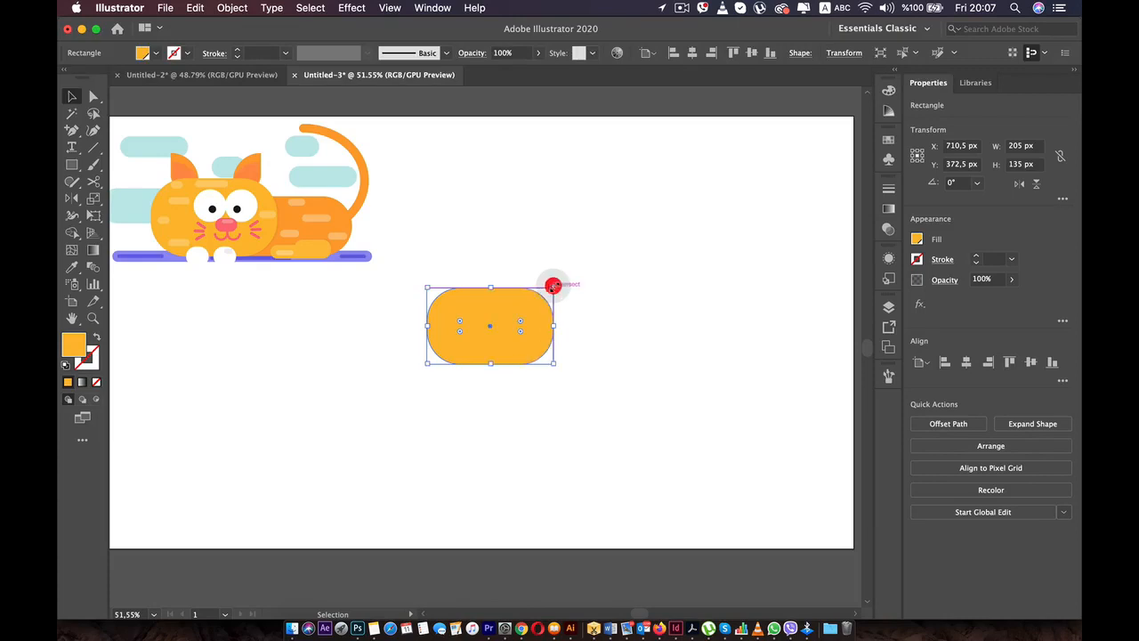
Add a rectangle about 261 × 121 px overlapping the head shape's right end and fill it with the reference cat's darker body orange.
{"action": "left_click_drag", "start_coordinate": [553, 285], "coordinate": [761, 289]}
{"action": "scroll", "coordinate": [488, 394], "scroll_direction": "up", "scroll_amount": 1}
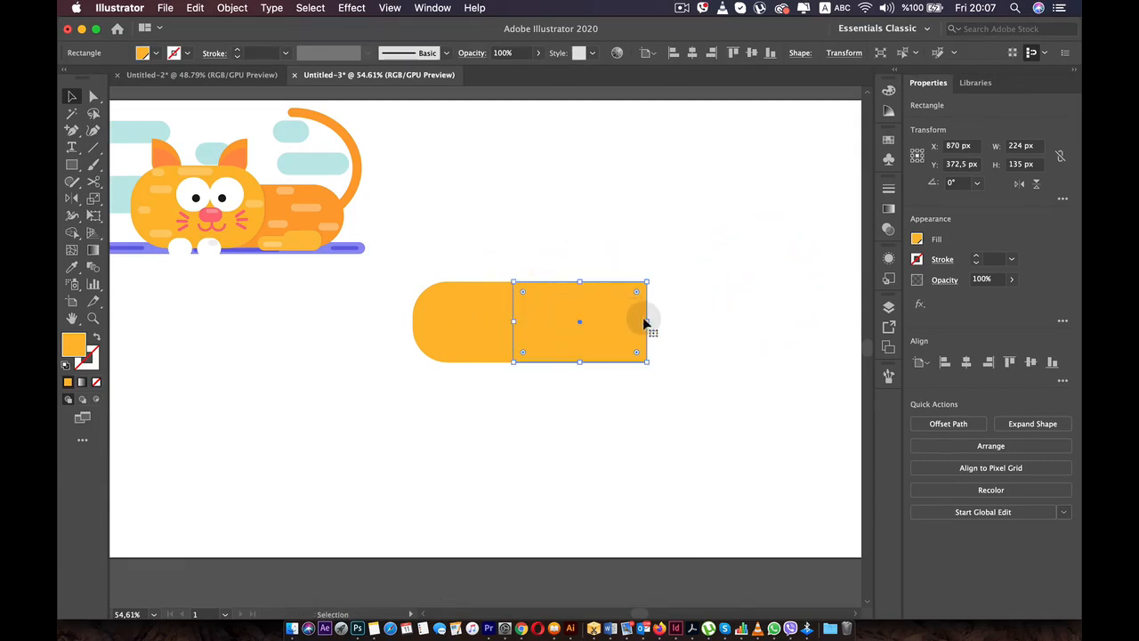
{"action": "left_click_drag", "start_coordinate": [669, 319], "coordinate": [670, 318]}
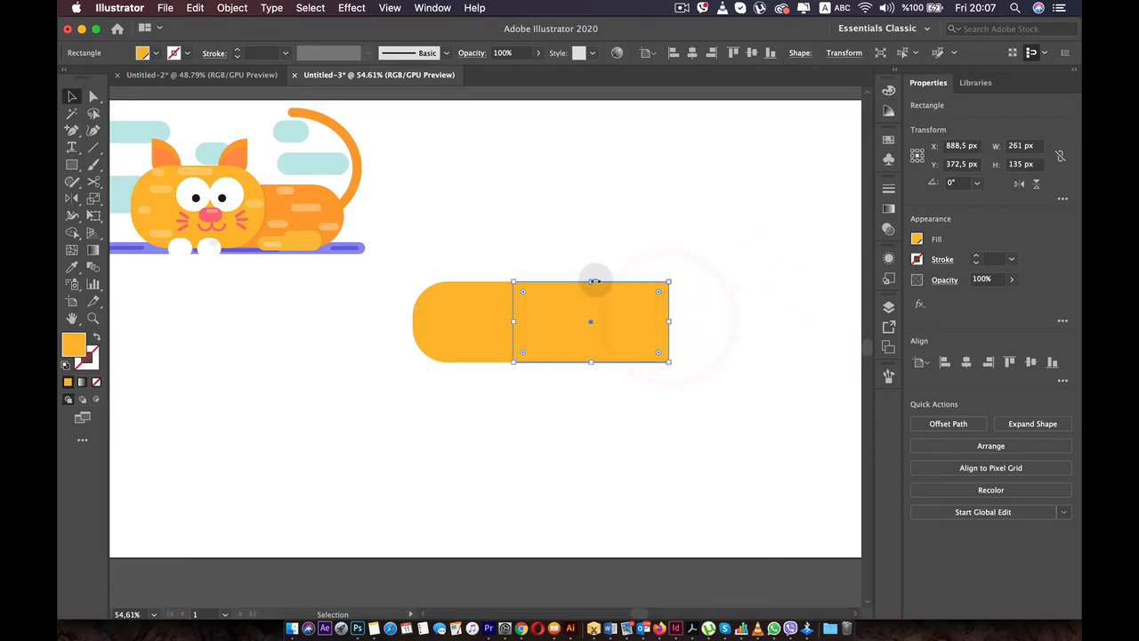
{"action": "key", "text": "i"}
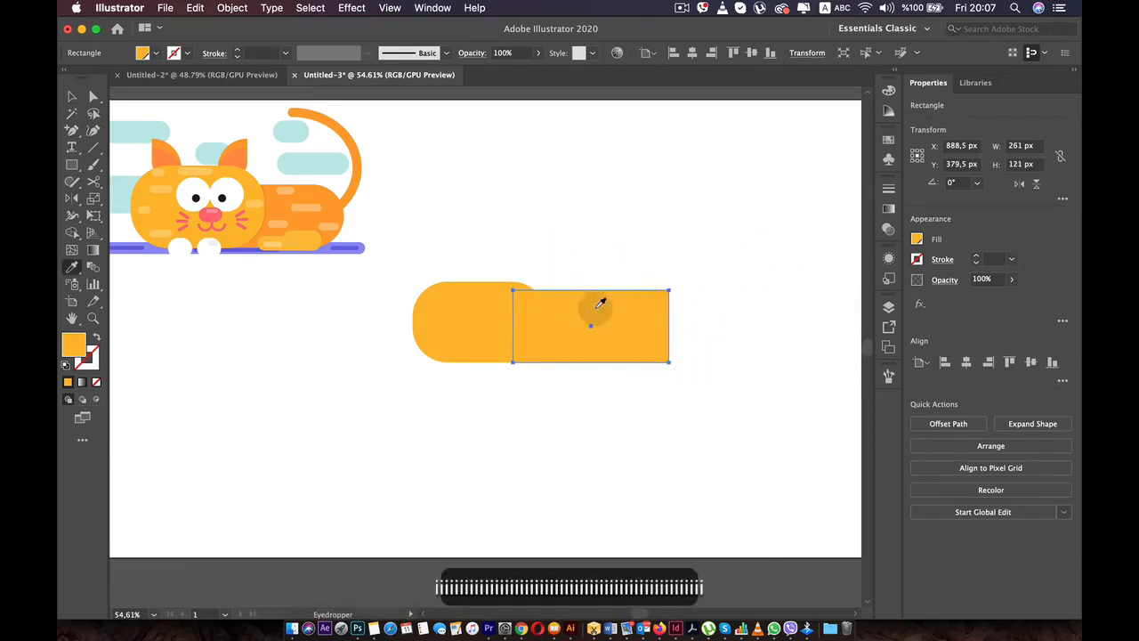
{"action": "left_click", "coordinate": [328, 192]}
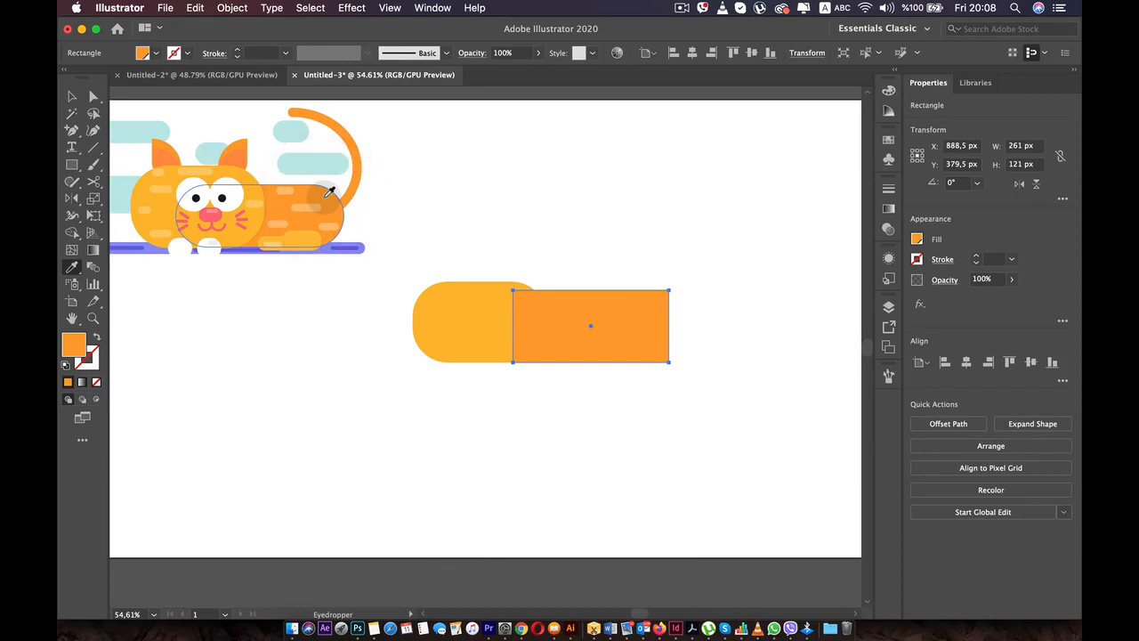
Reduce the orange body rectangle to about 218 × 108 px and round its corners fully into a capsule.
{"action": "key", "text": "v"}
{"action": "left_click_drag", "start_coordinate": [669, 324], "coordinate": [635, 325]}
{"action": "left_click_drag", "start_coordinate": [574, 290], "coordinate": [578, 294]}
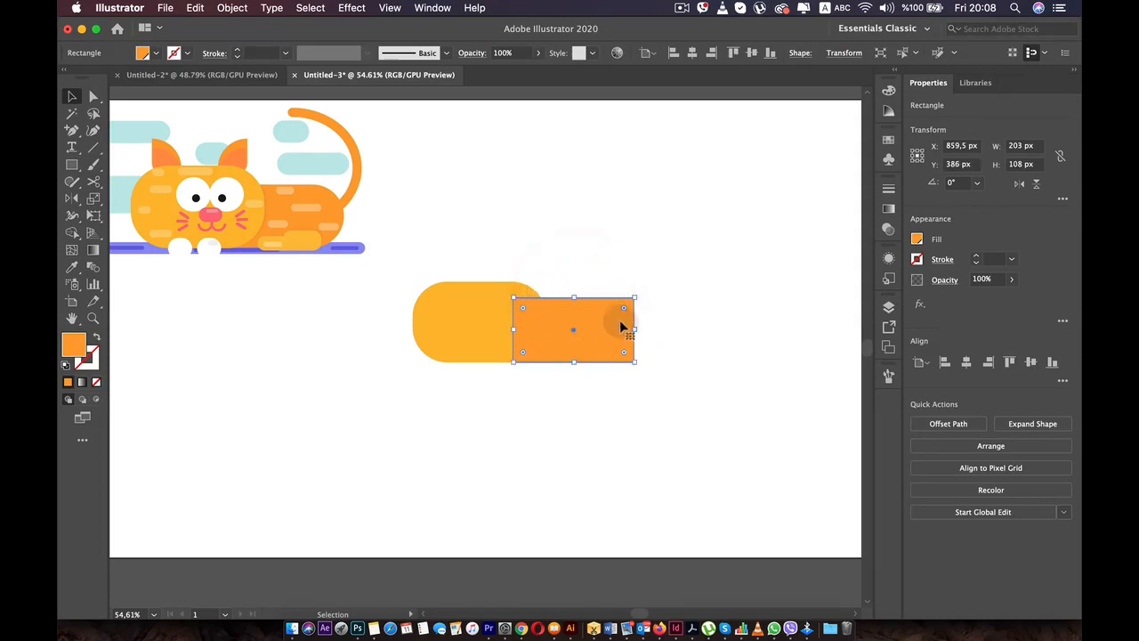
{"action": "left_click_drag", "start_coordinate": [636, 329], "coordinate": [644, 327]}
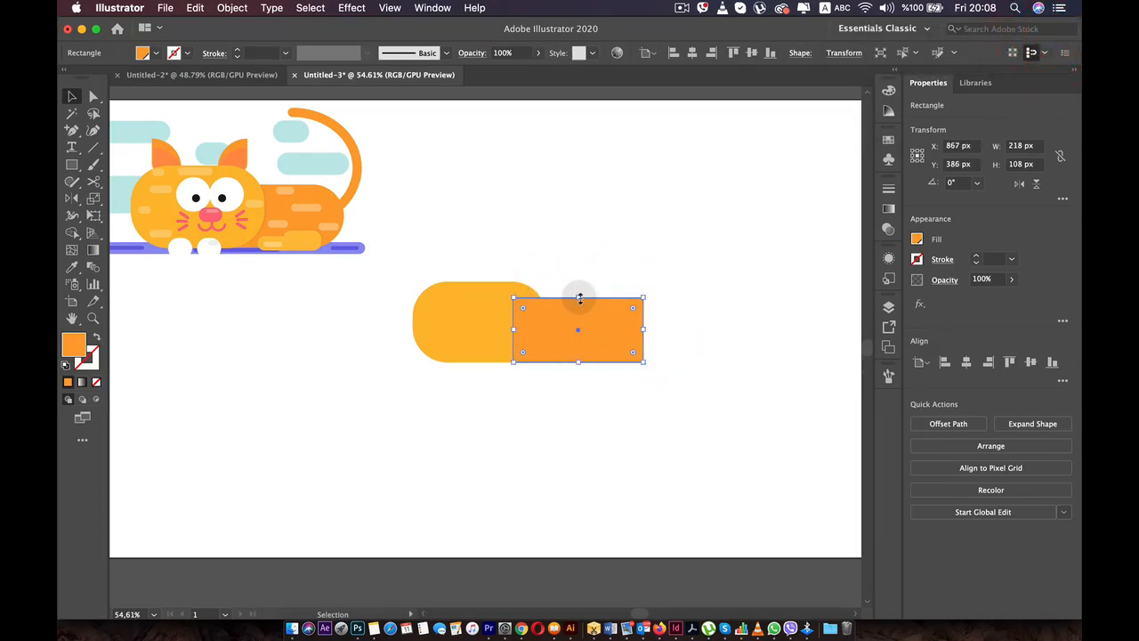
{"action": "left_click", "coordinate": [581, 297]}
{"action": "left_click_drag", "start_coordinate": [633, 309], "coordinate": [427, 326]}
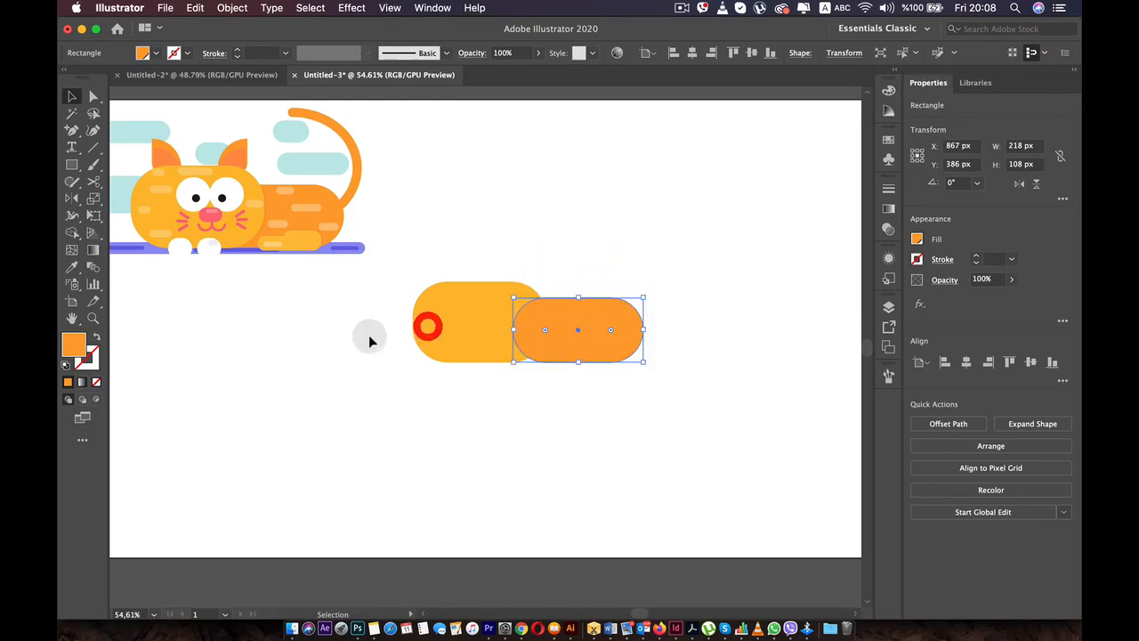
Move the body capsule farther over the head shape and send it to the back.
{"action": "left_click_drag", "start_coordinate": [562, 332], "coordinate": [530, 332]}
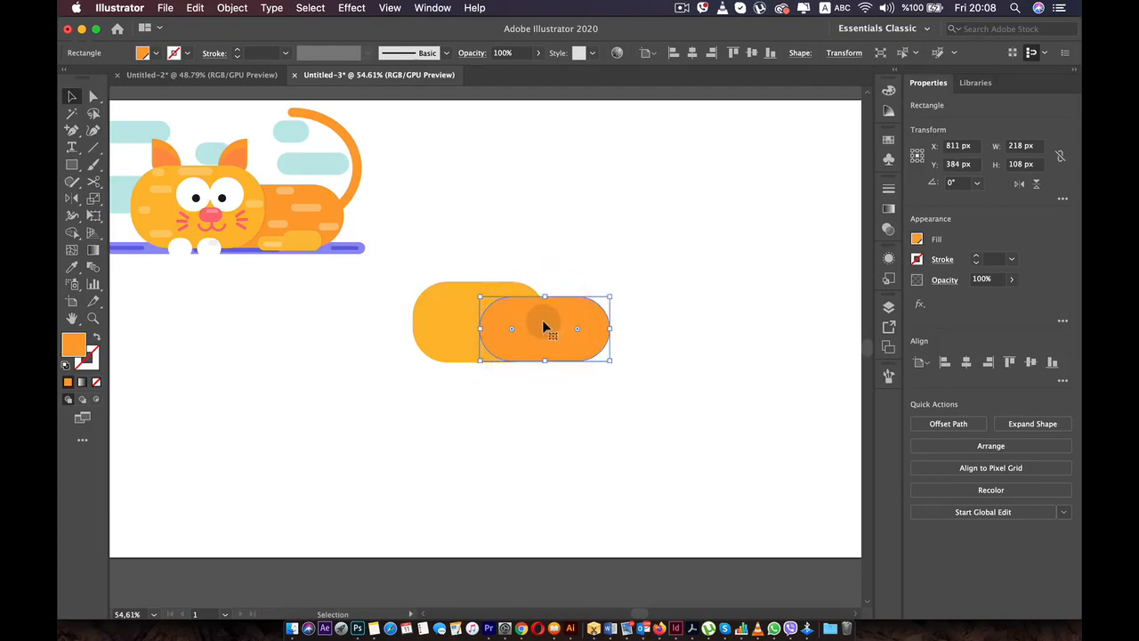
{"action": "right_click", "coordinate": [544, 327]}
{"action": "mouse_move", "coordinate": [623, 551]}
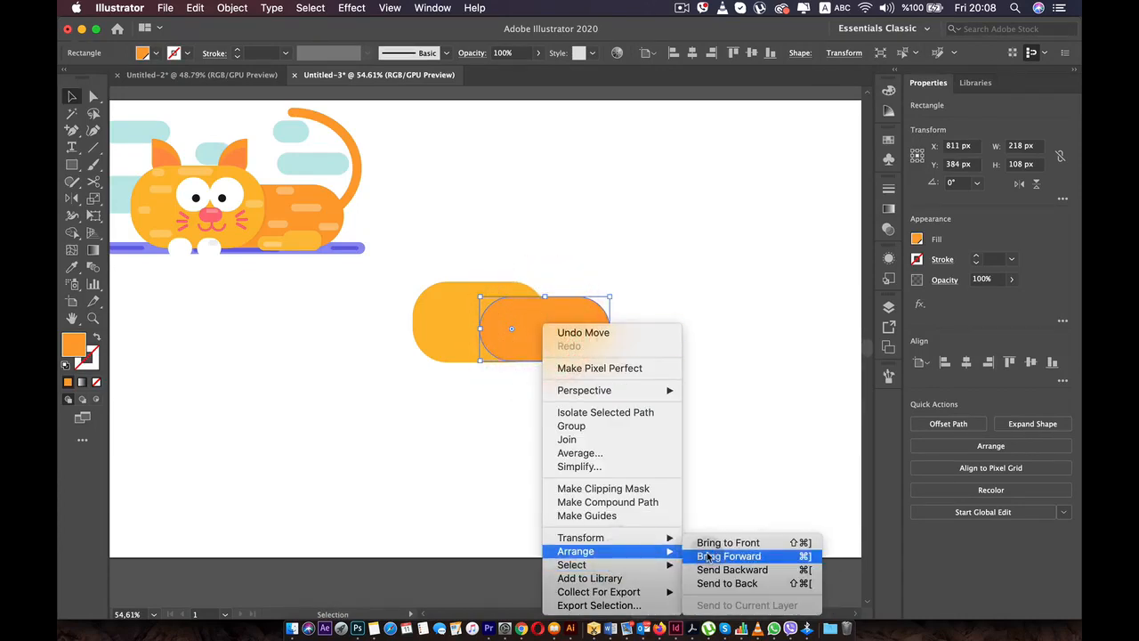
{"action": "left_click", "coordinate": [744, 583]}
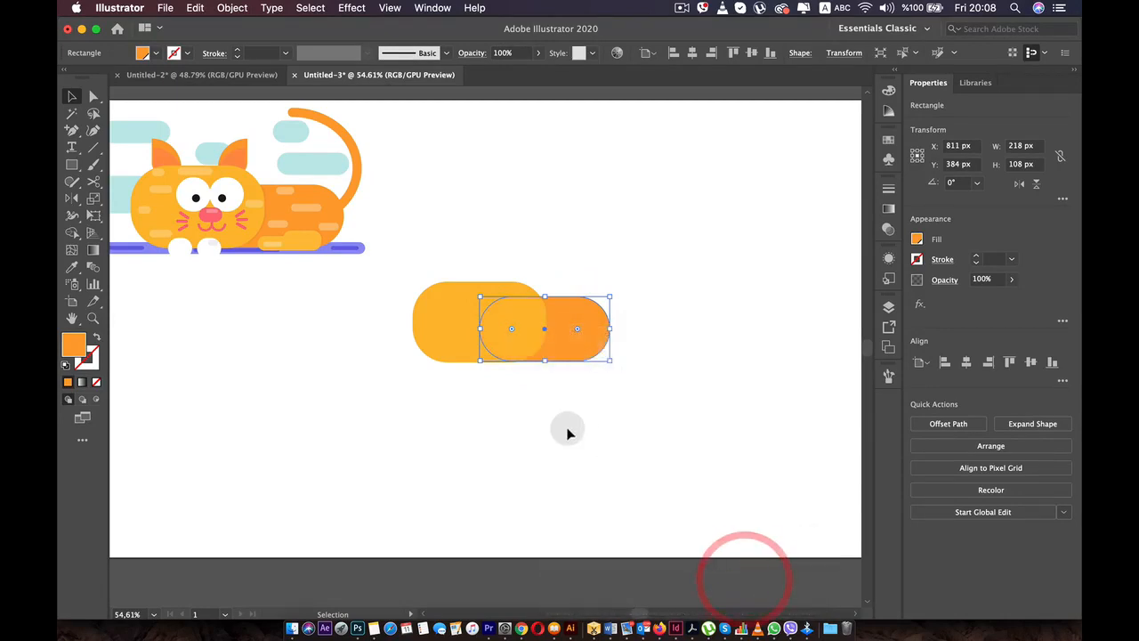
{"action": "left_click", "coordinate": [568, 433]}
Stretch the body capsule slightly farther out on the side away from the head.
{"action": "left_click", "coordinate": [582, 331]}
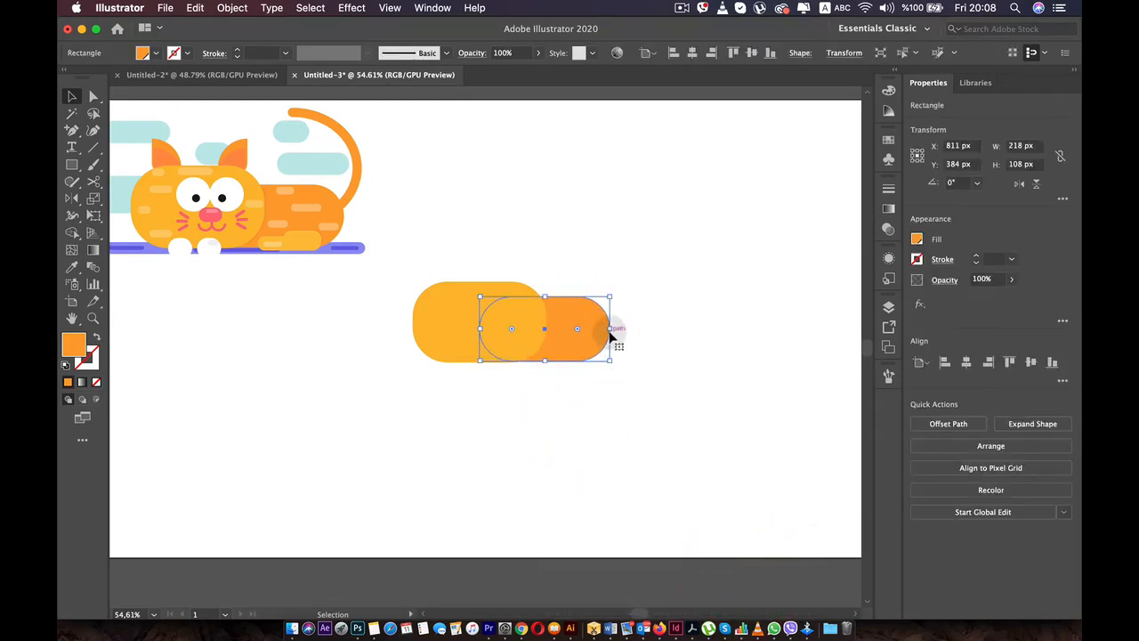
{"action": "left_click_drag", "start_coordinate": [613, 329], "coordinate": [635, 328]}
{"action": "left_click", "coordinate": [616, 402]}
{"action": "left_click", "coordinate": [620, 323]}
{"action": "left_click", "coordinate": [641, 328]}
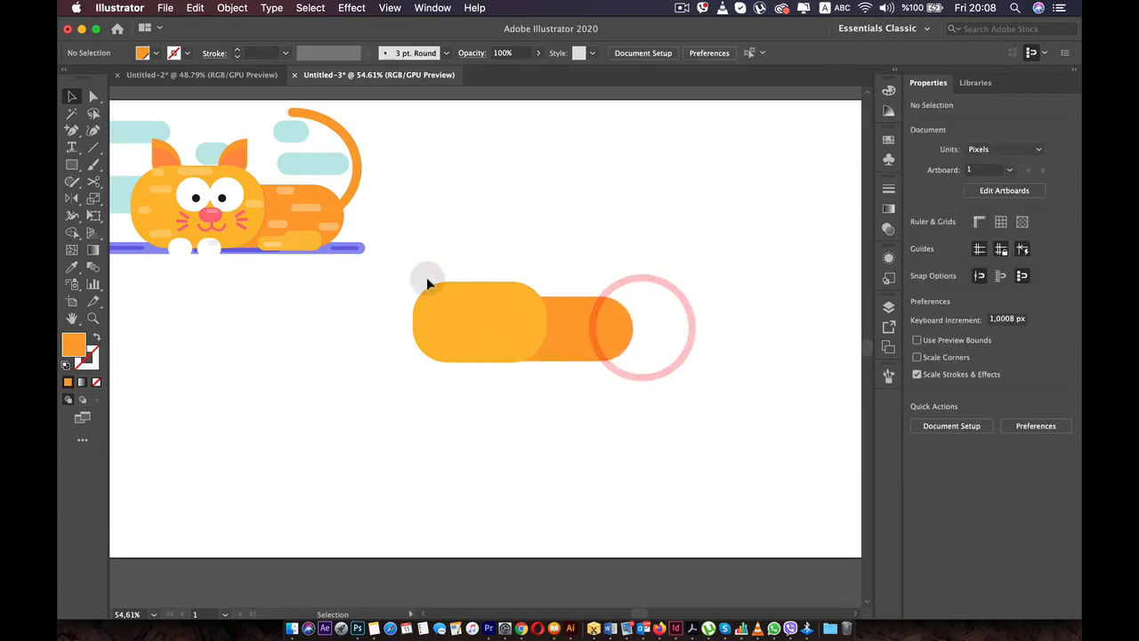
Draw a small upright rectangle about 46 × 66 px above the head shape for the ear.
{"action": "scroll", "coordinate": [503, 317], "scroll_direction": "up", "scroll_amount": 1}
{"action": "left_click", "coordinate": [470, 303]}
{"action": "left_click_drag", "start_coordinate": [469, 305], "coordinate": [498, 368]}
{"action": "left_click", "coordinate": [518, 410]}
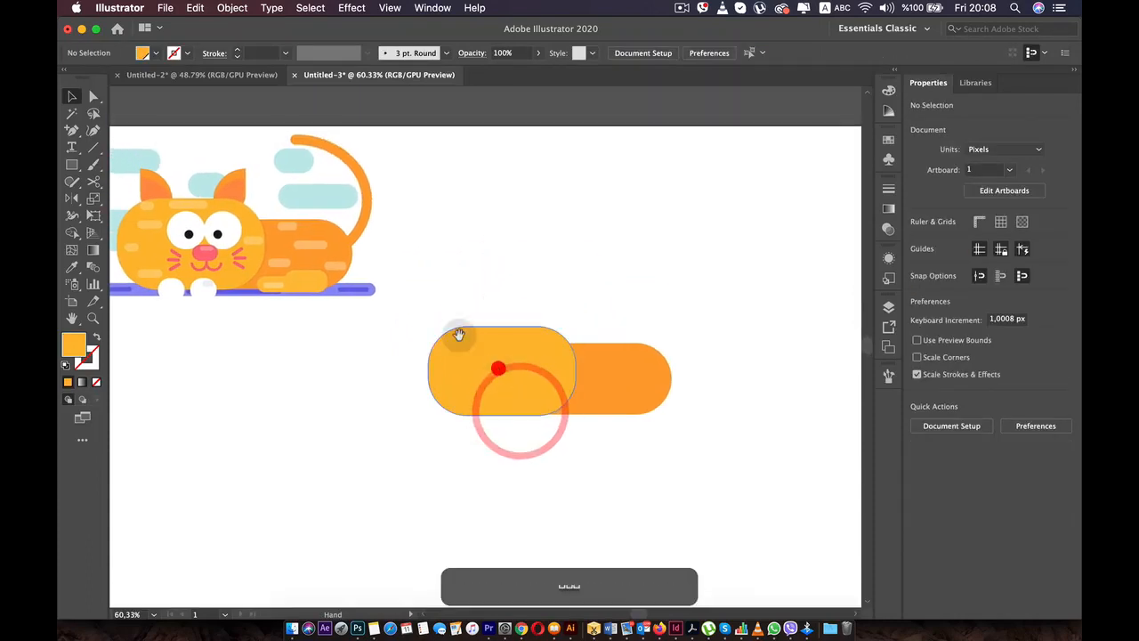
{"action": "left_click", "coordinate": [72, 163]}
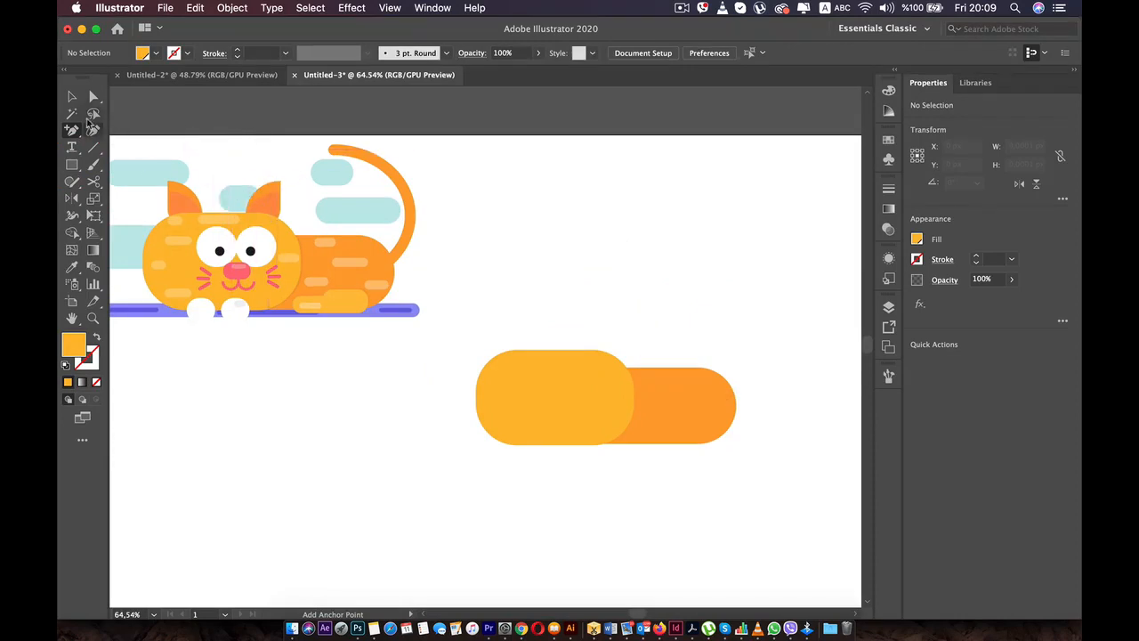
{"action": "left_click", "coordinate": [72, 97]}
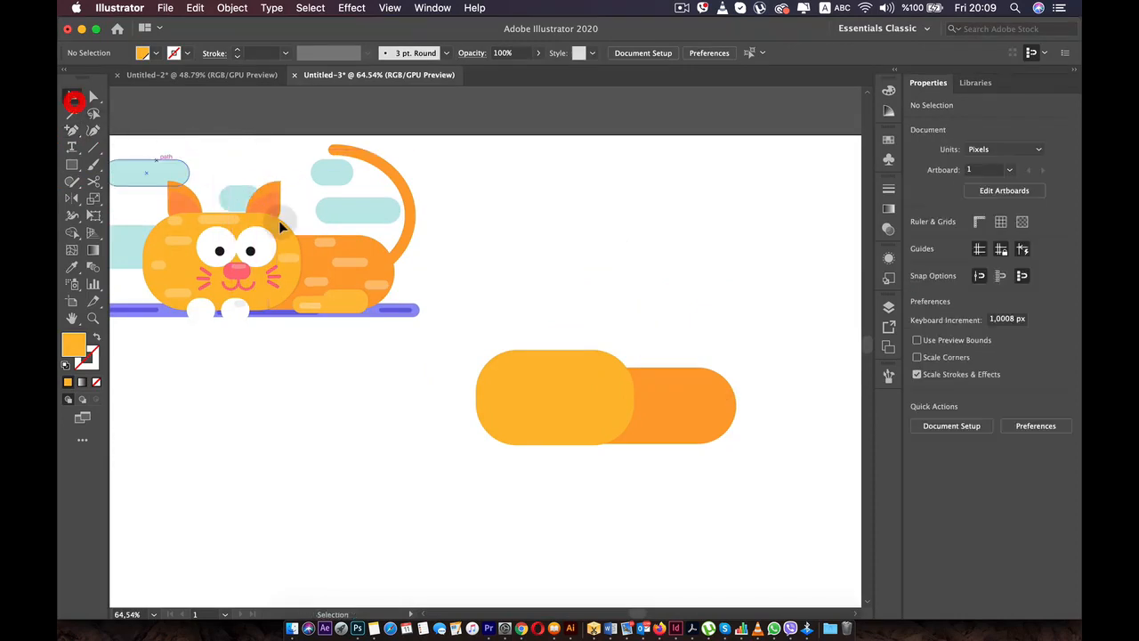
{"action": "left_click", "coordinate": [73, 166]}
{"action": "left_click_drag", "start_coordinate": [568, 236], "coordinate": [596, 289]}
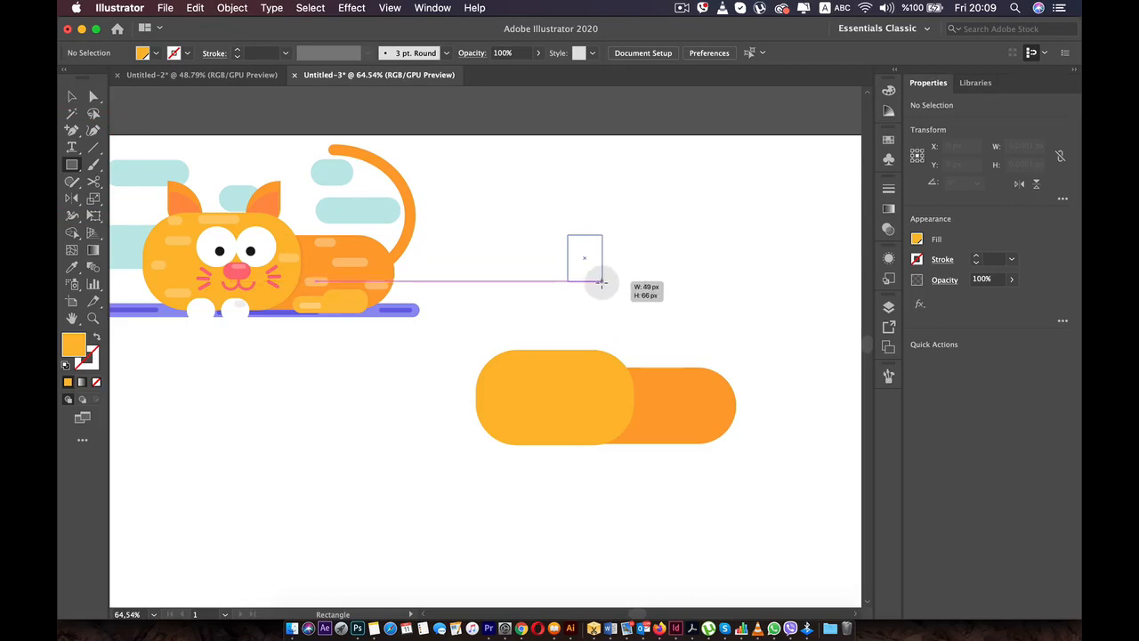
{"action": "left_click_drag", "start_coordinate": [600, 282], "coordinate": [601, 282]}
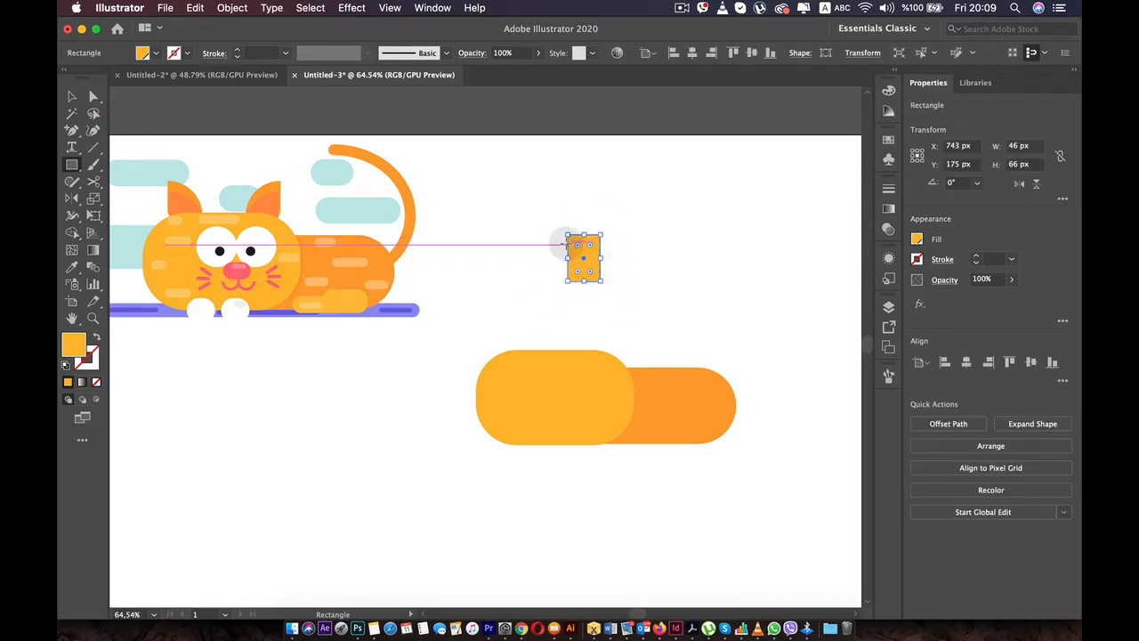
Round the ear rectangle into a leaf shape, enlarge it to about 57 × 82 px and place it on the head's upper edge.
{"action": "left_click", "coordinate": [578, 248]}
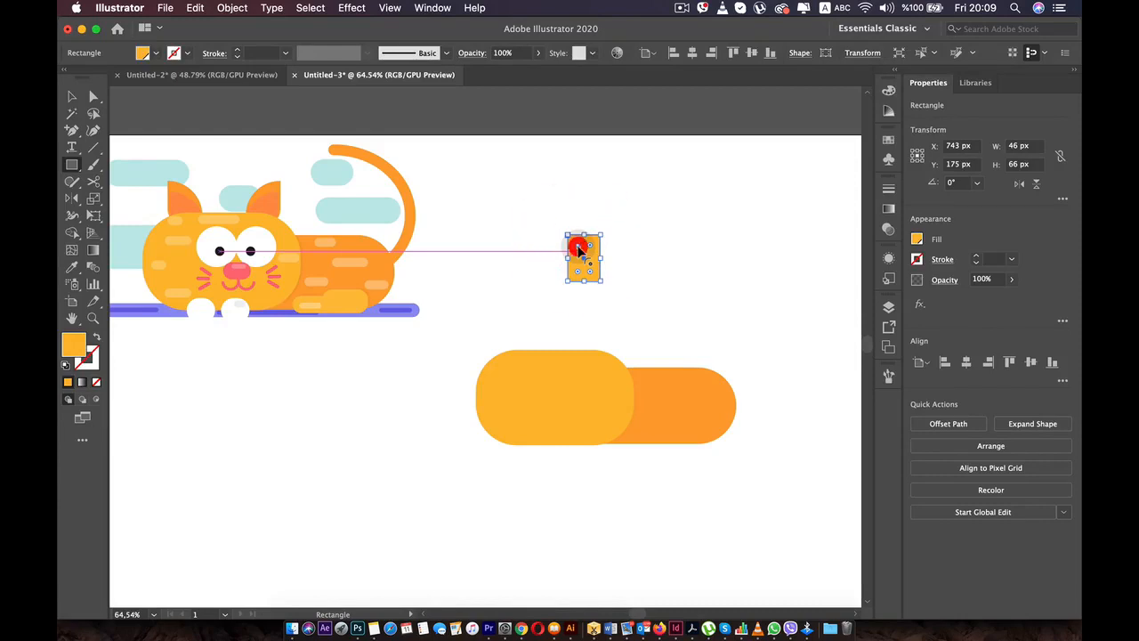
{"action": "left_click_drag", "start_coordinate": [576, 246], "coordinate": [627, 300]}
{"action": "key", "text": "v"}
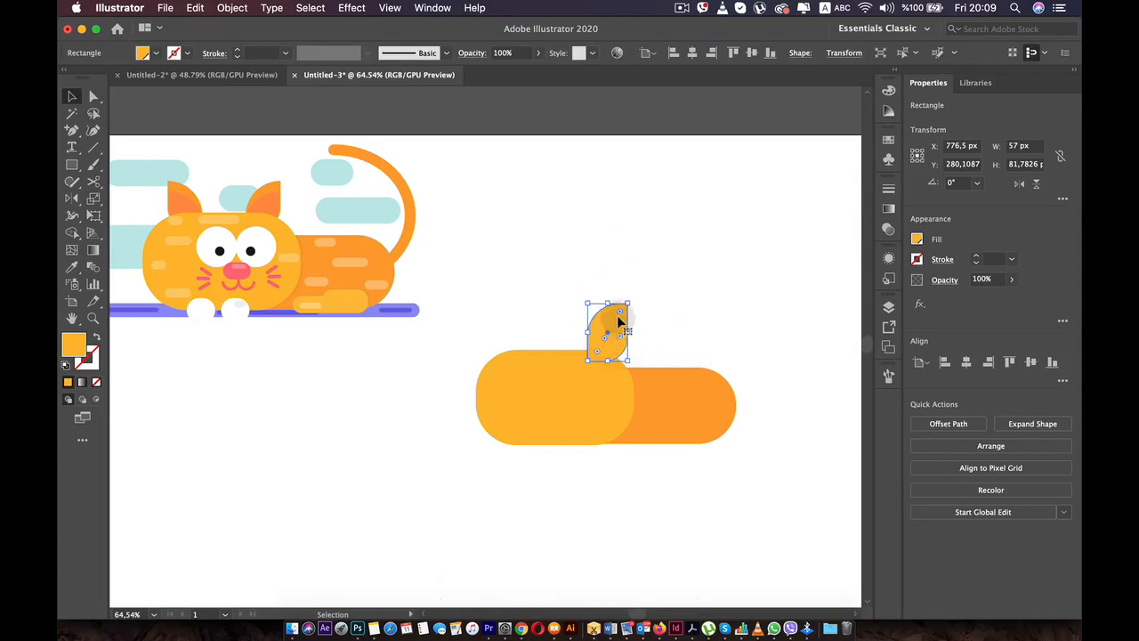
Adjust the rounding of the ear's lower-right corner and shift the ear slightly left on the head.
{"action": "mouse_move", "coordinate": [620, 347]}
{"action": "left_mouse_down"}
{"action": "mouse_move", "coordinate": [626, 338]}
{"action": "mouse_move", "coordinate": [611, 347]}
{"action": "left_mouse_up"}
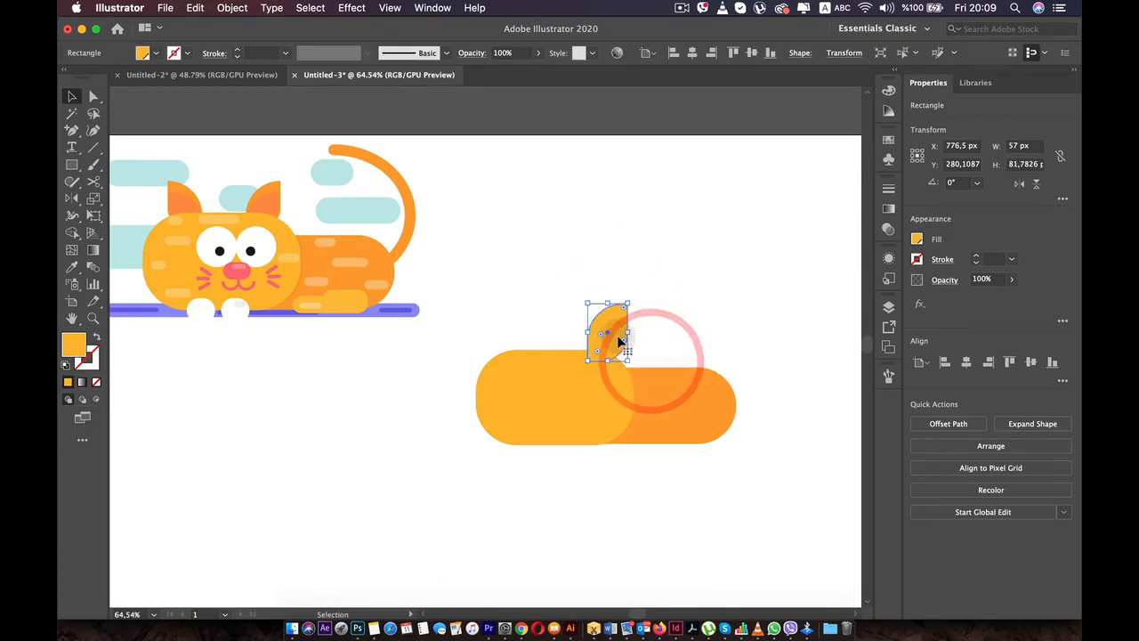
{"action": "key", "text": "super+z"}
{"action": "mouse_move", "coordinate": [618, 335]}
{"action": "left_mouse_down"}
{"action": "mouse_move", "coordinate": [638, 353]}
{"action": "mouse_move", "coordinate": [604, 337]}
{"action": "left_mouse_up"}
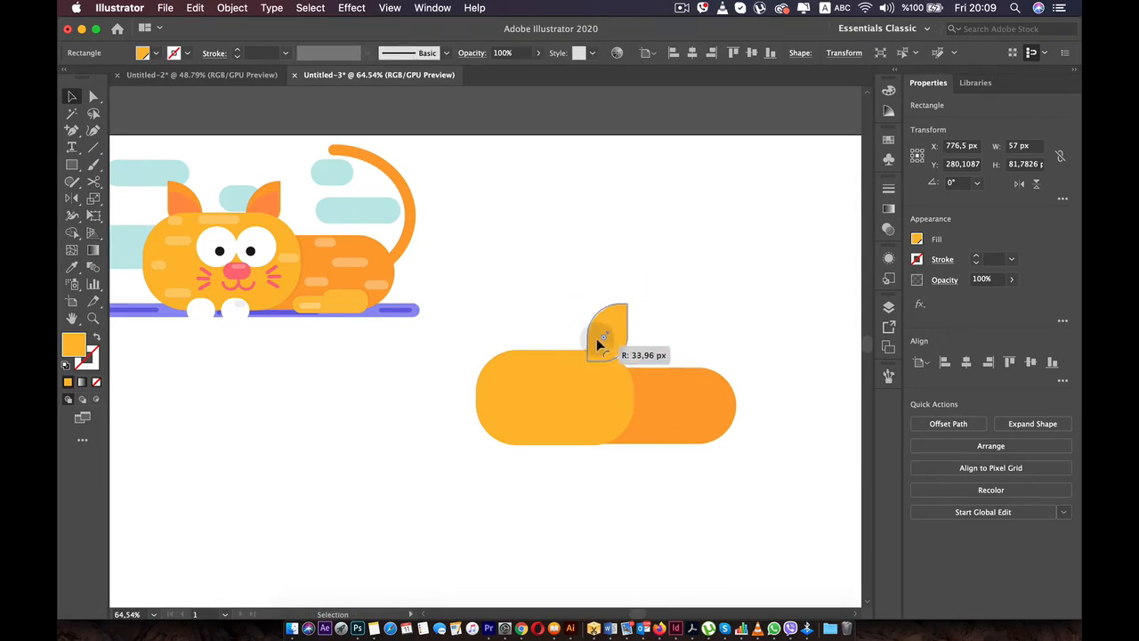
{"action": "left_click_drag", "start_coordinate": [526, 331], "coordinate": [523, 321]}
{"action": "left_click", "coordinate": [653, 326]}
{"action": "mouse_move", "coordinate": [608, 331]}
{"action": "left_mouse_down"}
{"action": "mouse_move", "coordinate": [598, 336]}
{"action": "mouse_move", "coordinate": [601, 326]}
{"action": "left_mouse_up"}
{"action": "left_click", "coordinate": [651, 329]}
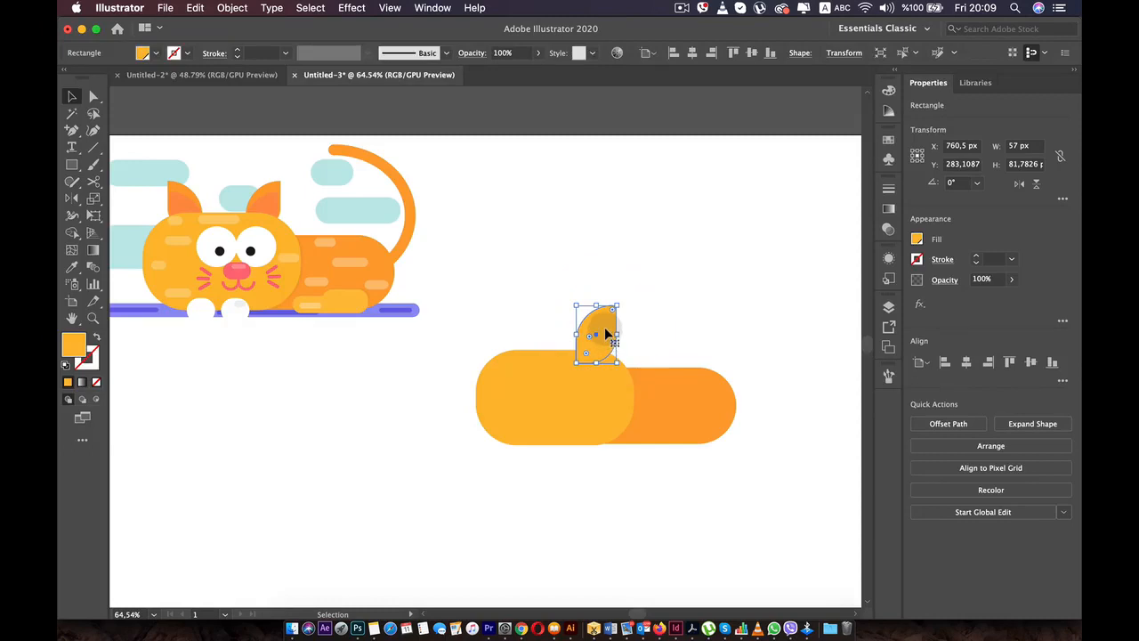
Duplicate the ear in place and give the copy the reference cat's translucent pink inner-ear fill.
{"action": "key", "text": "super+c"}
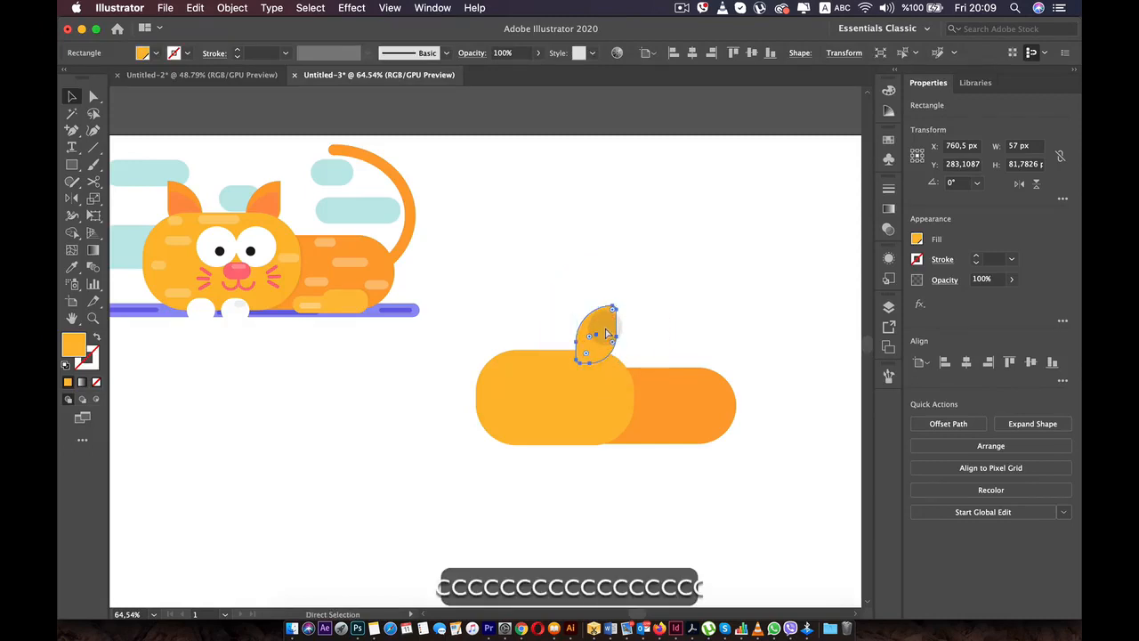
{"action": "key", "text": "super+f"}
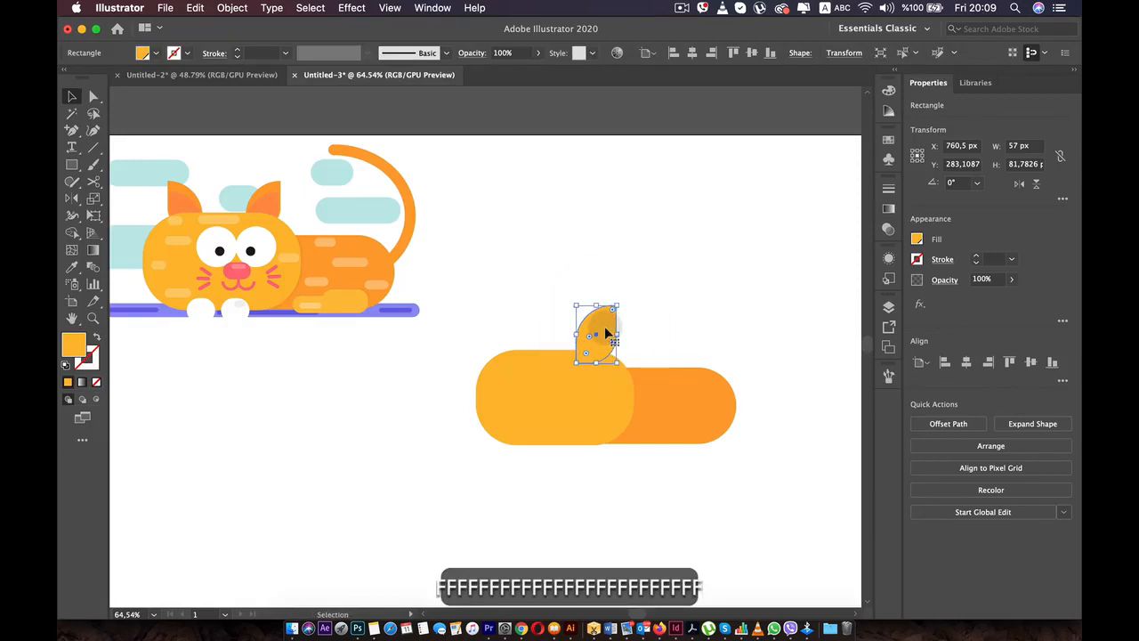
{"action": "key", "text": "i"}
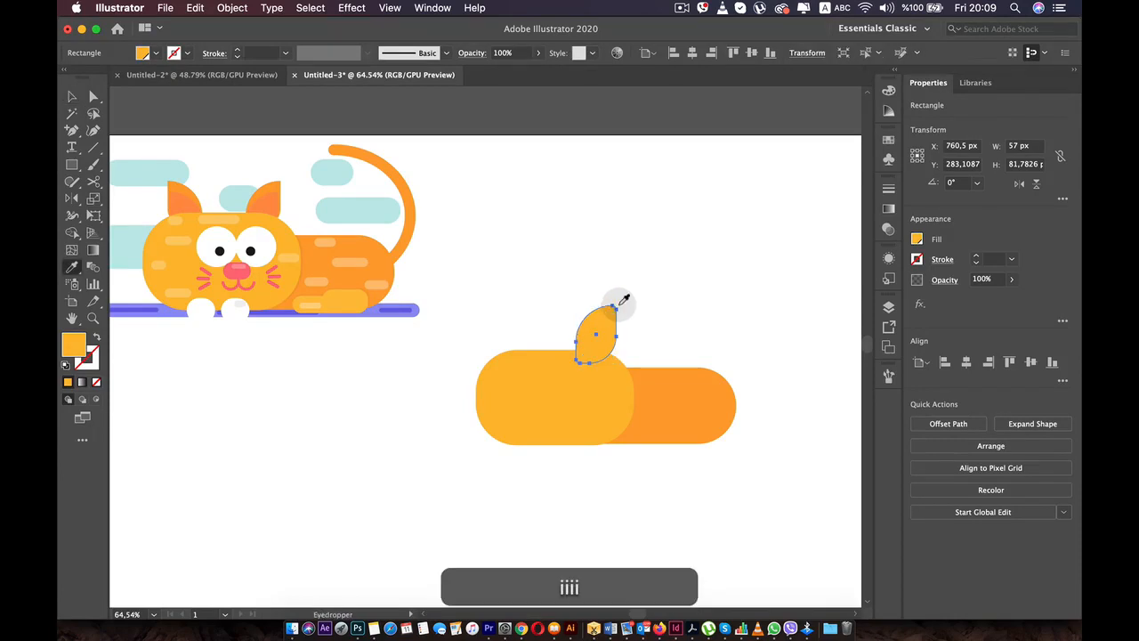
{"action": "left_click", "coordinate": [268, 198]}
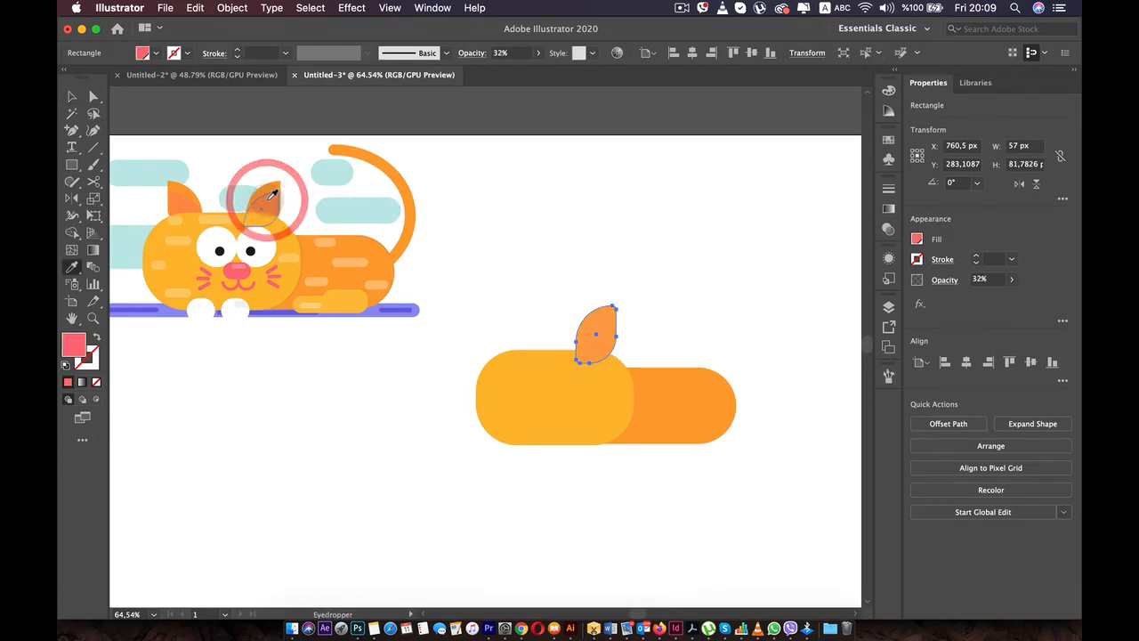
{"action": "key", "text": "v"}
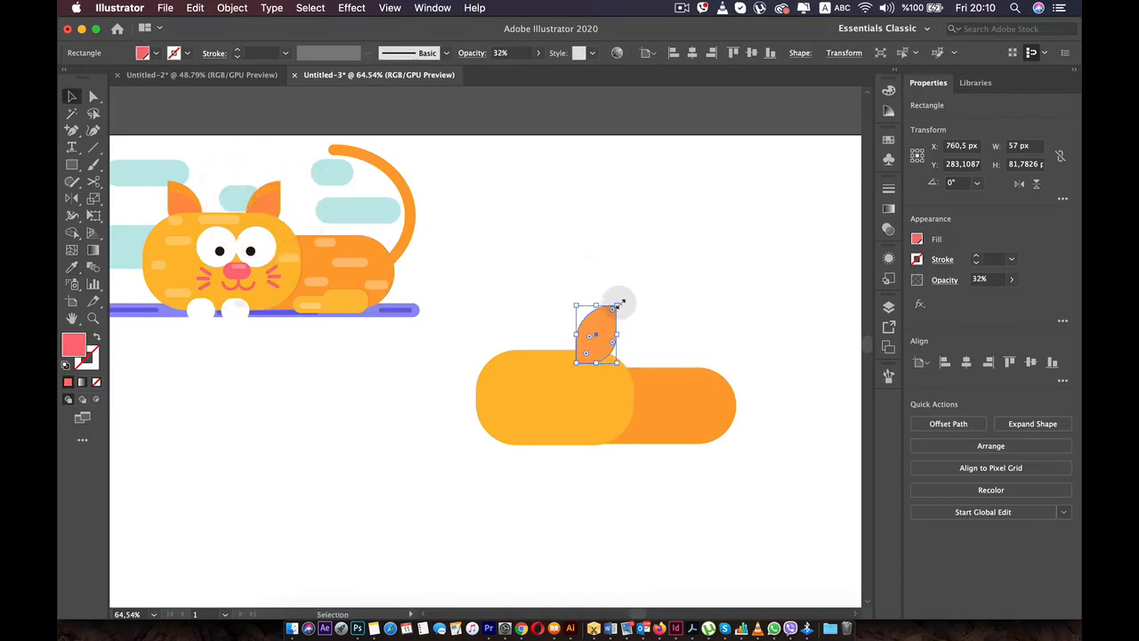
Shrink the pink inner-ear copy so the outer ear shows above it.
{"action": "key", "text": "shift"}
{"action": "left_click_drag", "start_coordinate": [620, 303], "coordinate": [605, 322]}
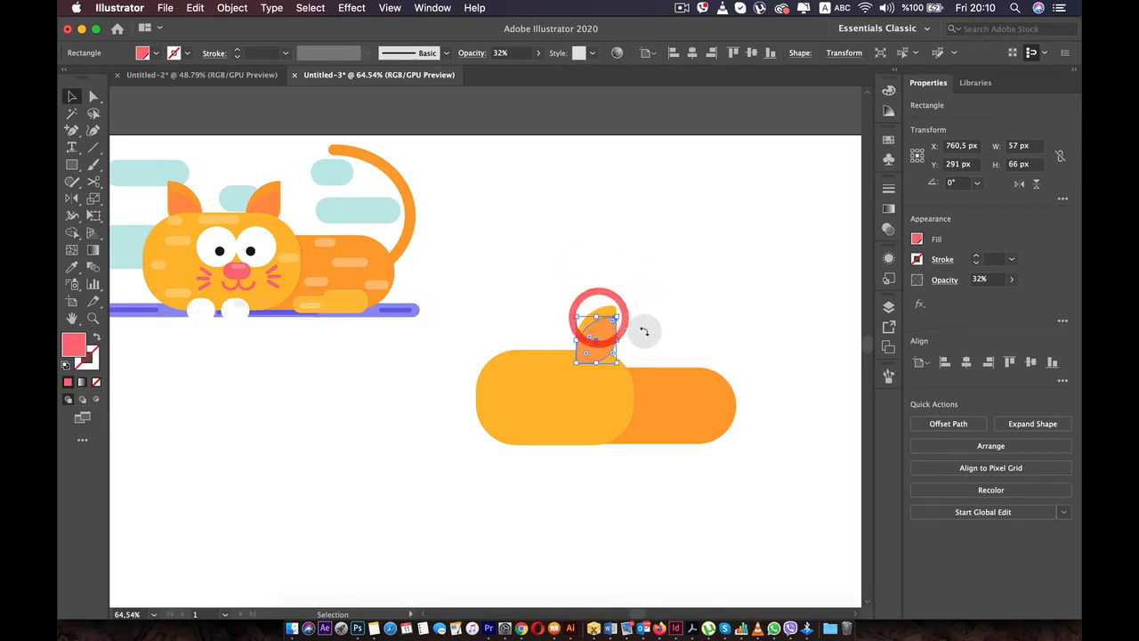
{"action": "scroll", "coordinate": [641, 329], "scroll_direction": "up", "scroll_amount": 3}
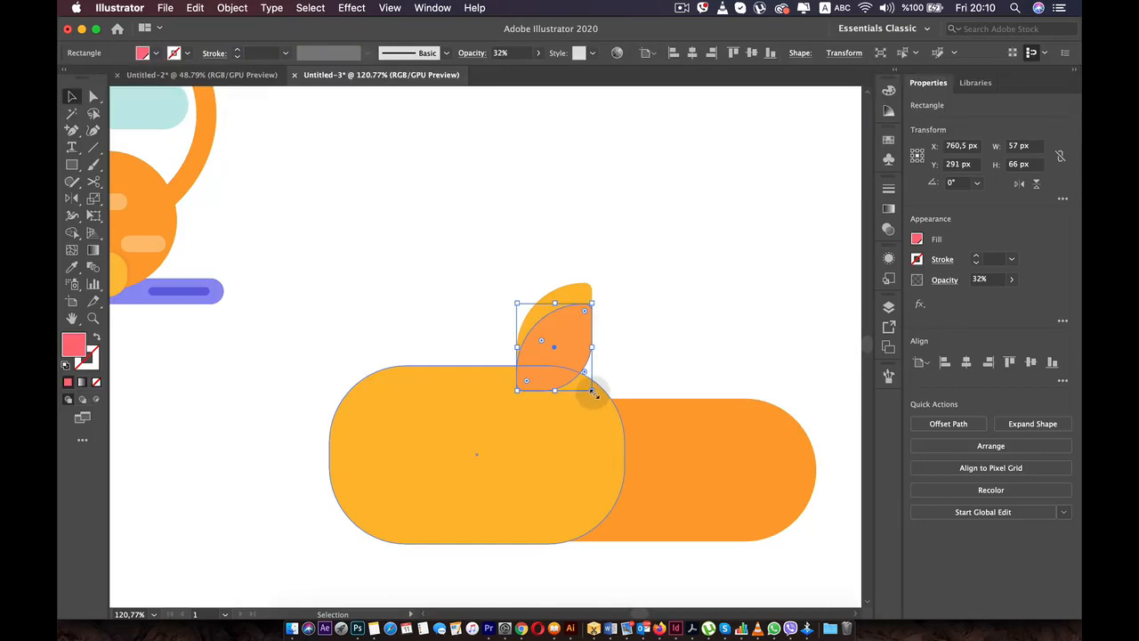
{"action": "left_click_drag", "start_coordinate": [594, 392], "coordinate": [567, 336]}
{"action": "left_click", "coordinate": [603, 298]}
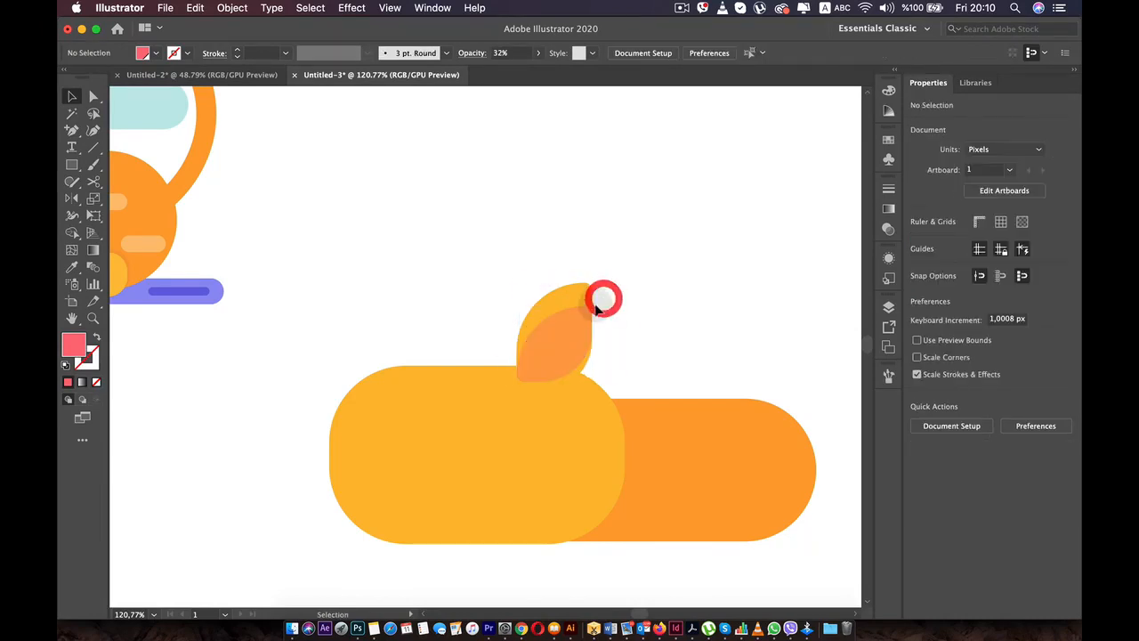
Narrow the inner ear to about 53 × 63 px and tilt it about 8° inside the outer ear.
{"action": "left_click", "coordinate": [585, 310]}
{"action": "left_click_drag", "start_coordinate": [591, 299], "coordinate": [561, 334]}
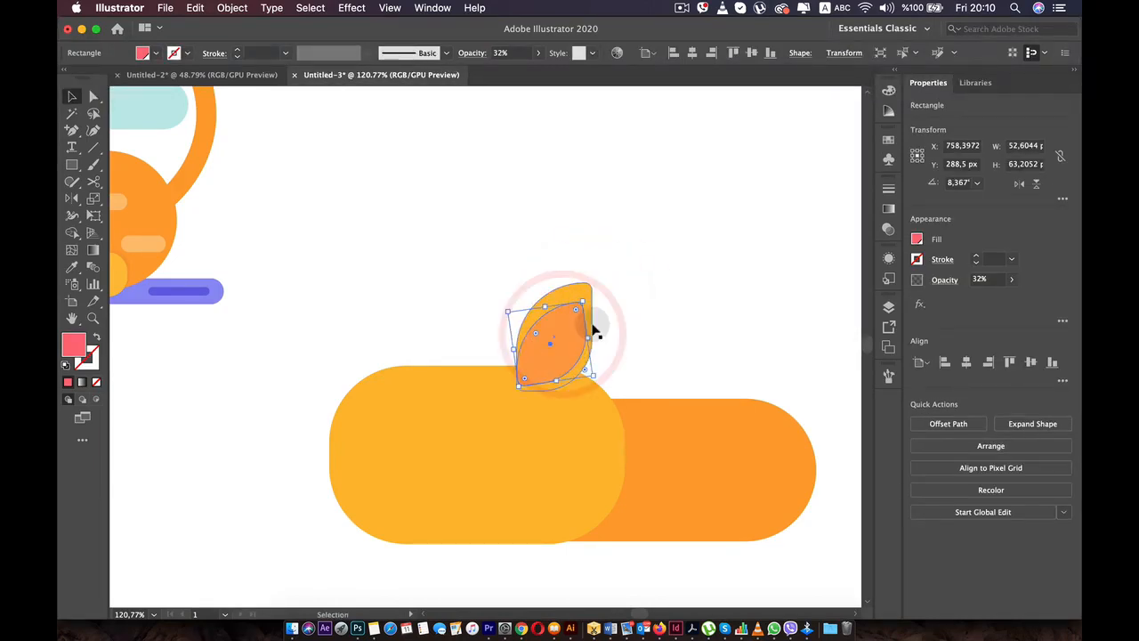
{"action": "left_click", "coordinate": [643, 332]}
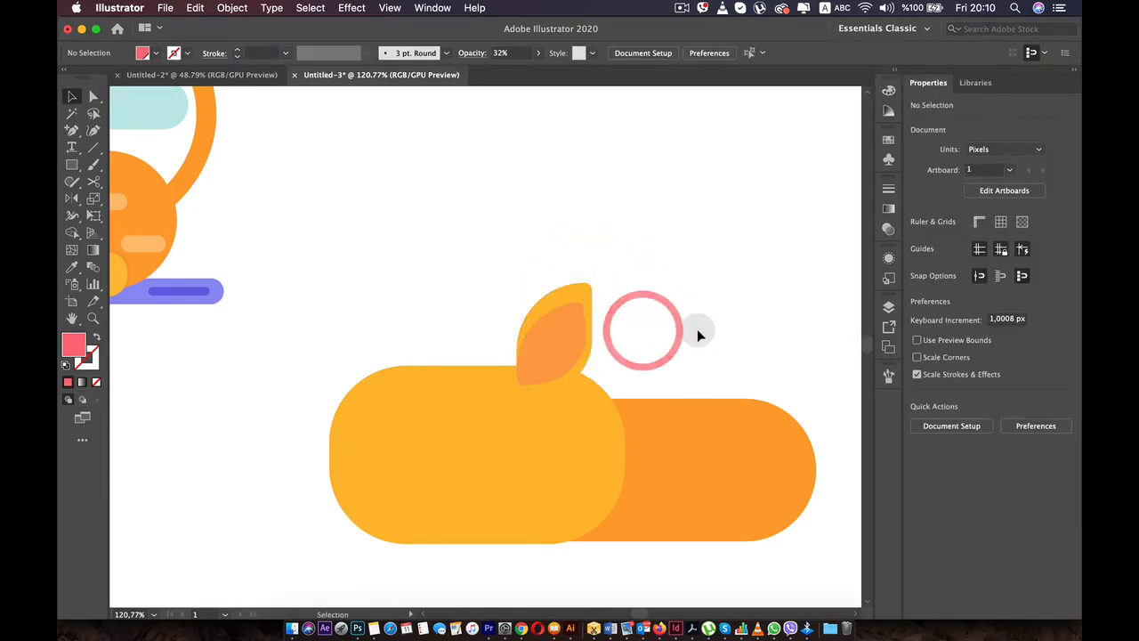
Select both ear shapes and send them to the back, behind the head.
{"action": "left_click_drag", "start_coordinate": [534, 340], "coordinate": [534, 339]}
{"action": "right_click", "coordinate": [536, 340]}
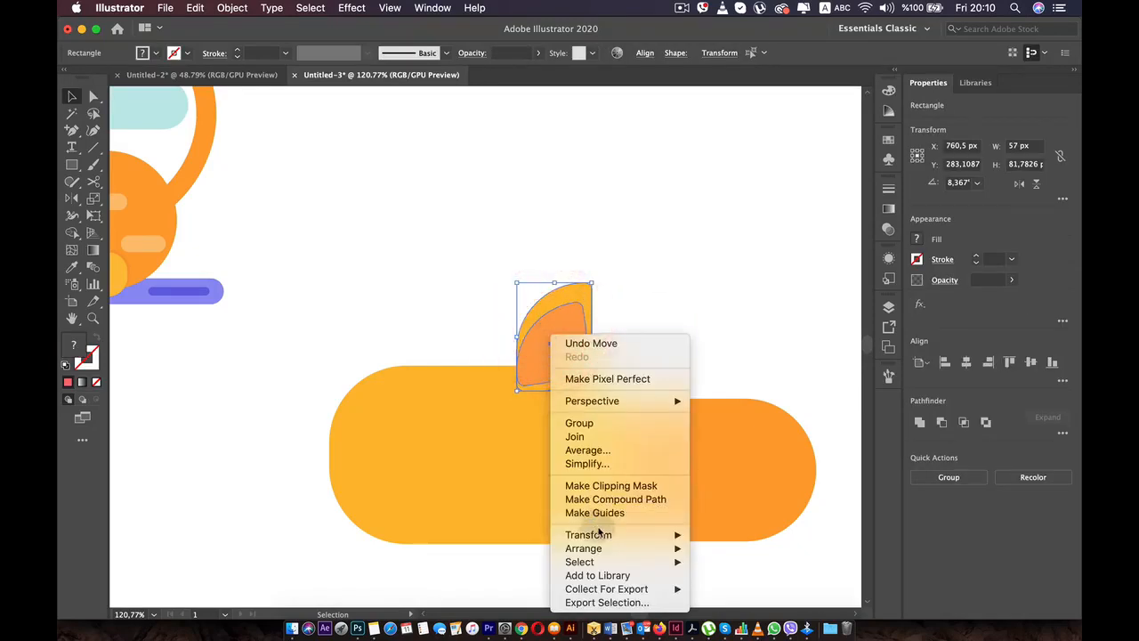
{"action": "mouse_move", "coordinate": [624, 548]}
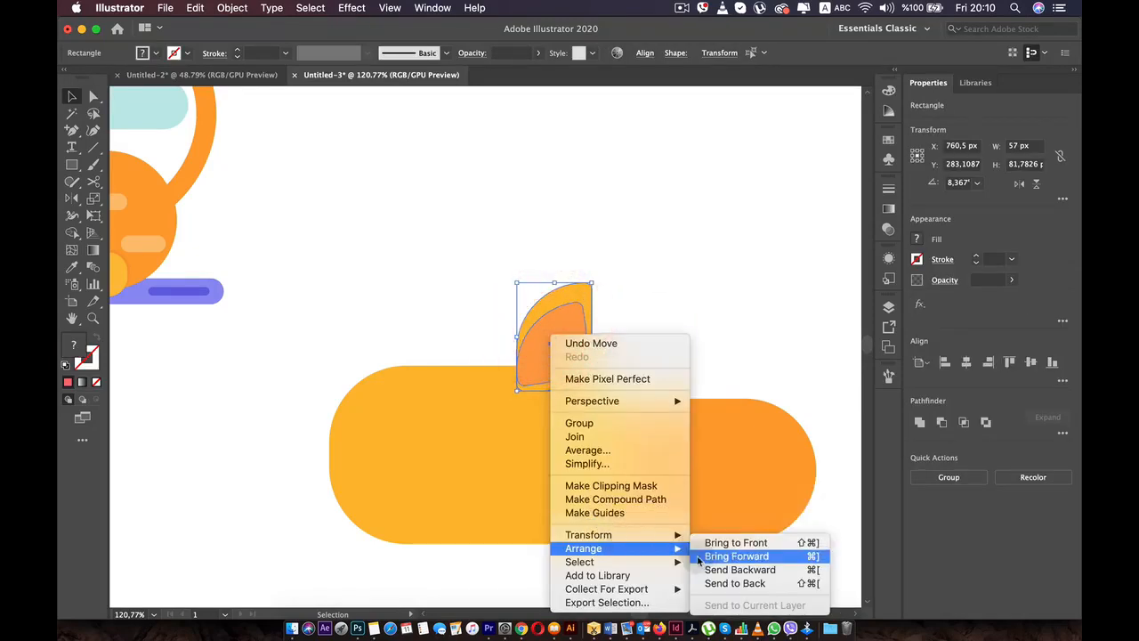
{"action": "left_click", "coordinate": [719, 583]}
{"action": "left_click", "coordinate": [663, 363]}
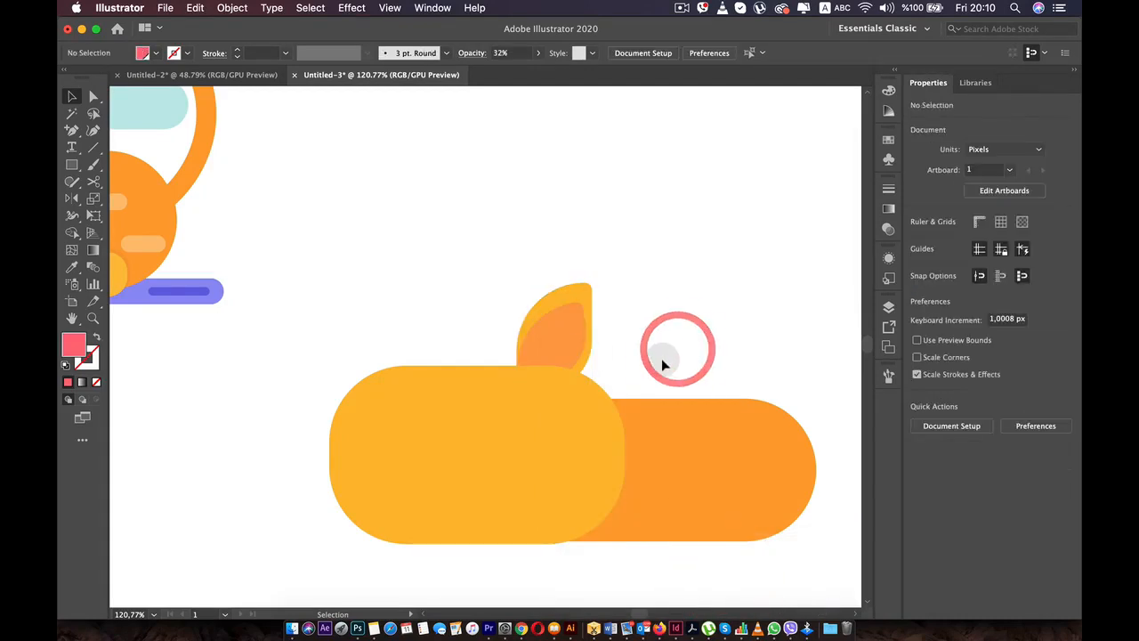
Nudge the pink inner ear about 2 px to the right inside the outer ear.
{"action": "left_click_drag", "start_coordinate": [485, 378], "coordinate": [557, 365]}
{"action": "scroll", "coordinate": [557, 365], "scroll_direction": "down", "scroll_amount": 5}
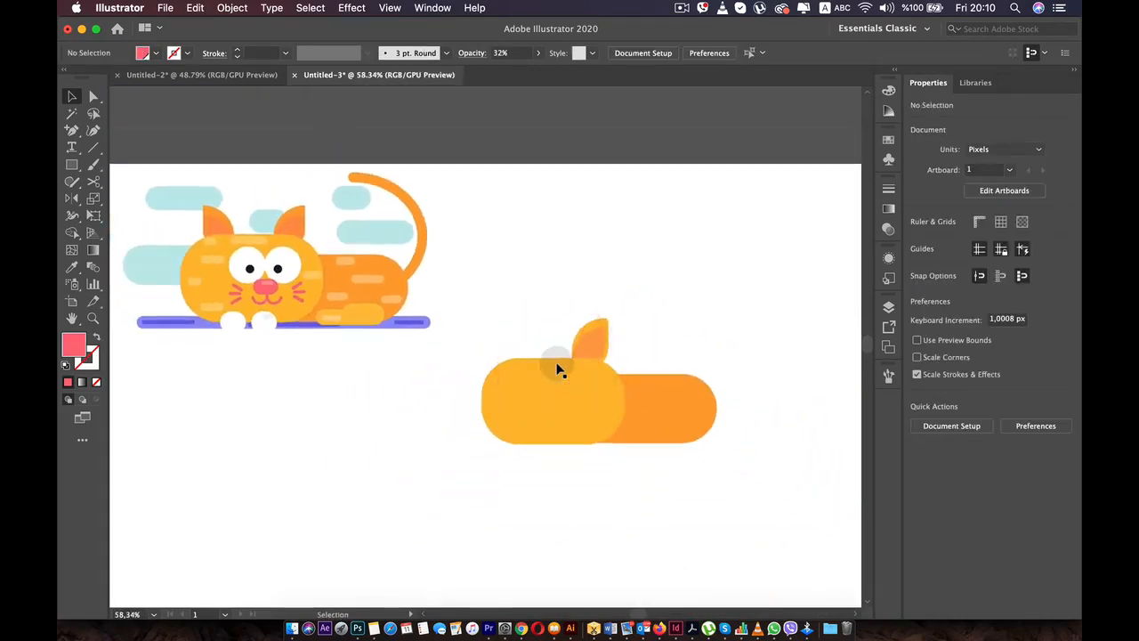
{"action": "scroll", "coordinate": [558, 365], "scroll_direction": "up", "scroll_amount": 4}
{"action": "left_click", "coordinate": [628, 328]}
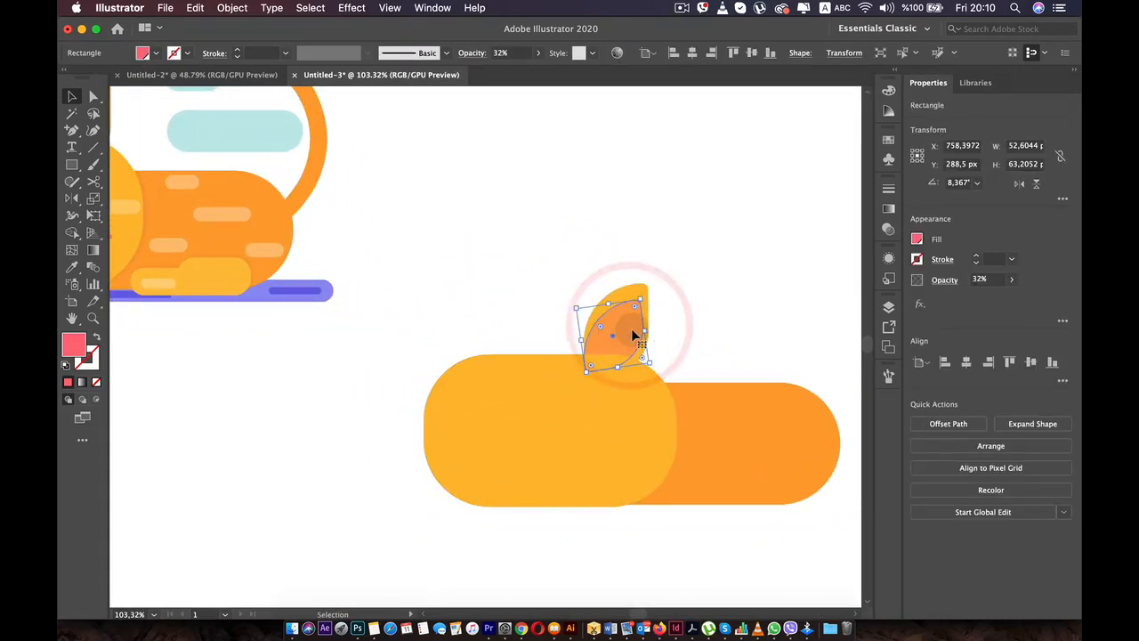
{"action": "key", "text": "Right"}
{"action": "key", "text": "Right"}
{"action": "left_click_drag", "start_coordinate": [648, 302], "coordinate": [656, 301]}
{"action": "left_click", "coordinate": [719, 299]}
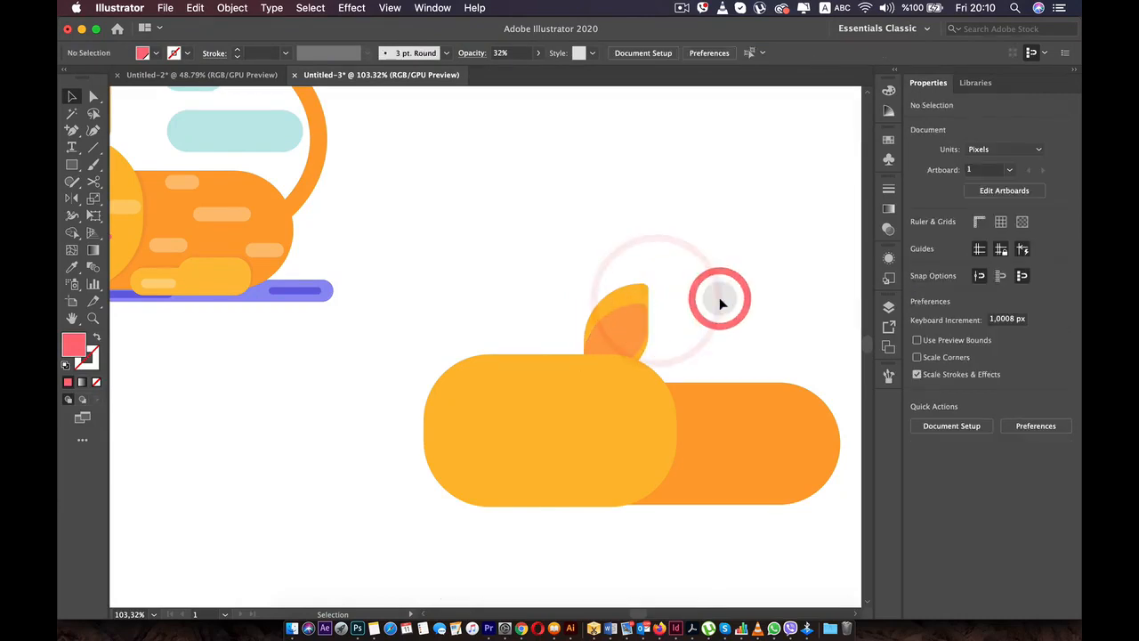
{"action": "key", "text": "super+z"}
{"action": "left_click", "coordinate": [720, 299]}
Group the outer ear with its pink inner ear.
{"action": "left_click", "coordinate": [608, 313]}
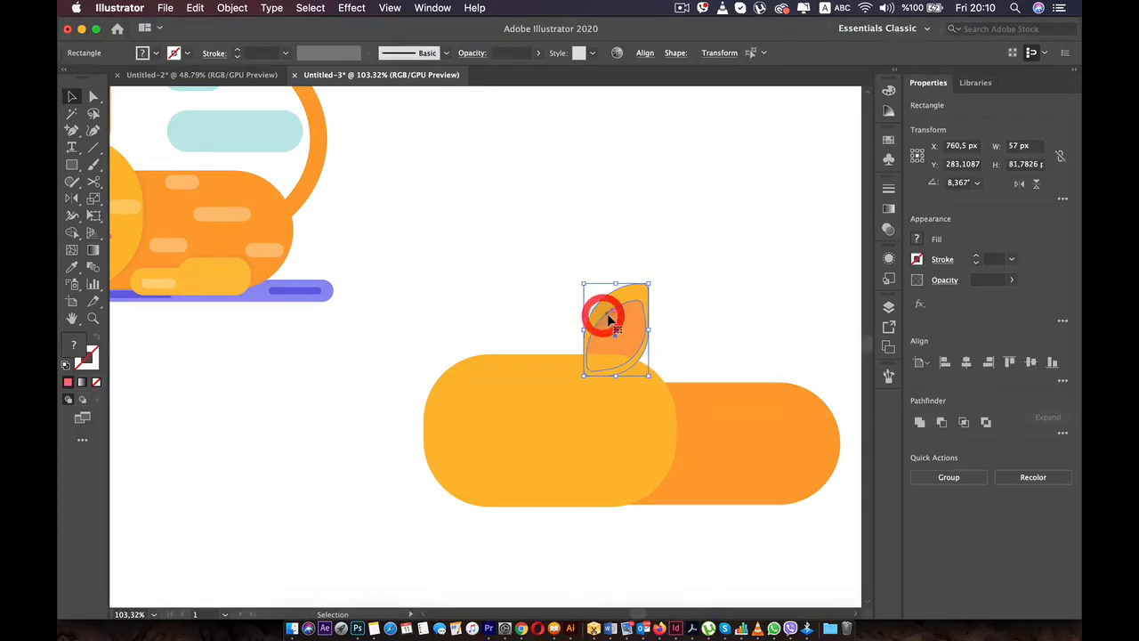
{"action": "right_click", "coordinate": [608, 314]}
{"action": "left_click", "coordinate": [654, 407]}
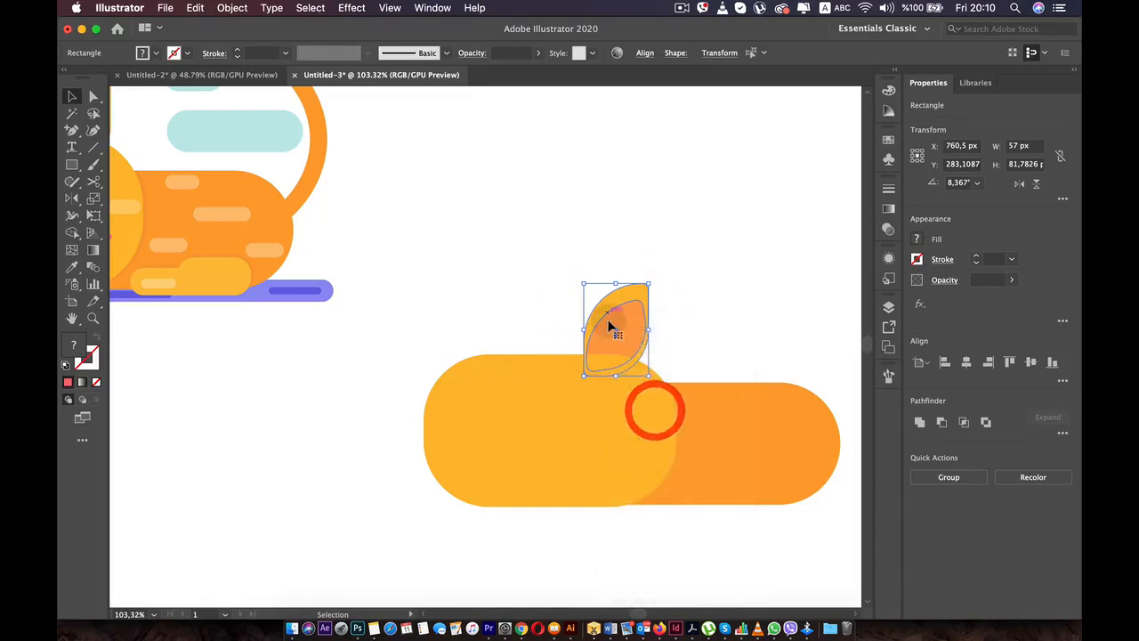
Duplicate the ear group about 102 px to the left and reflect the copy across the vertical axis.
{"action": "left_click_drag", "start_coordinate": [623, 326], "coordinate": [510, 326]}
{"action": "right_click", "coordinate": [506, 322]}
{"action": "mouse_move", "coordinate": [592, 503]}
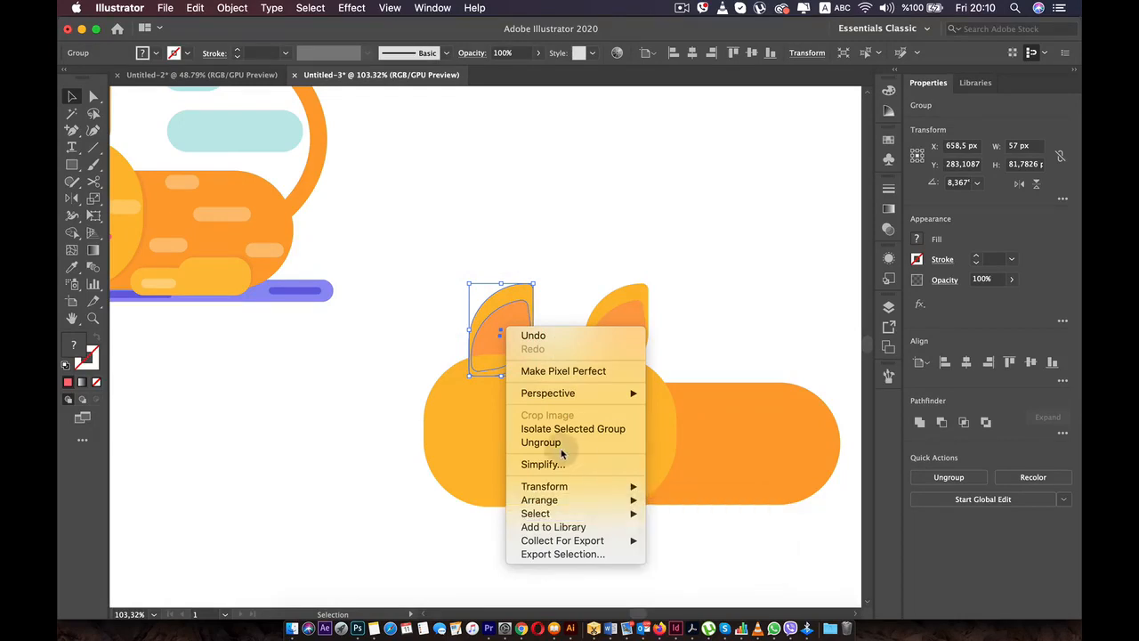
{"action": "left_click", "coordinate": [718, 531]}
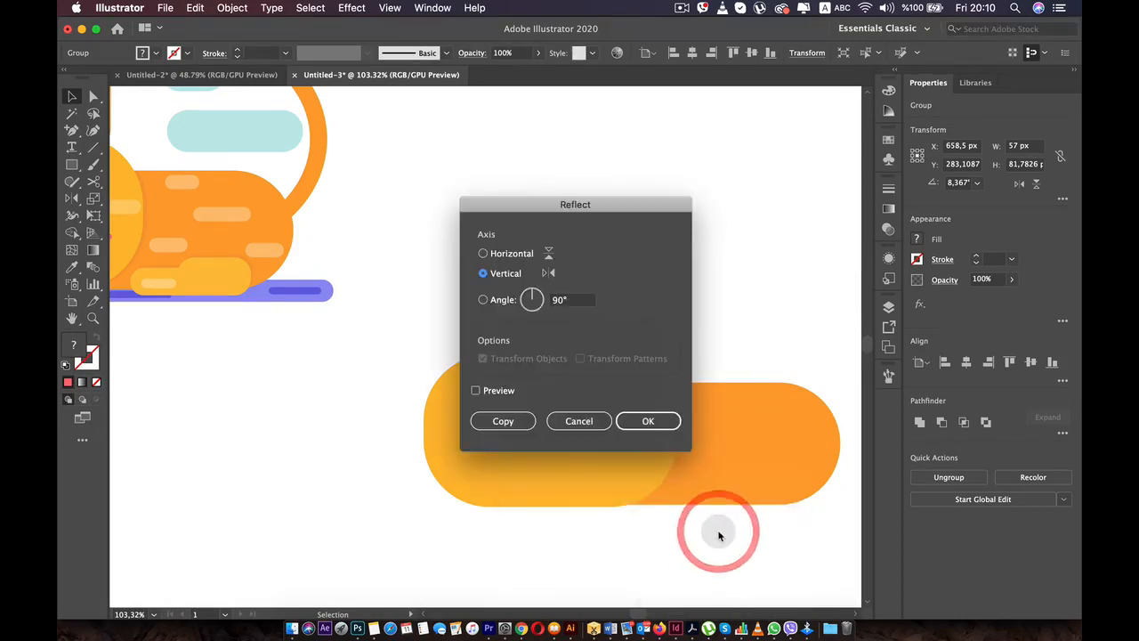
{"action": "left_click", "coordinate": [663, 427]}
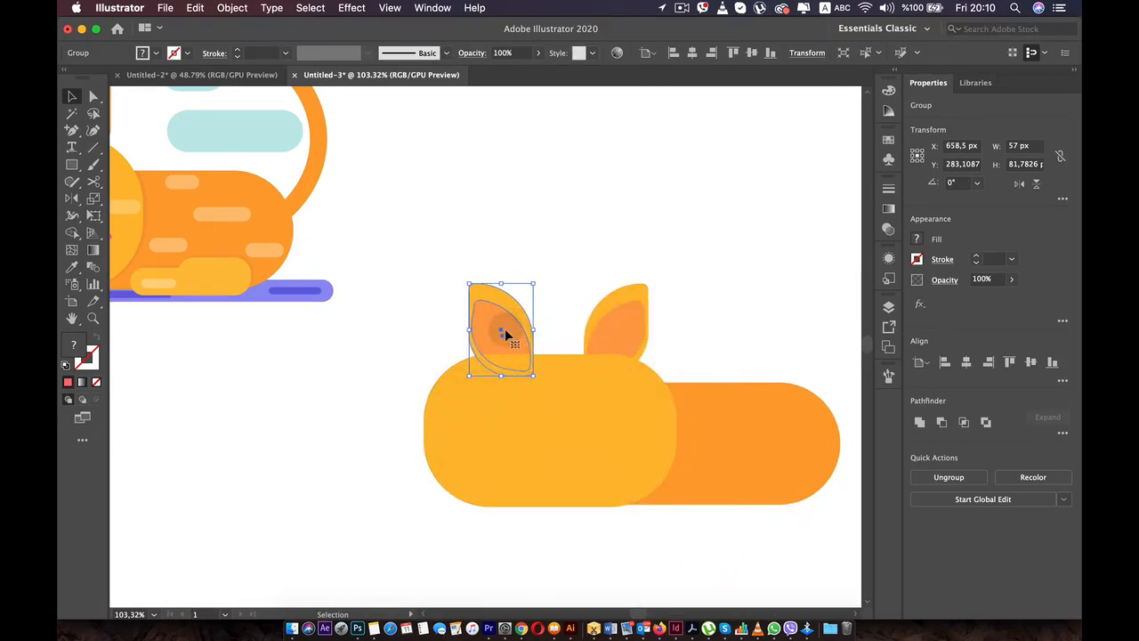
Spread the two ears farther apart so they sit evenly near the ends of the head's upper edge.
{"action": "left_click_drag", "start_coordinate": [492, 335], "coordinate": [618, 330]}
{"action": "left_click", "coordinate": [759, 306]}
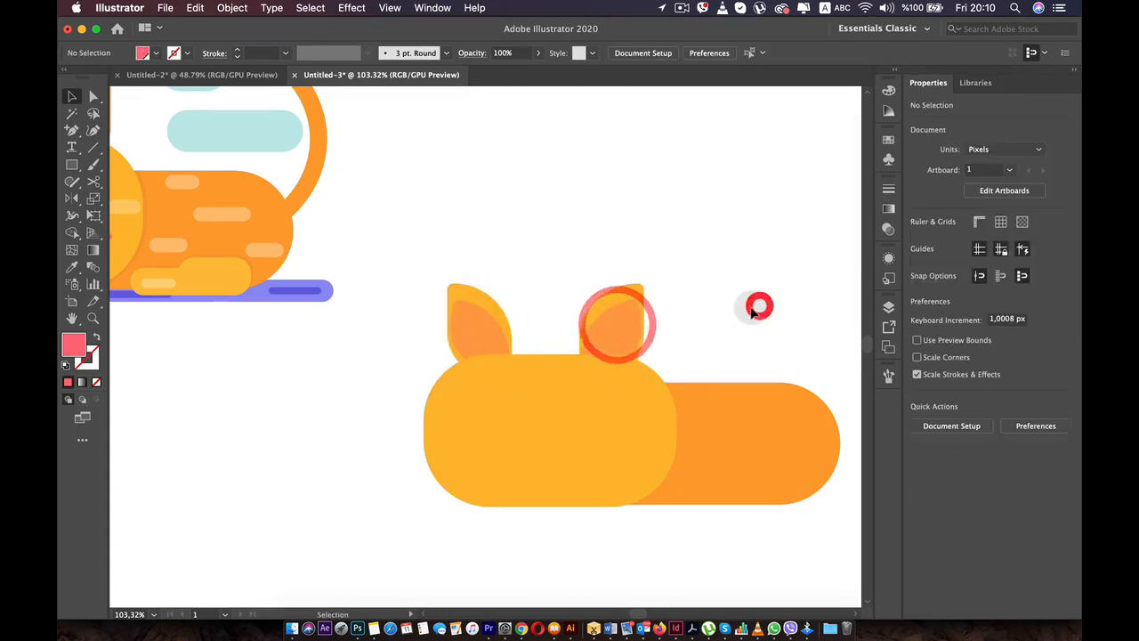
Isolate the right ear's group for editing.
{"action": "scroll", "coordinate": [745, 314], "scroll_direction": "down", "scroll_amount": 5}
{"action": "scroll", "coordinate": [743, 315], "scroll_direction": "up", "scroll_amount": 3}
{"action": "scroll", "coordinate": [740, 318], "scroll_direction": "up", "scroll_amount": 2}
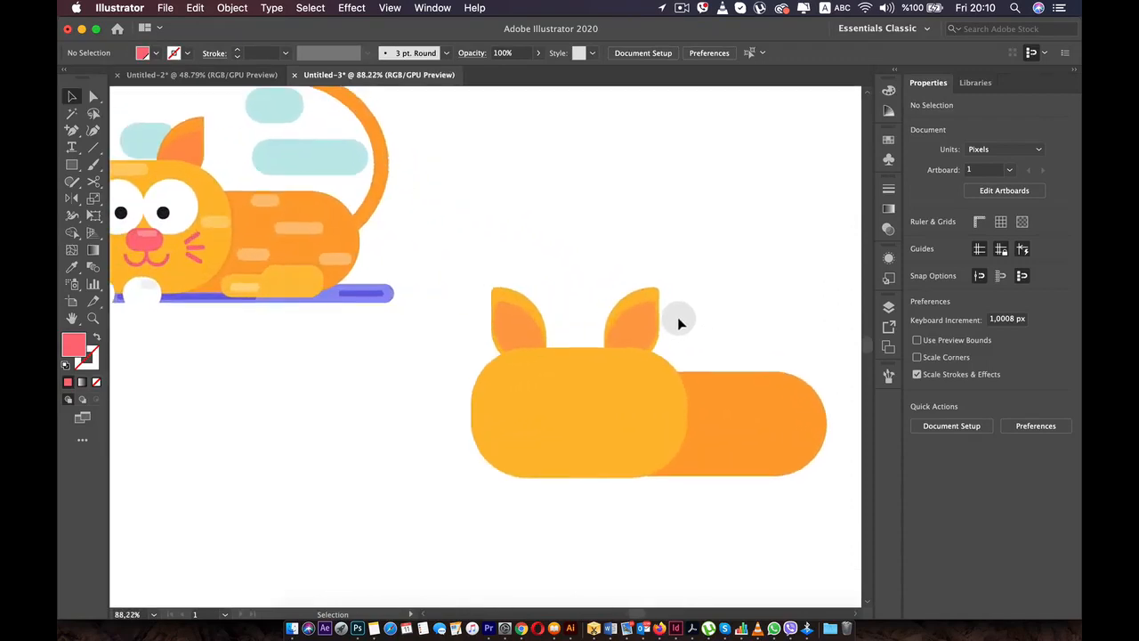
{"action": "key", "text": "space"}
{"action": "left_click_drag", "start_coordinate": [282, 195], "coordinate": [252, 213]}
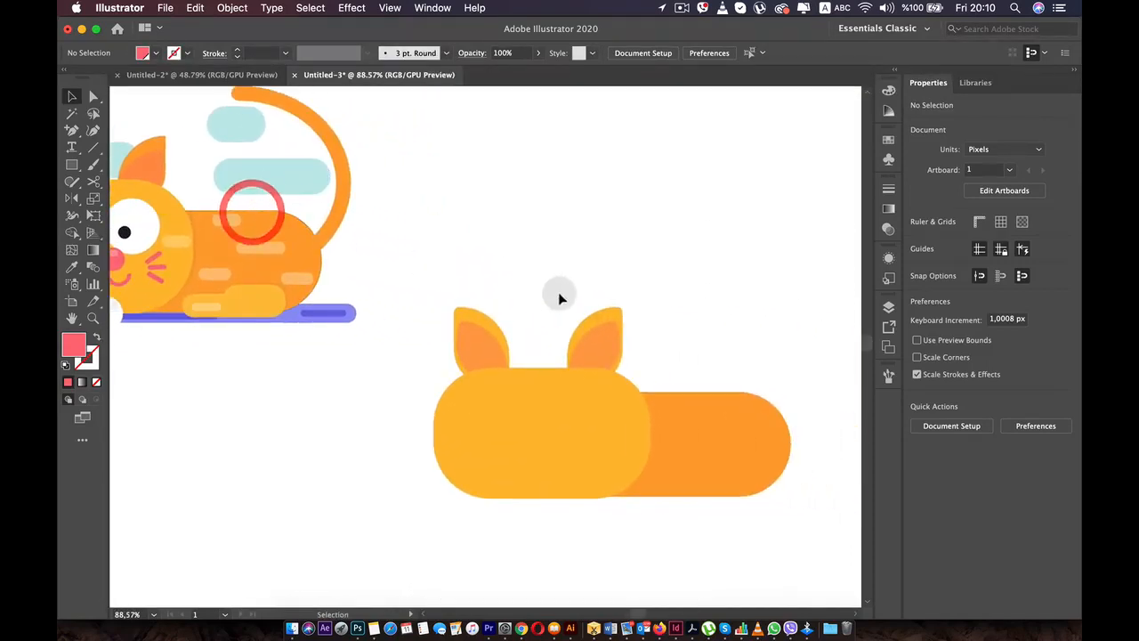
{"action": "left_click", "coordinate": [613, 318]}
{"action": "scroll", "coordinate": [613, 318], "scroll_direction": "up", "scroll_amount": 4}
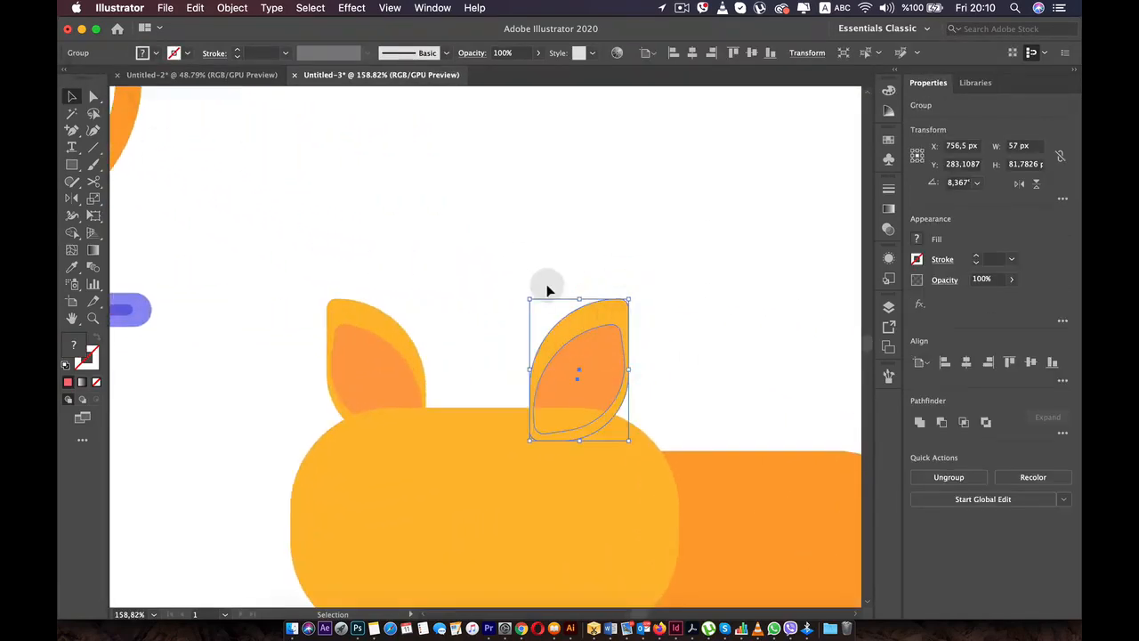
{"action": "left_click", "coordinate": [612, 314]}
{"action": "scroll", "coordinate": [615, 315], "scroll_direction": "up", "scroll_amount": 4}
{"action": "double_click", "coordinate": [613, 312]}
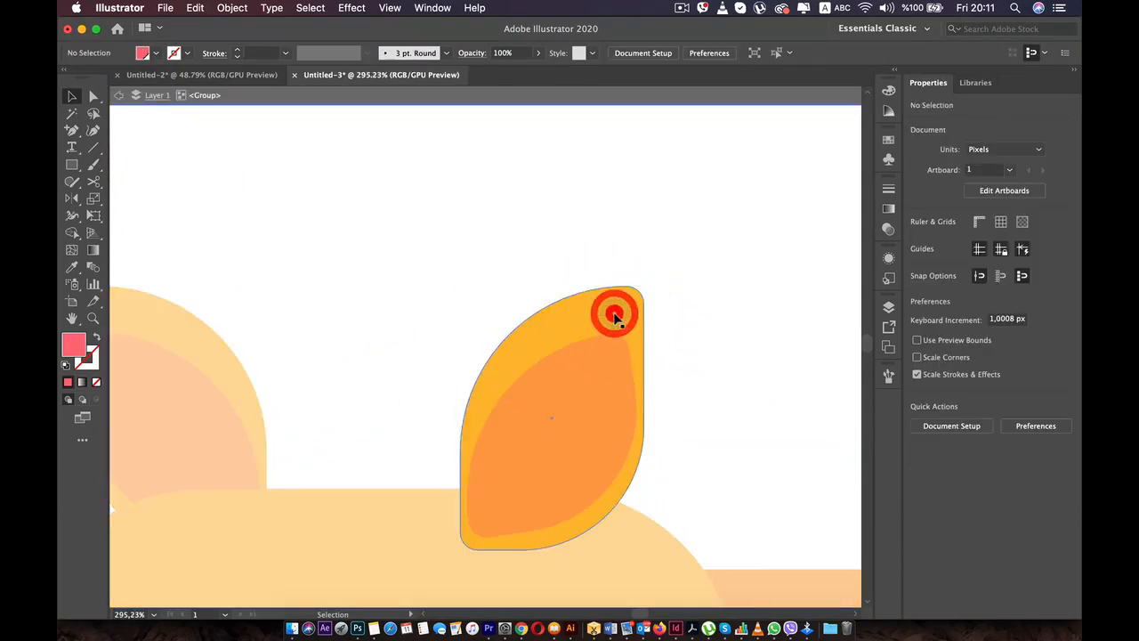
{"action": "left_click_drag", "start_coordinate": [620, 309], "coordinate": [652, 290]}
{"action": "key", "text": "super+z"}
{"action": "key", "text": "super+z"}
{"action": "key", "text": "super+z"}
{"action": "key", "text": "super+z"}
{"action": "key", "text": "super+z"}
{"action": "key", "text": "super+z"}
{"action": "key", "text": "super+z"}
{"action": "key", "text": "super+z"}
{"action": "key", "text": "super+z"}
{"action": "key", "text": "super+z"}
Sharpen the upper tip of both outer ears to a 0 px corner radius.
{"action": "left_click", "coordinate": [627, 305]}
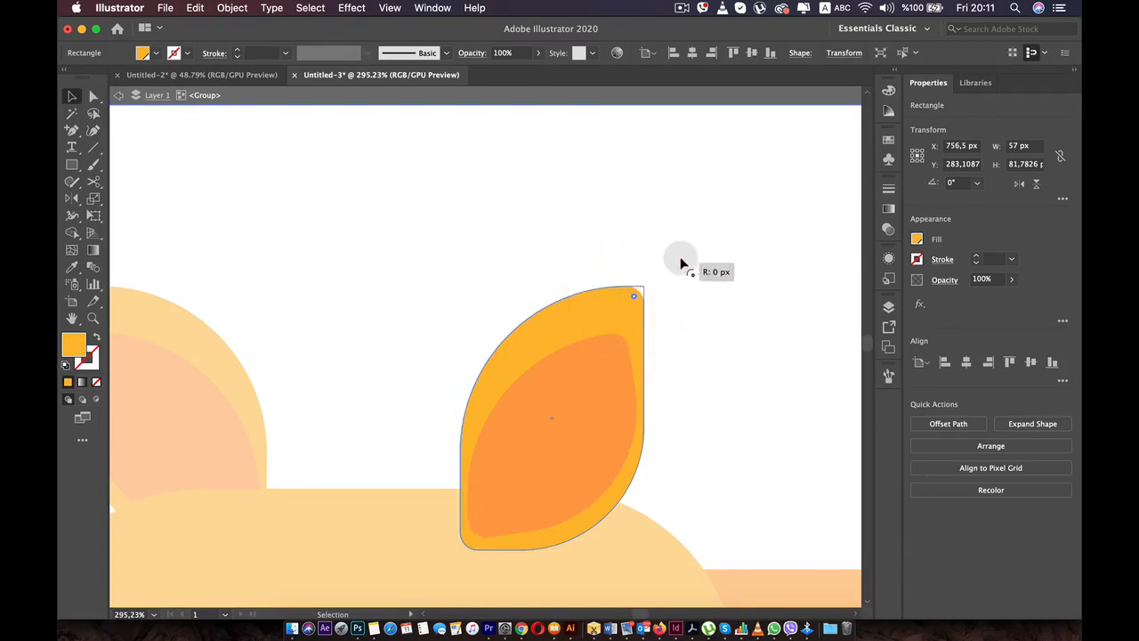
{"action": "scroll", "coordinate": [625, 381], "scroll_direction": "down", "scroll_amount": 3}
{"action": "left_click_drag", "start_coordinate": [436, 330], "coordinate": [590, 323]}
{"action": "left_click", "coordinate": [427, 323]}
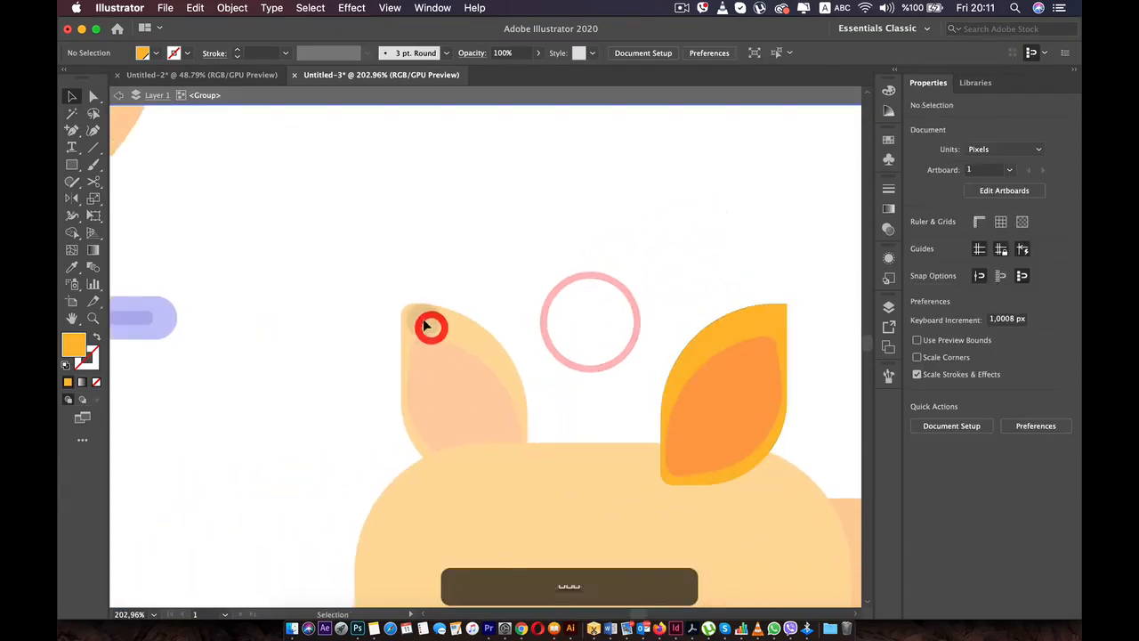
{"action": "double_click", "coordinate": [421, 321]}
{"action": "left_click", "coordinate": [415, 318]}
{"action": "double_click", "coordinate": [415, 318]}
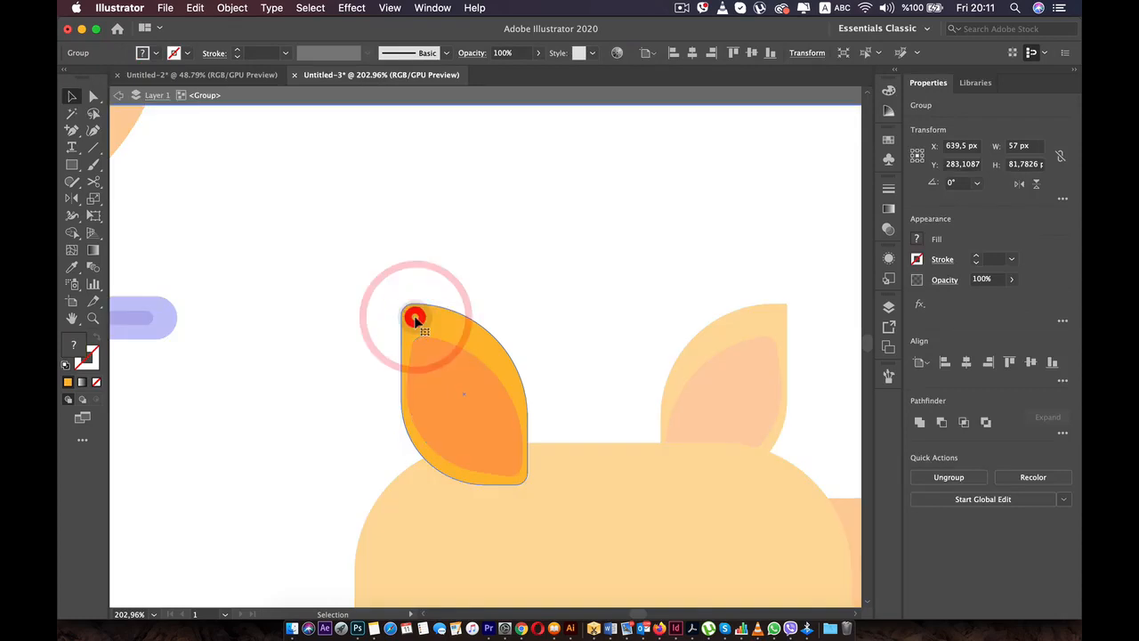
{"action": "left_click", "coordinate": [414, 320]}
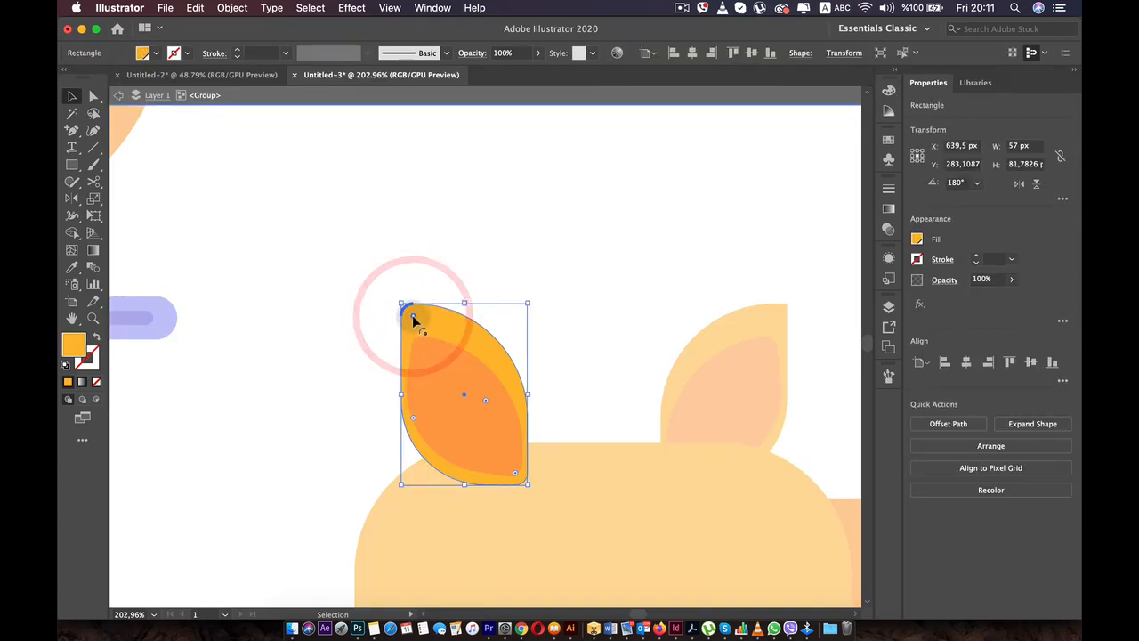
{"action": "double_click", "coordinate": [376, 303]}
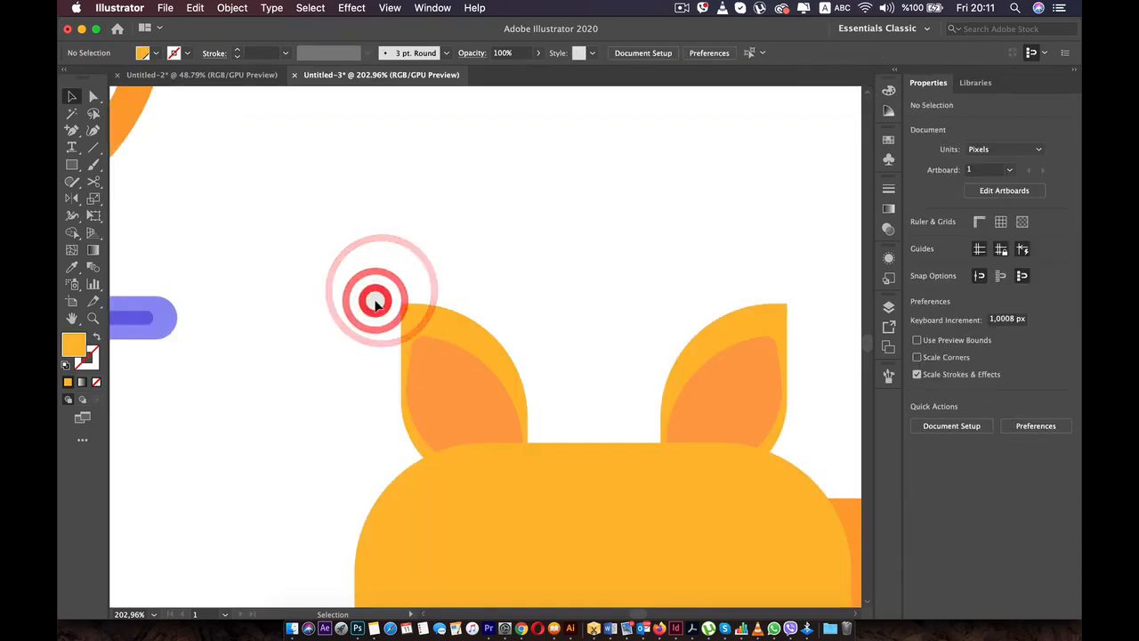
Shrink the pink inner shape of the right ear to about 42 × 52 px, keeping it near the ear's base.
{"action": "scroll", "coordinate": [686, 394], "scroll_direction": "down", "scroll_amount": 5}
{"action": "left_click_drag", "start_coordinate": [612, 441], "coordinate": [498, 386]}
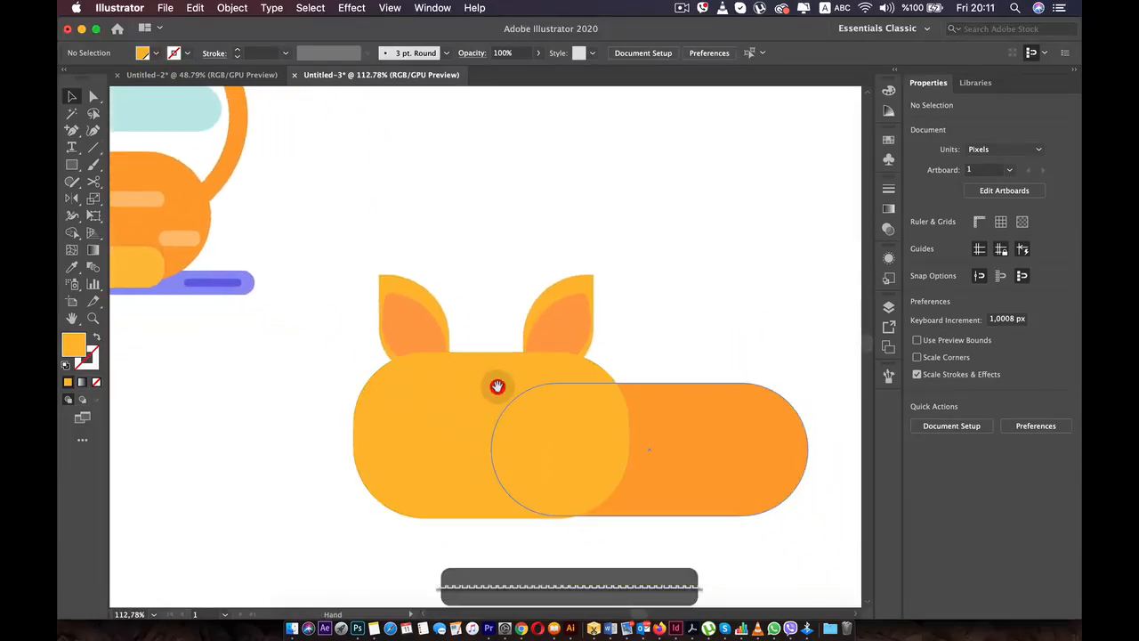
{"action": "scroll", "coordinate": [699, 297], "scroll_direction": "down", "scroll_amount": 2}
{"action": "scroll", "coordinate": [725, 296], "scroll_direction": "up", "scroll_amount": 2}
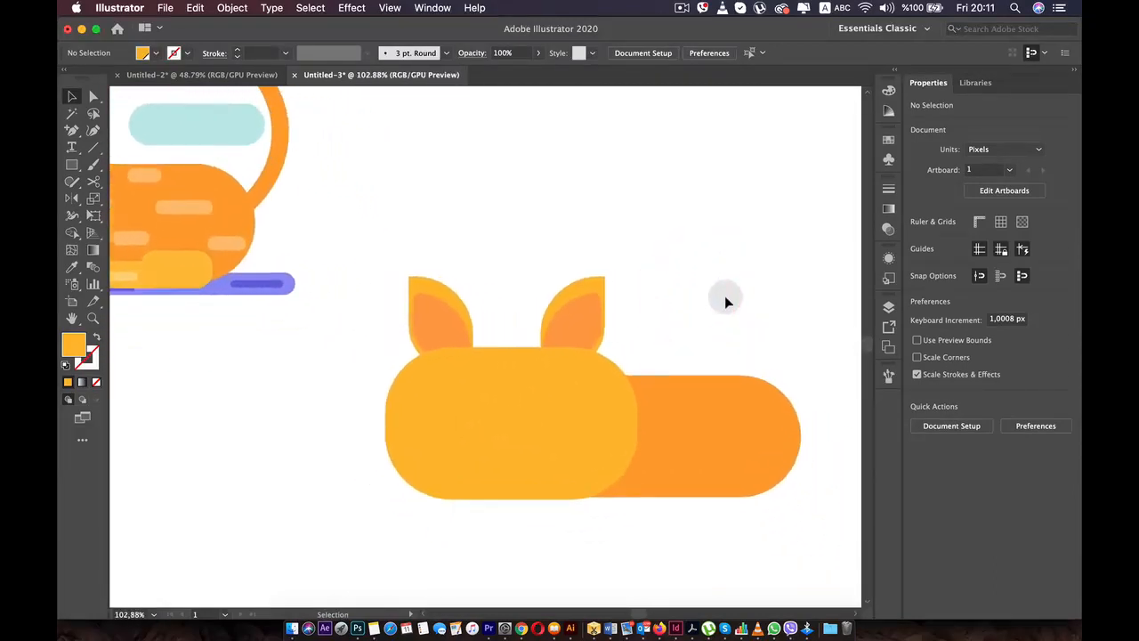
{"action": "left_click_drag", "start_coordinate": [707, 297], "coordinate": [730, 237]}
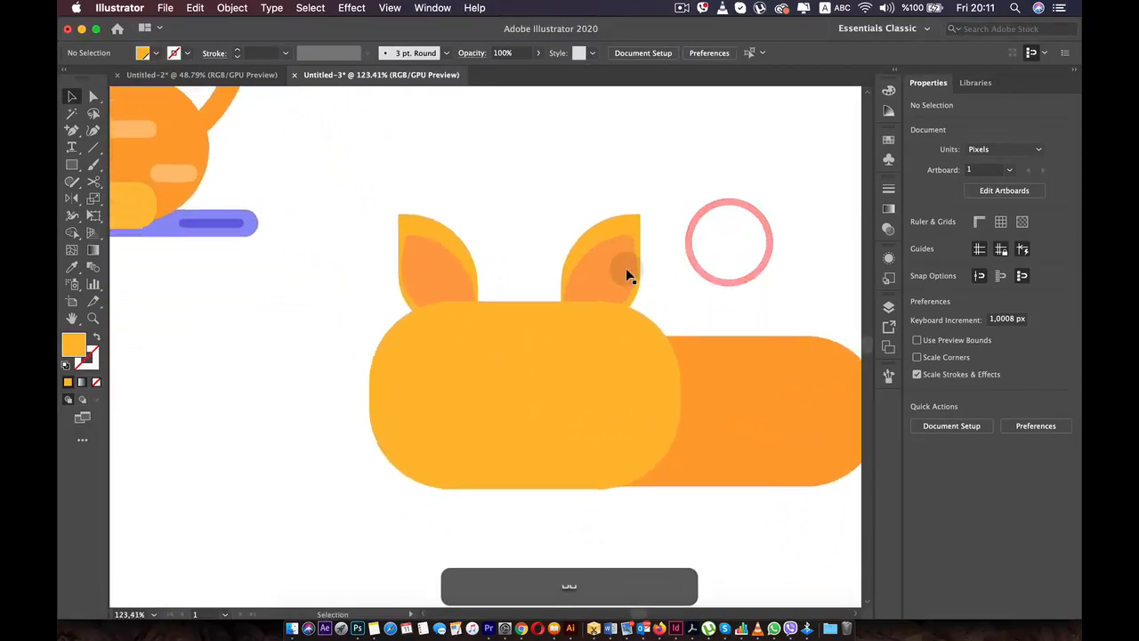
{"action": "scroll", "coordinate": [626, 268], "scroll_direction": "up", "scroll_amount": 2}
{"action": "left_click", "coordinate": [610, 262]}
{"action": "double_click", "coordinate": [625, 253]}
{"action": "left_click", "coordinate": [625, 252]}
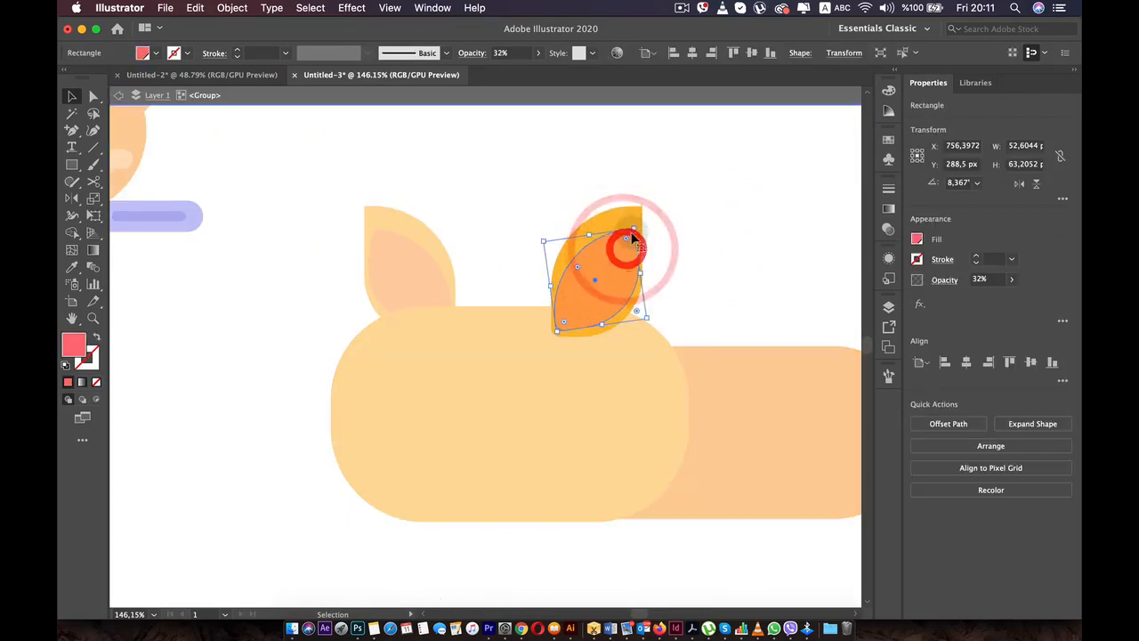
{"action": "left_click_drag", "start_coordinate": [633, 232], "coordinate": [619, 249]}
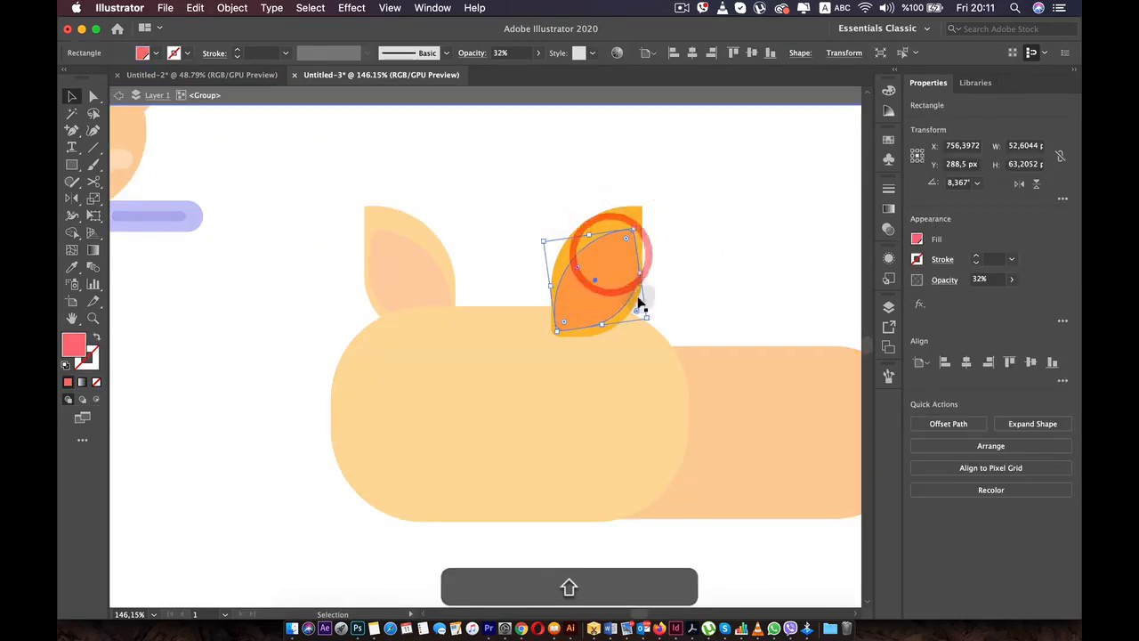
{"action": "left_click_drag", "start_coordinate": [647, 315], "coordinate": [617, 287]}
{"action": "left_click_drag", "start_coordinate": [627, 233], "coordinate": [612, 258]}
{"action": "left_click", "coordinate": [719, 234]}
{"action": "double_click", "coordinate": [723, 255]}
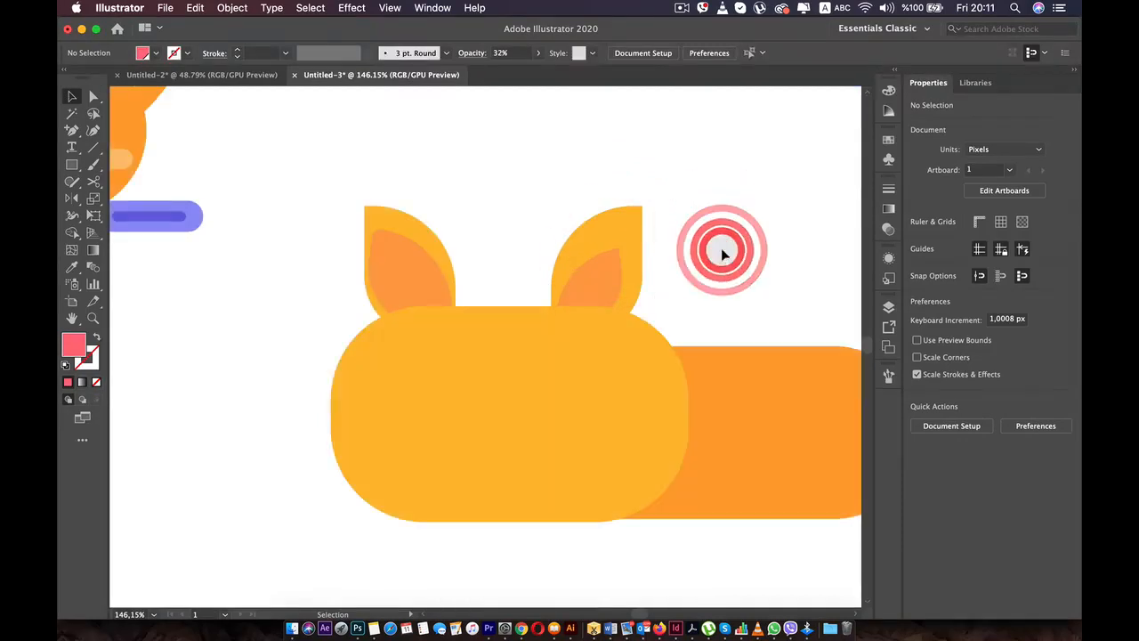
Delete the pink inner shape from the left ear's group.
{"action": "left_click", "coordinate": [408, 273]}
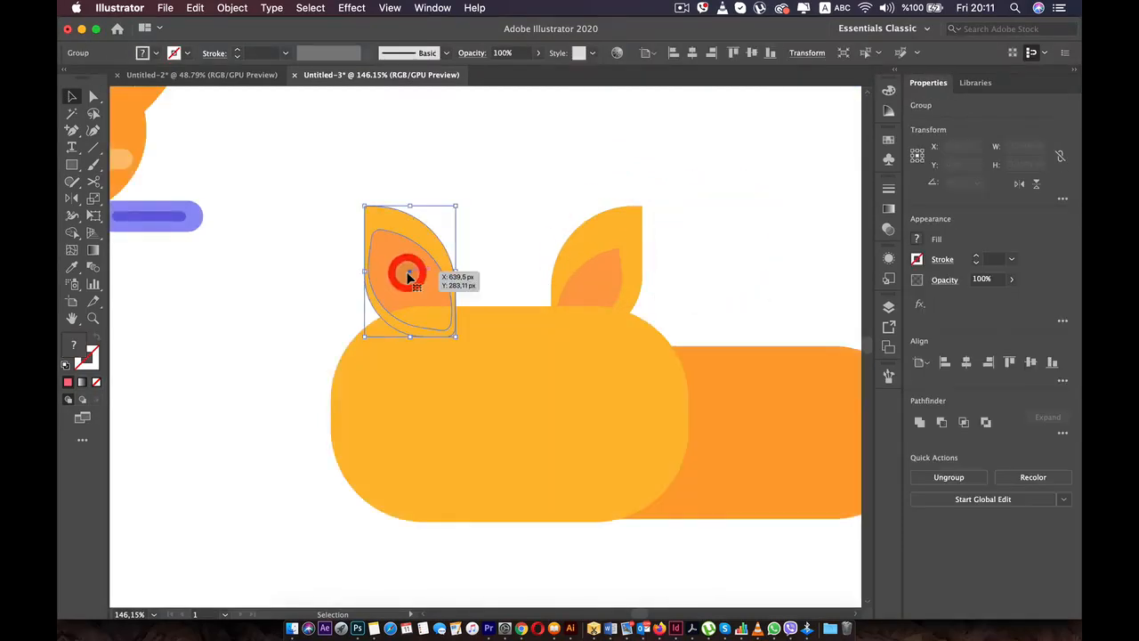
{"action": "double_click", "coordinate": [408, 274]}
{"action": "left_click", "coordinate": [408, 273]}
{"action": "key", "text": "BackSpace"}
{"action": "double_click", "coordinate": [483, 201]}
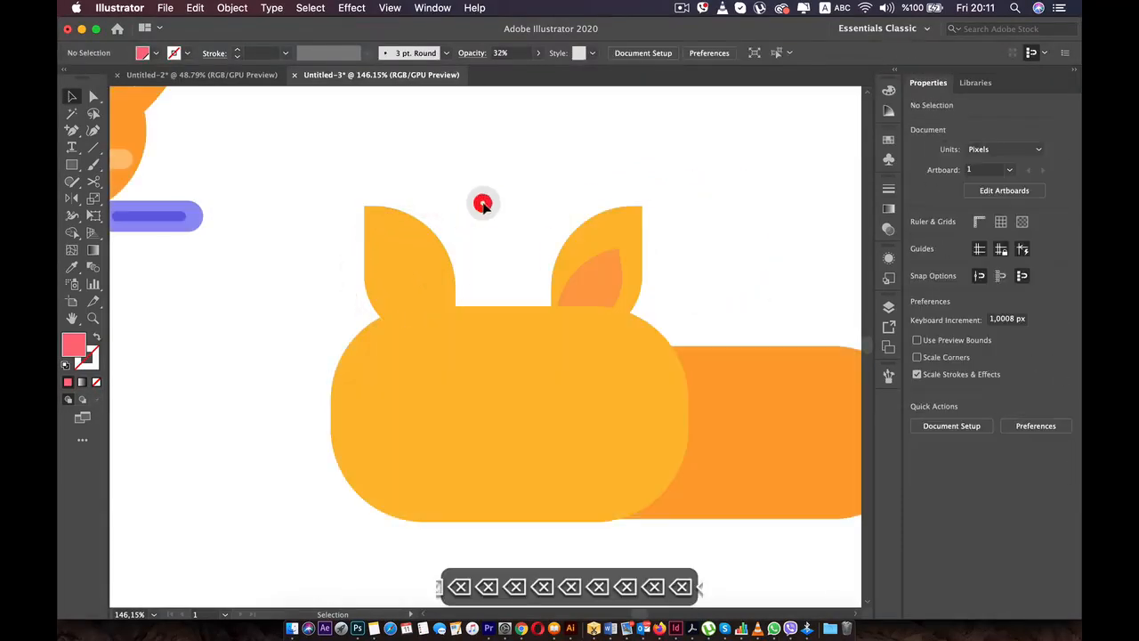
Copy the right ear's resized inner shape and paste it in front, outside the ear group.
{"action": "left_click", "coordinate": [602, 281]}
{"action": "double_click", "coordinate": [602, 282]}
{"action": "left_click", "coordinate": [601, 281]}
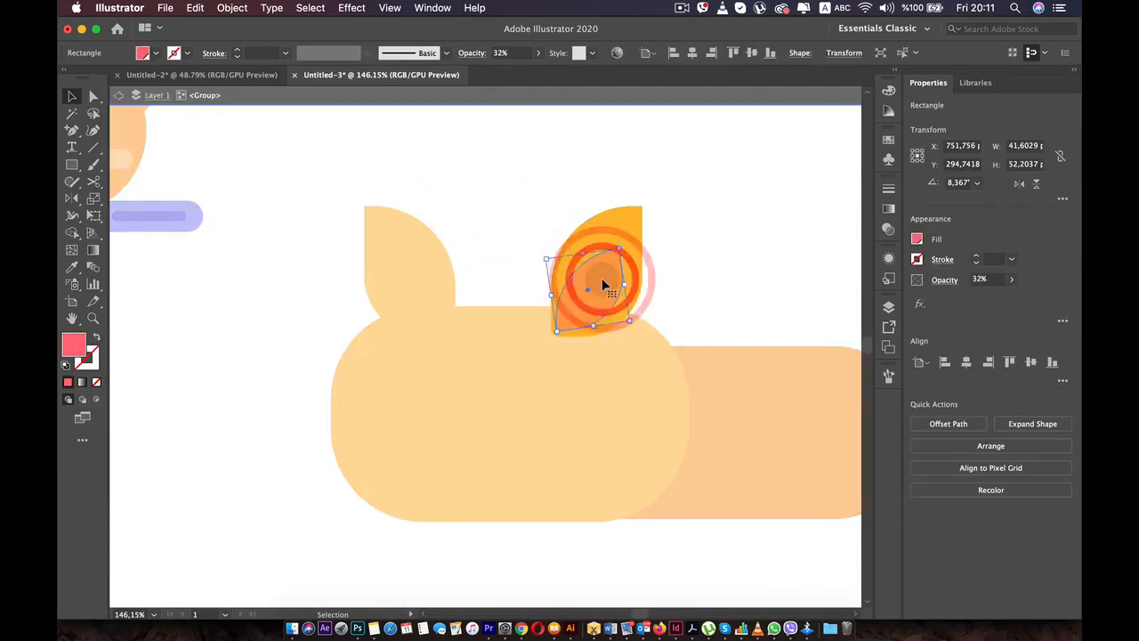
{"action": "key", "text": "super"}
{"action": "left_click", "coordinate": [427, 258]}
{"action": "left_click", "coordinate": [421, 264]}
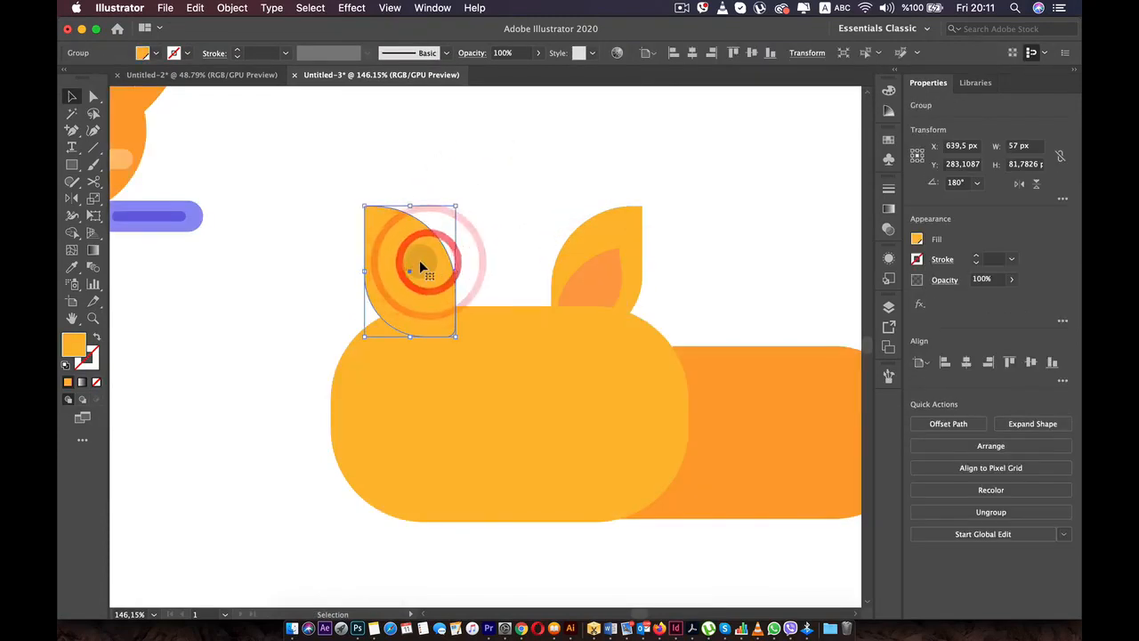
{"action": "key", "text": "super+z"}
{"action": "key", "text": "super+z"}
{"action": "key", "text": "super+z"}
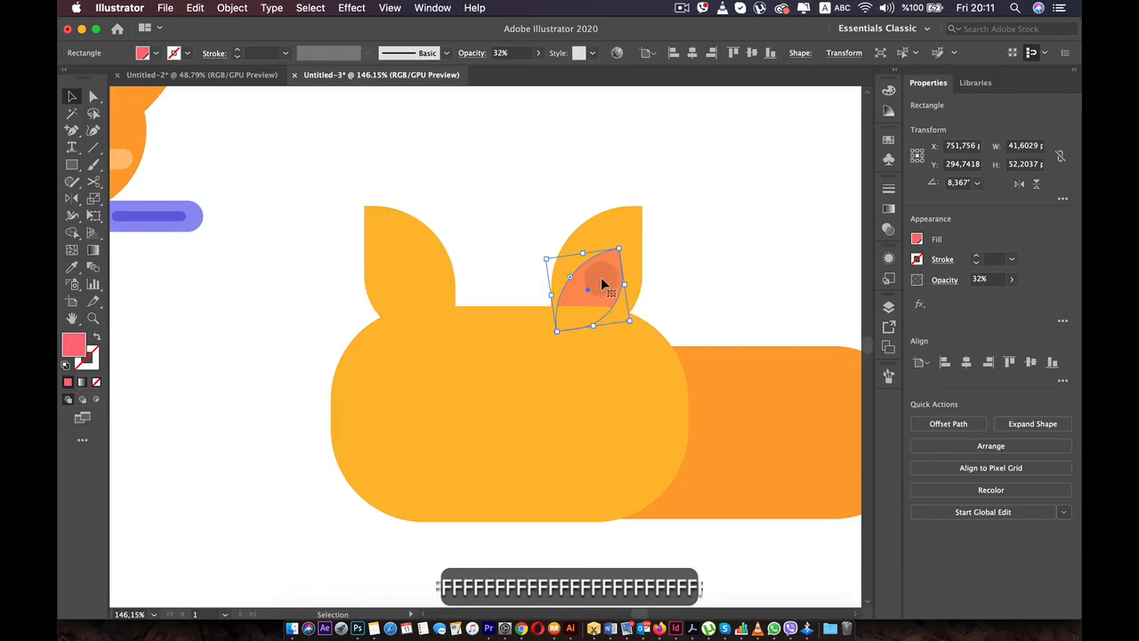
Move the inner-ear copy onto the left ear and reflect it across the vertical axis.
{"action": "left_click_drag", "start_coordinate": [601, 276], "coordinate": [428, 274]}
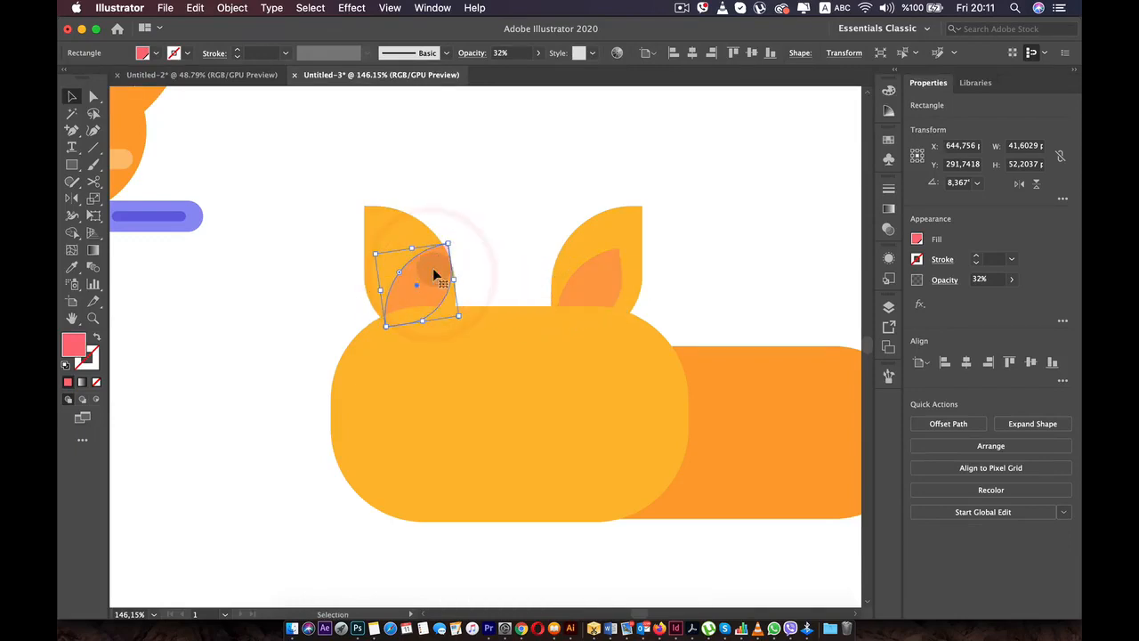
{"action": "right_click", "coordinate": [433, 274]}
{"action": "mouse_move", "coordinate": [516, 490]}
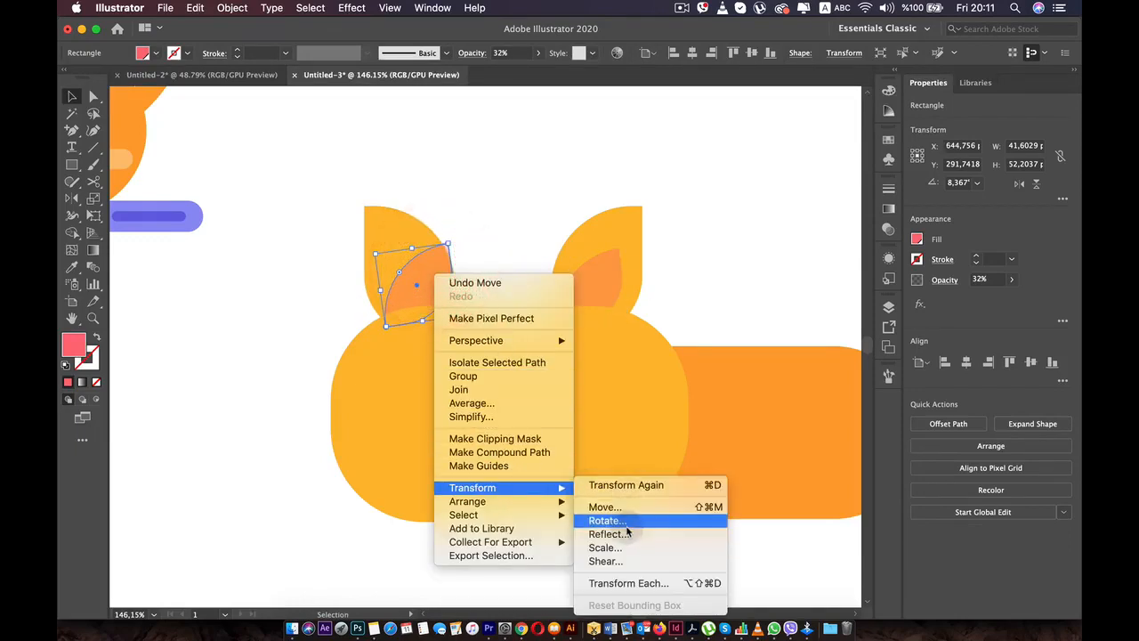
{"action": "left_click", "coordinate": [627, 534]}
{"action": "left_click", "coordinate": [652, 419]}
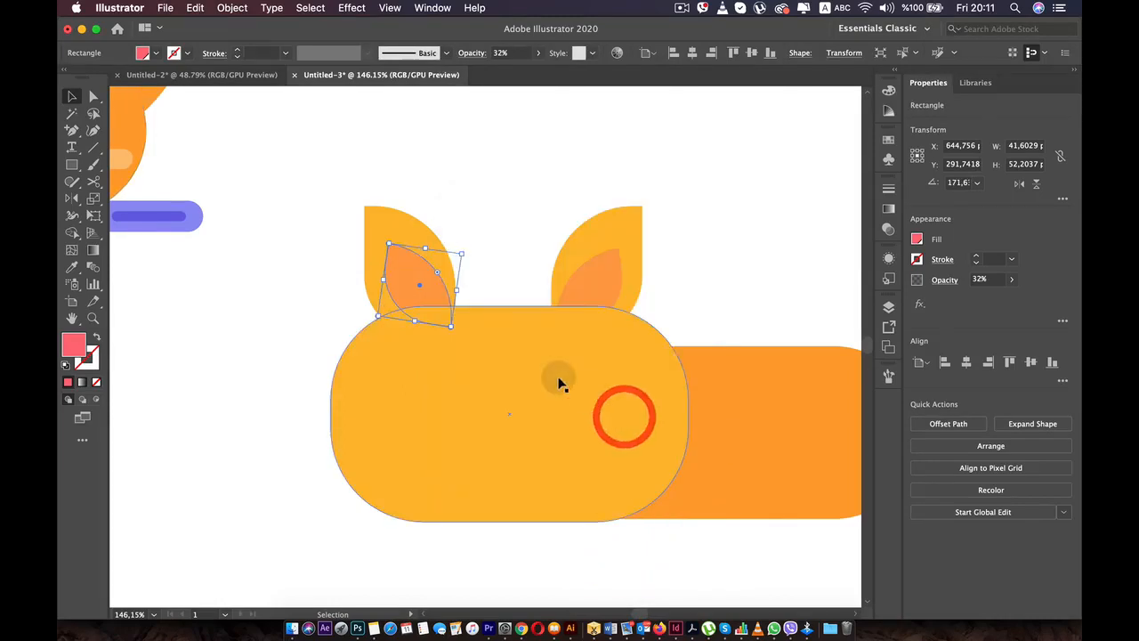
{"action": "left_click_drag", "start_coordinate": [402, 281], "coordinate": [399, 274]}
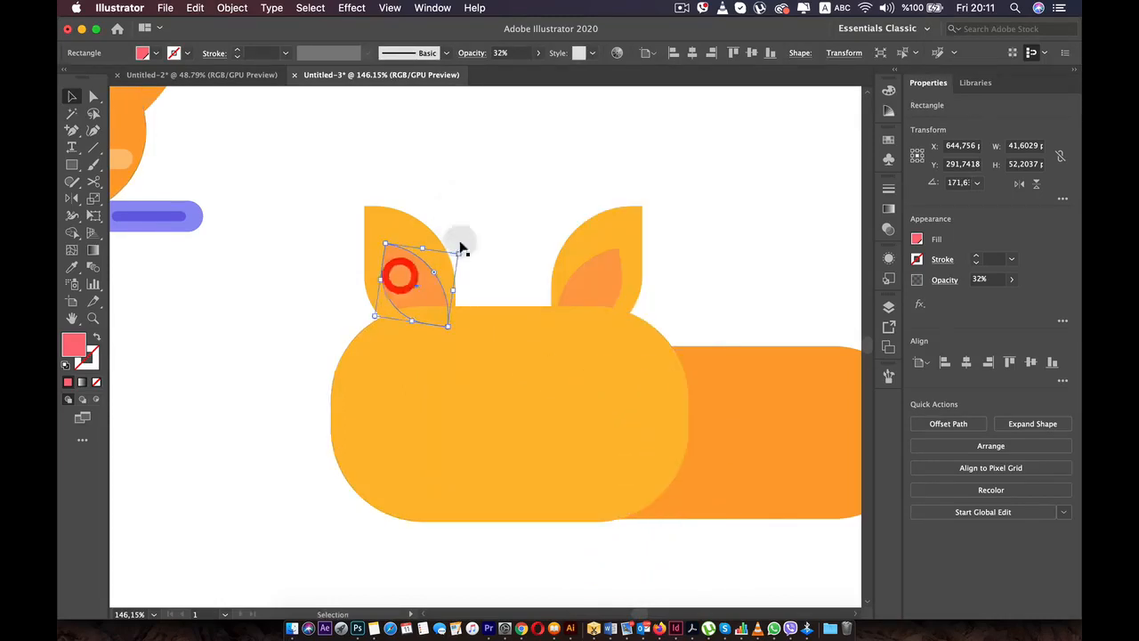
{"action": "left_click", "coordinate": [525, 190]}
Nudge the left inner ear down by about 4 px to roughly match the height of the right one.
{"action": "left_click", "coordinate": [415, 294]}
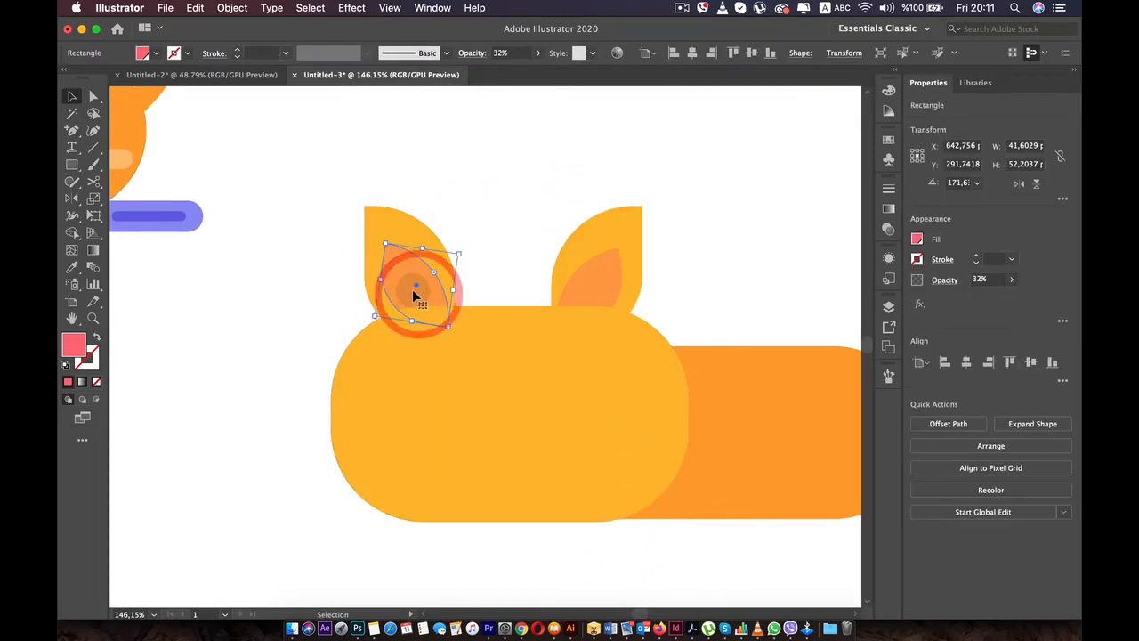
{"action": "key", "text": "Down"}
{"action": "key", "text": "Down"}
{"action": "key", "text": "Down"}
{"action": "key", "text": "Down"}
{"action": "key", "text": "Down"}
{"action": "key", "text": "Down"}
{"action": "key", "text": "Down"}
{"action": "key", "text": "Down"}
{"action": "key", "text": "Down"}
{"action": "key", "text": "Down"}
{"action": "key", "text": "Down"}
{"action": "key", "text": "Down"}
{"action": "key", "text": "Down"}
{"action": "key", "text": "Down"}
{"action": "key", "text": "Down"}
{"action": "key", "text": "Down"}
{"action": "key", "text": "Down"}
{"action": "key", "text": "Down"}
{"action": "key", "text": "Down"}
{"action": "key", "text": "Down"}
{"action": "key", "text": "Up"}
{"action": "key", "text": "Up"}
{"action": "key", "text": "Up"}
{"action": "key", "text": "Up"}
{"action": "key", "text": "Up"}
{"action": "key", "text": "Up"}
{"action": "key", "text": "Up"}
{"action": "key", "text": "Up"}
{"action": "key", "text": "Up"}
{"action": "key", "text": "Up"}
{"action": "key", "text": "Up"}
{"action": "key", "text": "Up"}
{"action": "key", "text": "Up"}
{"action": "key", "text": "Up"}
{"action": "key", "text": "Up"}
{"action": "key", "text": "Up"}
{"action": "key", "text": "Up"}
{"action": "key", "text": "Up"}
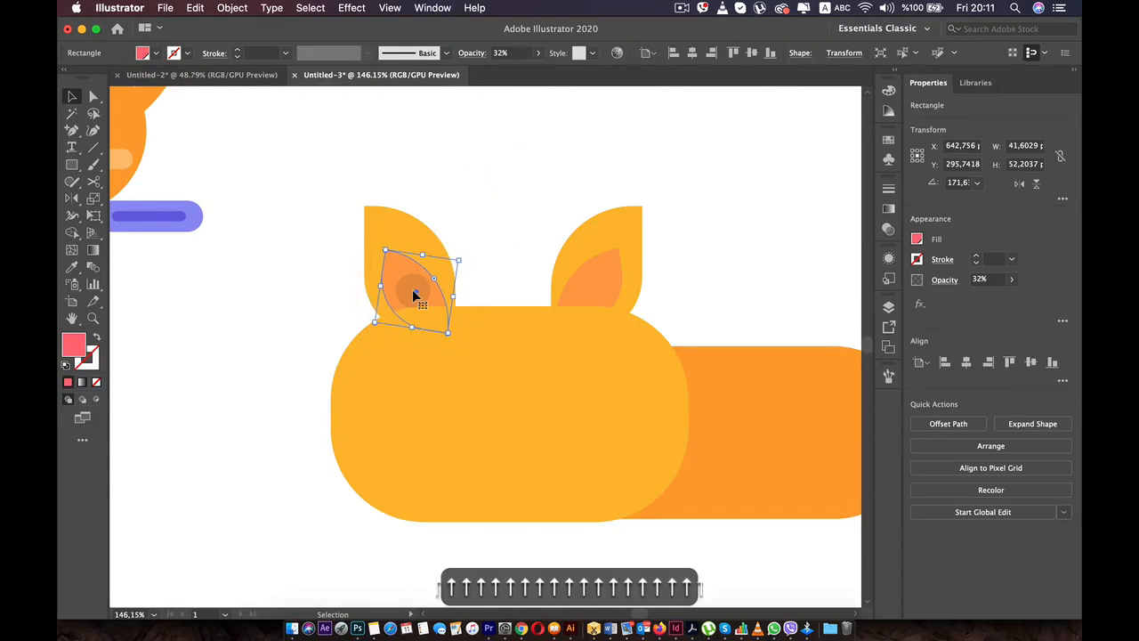
Draw a circle about 68 px in diameter for an eye in the empty area below the reference cat.
{"action": "left_click", "coordinate": [572, 185]}
{"action": "scroll", "coordinate": [534, 205], "scroll_direction": "down", "scroll_amount": 3}
{"action": "scroll", "coordinate": [499, 267], "scroll_direction": "down", "scroll_amount": 3}
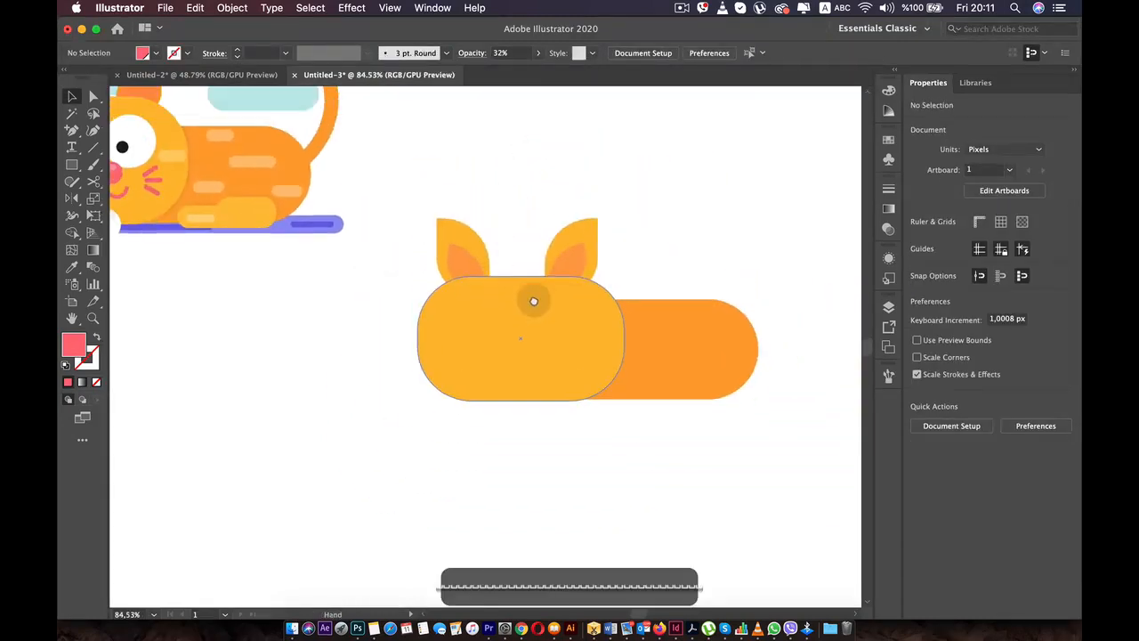
{"action": "left_click_drag", "start_coordinate": [534, 300], "coordinate": [692, 333]}
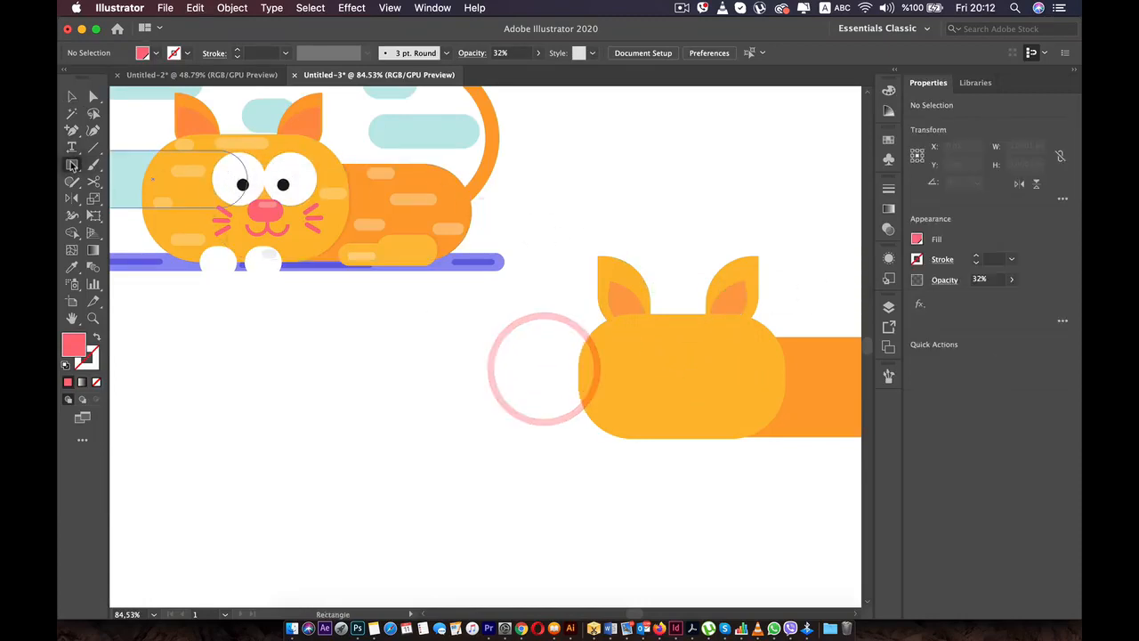
{"action": "left_click_drag", "start_coordinate": [72, 165], "coordinate": [105, 183]}
{"action": "left_click", "coordinate": [125, 200]}
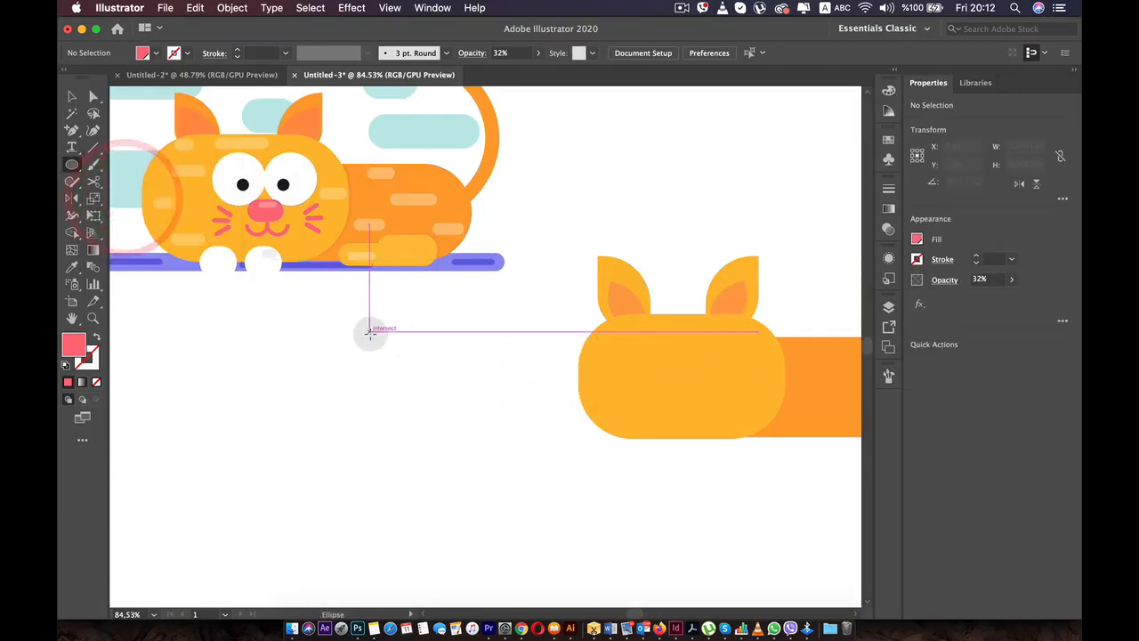
{"action": "mouse_move", "coordinate": [361, 324]}
{"action": "left_mouse_down"}
{"action": "mouse_move", "coordinate": [401, 382]}
{"action": "mouse_move", "coordinate": [415, 376]}
{"action": "left_mouse_up"}
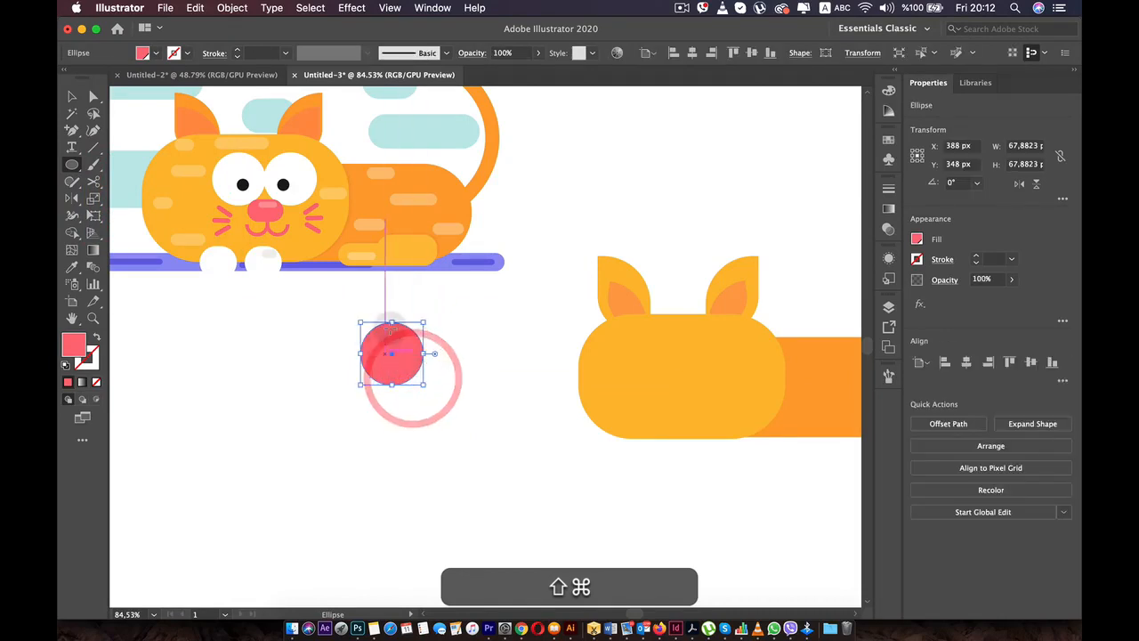
Duplicate the eye circle horizontally about 65 px to the right for the second eye.
{"action": "key", "text": "v"}
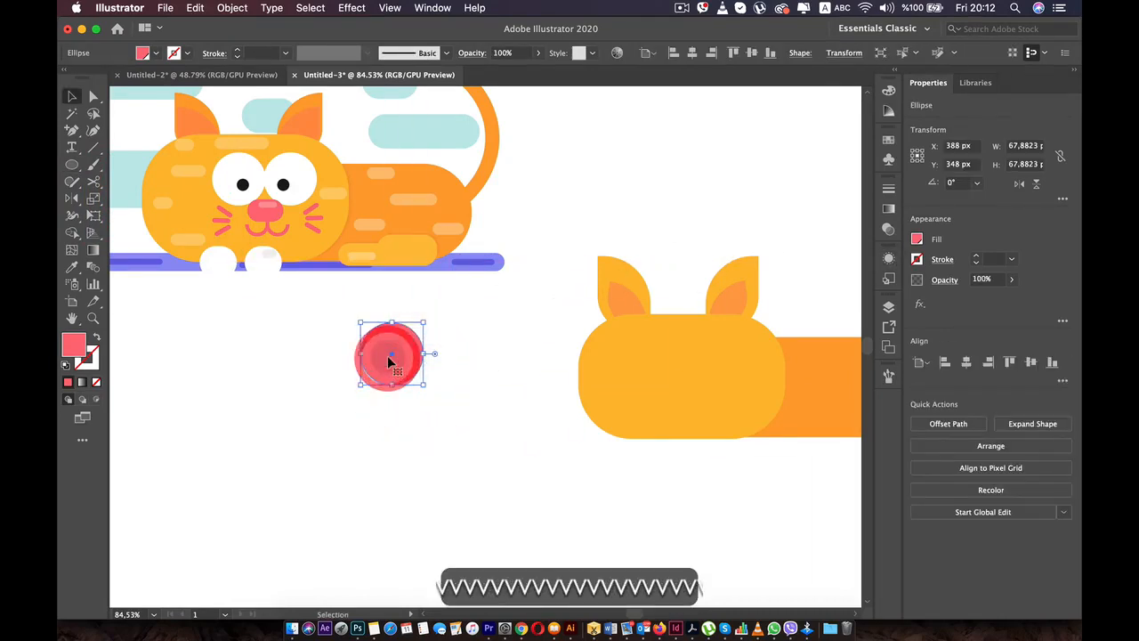
{"action": "left_click", "coordinate": [388, 359], "text": "alt"}
{"action": "left_click_drag", "start_coordinate": [389, 359], "coordinate": [452, 362]}
{"action": "left_click", "coordinate": [453, 415]}
{"action": "left_click", "coordinate": [452, 362]}
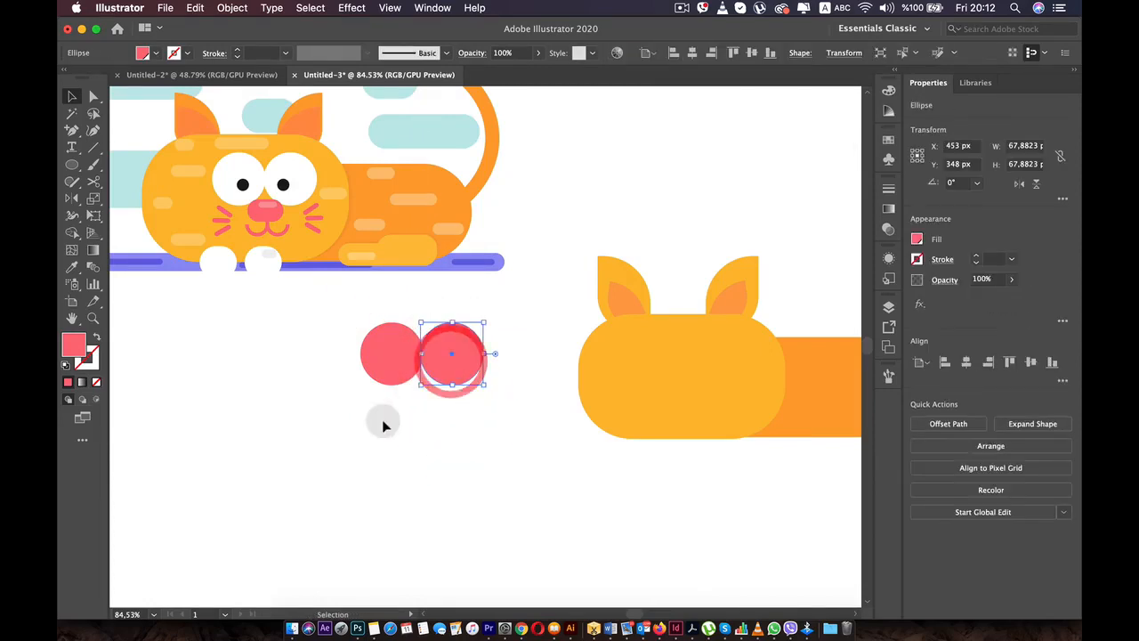
{"action": "left_click", "coordinate": [383, 425]}
Draw a pupil circle about 13 px in diameter inside the left eye, slightly below and right of its centre.
{"action": "scroll", "coordinate": [392, 419], "scroll_direction": "up", "scroll_amount": 2}
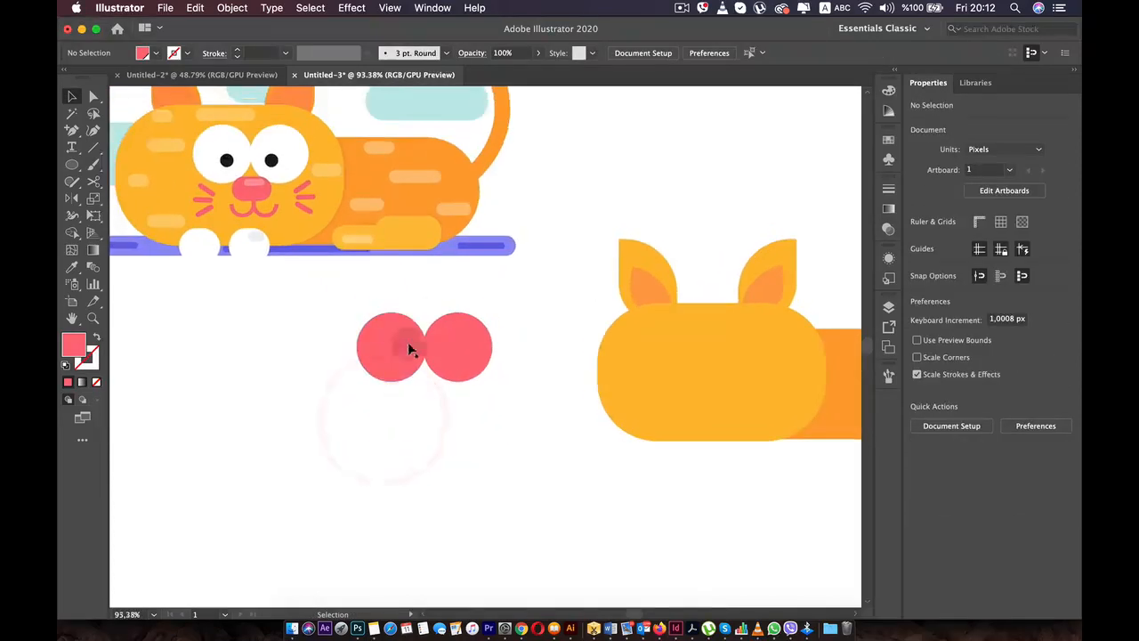
{"action": "left_click", "coordinate": [73, 165]}
{"action": "left_click_drag", "start_coordinate": [280, 334], "coordinate": [424, 353]}
{"action": "scroll", "coordinate": [287, 344], "scroll_direction": "up", "scroll_amount": 2}
{"action": "key", "text": "v"}
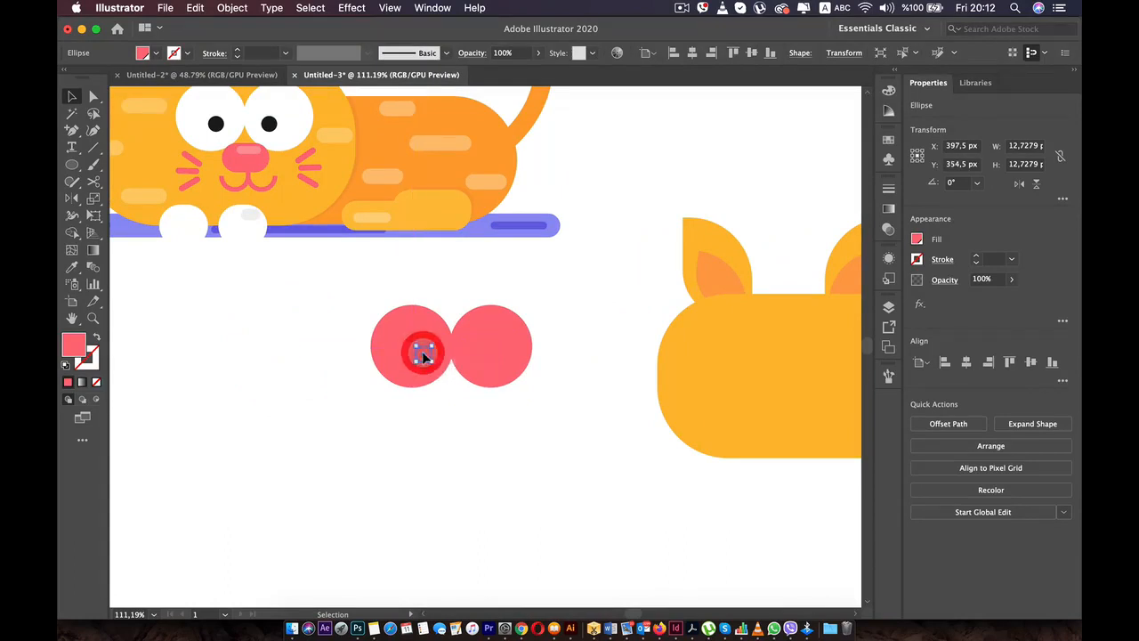
Fill the small pupil circle with black.
{"action": "left_click", "coordinate": [917, 240]}
{"action": "left_click", "coordinate": [918, 240]}
{"action": "left_click", "coordinate": [155, 54]}
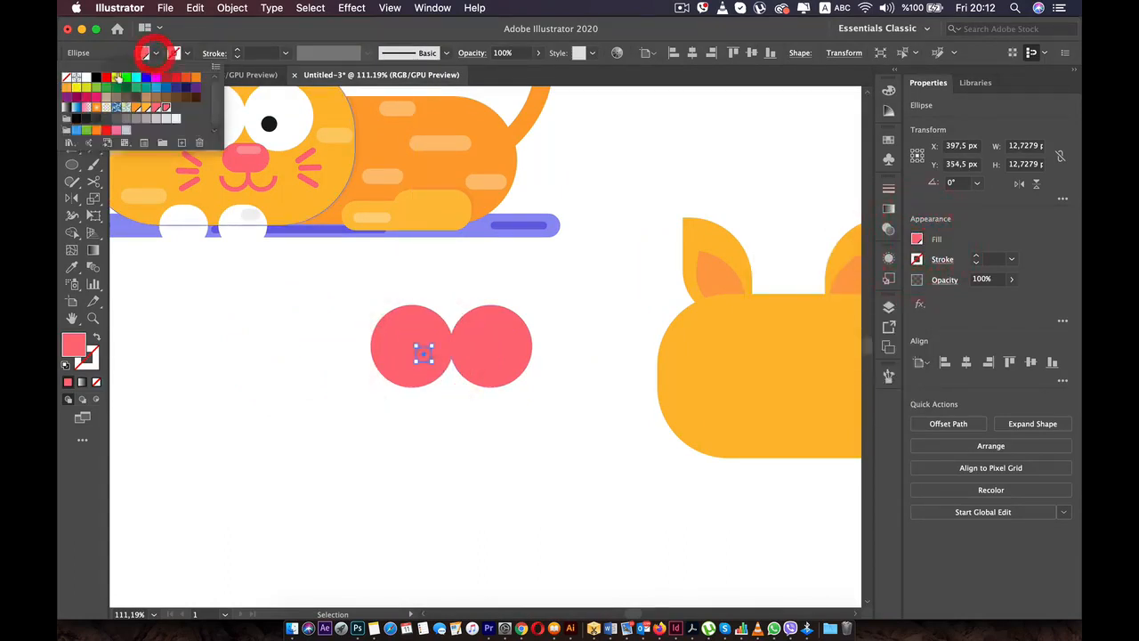
{"action": "left_click", "coordinate": [98, 80]}
{"action": "left_click", "coordinate": [356, 389]}
Duplicate the black pupil into the right eye circle, toward its inner side and level with the first pupil.
{"action": "left_click", "coordinate": [488, 363]}
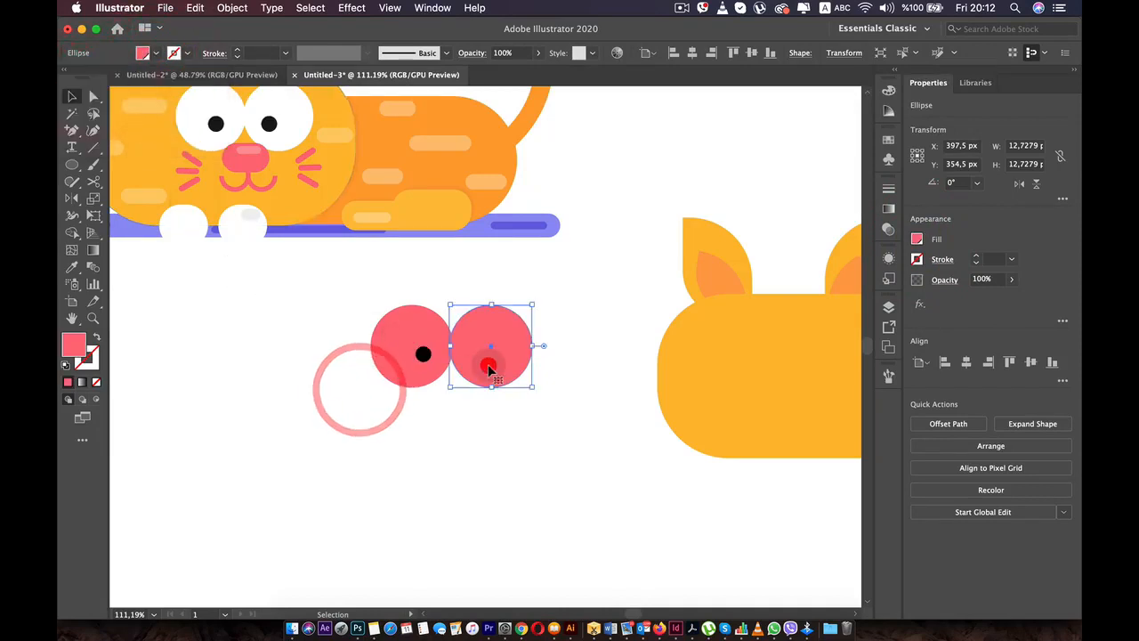
{"action": "left_click_drag", "start_coordinate": [423, 356], "coordinate": [482, 353]}
{"action": "left_click", "coordinate": [470, 430]}
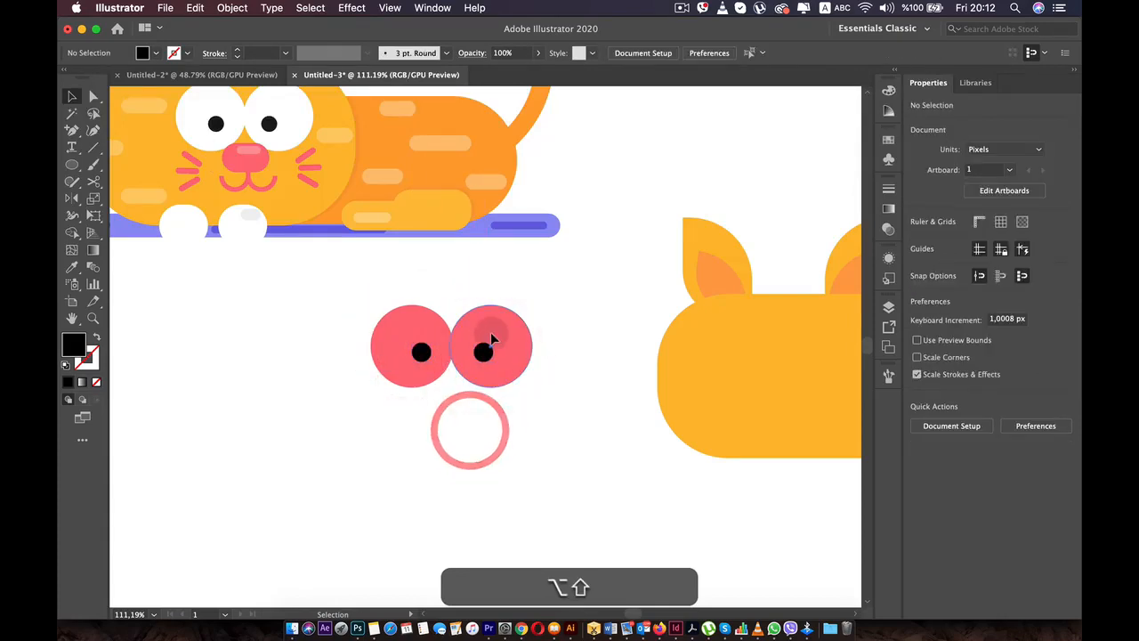
{"action": "left_click", "coordinate": [492, 336]}
{"action": "left_click", "coordinate": [541, 289]}
Move both eyes with their pupils onto the new cat's head, centred at about X 720.5, Y 364 px.
{"action": "left_click_drag", "start_coordinate": [554, 302], "coordinate": [355, 387]}
{"action": "left_click_drag", "start_coordinate": [457, 363], "coordinate": [792, 370]}
{"action": "key", "text": "space"}
{"action": "left_click_drag", "start_coordinate": [700, 343], "coordinate": [460, 371]}
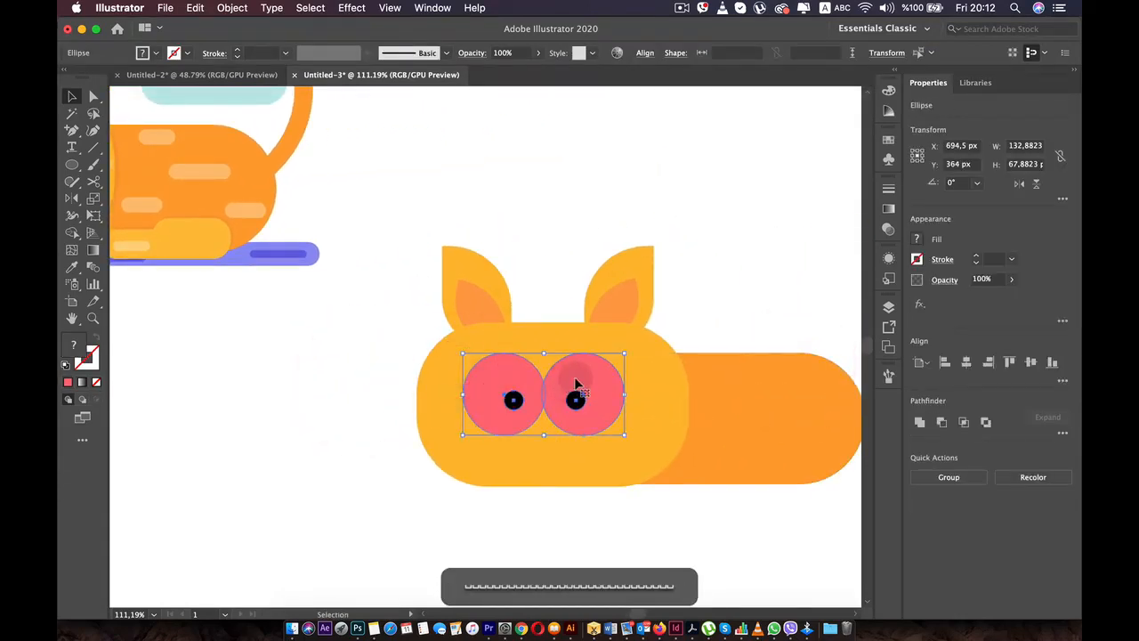
{"action": "left_click_drag", "start_coordinate": [583, 384], "coordinate": [524, 377]}
{"action": "key", "text": "space"}
{"action": "left_click_drag", "start_coordinate": [467, 405], "coordinate": [485, 396]}
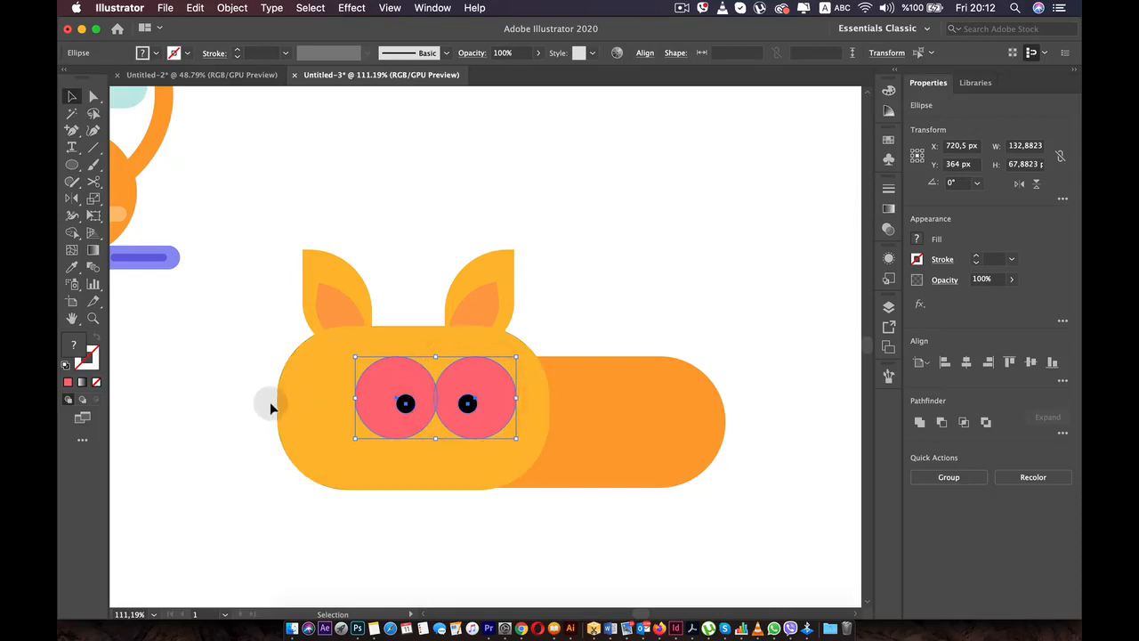
Fill the two large eye circles with white.
{"action": "left_click", "coordinate": [462, 377]}
{"action": "left_click", "coordinate": [399, 382], "text": "shift"}
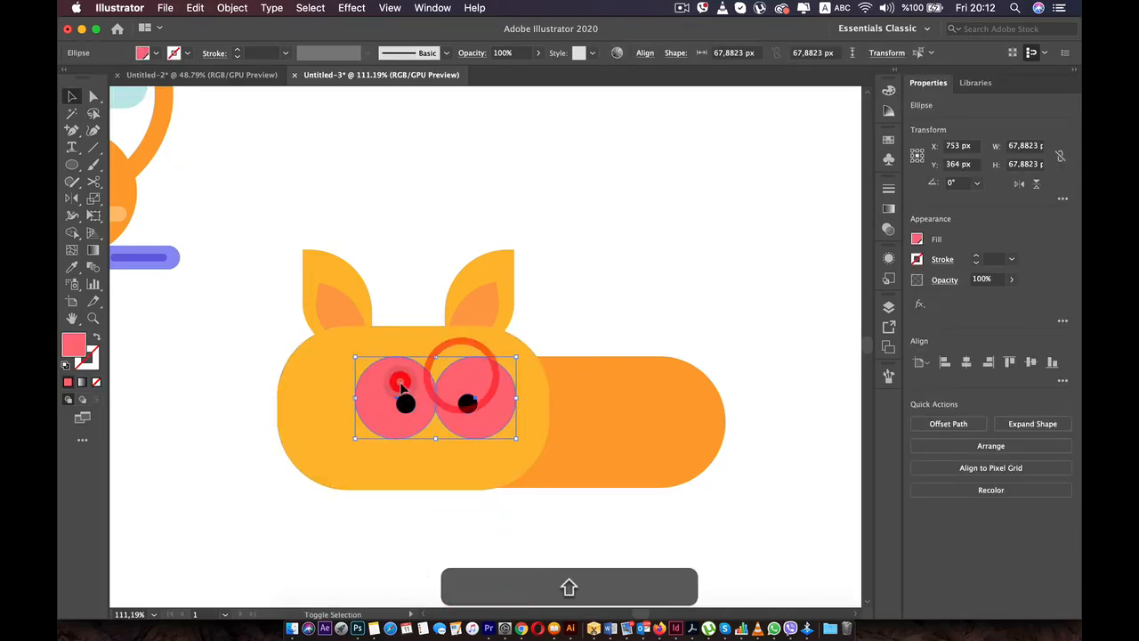
{"action": "left_click", "coordinate": [156, 53]}
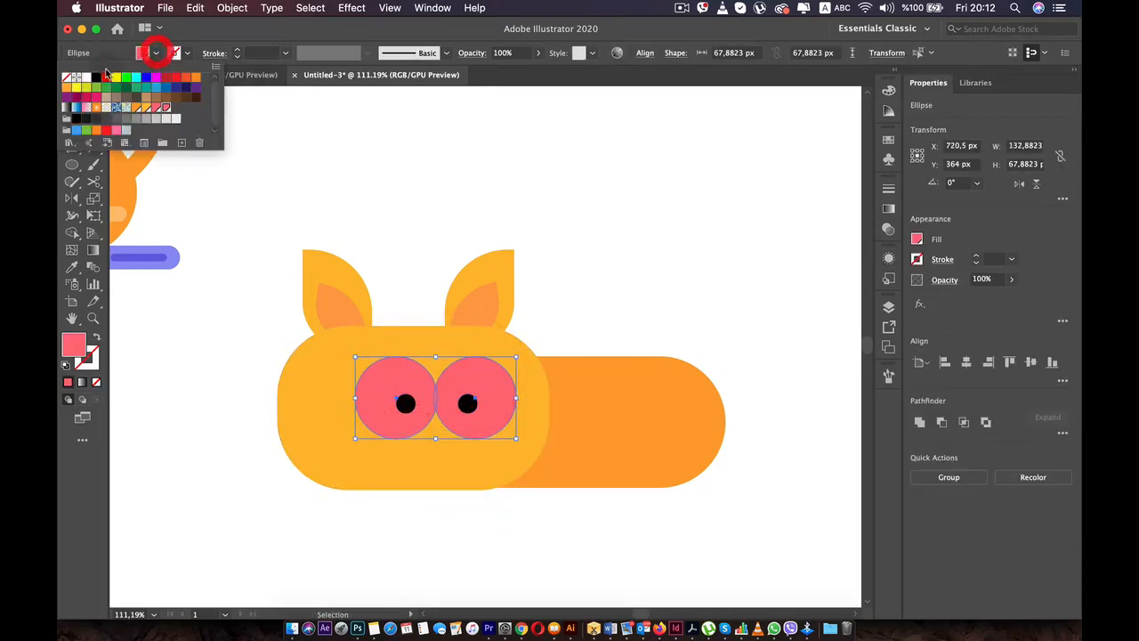
{"action": "left_click", "coordinate": [89, 79]}
{"action": "left_click", "coordinate": [170, 308]}
Draw a 43 × 26 px rectangle for the nose in the empty area below the reference cat.
{"action": "key", "text": "space"}
{"action": "left_click_drag", "start_coordinate": [198, 333], "coordinate": [560, 376]}
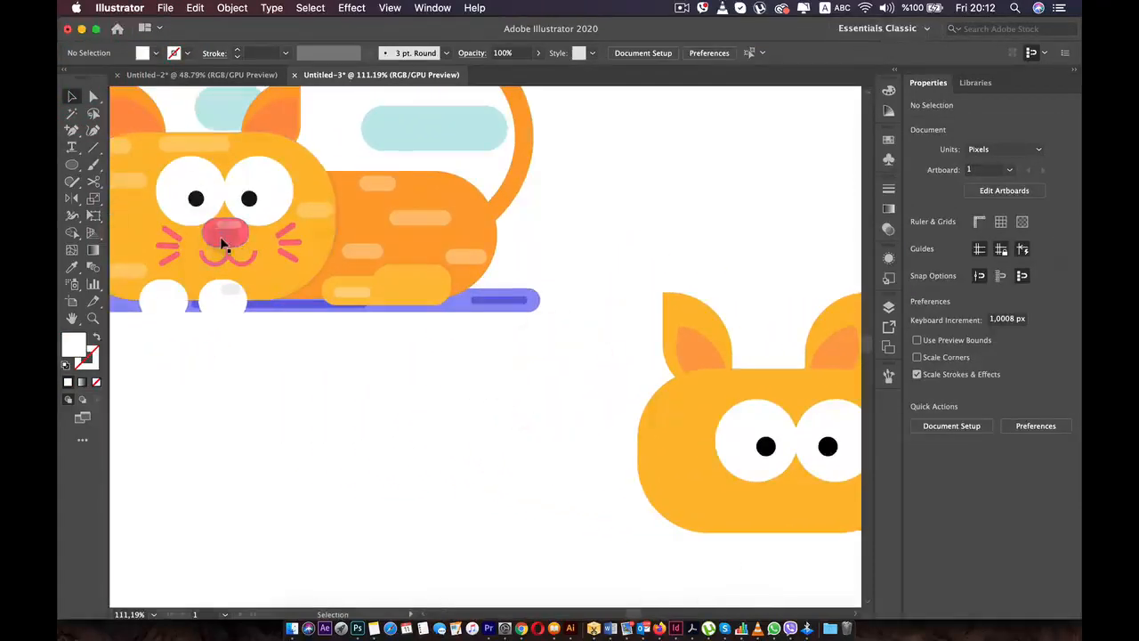
{"action": "left_click", "coordinate": [72, 167]}
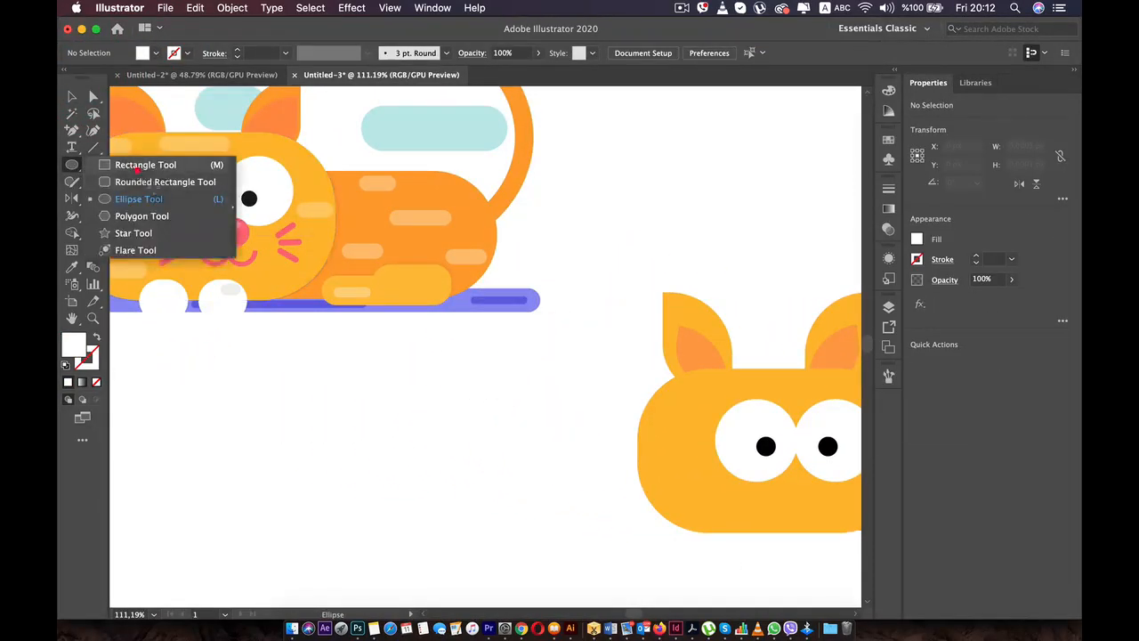
{"action": "left_click", "coordinate": [138, 169]}
{"action": "left_click_drag", "start_coordinate": [310, 376], "coordinate": [366, 408]}
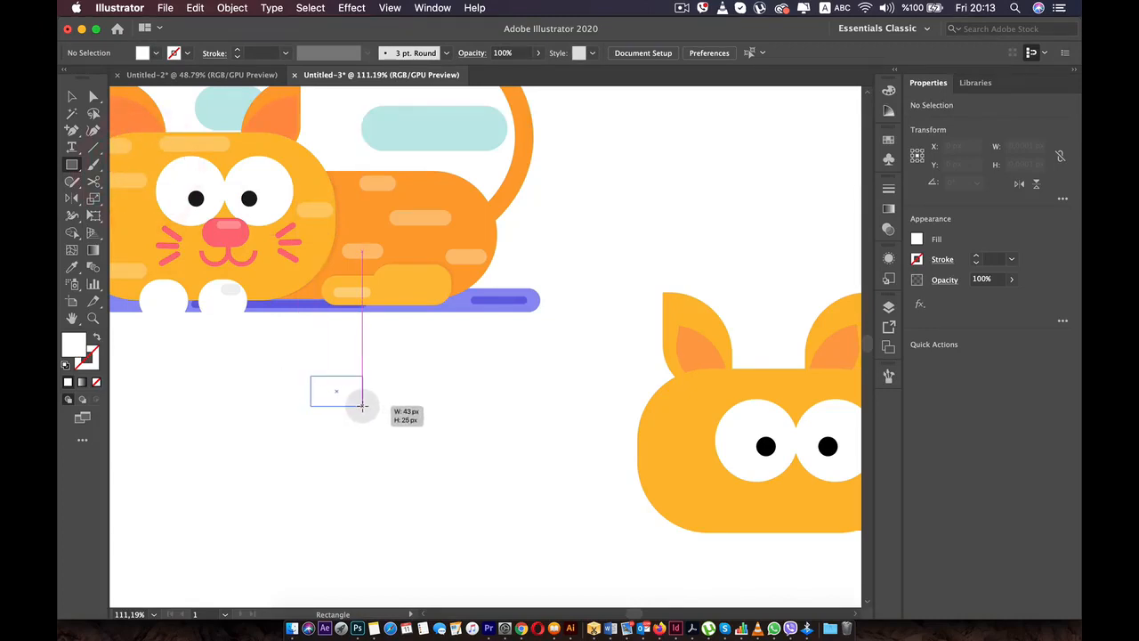
{"action": "left_click_drag", "start_coordinate": [365, 408], "coordinate": [364, 407]}
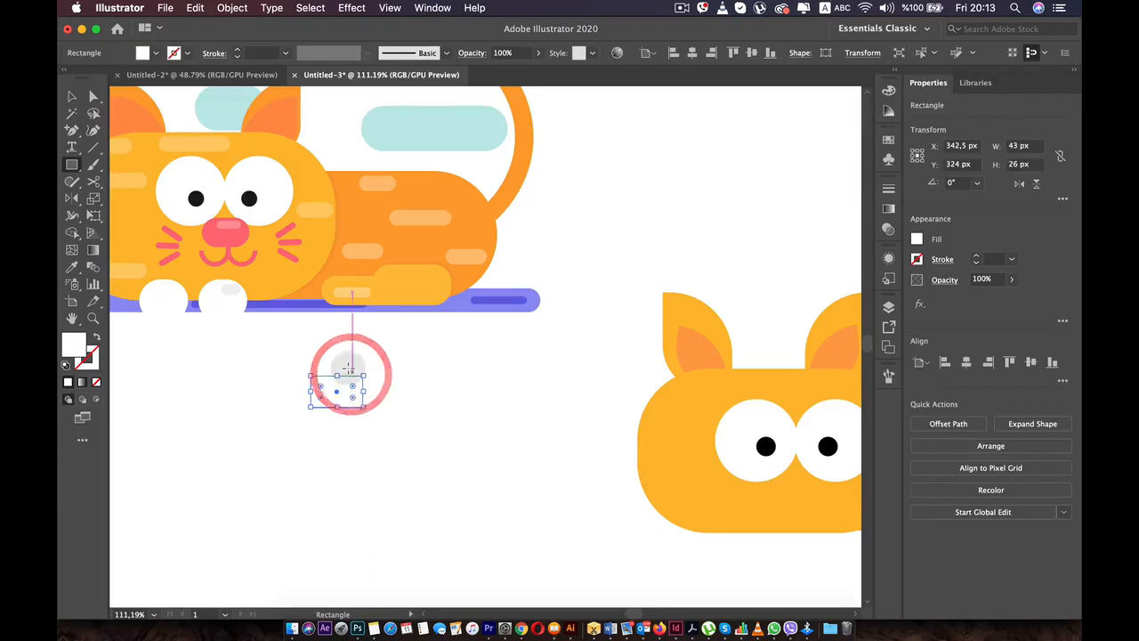
Sample the reference cat's pink nose fill onto the new rectangle with the Eyedropper.
{"action": "key", "text": "i"}
{"action": "left_click", "coordinate": [228, 237]}
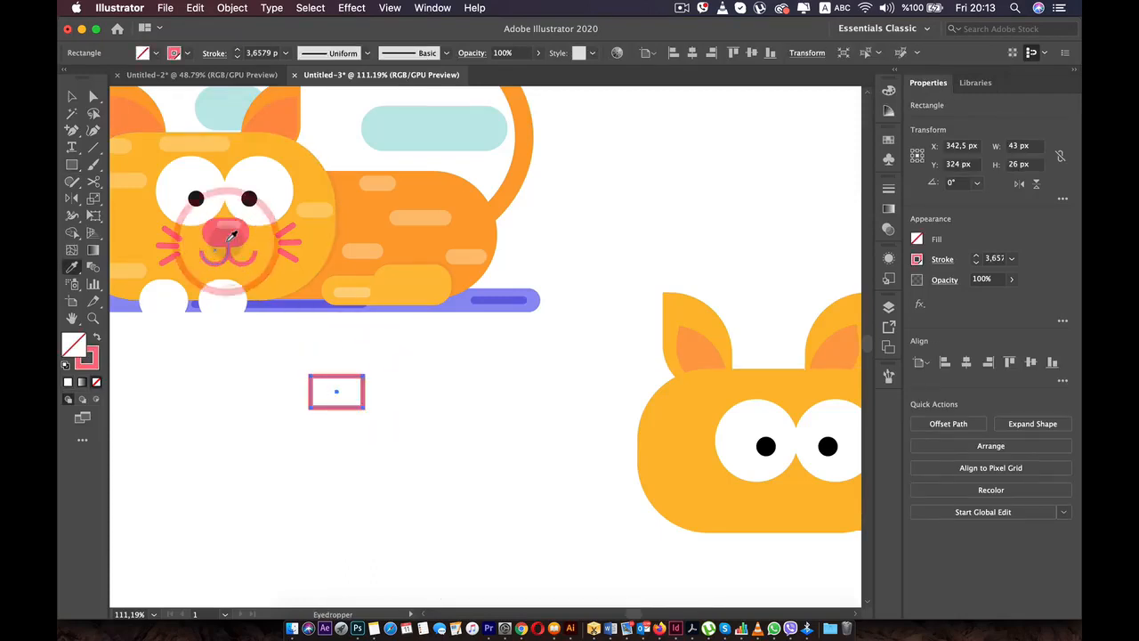
{"action": "left_click", "coordinate": [236, 231]}
{"action": "key", "text": "v"}
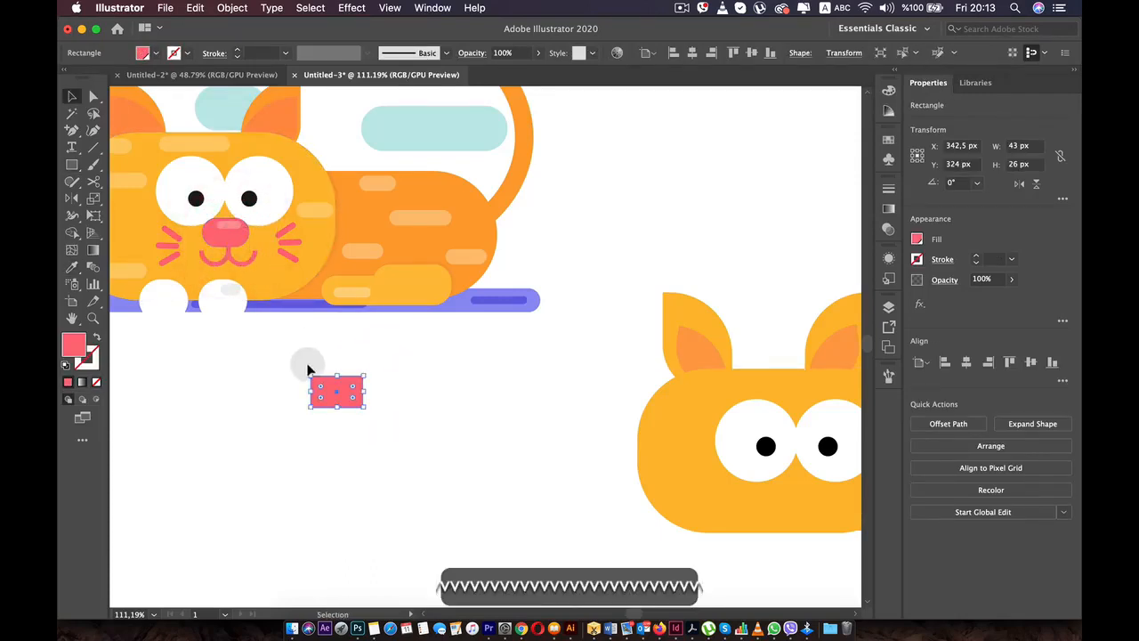
Round the nose rectangle's corners fully and enlarge it proportionally to about 46 × 28 px.
{"action": "left_click_drag", "start_coordinate": [350, 384], "coordinate": [222, 413]}
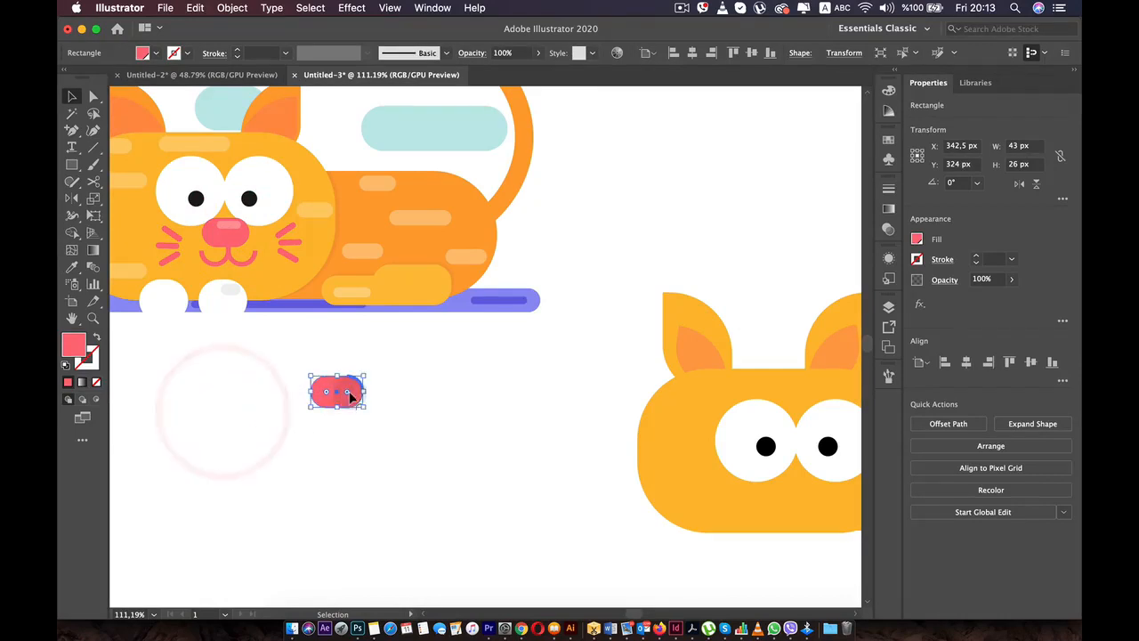
{"action": "key", "text": "shift"}
{"action": "left_click_drag", "start_coordinate": [363, 372], "coordinate": [529, 377]}
Place the nose on the new cat's head, just below and between the eyes.
{"action": "left_click", "coordinate": [349, 387]}
{"action": "key", "text": "space"}
{"action": "mouse_move", "coordinate": [621, 439]}
{"action": "left_mouse_down"}
{"action": "mouse_move", "coordinate": [604, 425]}
{"action": "mouse_move", "coordinate": [634, 432]}
{"action": "left_mouse_up"}
{"action": "scroll", "coordinate": [635, 476], "scroll_direction": "up", "scroll_amount": 3}
{"action": "left_click", "coordinate": [606, 509]}
{"action": "left_click", "coordinate": [620, 433]}
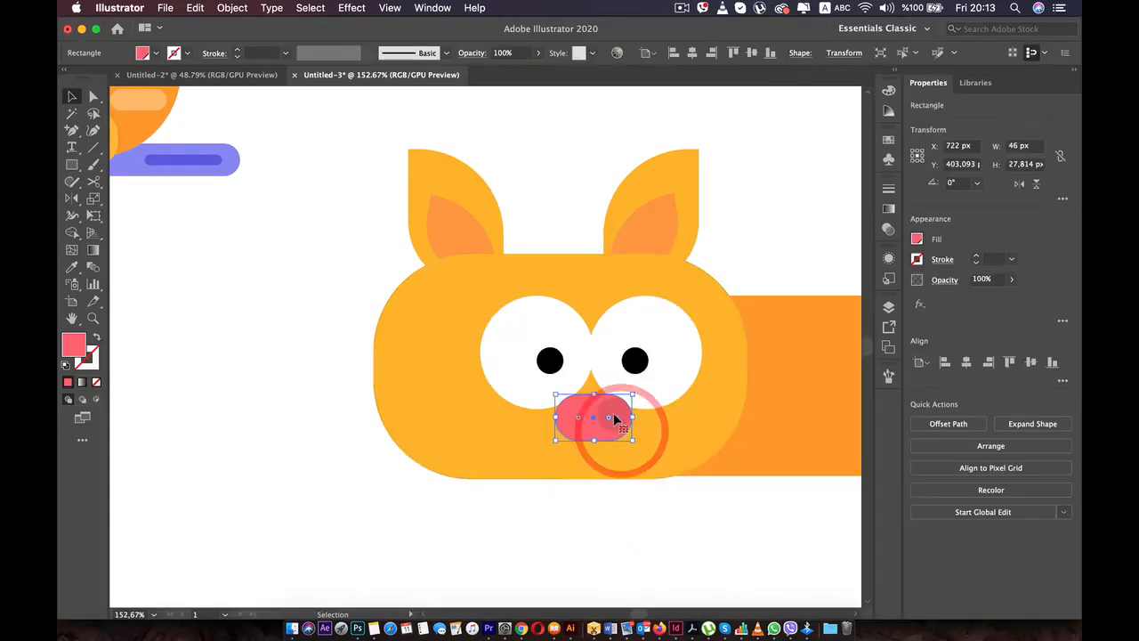
Resize the nose to about 43 × 24 px, keeping its top-left corner in place and its ends rounded.
{"action": "scroll", "coordinate": [614, 418], "scroll_direction": "up", "scroll_amount": 4}
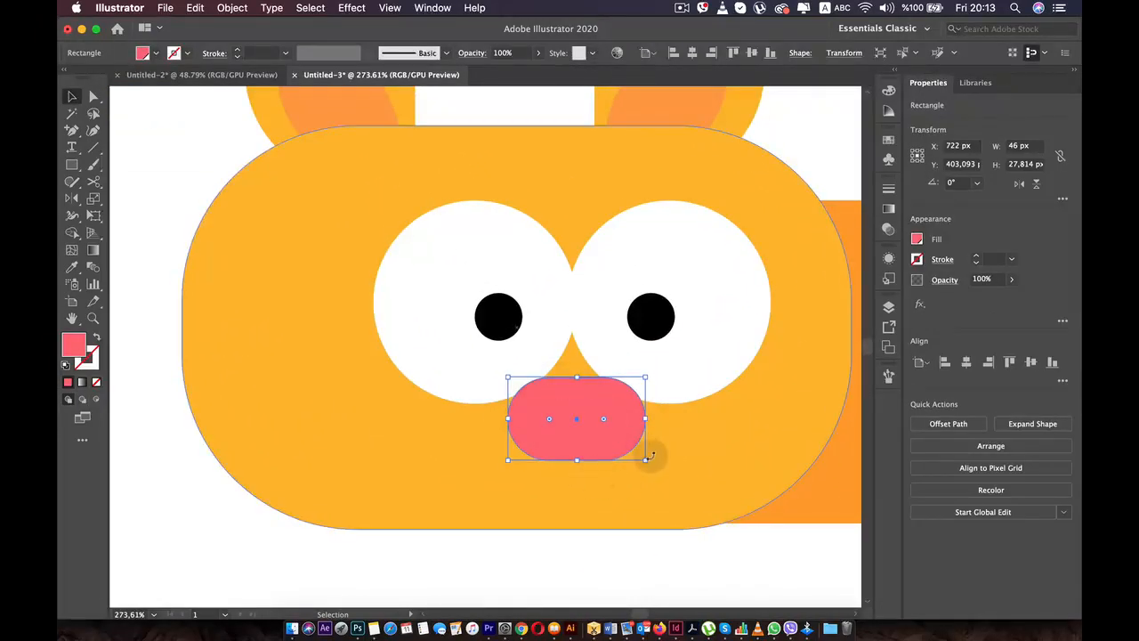
{"action": "left_click_drag", "start_coordinate": [647, 457], "coordinate": [676, 456]}
{"action": "left_click_drag", "start_coordinate": [573, 460], "coordinate": [667, 354]}
{"action": "left_click_drag", "start_coordinate": [550, 418], "coordinate": [437, 364]}
{"action": "mouse_move", "coordinate": [572, 461]}
{"action": "left_mouse_down"}
{"action": "mouse_move", "coordinate": [570, 406]}
{"action": "mouse_move", "coordinate": [576, 447]}
{"action": "left_mouse_up"}
{"action": "left_click_drag", "start_coordinate": [545, 397], "coordinate": [731, 425]}
{"action": "left_click", "coordinate": [686, 439]}
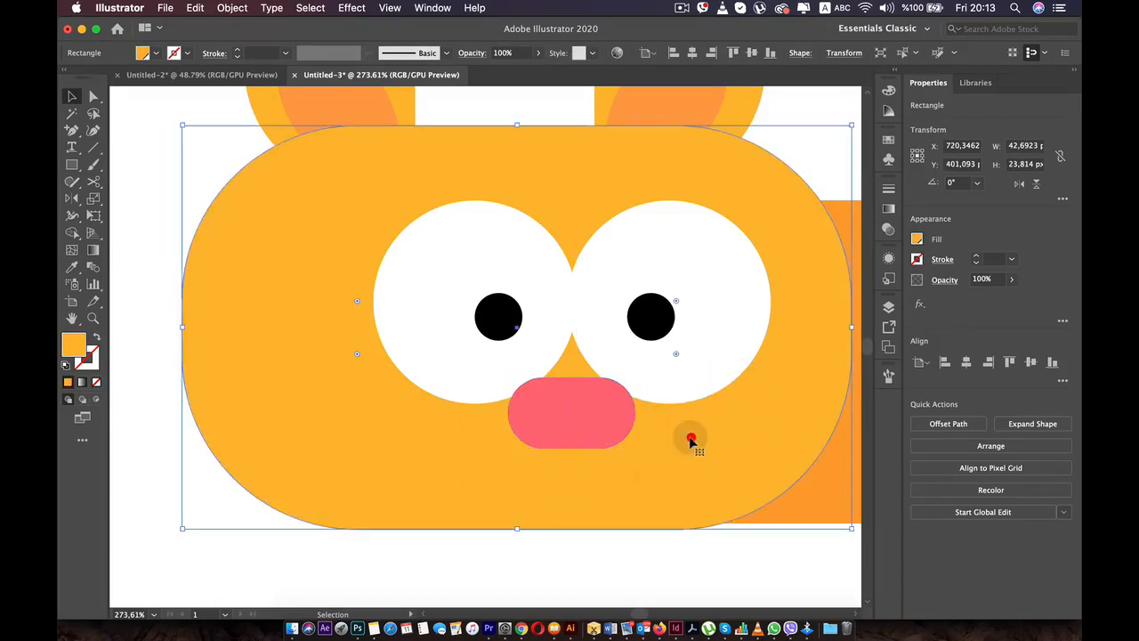
Draw a circle about 56 px in diameter for the mouth curve, overlapping the nose's right part and the right eye.
{"action": "left_click", "coordinate": [590, 406]}
{"action": "scroll", "coordinate": [584, 409], "scroll_direction": "down", "scroll_amount": 3}
{"action": "scroll", "coordinate": [584, 410], "scroll_direction": "down", "scroll_amount": 3}
{"action": "left_click_drag", "start_coordinate": [241, 233], "coordinate": [485, 296]}
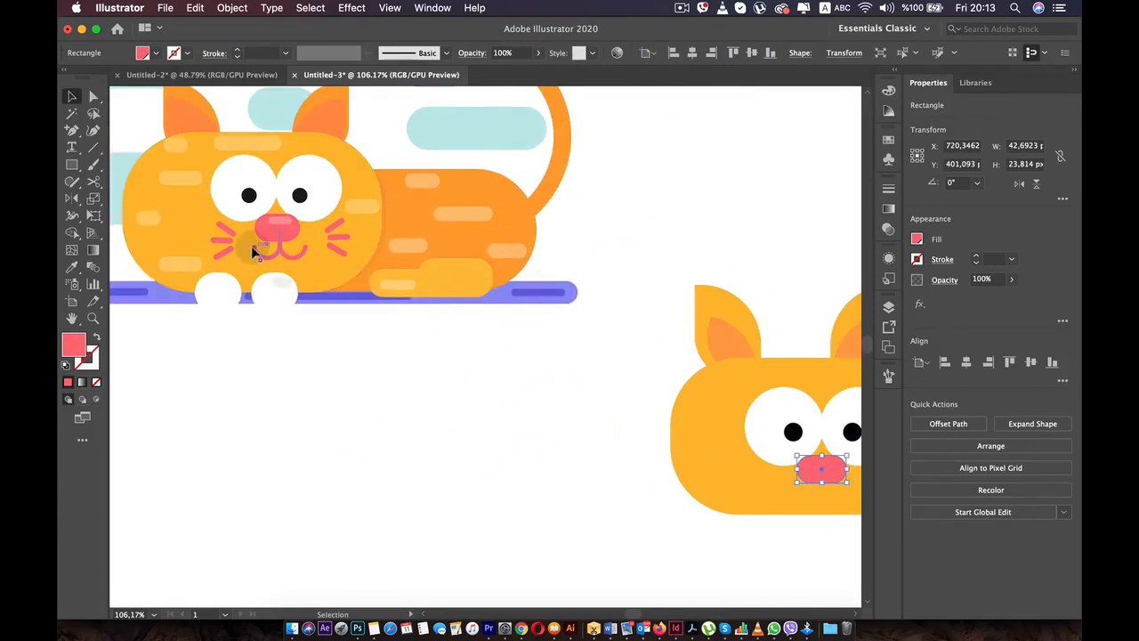
{"action": "left_click_drag", "start_coordinate": [661, 419], "coordinate": [488, 394]}
{"action": "scroll", "coordinate": [607, 510], "scroll_direction": "up", "scroll_amount": 4}
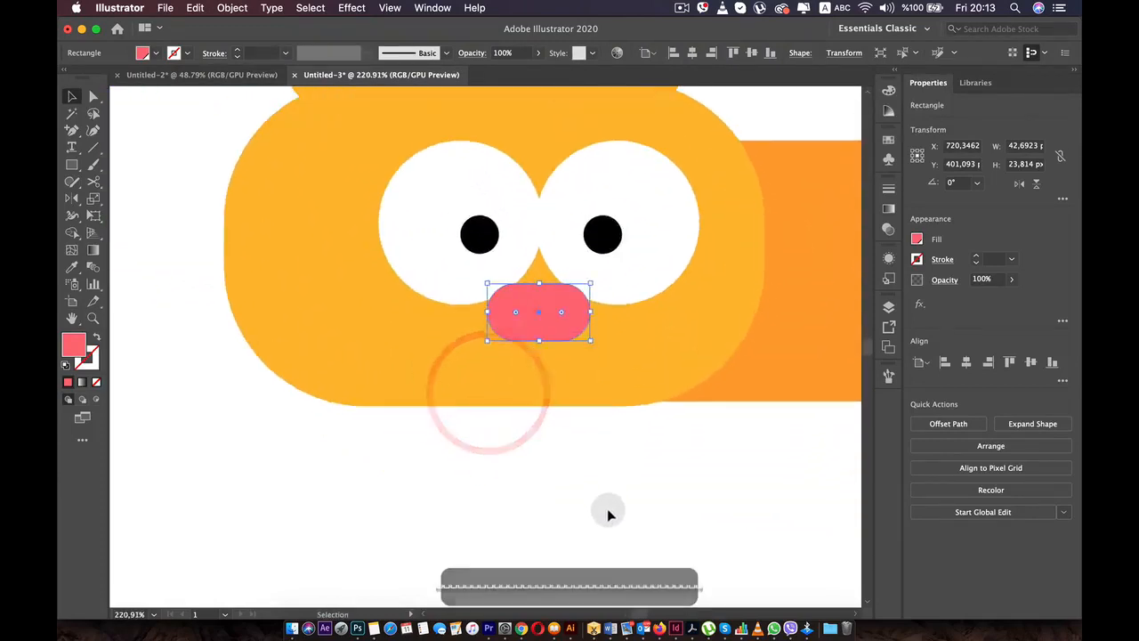
{"action": "left_click", "coordinate": [607, 512]}
{"action": "left_click", "coordinate": [72, 167]}
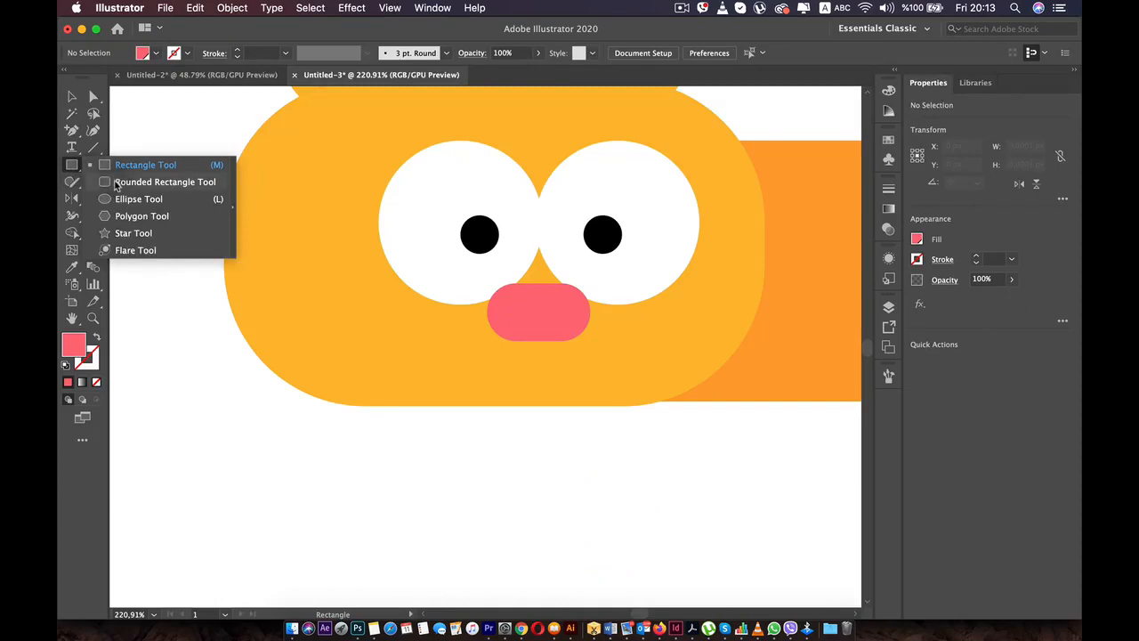
{"action": "left_click", "coordinate": [125, 198]}
{"action": "left_click_drag", "start_coordinate": [536, 430], "coordinate": [613, 307]}
{"action": "key", "text": "v"}
{"action": "left_click_drag", "start_coordinate": [683, 230], "coordinate": [675, 236]}
Remove the mouth circle's fill and give it a pink 1 pt stroke.
{"action": "left_click", "coordinate": [155, 53]}
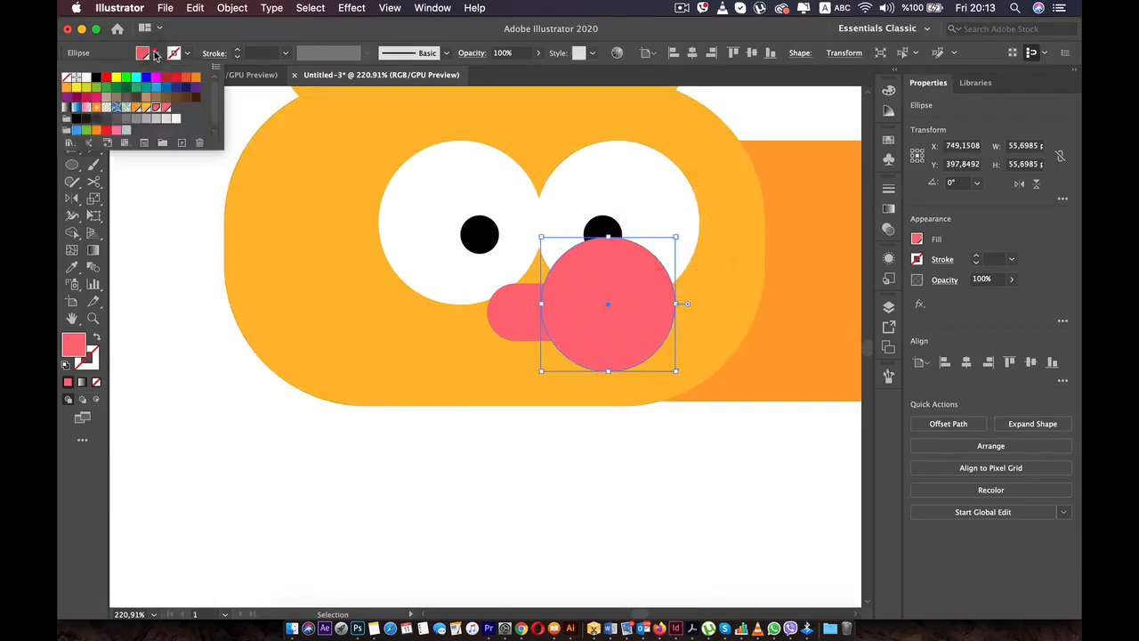
{"action": "left_click", "coordinate": [66, 78]}
{"action": "left_click", "coordinate": [188, 54]}
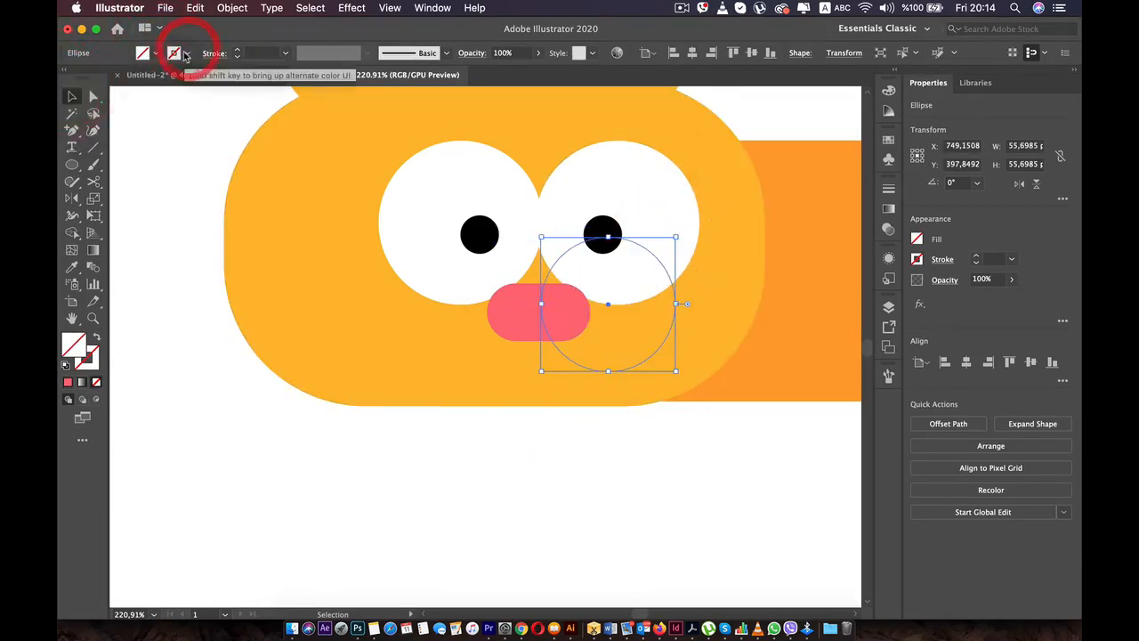
{"action": "left_click", "coordinate": [117, 130]}
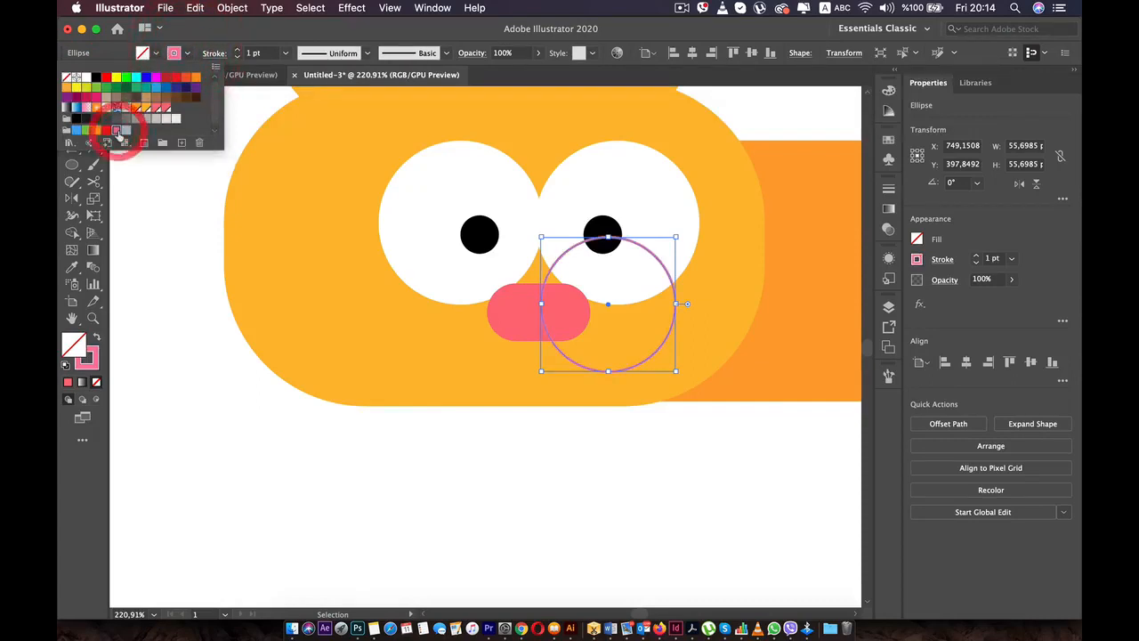
{"action": "left_click", "coordinate": [603, 473]}
Recolour the mouth circle's stroke with the coral pink swatch that matches the nose, and select the nose shape.
{"action": "scroll", "coordinate": [606, 366], "scroll_direction": "up", "scroll_amount": 3}
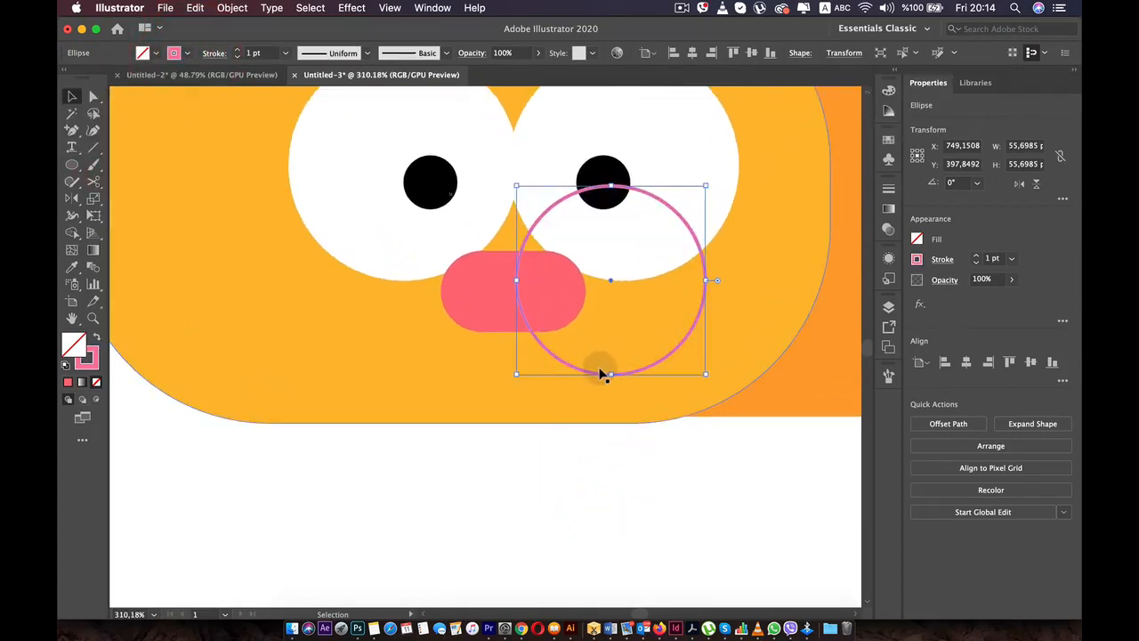
{"action": "left_click", "coordinate": [917, 259]}
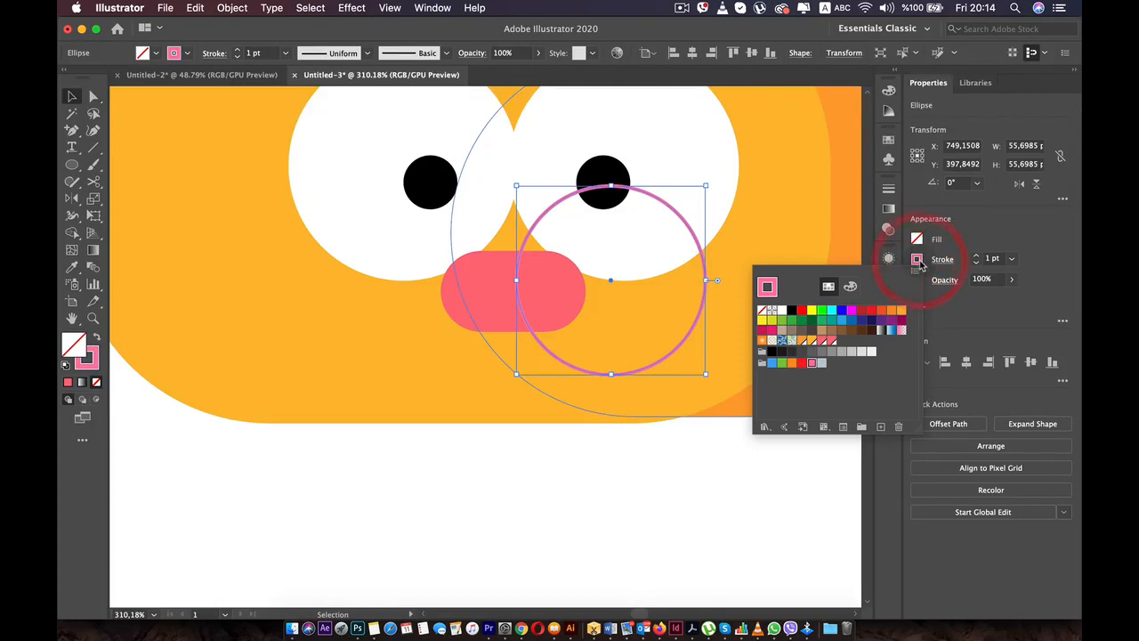
{"action": "left_click", "coordinate": [829, 341]}
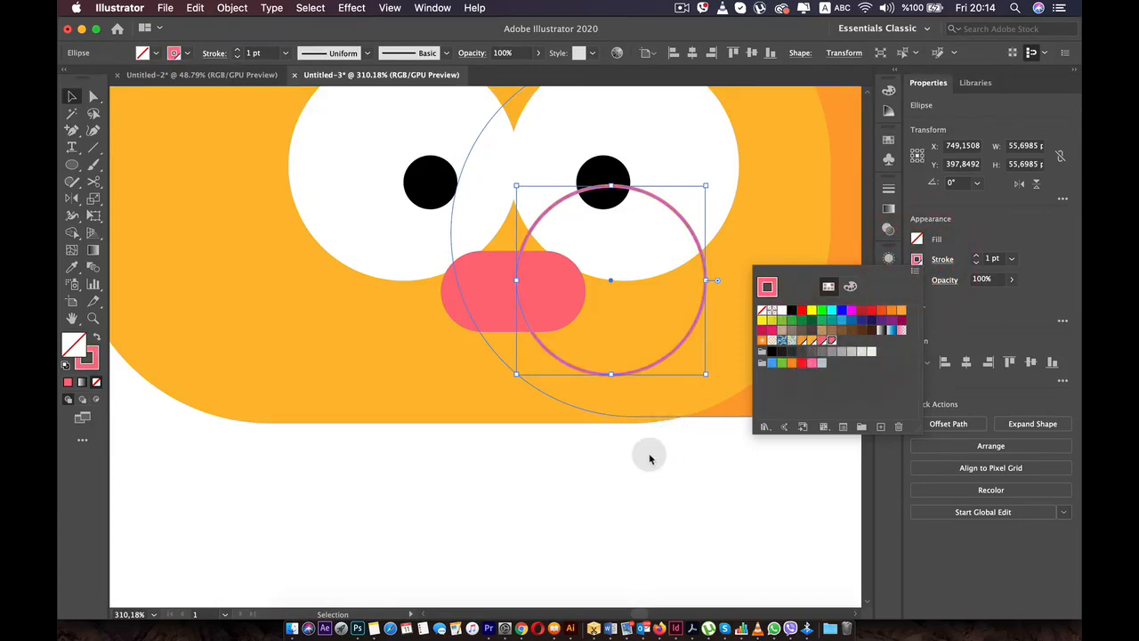
{"action": "left_click", "coordinate": [649, 456]}
{"action": "left_click", "coordinate": [466, 290]}
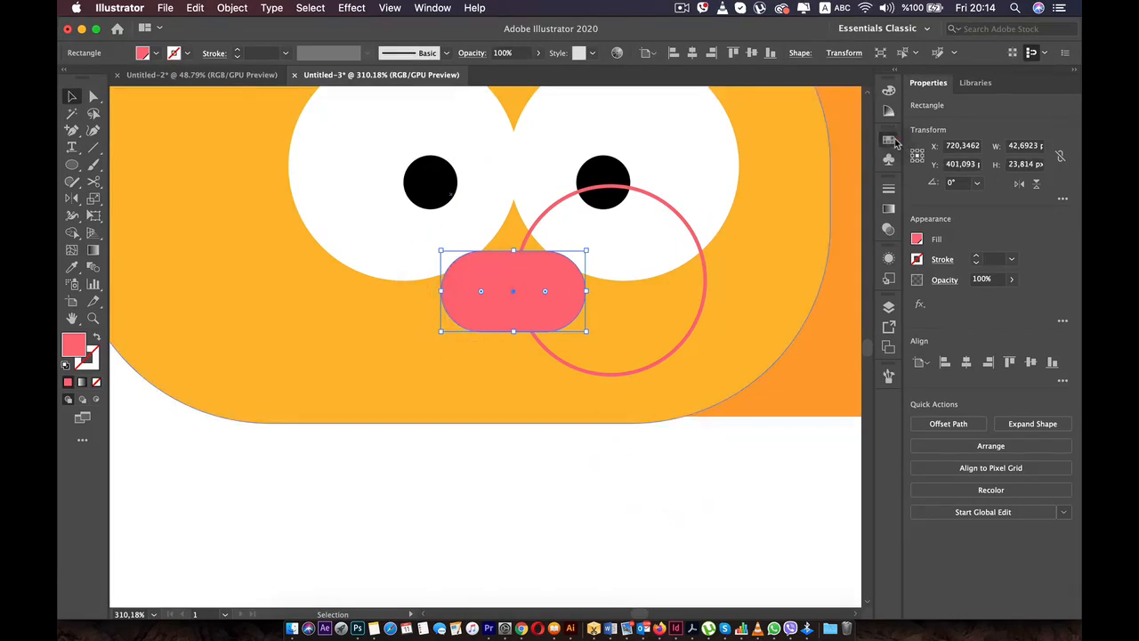
Save the nose's coral pink (R 255, G 109, B 121) as a new global swatch and apply it to the mouth circle's stroke.
{"action": "left_click", "coordinate": [888, 140]}
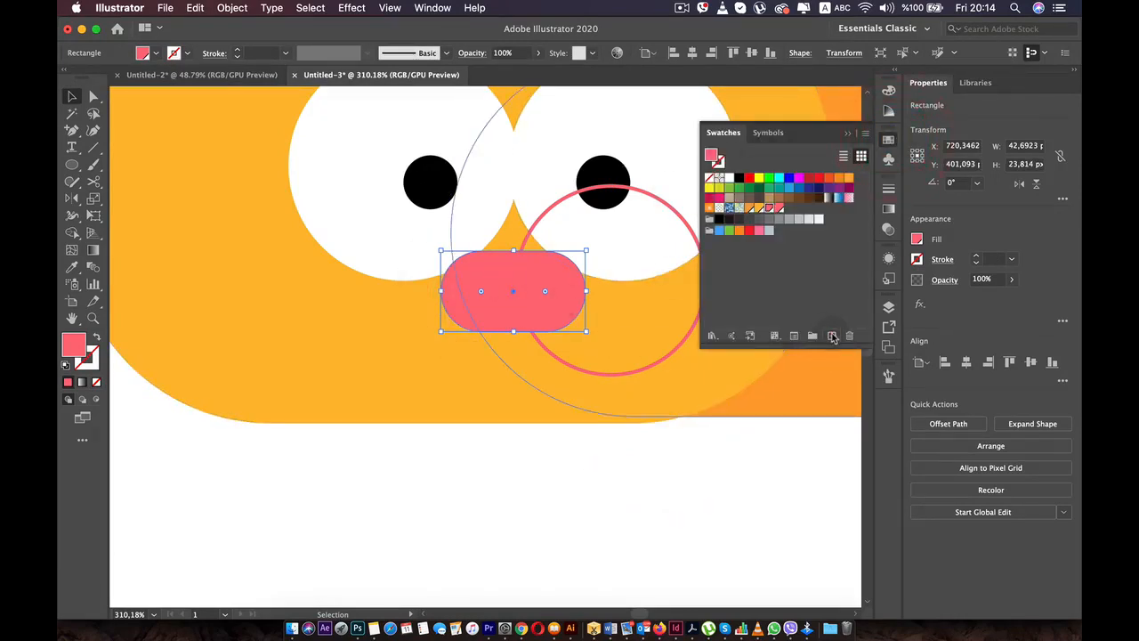
{"action": "left_click", "coordinate": [832, 336]}
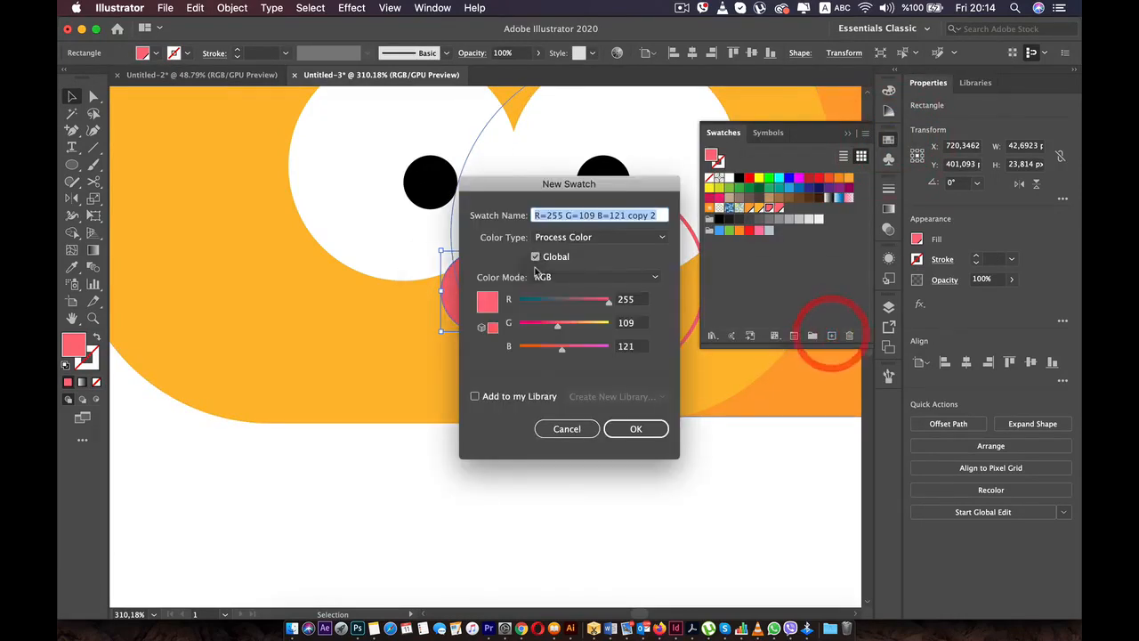
{"action": "left_click", "coordinate": [634, 427]}
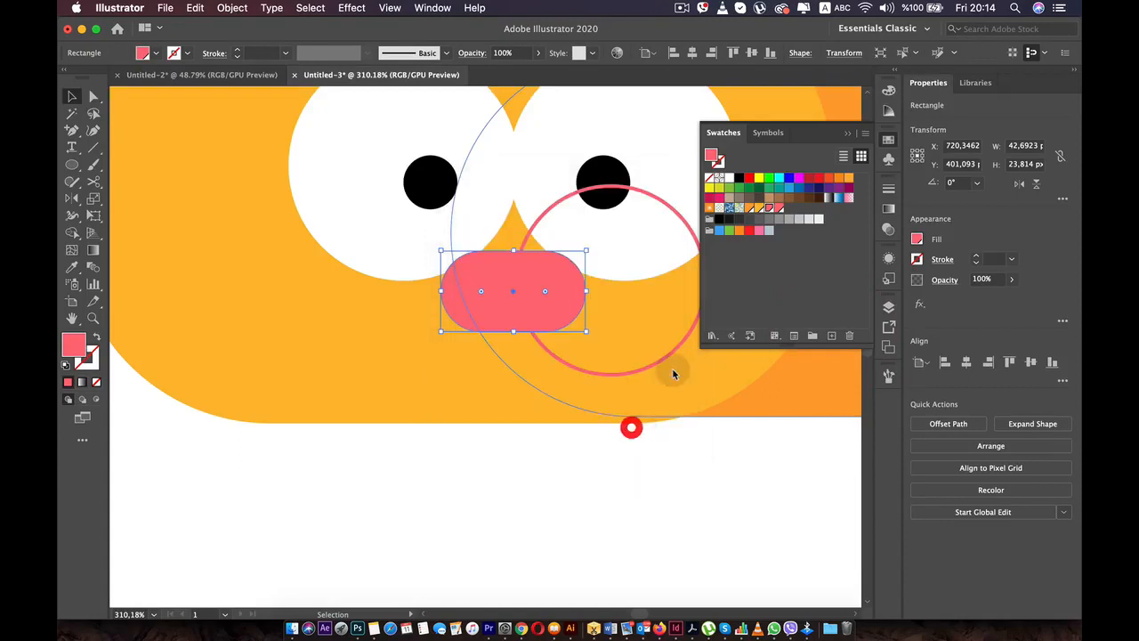
{"action": "left_click", "coordinate": [616, 188]}
{"action": "left_click", "coordinate": [916, 259]}
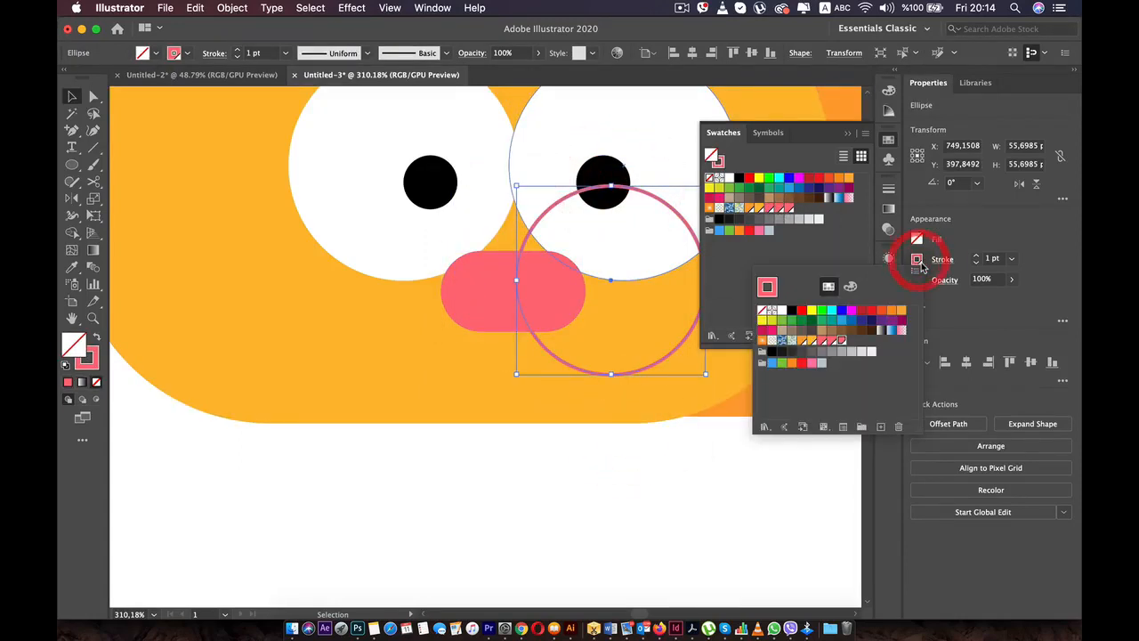
{"action": "left_click", "coordinate": [841, 341]}
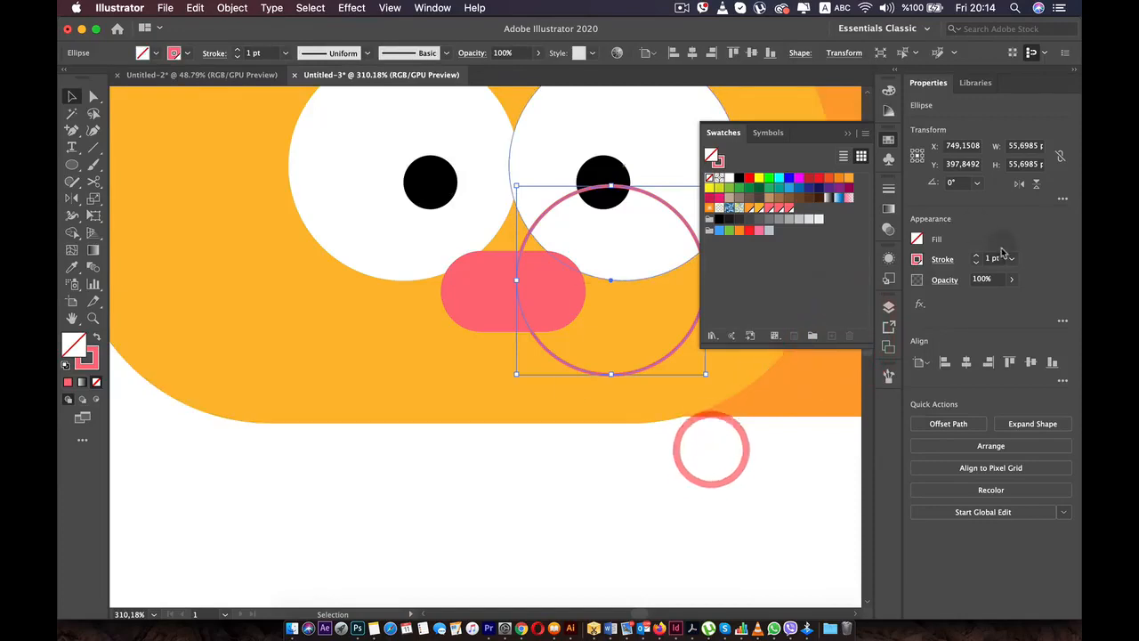
Shrink the mouth circle to about 39 px in diameter, keeping its lower-left corner in place, and set its stroke to 2 pt.
{"action": "scroll", "coordinate": [553, 169], "scroll_direction": "up", "scroll_amount": 2}
{"action": "left_click", "coordinate": [72, 96]}
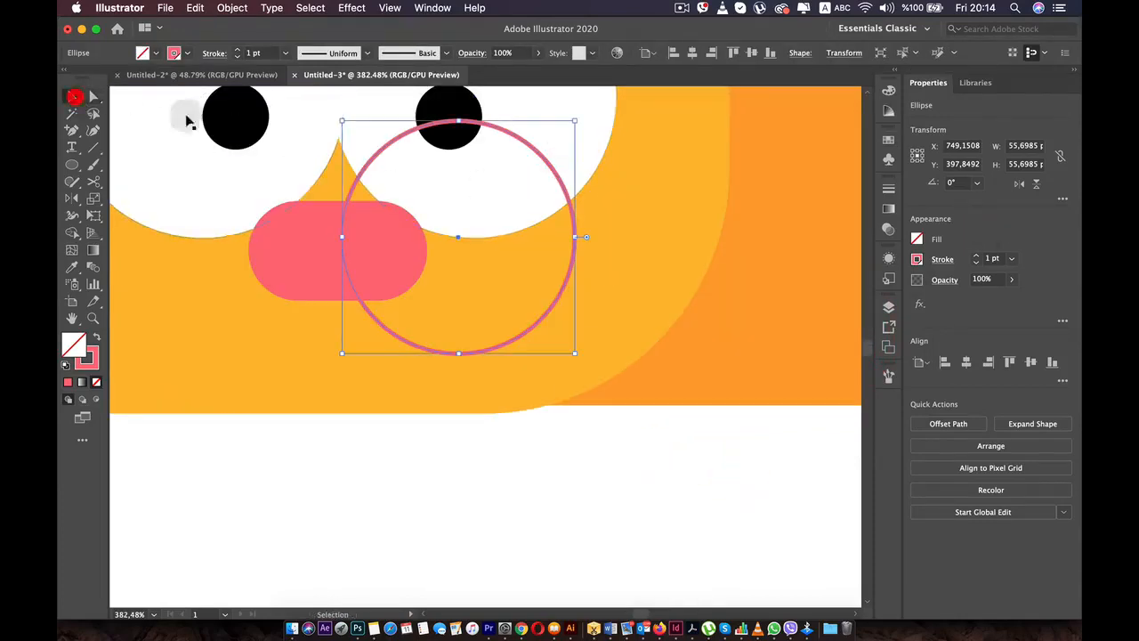
{"action": "mouse_move", "coordinate": [576, 121]}
{"action": "left_mouse_down"}
{"action": "mouse_move", "coordinate": [535, 177]}
{"action": "mouse_move", "coordinate": [516, 173]}
{"action": "mouse_move", "coordinate": [506, 188]}
{"action": "left_mouse_up"}
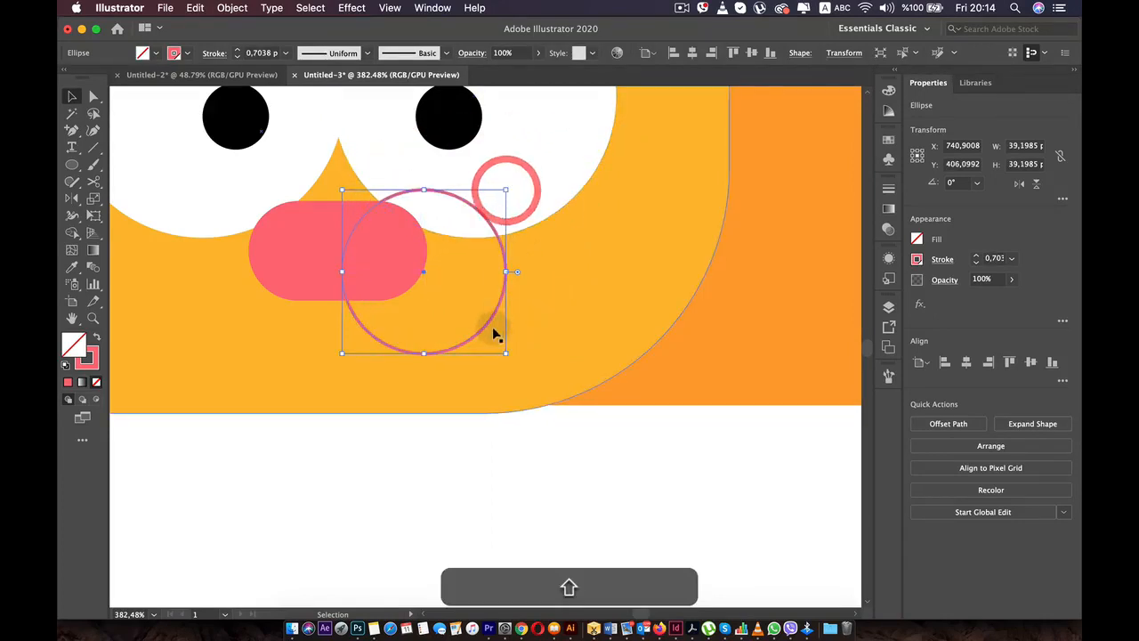
{"action": "left_click", "coordinate": [977, 257]}
{"action": "left_click", "coordinate": [977, 257]}
{"action": "left_click", "coordinate": [977, 257]}
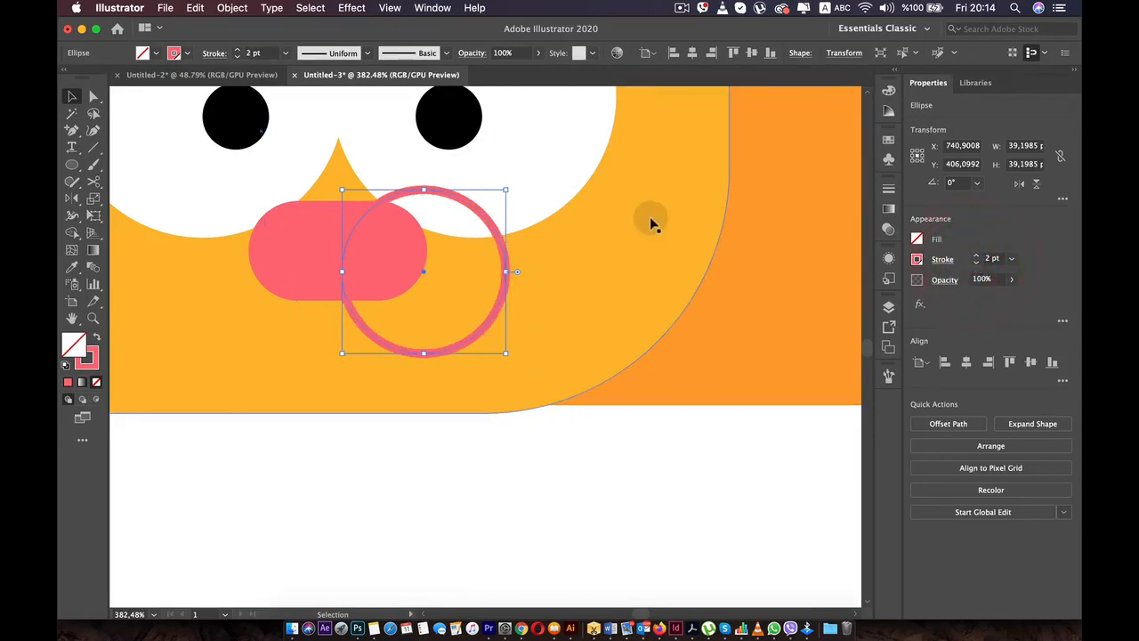
Delete the mouth circle's top anchor point so only the lower semicircular arc remains.
{"action": "left_click", "coordinate": [92, 96]}
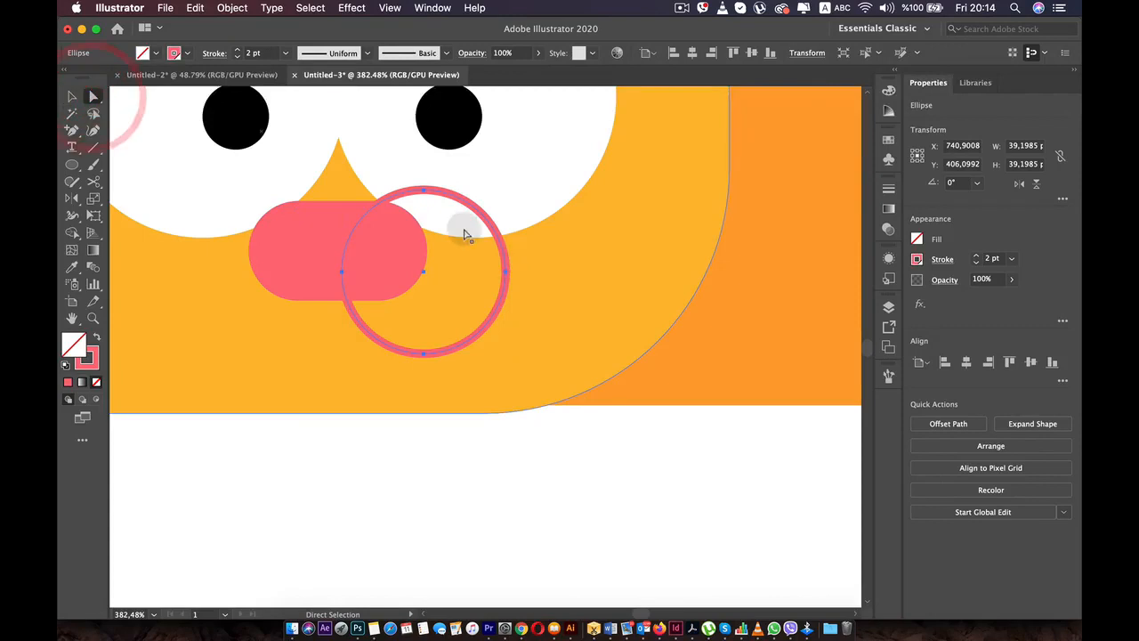
{"action": "left_click", "coordinate": [425, 190]}
{"action": "key", "text": "BackSpace"}
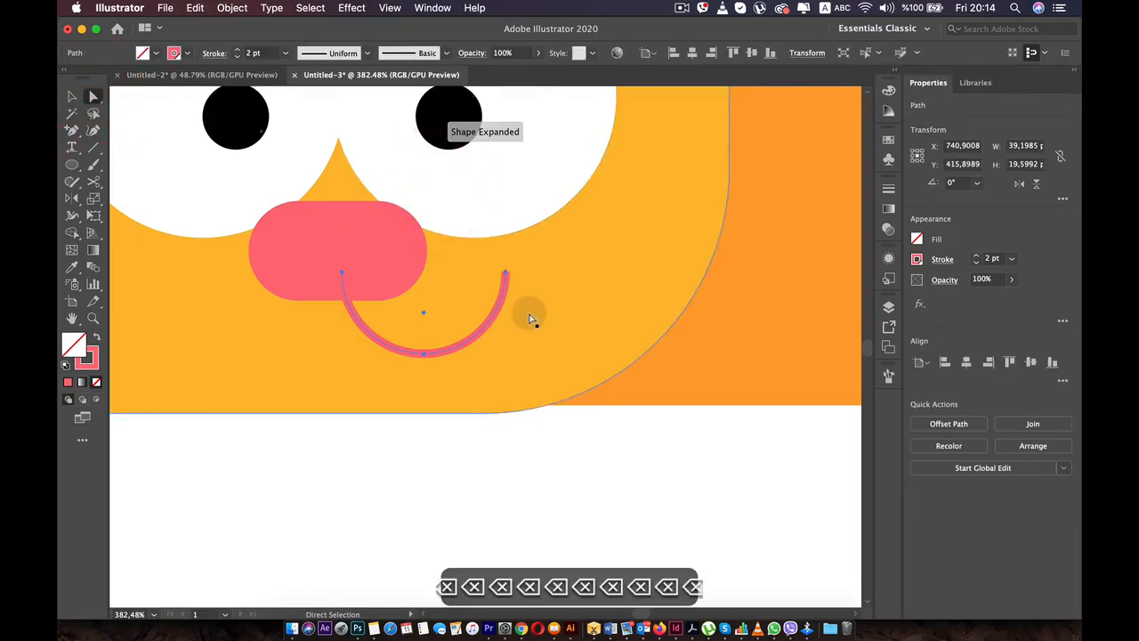
{"action": "left_click", "coordinate": [503, 282]}
{"action": "scroll", "coordinate": [504, 282], "scroll_direction": "left", "scroll_amount": 5}
{"action": "scroll", "coordinate": [504, 282], "scroll_direction": "up", "scroll_amount": 3}
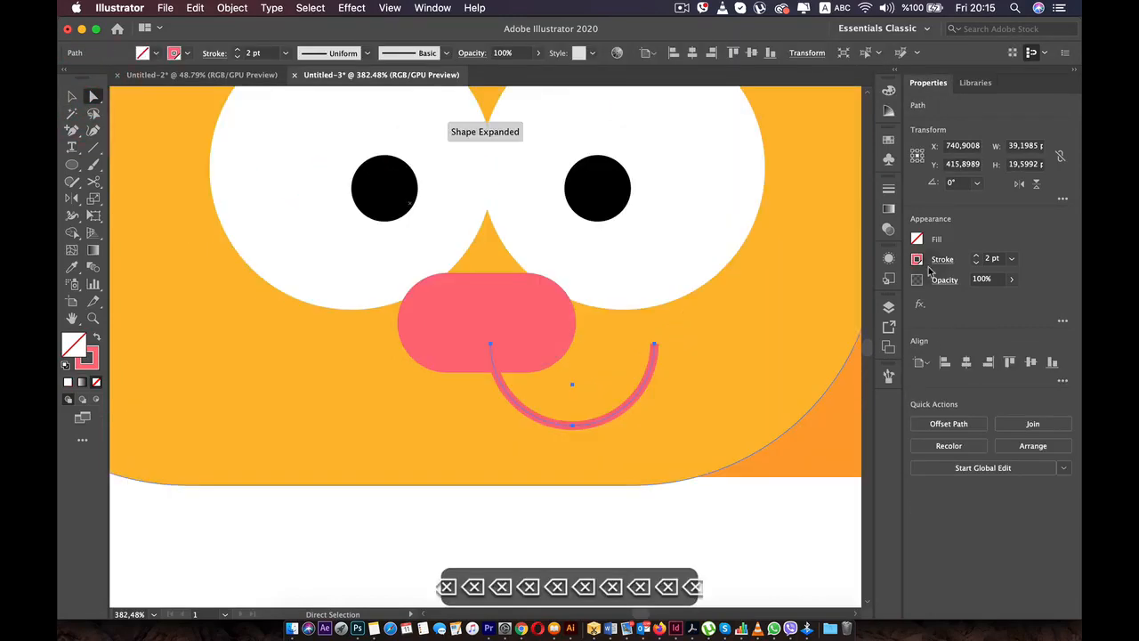
Give the mouth arc's stroke round caps.
{"action": "left_click", "coordinate": [943, 263]}
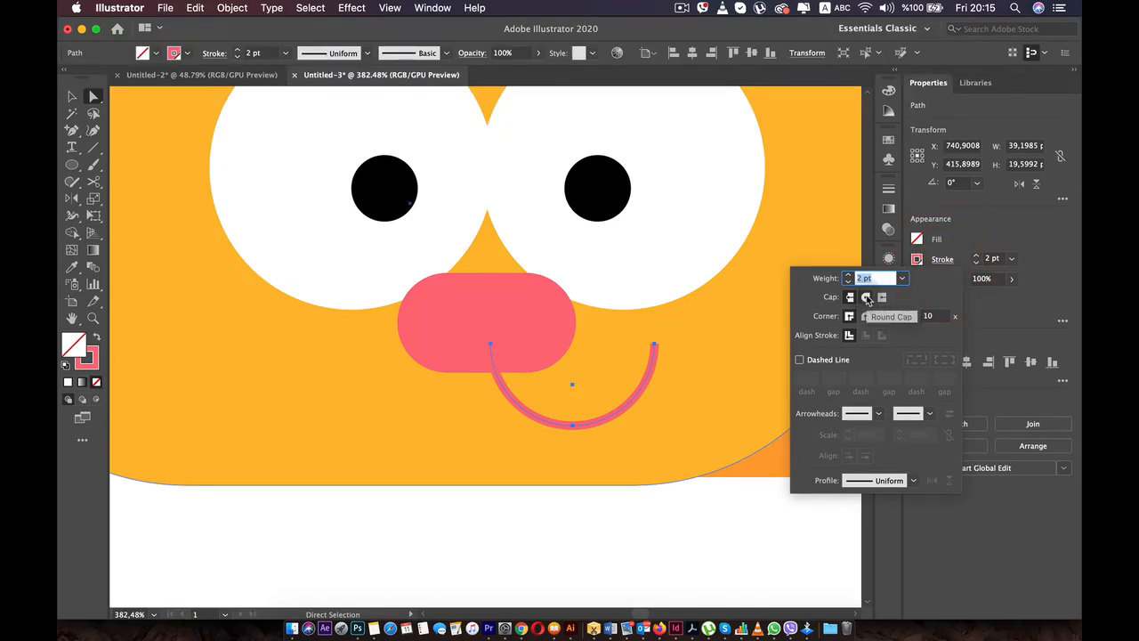
{"action": "left_click", "coordinate": [214, 53]}
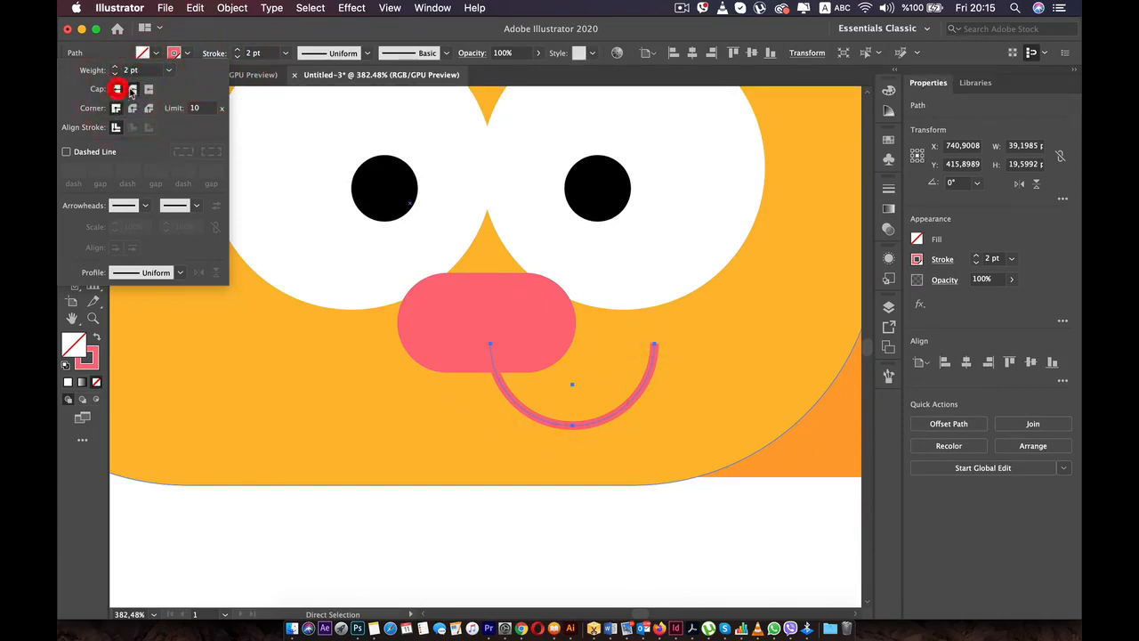
{"action": "key", "text": "v"}
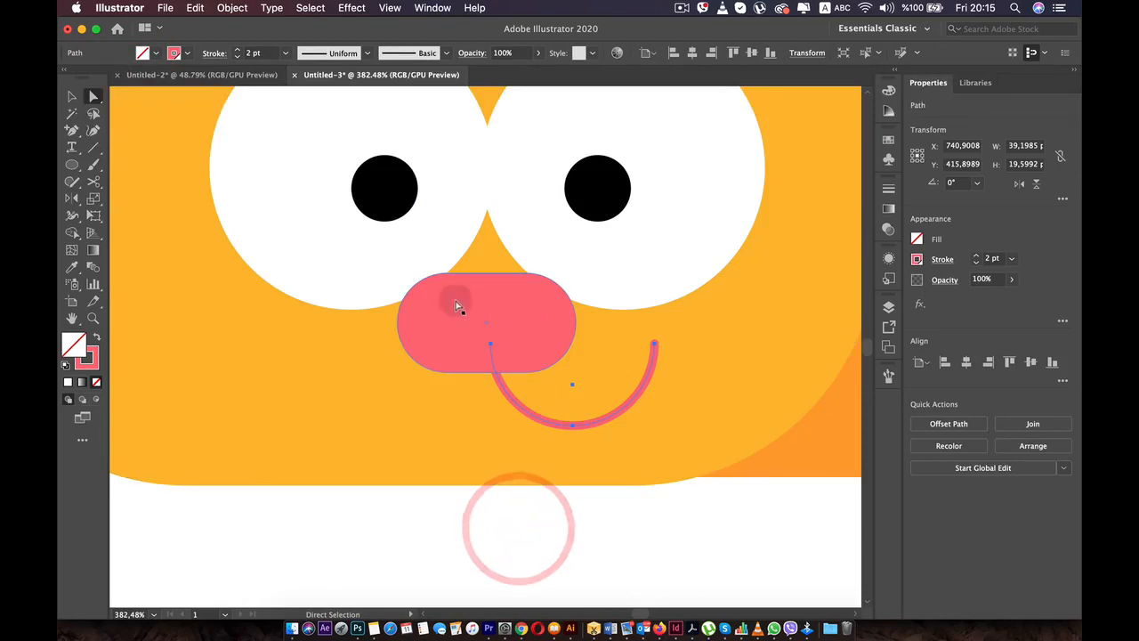
Shift the mouth arc 39 px left so it ends under the nose's centre, and place a copy beside it on the right.
{"action": "scroll", "coordinate": [512, 396], "scroll_direction": "down", "scroll_amount": 5}
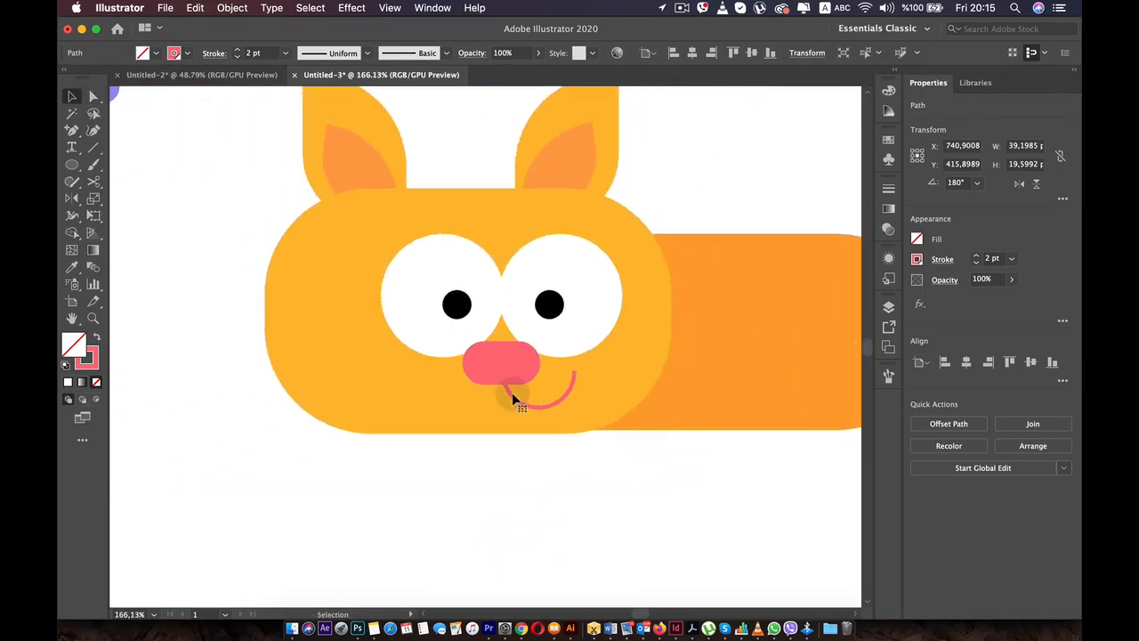
{"action": "left_click_drag", "start_coordinate": [498, 392], "coordinate": [432, 393]}
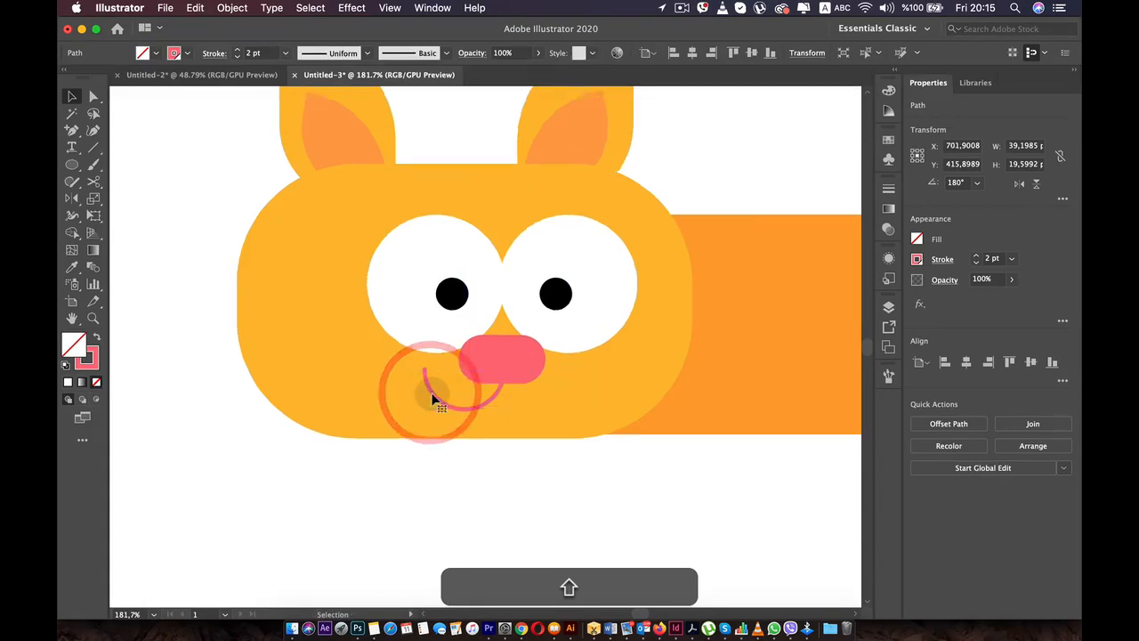
{"action": "scroll", "coordinate": [433, 399], "scroll_direction": "up", "scroll_amount": 5}
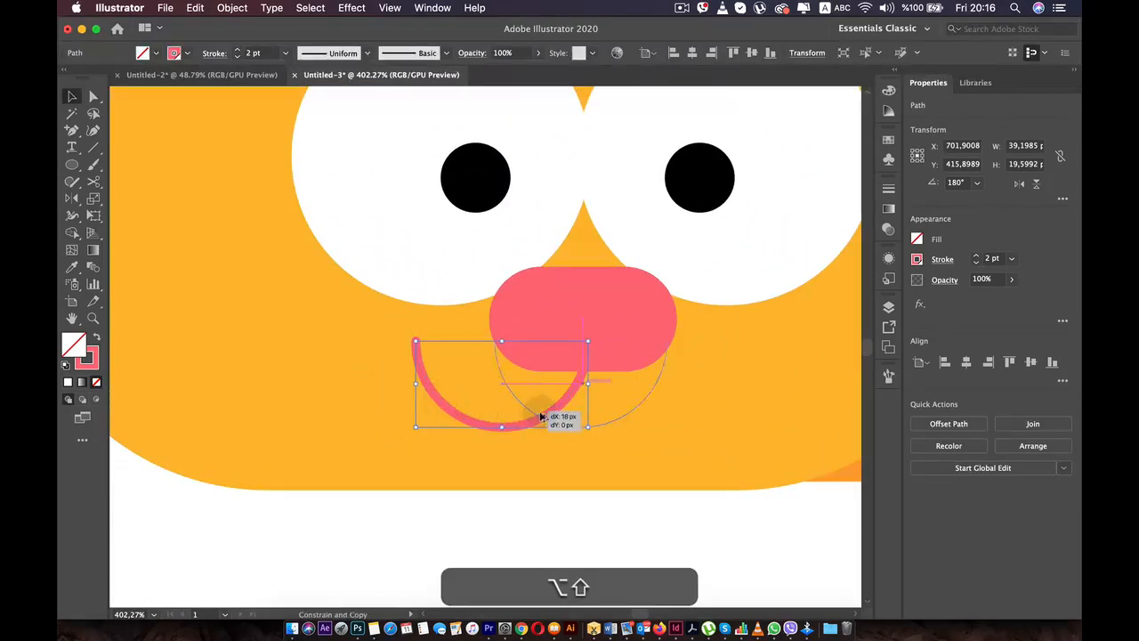
{"action": "left_click_drag", "start_coordinate": [540, 416], "coordinate": [607, 420]}
{"action": "left_click", "coordinate": [658, 562]}
Scale both mouth arcs together to about 56 px wide and centre them just below the nose.
{"action": "scroll", "coordinate": [657, 561], "scroll_direction": "down", "scroll_amount": 7}
{"action": "left_click_drag", "start_coordinate": [636, 473], "coordinate": [416, 312]}
{"action": "scroll", "coordinate": [433, 428], "scroll_direction": "up", "scroll_amount": 5}
{"action": "scroll", "coordinate": [433, 428], "scroll_direction": "down", "scroll_amount": 14}
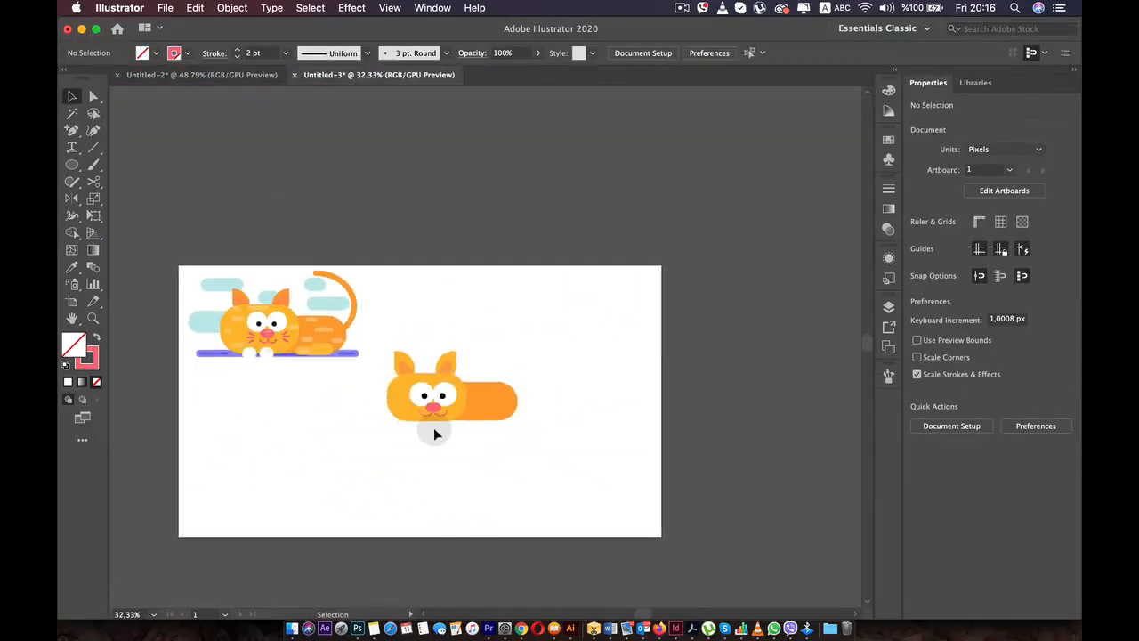
{"action": "scroll", "coordinate": [433, 427], "scroll_direction": "up", "scroll_amount": 8}
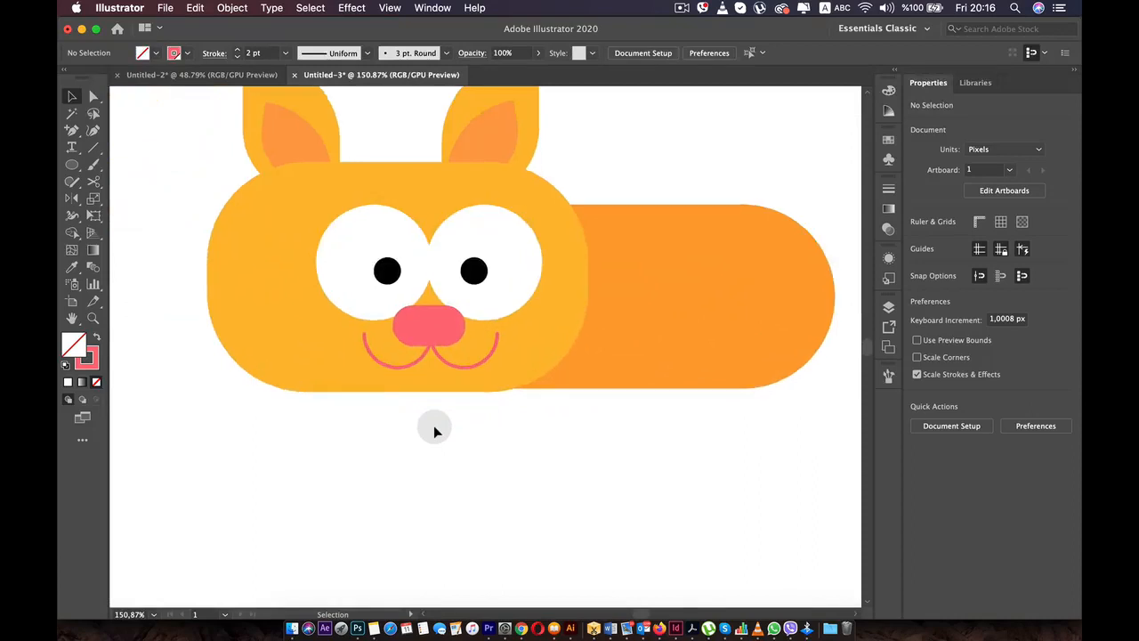
{"action": "scroll", "coordinate": [433, 425], "scroll_direction": "up", "scroll_amount": 5}
{"action": "left_click", "coordinate": [436, 228]}
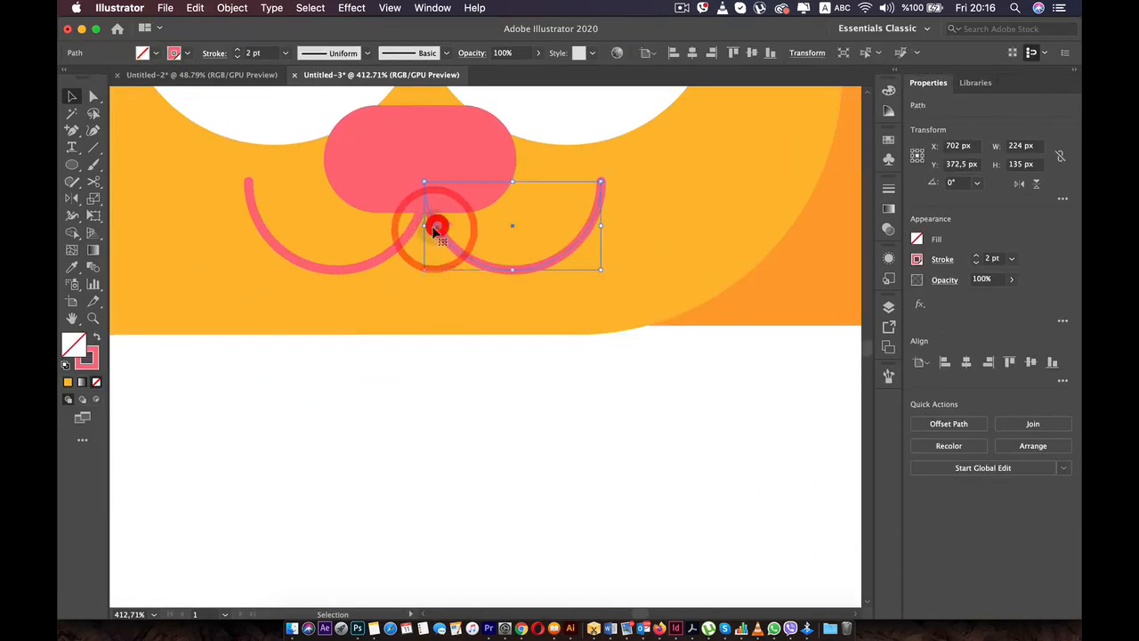
{"action": "left_click", "coordinate": [414, 230], "text": "shift"}
{"action": "left_click_drag", "start_coordinate": [409, 275], "coordinate": [410, 269]}
{"action": "left_click_drag", "start_coordinate": [599, 225], "coordinate": [499, 245]}
{"action": "left_click_drag", "start_coordinate": [379, 264], "coordinate": [424, 246]}
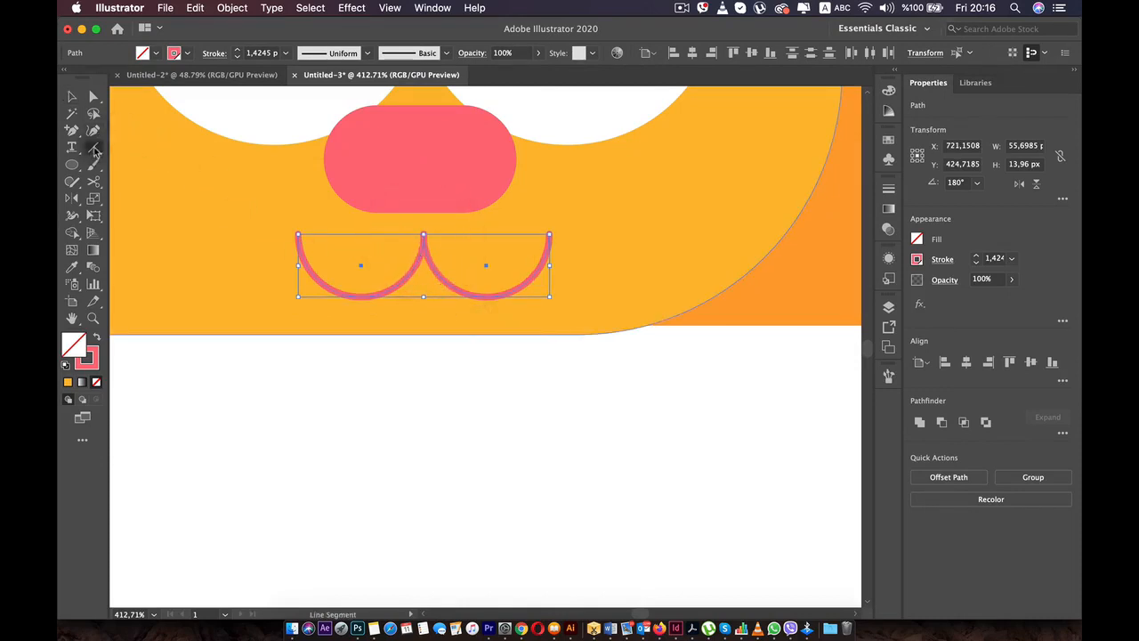
Draw a vertical line 9 px long from the nose down to the junction of the two mouth arcs.
{"action": "left_click", "coordinate": [95, 148]}
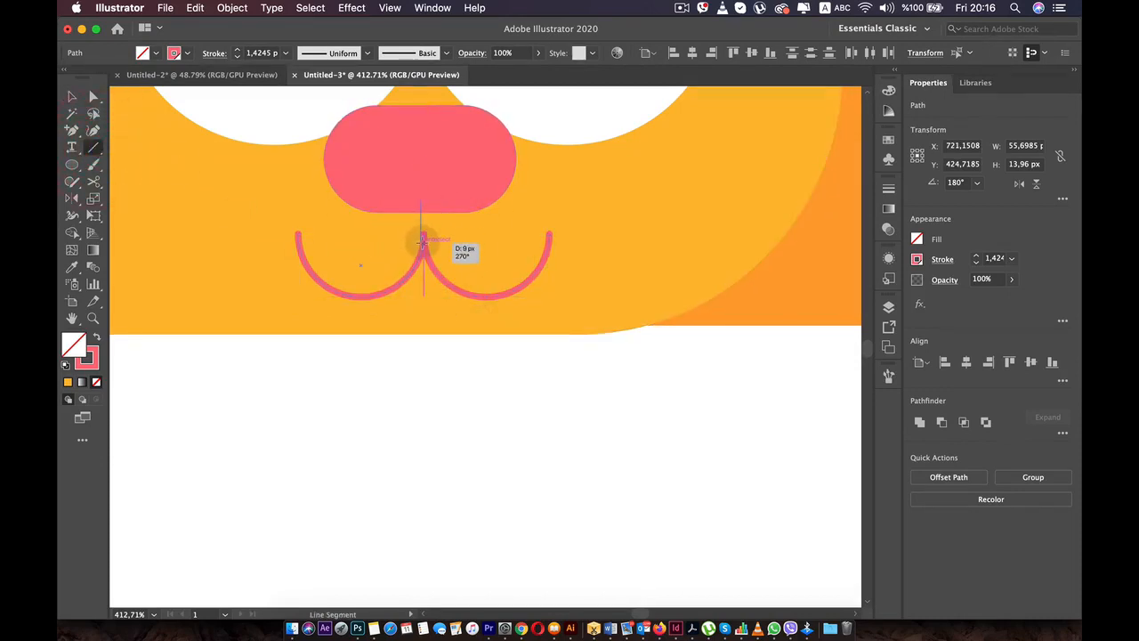
{"action": "left_click_drag", "start_coordinate": [423, 239], "coordinate": [422, 240]}
{"action": "scroll", "coordinate": [417, 236], "scroll_direction": "up", "scroll_amount": 3}
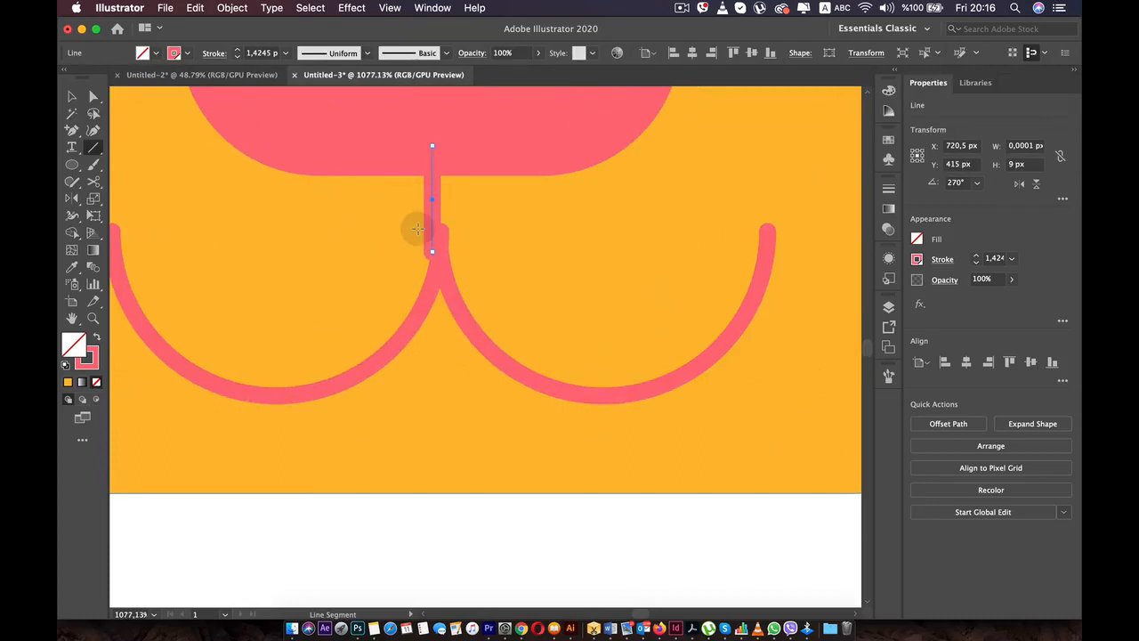
Try to shift the vertical line sideways into alignment with the junction of the mouth arcs.
{"action": "key", "text": "Right"}
{"action": "key", "text": "Right"}
{"action": "key", "text": "Left"}
{"action": "key", "text": "Left"}
{"action": "scroll", "coordinate": [418, 228], "scroll_direction": "up", "scroll_amount": 3}
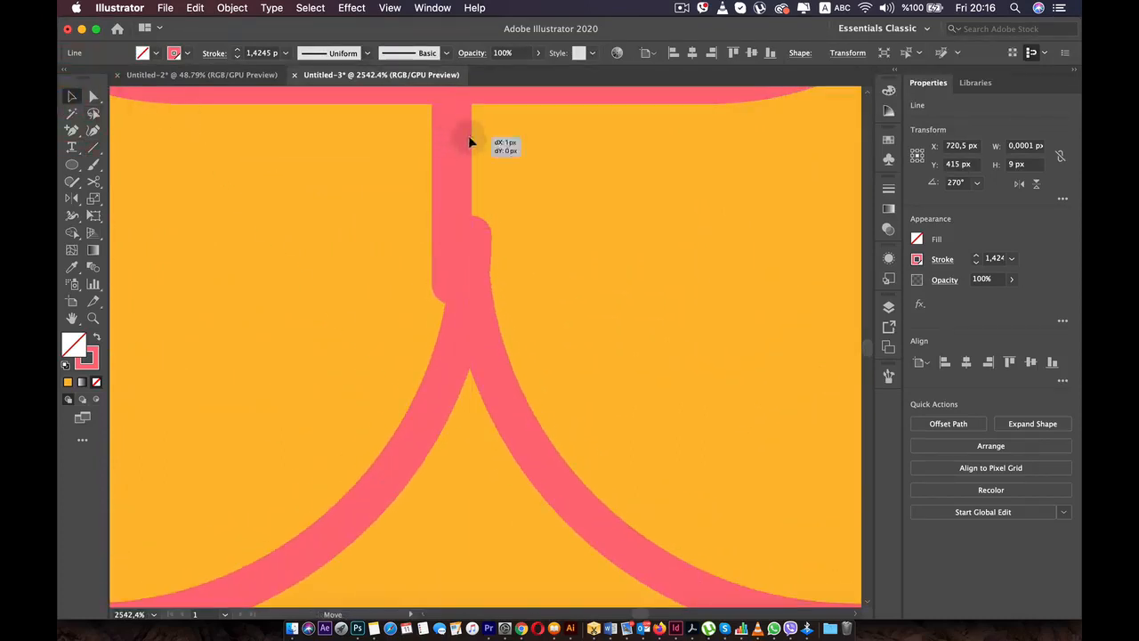
{"action": "left_click", "coordinate": [463, 147]}
{"action": "left_click_drag", "start_coordinate": [453, 170], "coordinate": [473, 178]}
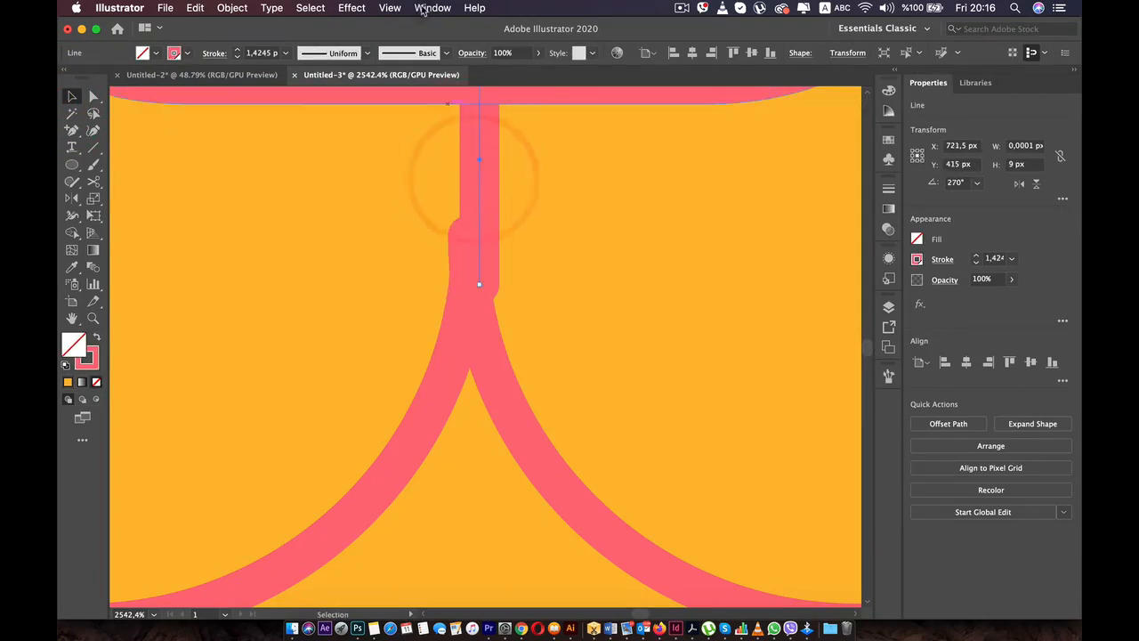
Turn off pixel snapping and centre the vertical line precisely over the junction of the mouth arcs.
{"action": "left_click", "coordinate": [390, 8]}
{"action": "left_click", "coordinate": [433, 559]}
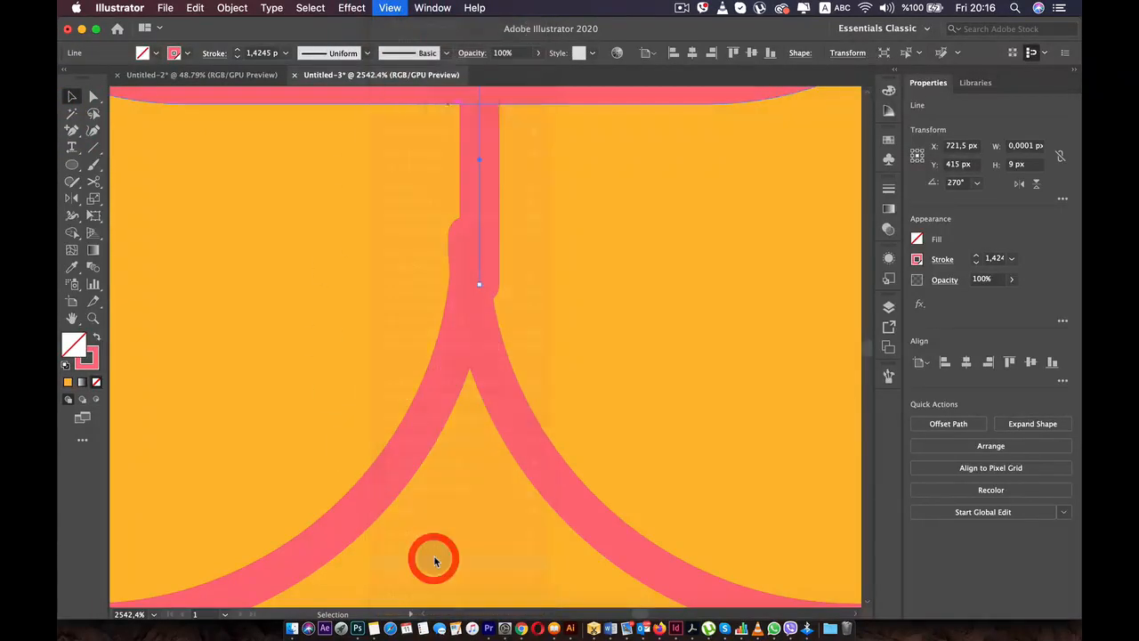
{"action": "left_click_drag", "start_coordinate": [478, 177], "coordinate": [468, 180]}
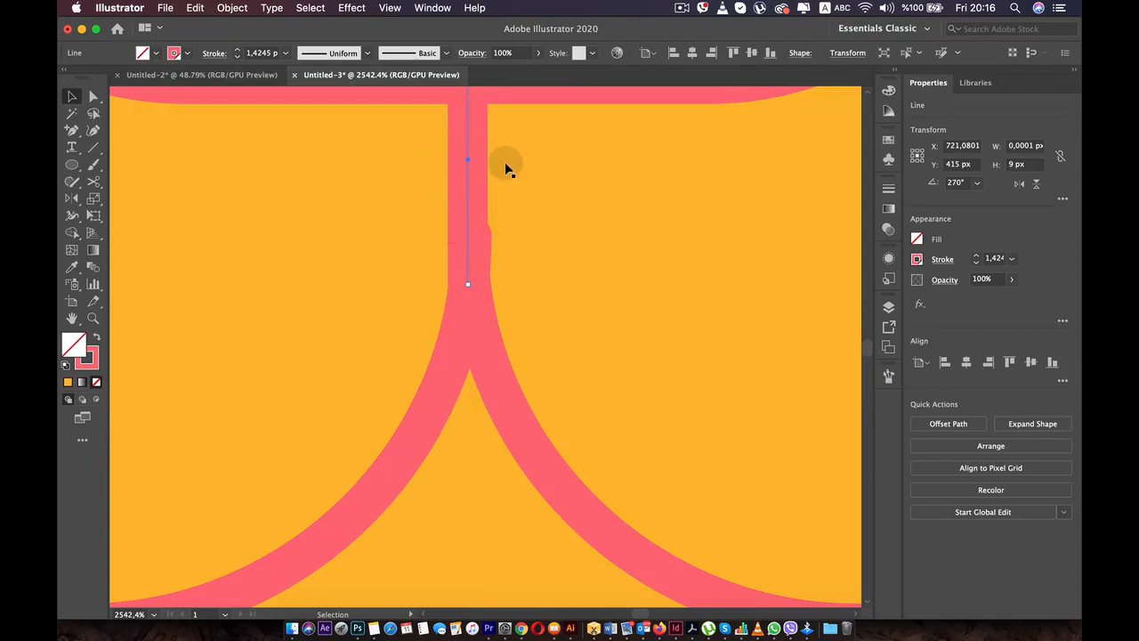
{"action": "scroll", "coordinate": [506, 169], "scroll_direction": "up", "scroll_amount": 5}
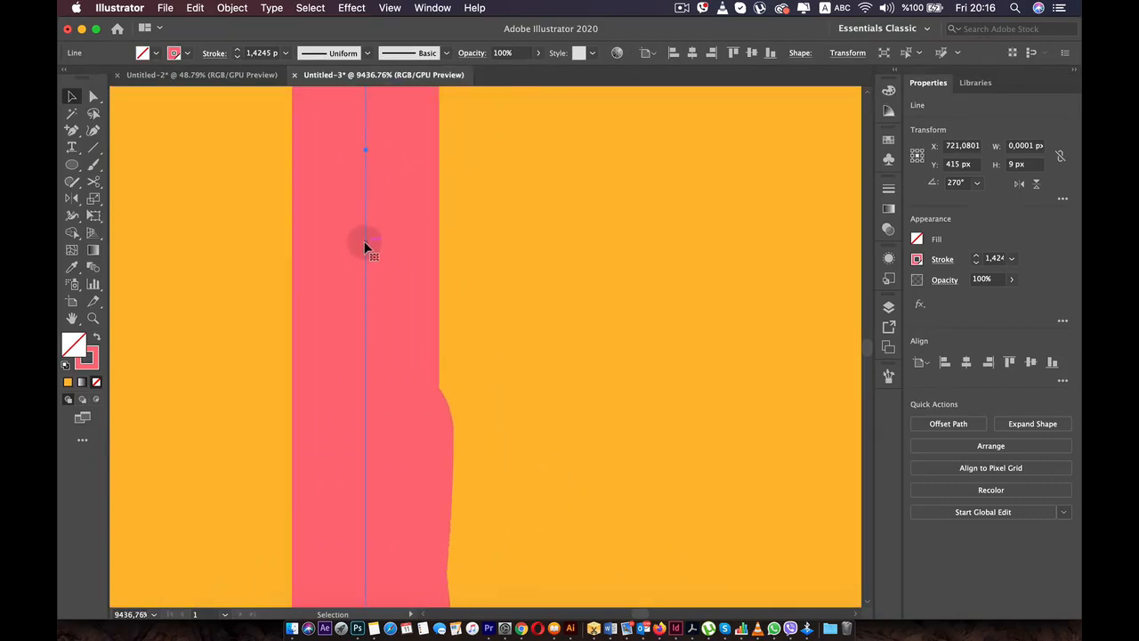
{"action": "left_click_drag", "start_coordinate": [367, 241], "coordinate": [371, 242]}
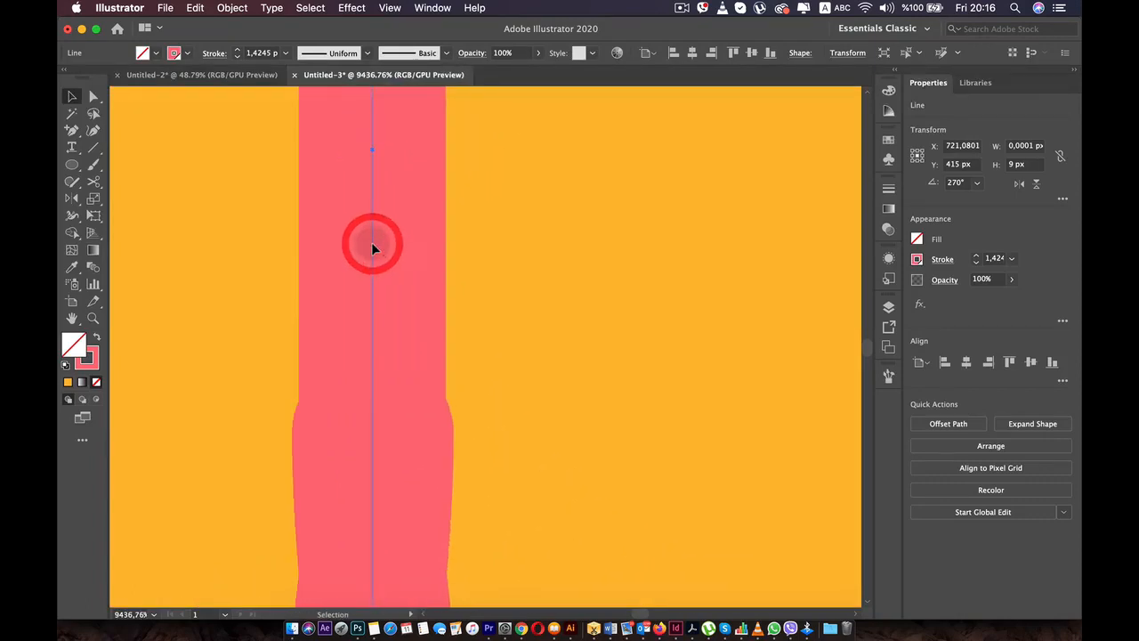
Move the right mouth arc slightly so its inner end lines up with the vertical line's right edge.
{"action": "scroll", "coordinate": [372, 246], "scroll_direction": "down", "scroll_amount": 2}
{"action": "scroll", "coordinate": [372, 246], "scroll_direction": "down", "scroll_amount": 2}
{"action": "left_click", "coordinate": [357, 382]}
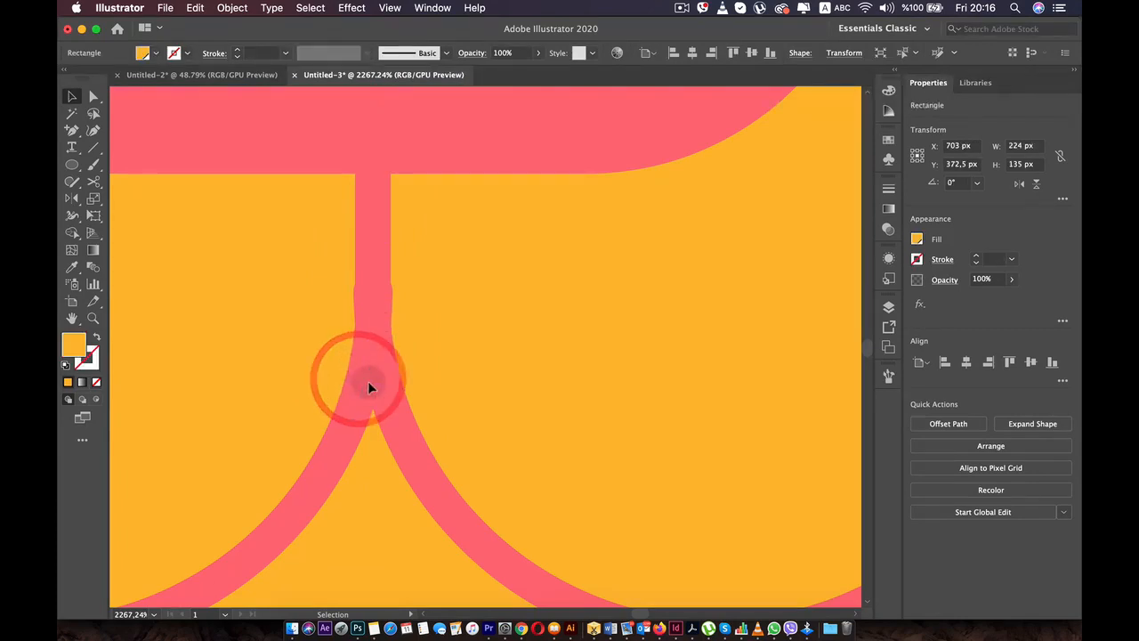
{"action": "left_click", "coordinate": [368, 374]}
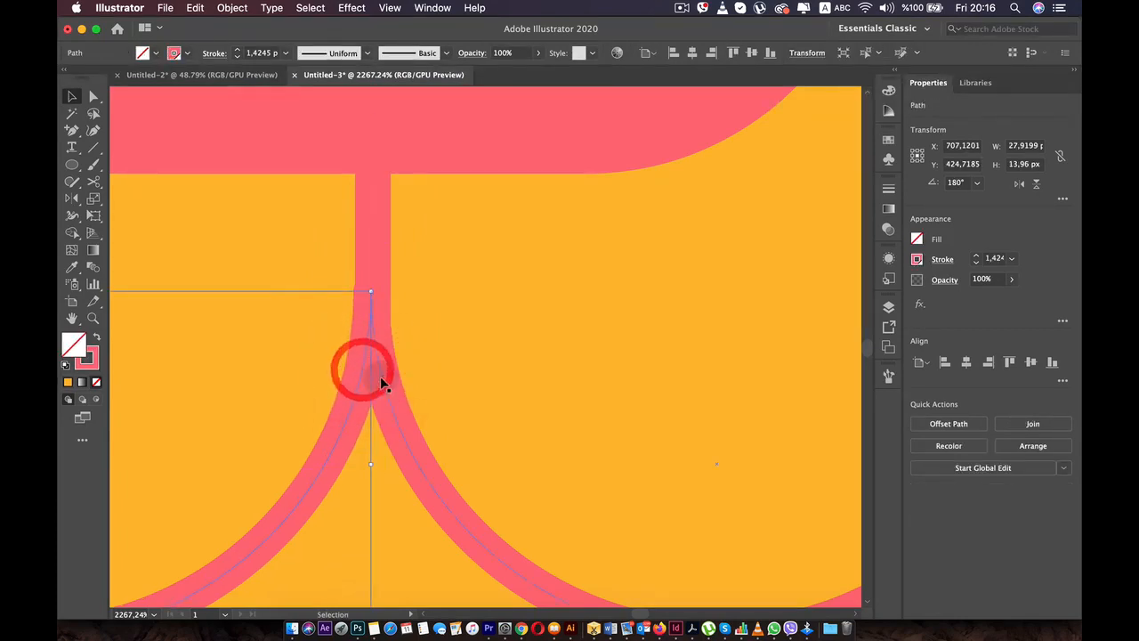
{"action": "left_click", "coordinate": [386, 384]}
{"action": "left_click_drag", "start_coordinate": [385, 376], "coordinate": [388, 373]}
{"action": "left_click", "coordinate": [388, 373]}
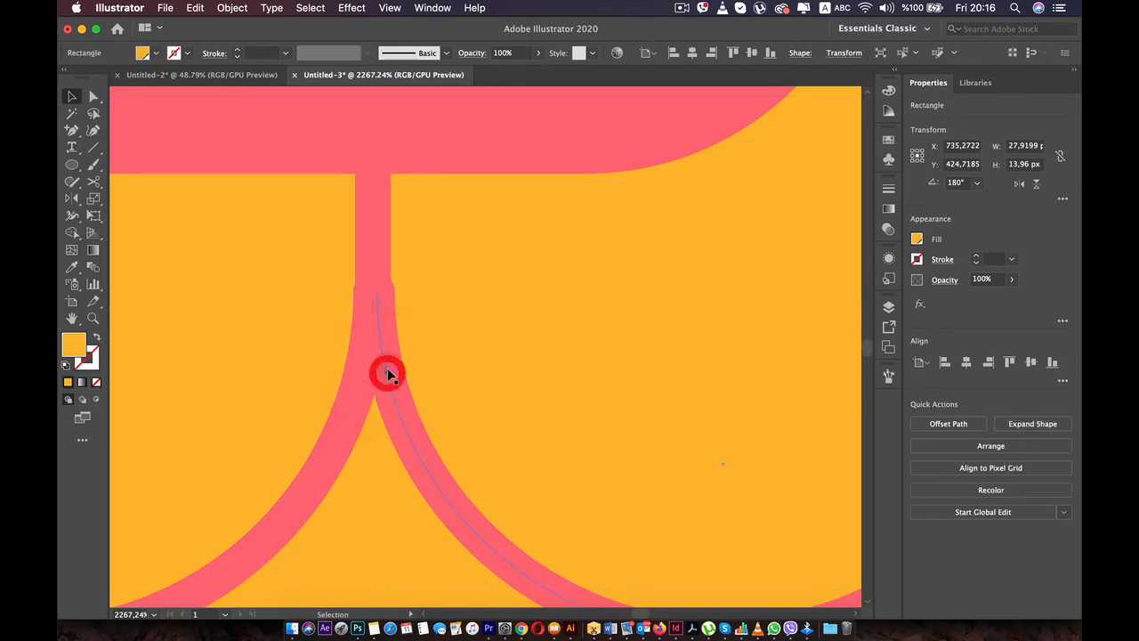
{"action": "scroll", "coordinate": [342, 269], "scroll_direction": "up", "scroll_amount": 5}
{"action": "double_click", "coordinate": [429, 318]}
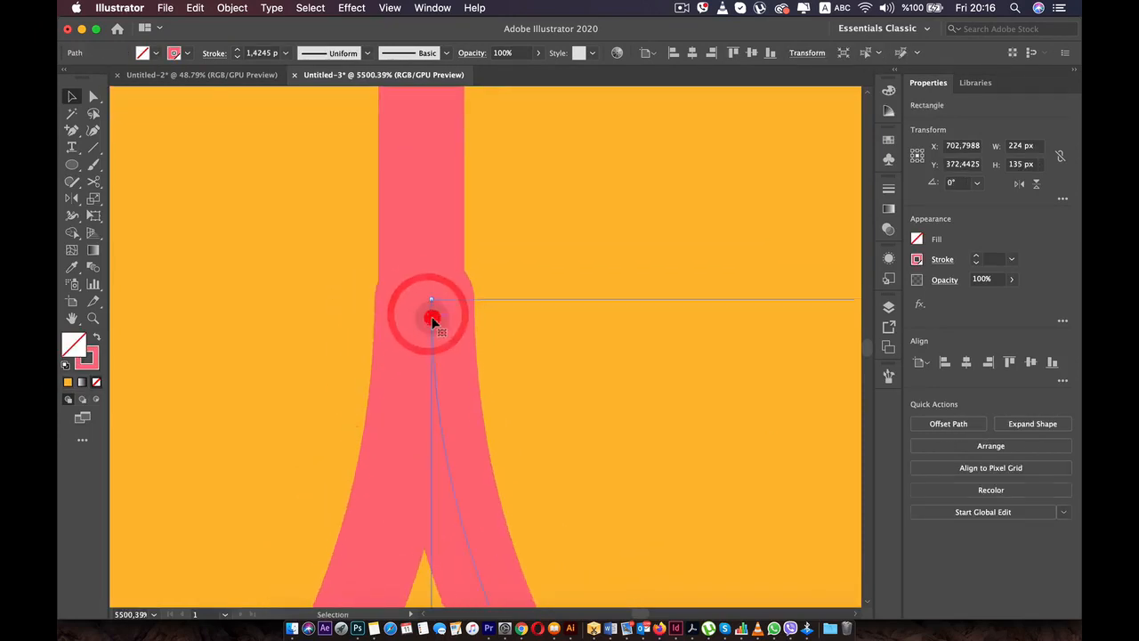
{"action": "left_click_drag", "start_coordinate": [425, 316], "coordinate": [421, 314]}
Move the left mouth arc slightly so its inner end meets the right arc's end under the vertical line.
{"action": "double_click", "coordinate": [370, 457]}
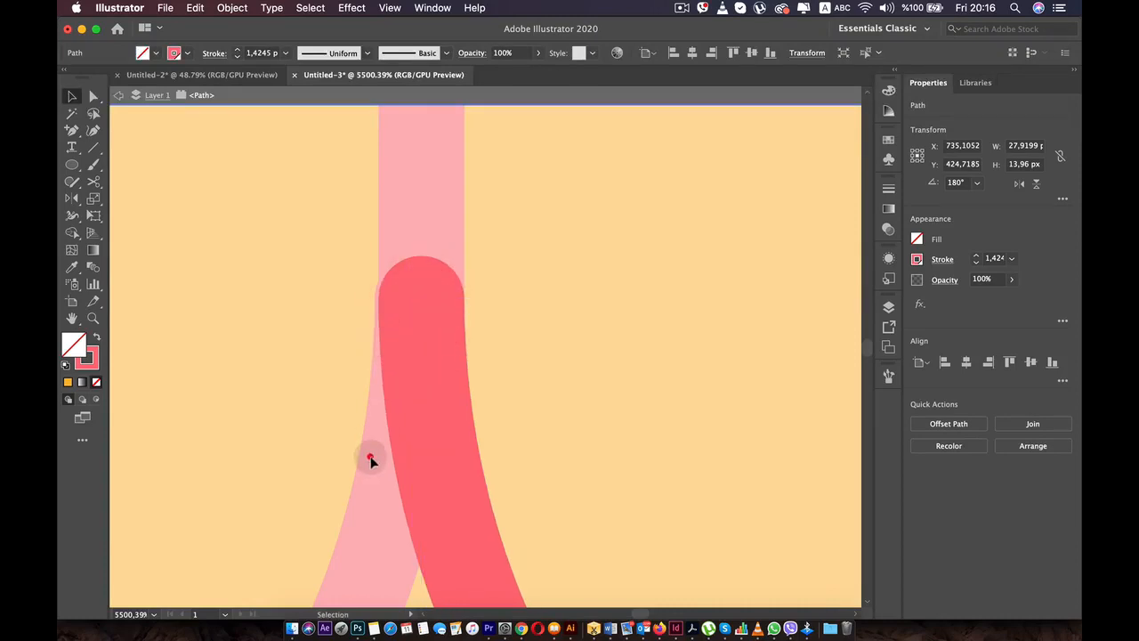
{"action": "left_click", "coordinate": [371, 454]}
{"action": "left_click", "coordinate": [380, 452]}
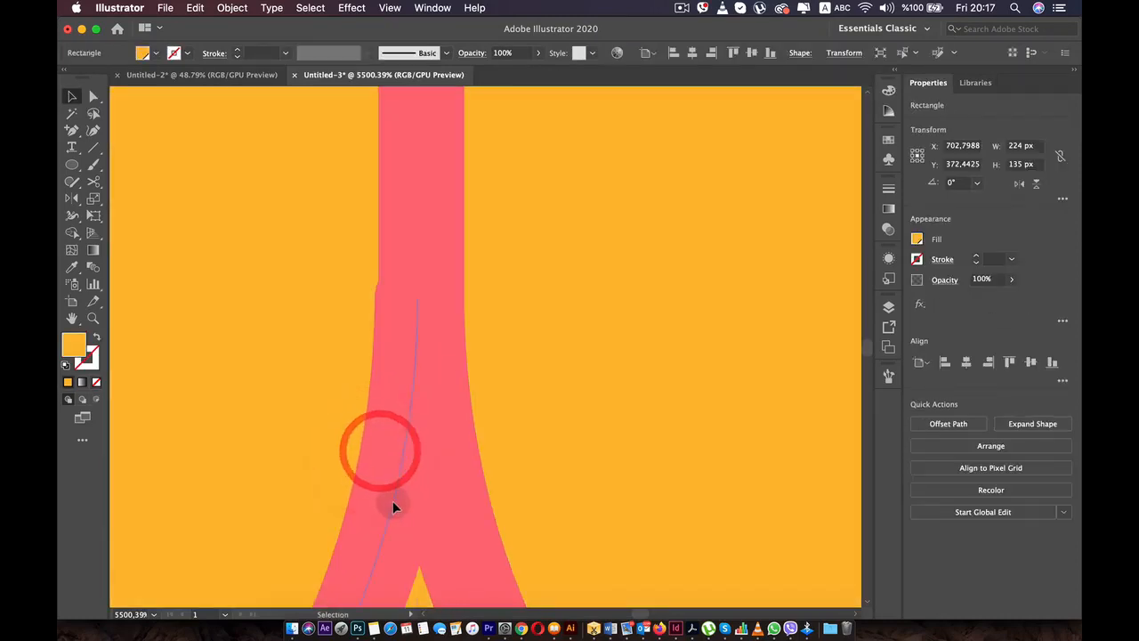
{"action": "left_click", "coordinate": [393, 500]}
{"action": "left_click_drag", "start_coordinate": [394, 476], "coordinate": [415, 476]}
{"action": "key", "text": "super+z"}
{"action": "left_click_drag", "start_coordinate": [409, 419], "coordinate": [414, 416]}
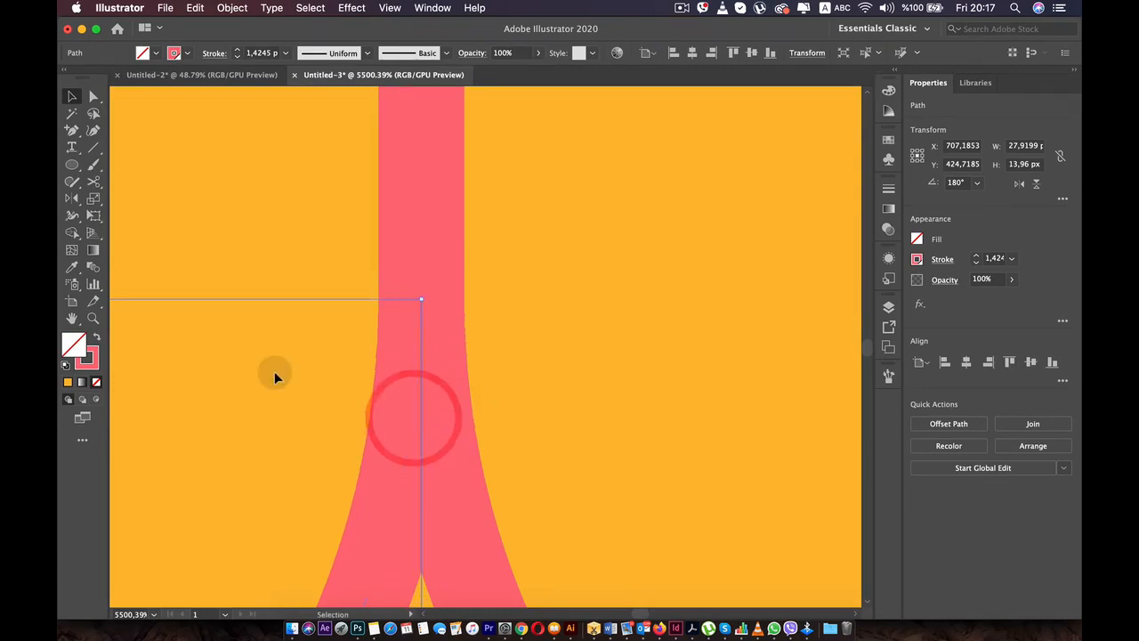
{"action": "left_click", "coordinate": [275, 372]}
Examine the mouth and overall face against the reference cat illustration.
{"action": "scroll", "coordinate": [275, 372], "scroll_direction": "down", "scroll_amount": 5}
{"action": "scroll", "coordinate": [291, 367], "scroll_direction": "down", "scroll_amount": 10}
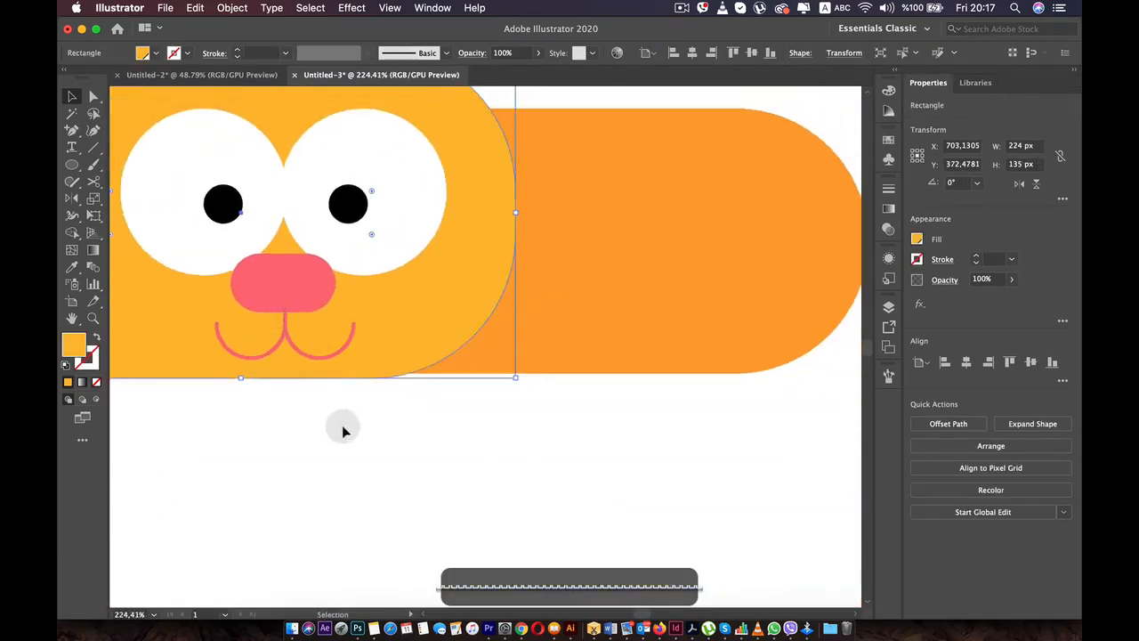
{"action": "scroll", "coordinate": [434, 487], "scroll_direction": "down", "scroll_amount": 5}
{"action": "left_click", "coordinate": [535, 574]}
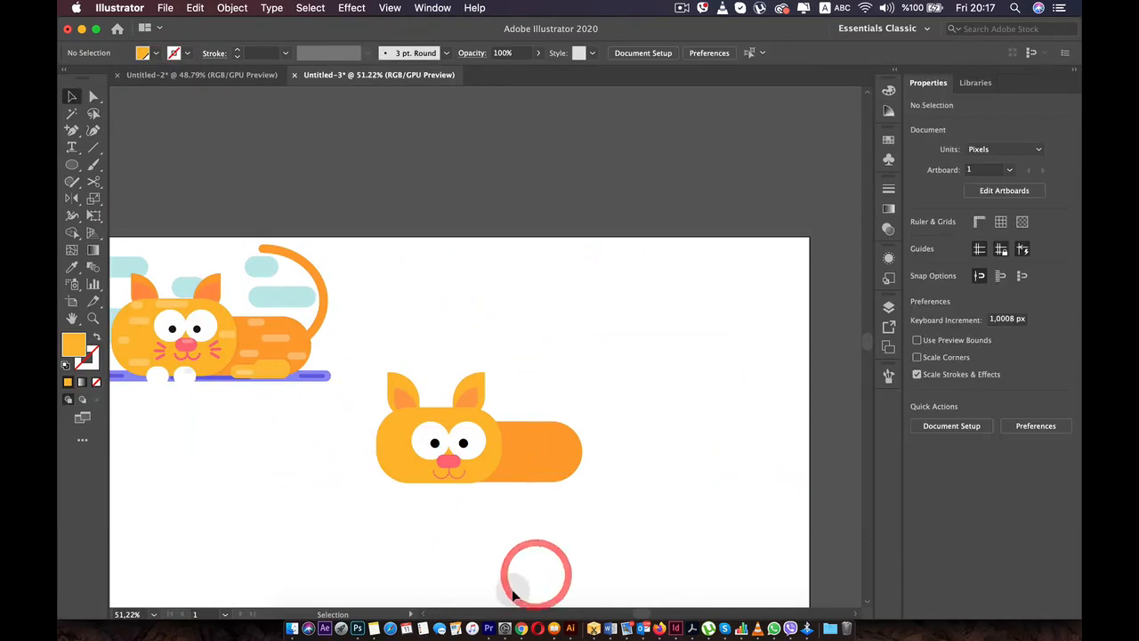
{"action": "scroll", "coordinate": [514, 591], "scroll_direction": "up", "scroll_amount": 1}
{"action": "left_click_drag", "start_coordinate": [458, 477], "coordinate": [568, 430]}
{"action": "scroll", "coordinate": [567, 448], "scroll_direction": "up", "scroll_amount": 1}
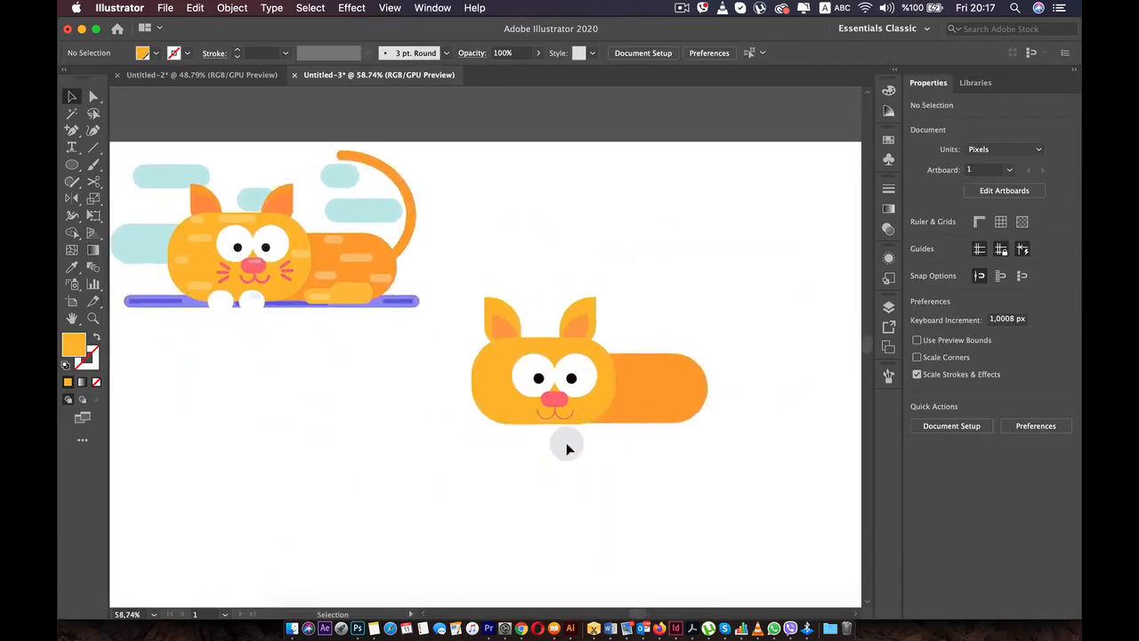
{"action": "scroll", "coordinate": [567, 448], "scroll_direction": "up", "scroll_amount": 10}
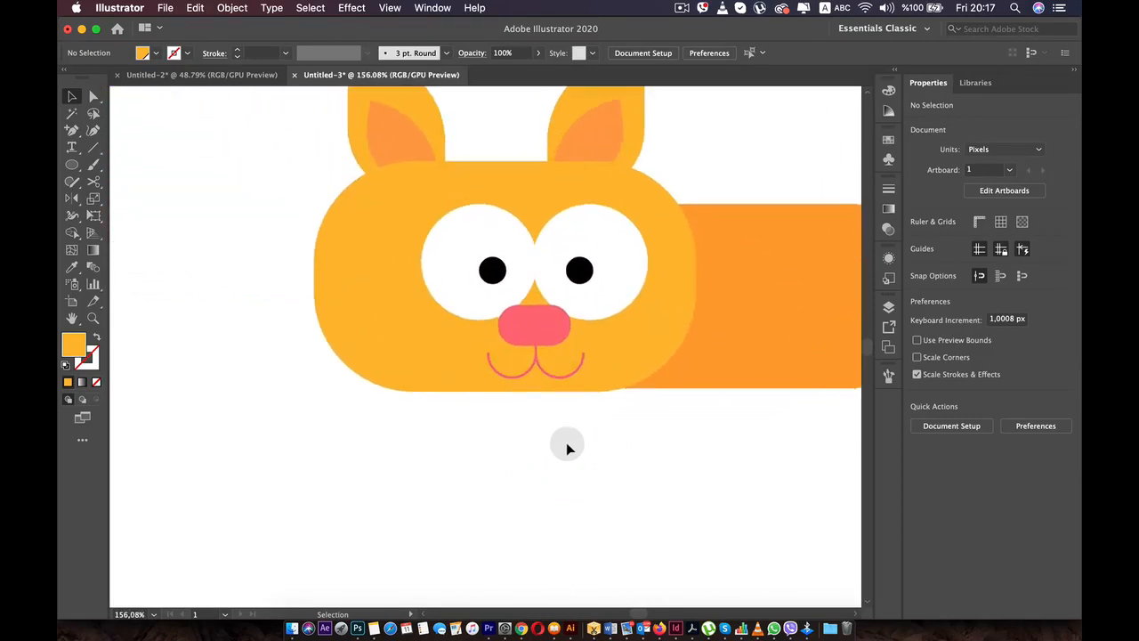
{"action": "left_click_drag", "start_coordinate": [567, 448], "coordinate": [696, 581]}
{"action": "scroll", "coordinate": [574, 531], "scroll_direction": "down", "scroll_amount": 8}
{"action": "scroll", "coordinate": [574, 532], "scroll_direction": "down", "scroll_amount": 4}
{"action": "scroll", "coordinate": [576, 534], "scroll_direction": "up", "scroll_amount": 5}
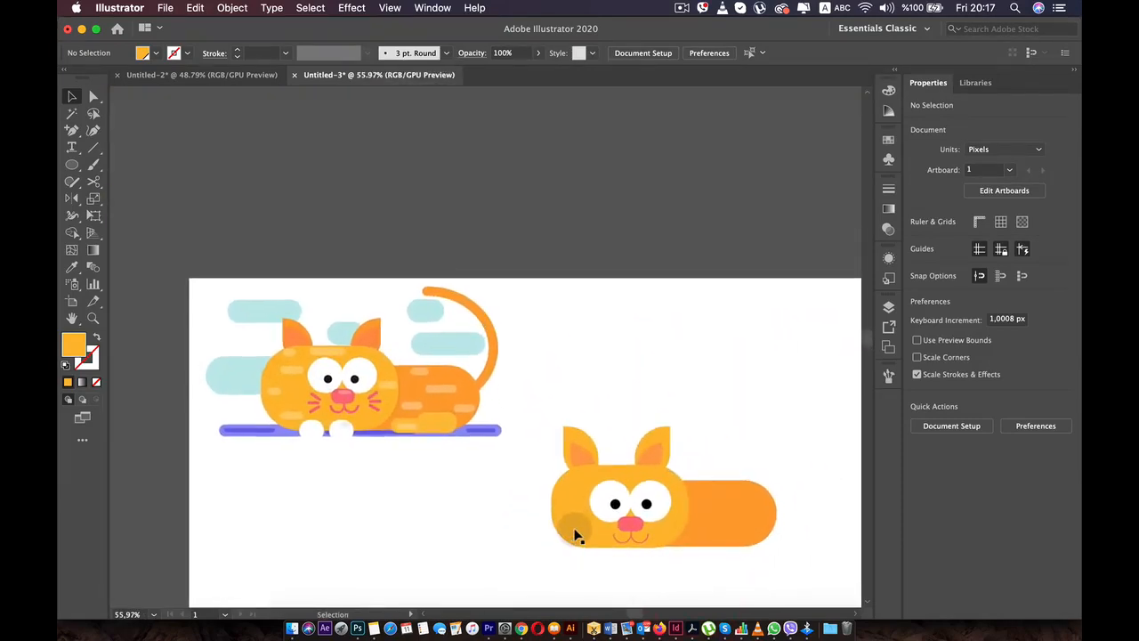
{"action": "left_click_drag", "start_coordinate": [578, 534], "coordinate": [526, 501]}
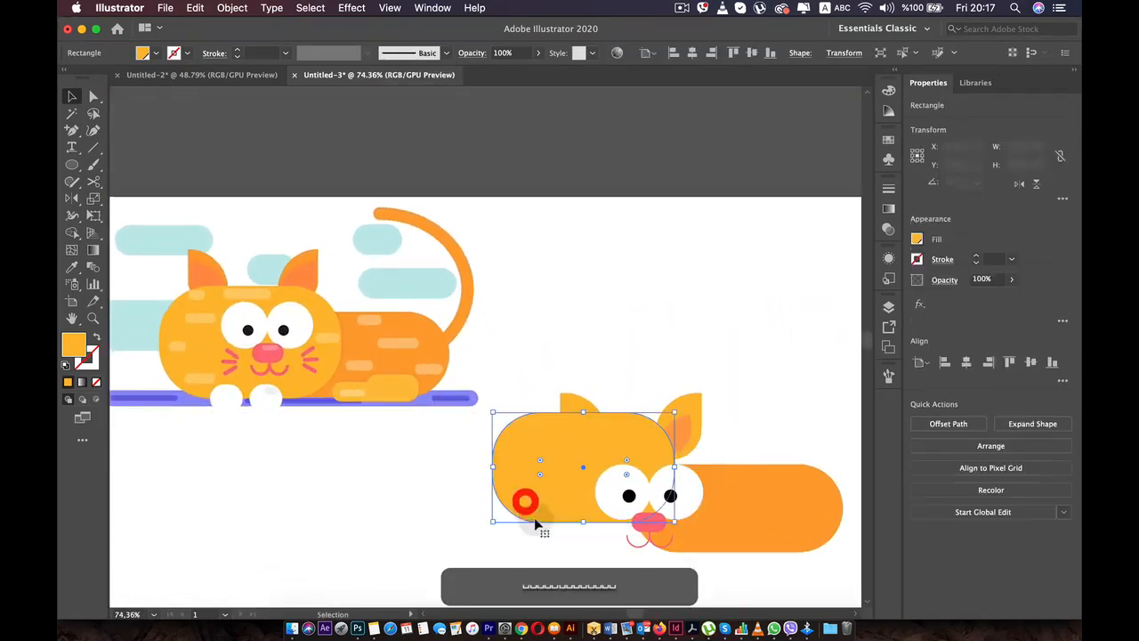
{"action": "key", "text": "super+z"}
{"action": "scroll", "coordinate": [579, 541], "scroll_direction": "up", "scroll_amount": 5}
{"action": "left_click_drag", "start_coordinate": [607, 526], "coordinate": [425, 440]}
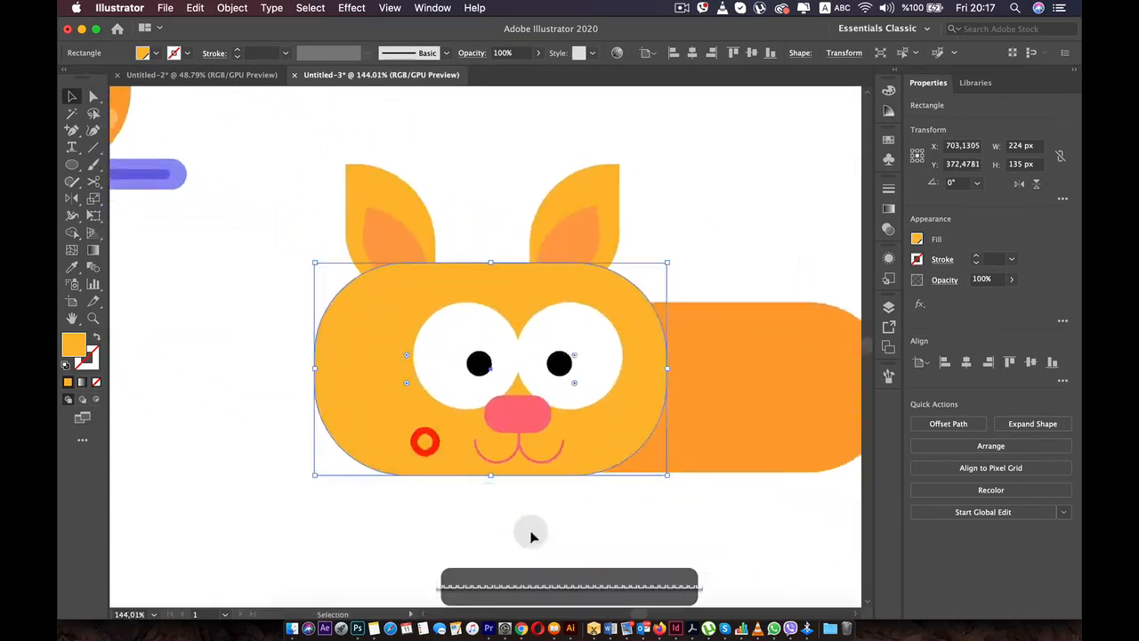
{"action": "scroll", "coordinate": [533, 534], "scroll_direction": "up", "scroll_amount": 8}
{"action": "left_click", "coordinate": [429, 287]}
{"action": "left_click", "coordinate": [432, 281], "text": "shift"}
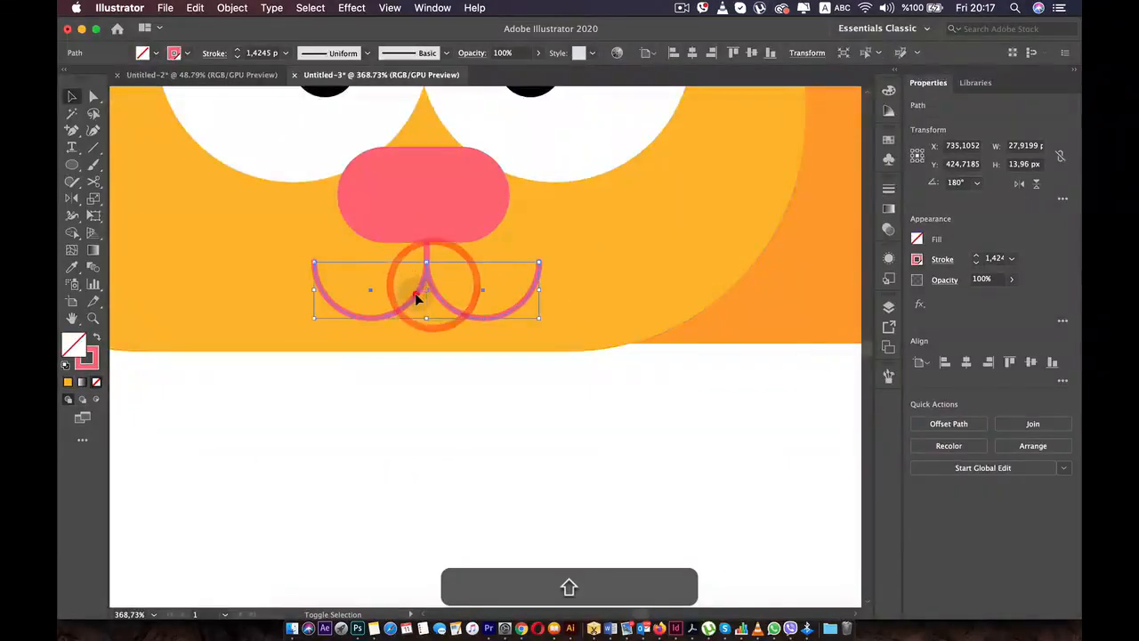
{"action": "left_click", "coordinate": [425, 251], "text": "shift"}
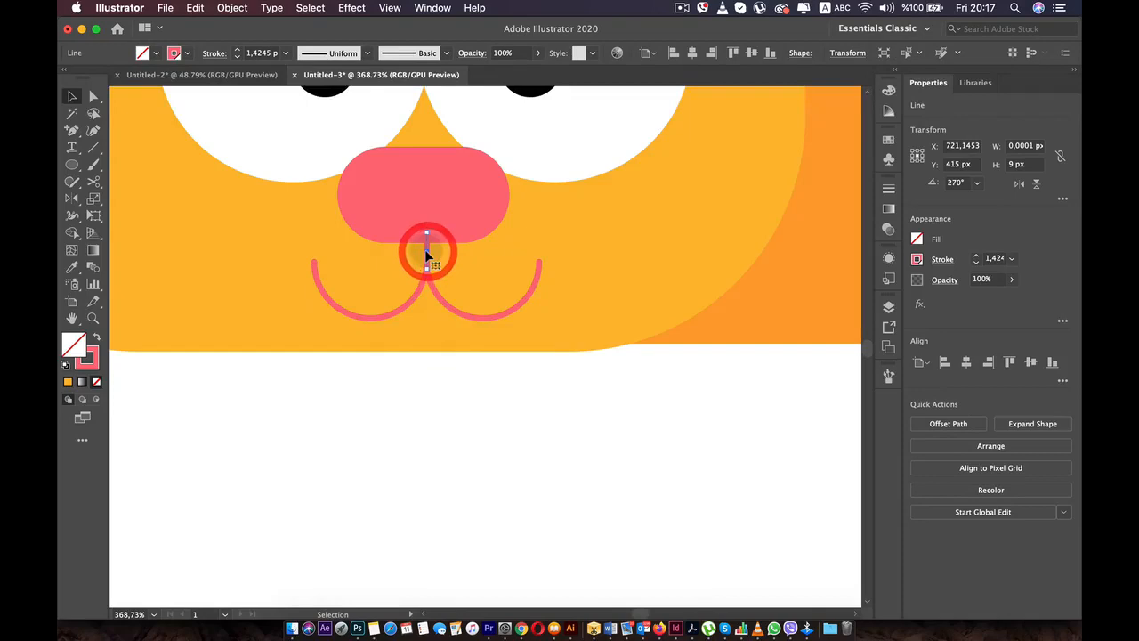
{"action": "left_click", "coordinate": [436, 297], "text": "shift"}
{"action": "left_click", "coordinate": [415, 296], "text": "shift"}
{"action": "left_click", "coordinate": [500, 459]}
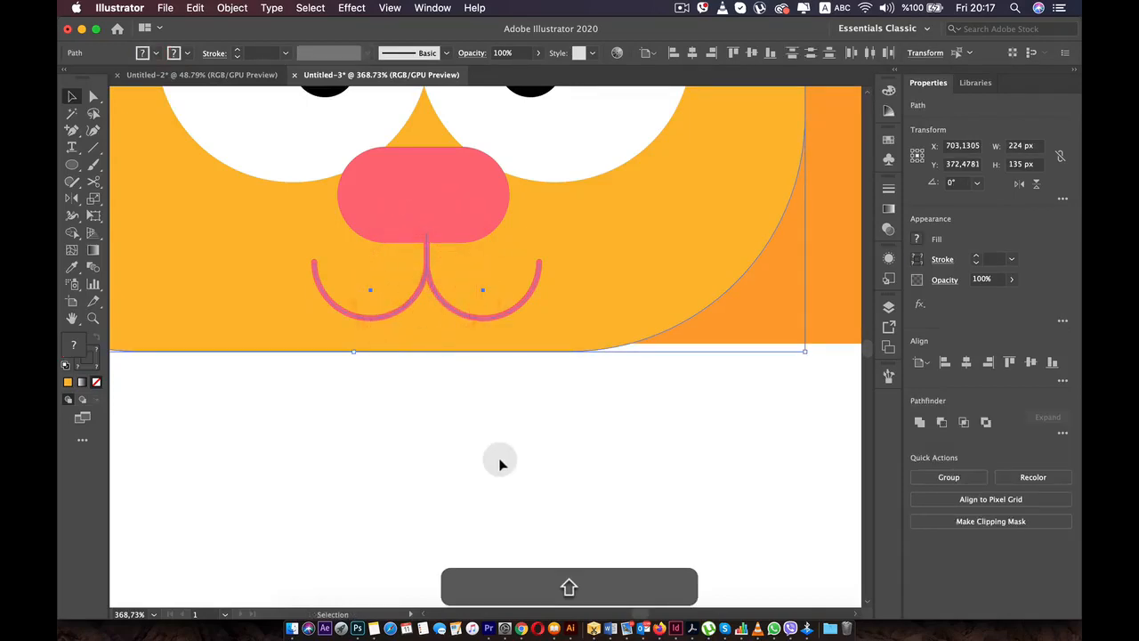
Group the two mouth arcs with the vertical line and set the group's stroke weight to 3 pt.
{"action": "left_click", "coordinate": [447, 303]}
{"action": "left_click", "coordinate": [402, 301], "text": "shift"}
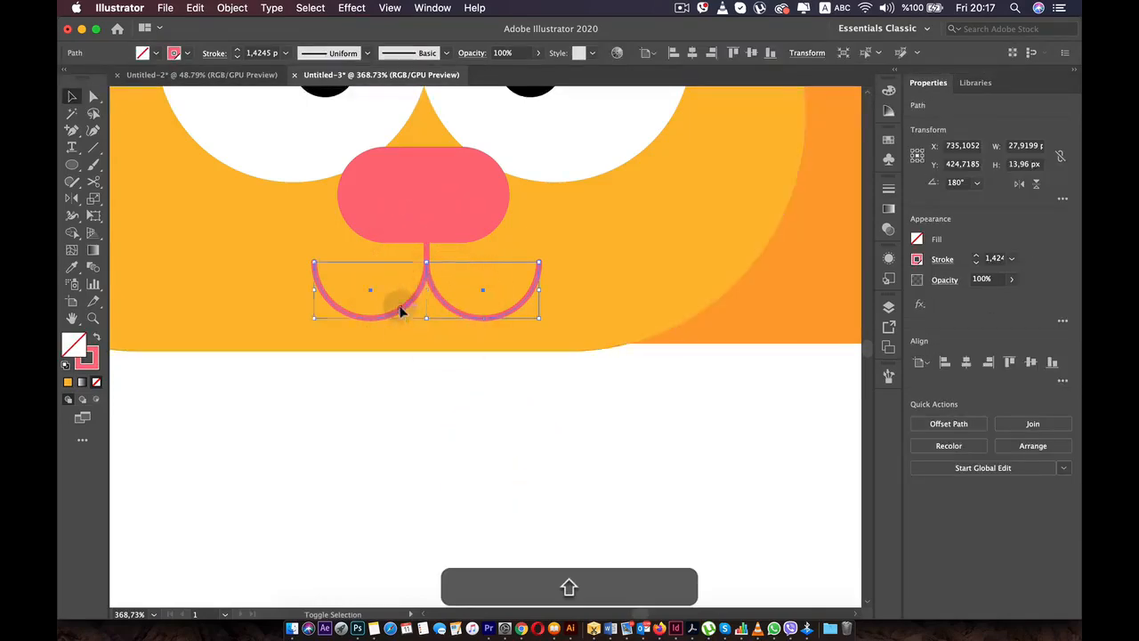
{"action": "left_click", "coordinate": [426, 252], "text": "shift"}
{"action": "right_click", "coordinate": [426, 253]}
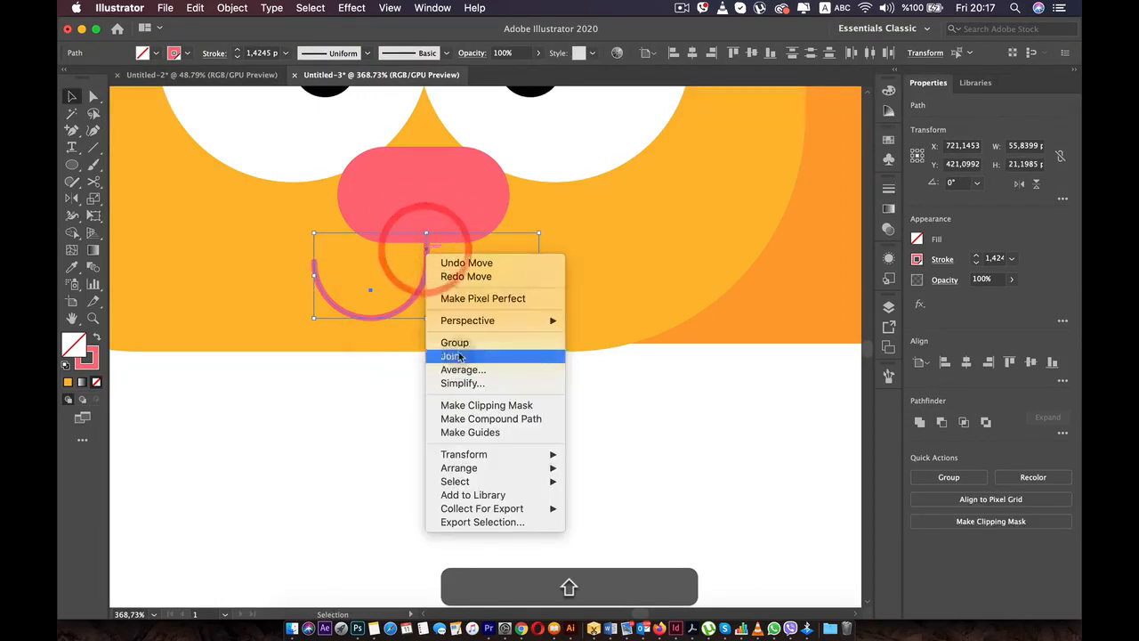
{"action": "left_click", "coordinate": [425, 340]}
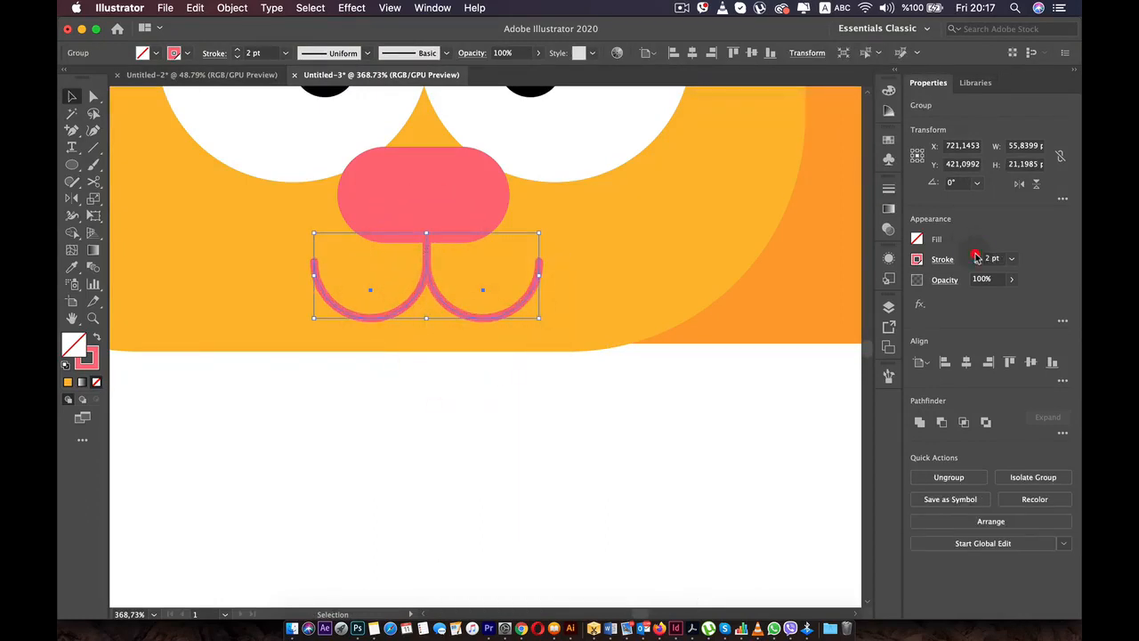
{"action": "left_click", "coordinate": [674, 429]}
Scale the eyes, pupils, nose and mouth down together to about 113 px wide and 87 px high.
{"action": "left_click_drag", "start_coordinate": [539, 174], "coordinate": [605, 285]}
{"action": "scroll", "coordinate": [610, 407], "scroll_direction": "down", "scroll_amount": 5}
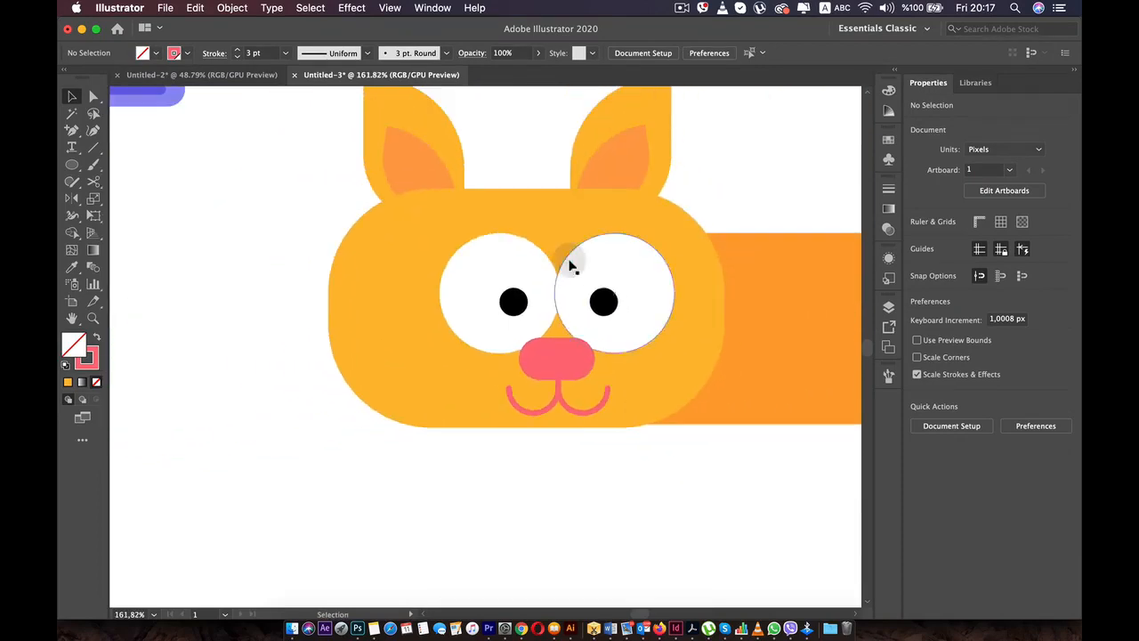
{"action": "left_click", "coordinate": [550, 219]}
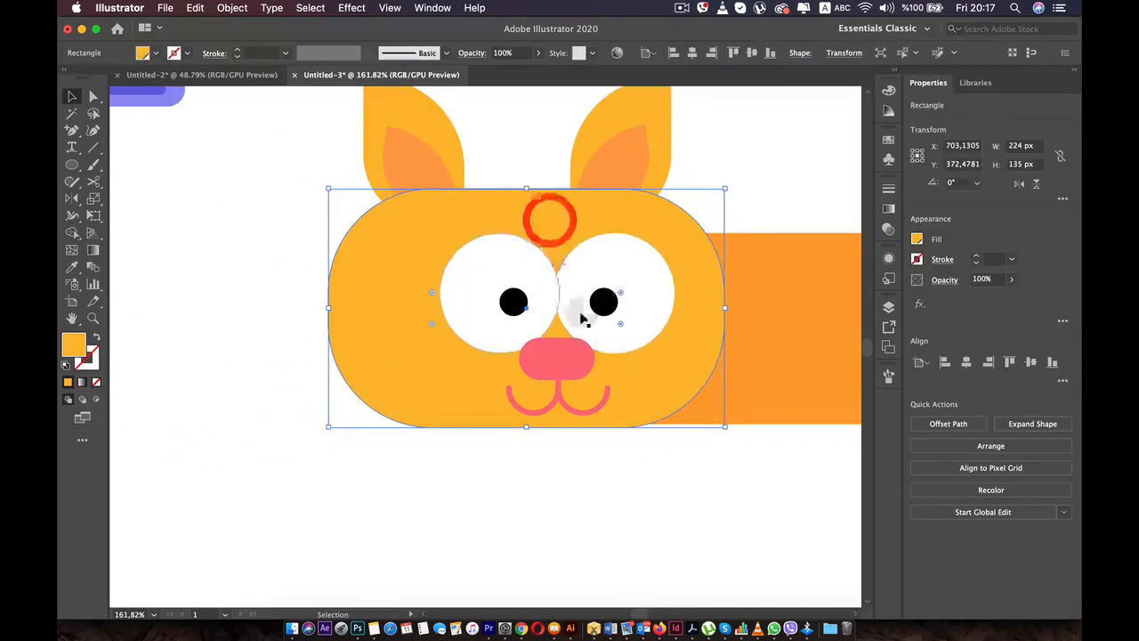
{"action": "left_click", "coordinate": [562, 399]}
{"action": "left_click", "coordinate": [554, 356], "text": "shift"}
{"action": "left_click", "coordinate": [492, 339], "text": "shift"}
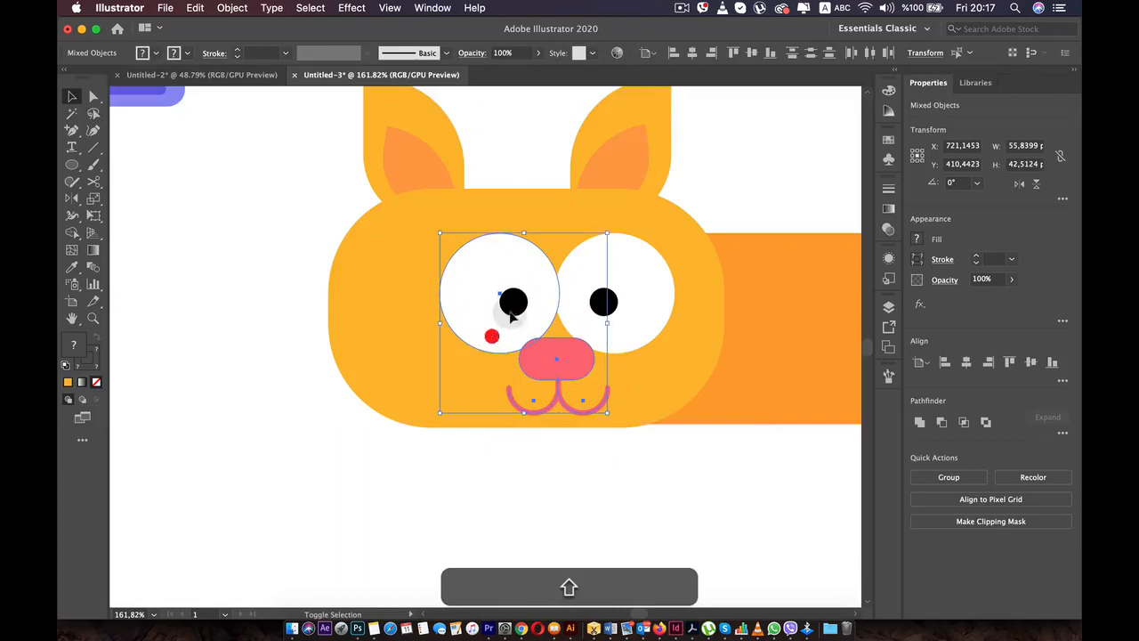
{"action": "left_click", "coordinate": [510, 300], "text": "shift"}
{"action": "left_click", "coordinate": [602, 301], "text": "shift"}
{"action": "left_click", "coordinate": [632, 297], "text": "shift"}
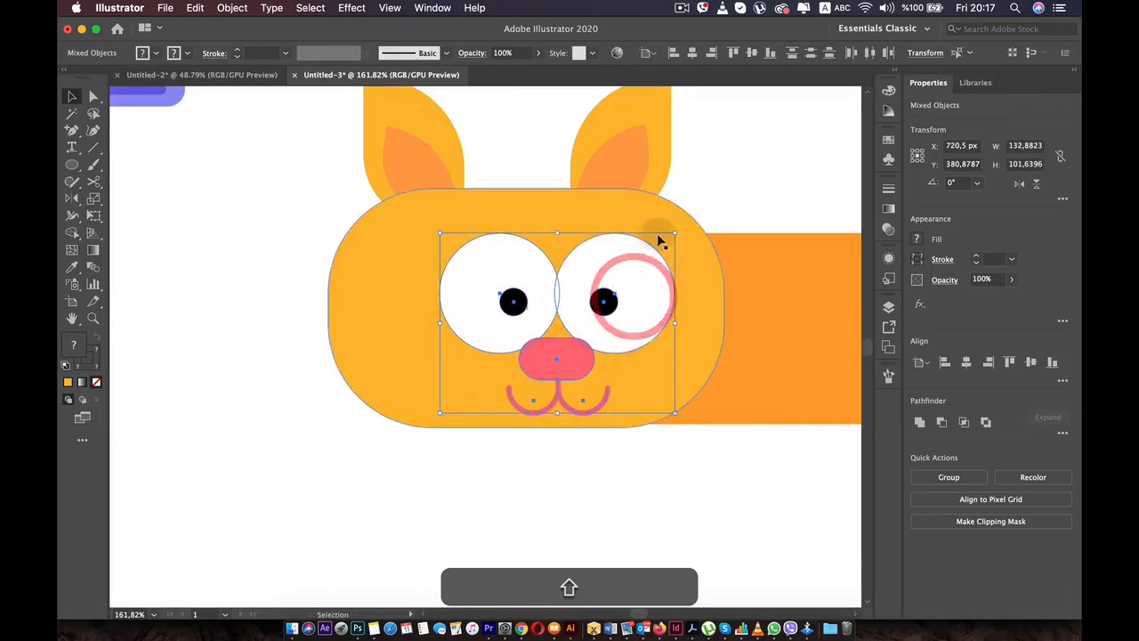
{"action": "left_click_drag", "start_coordinate": [674, 234], "coordinate": [641, 252]}
Nudge the scaled facial features up and right on the head, to about X 716.7 px and Y 375.3 px.
{"action": "key", "text": "Up"}
{"action": "key", "text": "Up"}
{"action": "key", "text": "Up"}
{"action": "key", "text": "Up"}
{"action": "key", "text": "Up"}
{"action": "key", "text": "Up"}
{"action": "key", "text": "Up"}
{"action": "key", "text": "Up"}
{"action": "key", "text": "Up"}
{"action": "key", "text": "Up"}
{"action": "key", "text": "Up"}
{"action": "key", "text": "Up"}
{"action": "key", "text": "Up"}
{"action": "key", "text": "Up"}
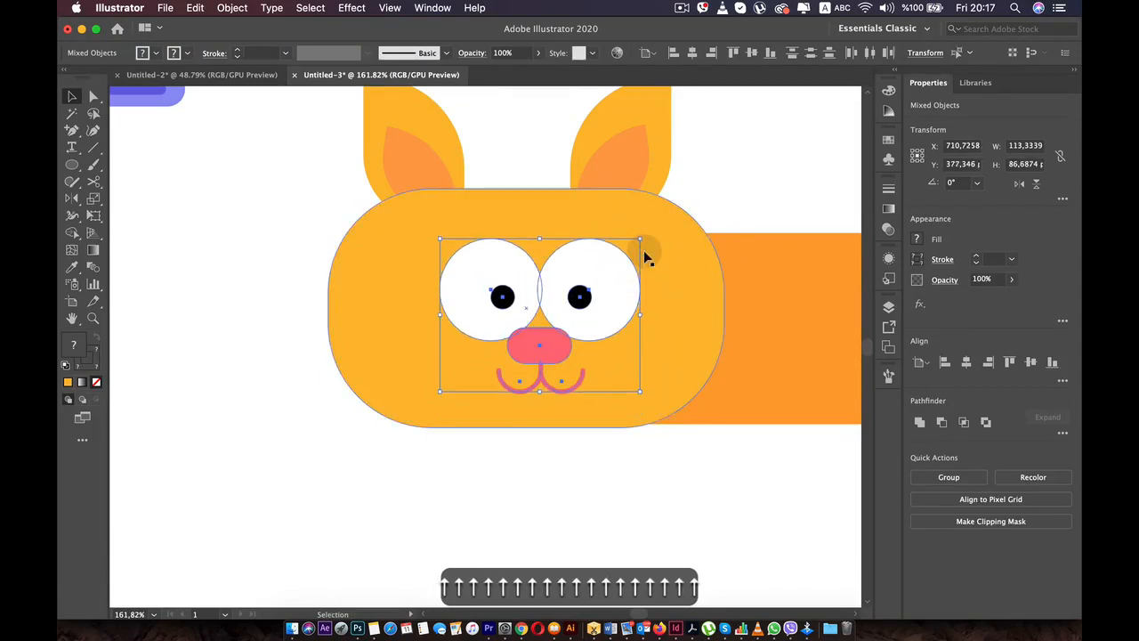
{"action": "key", "text": "Right"}
{"action": "key", "text": "Right"}
{"action": "key", "text": "Right"}
{"action": "key", "text": "Right"}
{"action": "key", "text": "Right"}
{"action": "key", "text": "Right"}
{"action": "key", "text": "Right"}
{"action": "key", "text": "Right"}
{"action": "key", "text": "Right"}
{"action": "key", "text": "Right"}
{"action": "key", "text": "Up"}
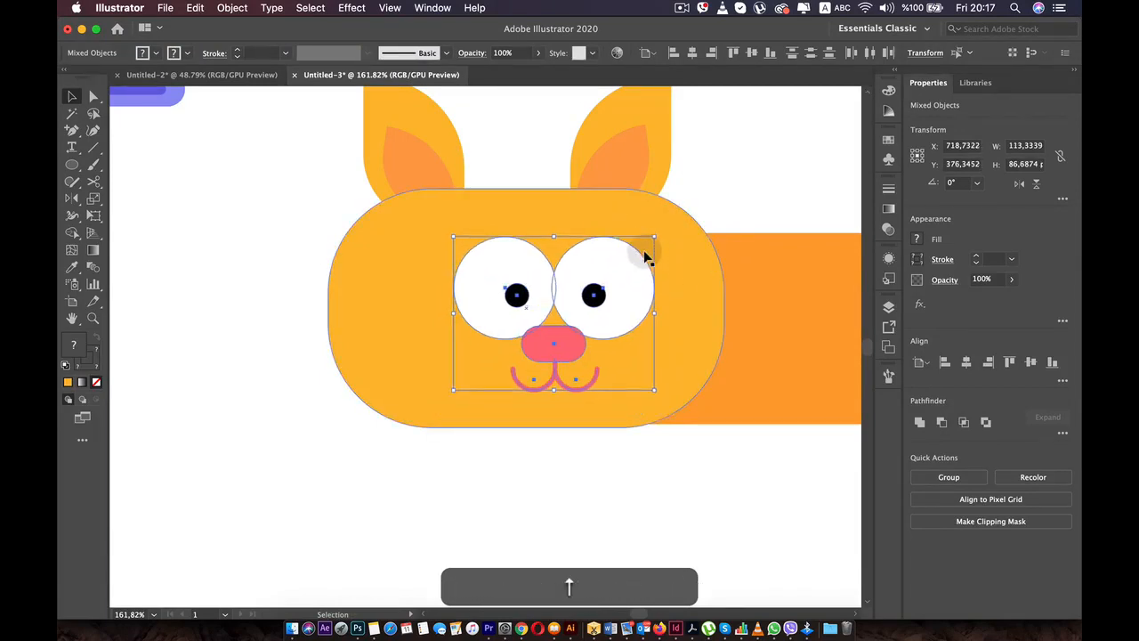
{"action": "key", "text": "Left"}
{"action": "key", "text": "Left"}
{"action": "key", "text": "Up"}
{"action": "key", "text": "Down"}
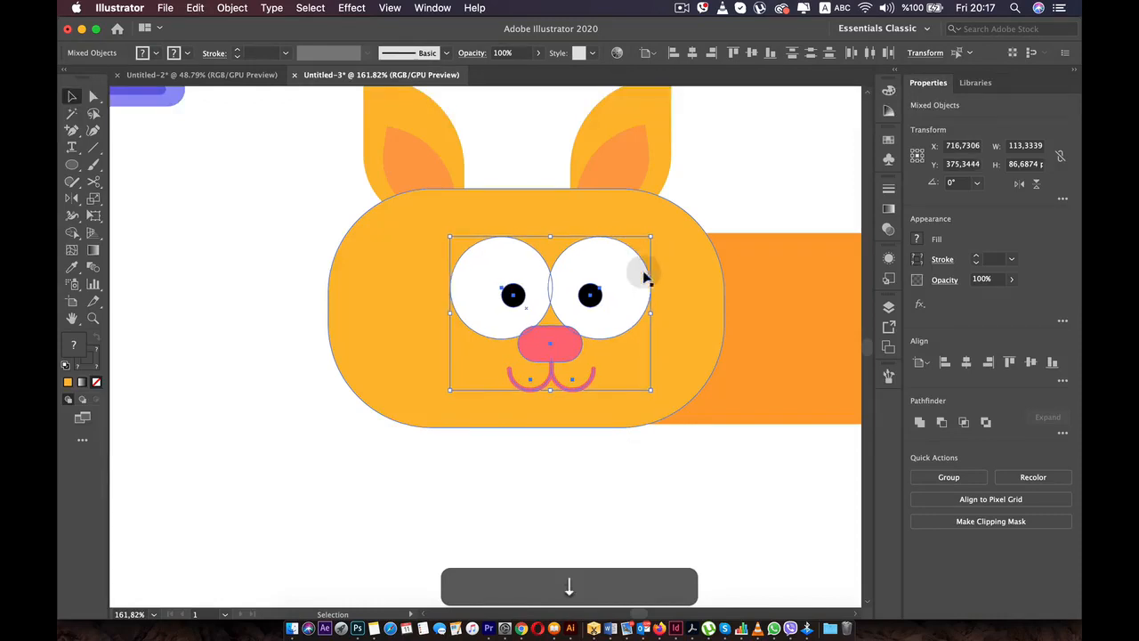
{"action": "left_click", "coordinate": [623, 516]}
Fine-tune the position of the eyes, pupils, nose and mouth slightly further right and up on the head, to Y about 374.3 px.
{"action": "scroll", "coordinate": [625, 513], "scroll_direction": "down", "scroll_amount": 5}
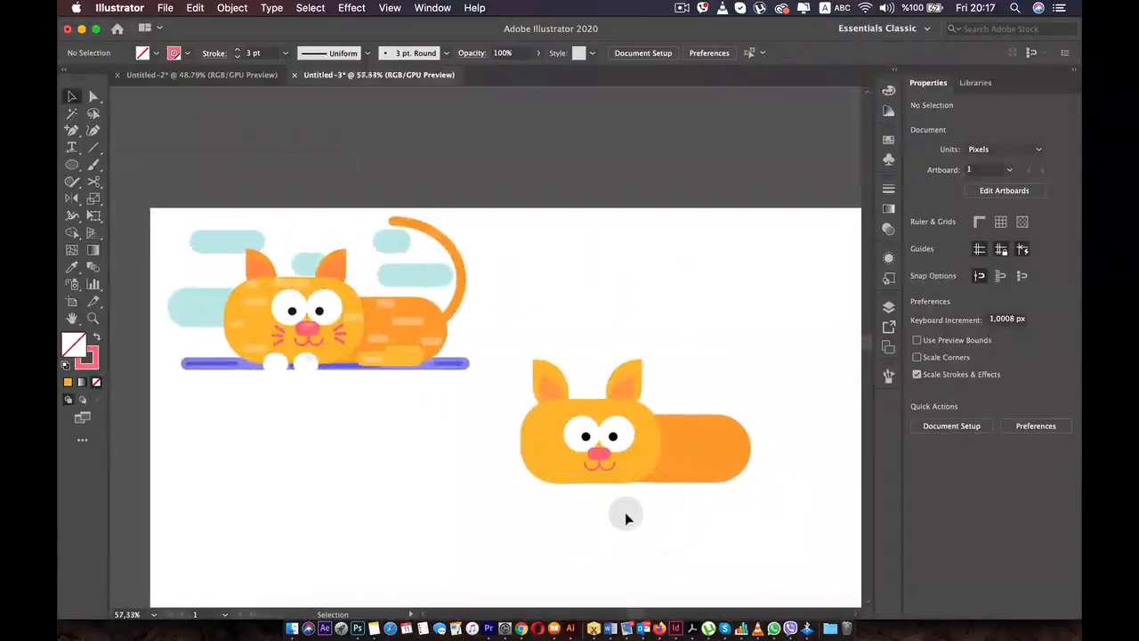
{"action": "scroll", "coordinate": [624, 514], "scroll_direction": "up", "scroll_amount": 1}
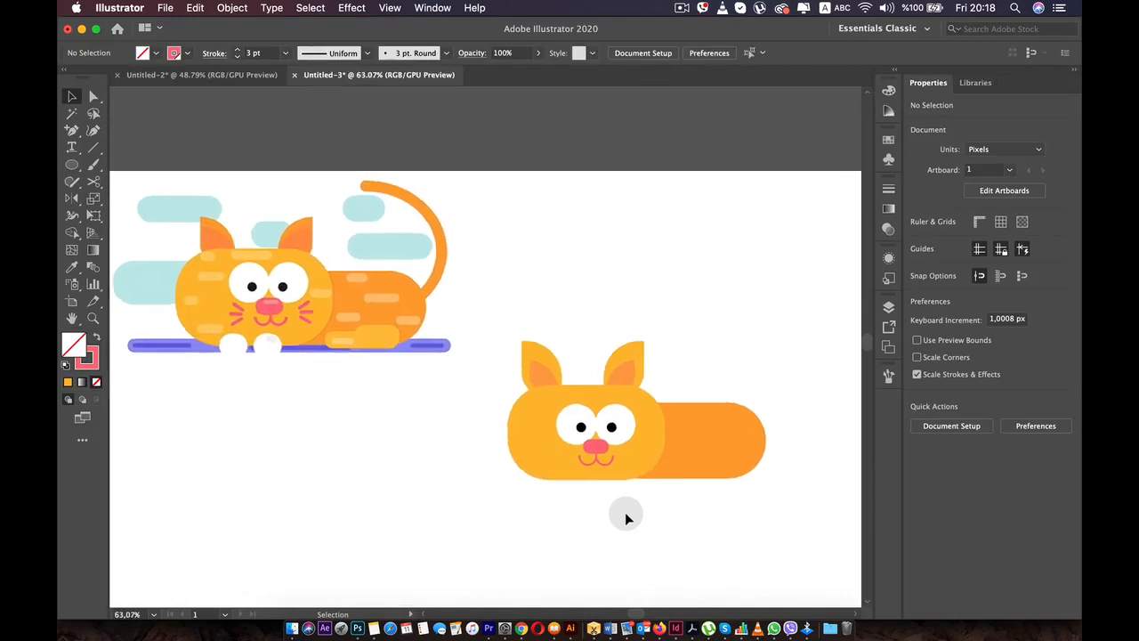
{"action": "scroll", "coordinate": [625, 511], "scroll_direction": "up", "scroll_amount": 6}
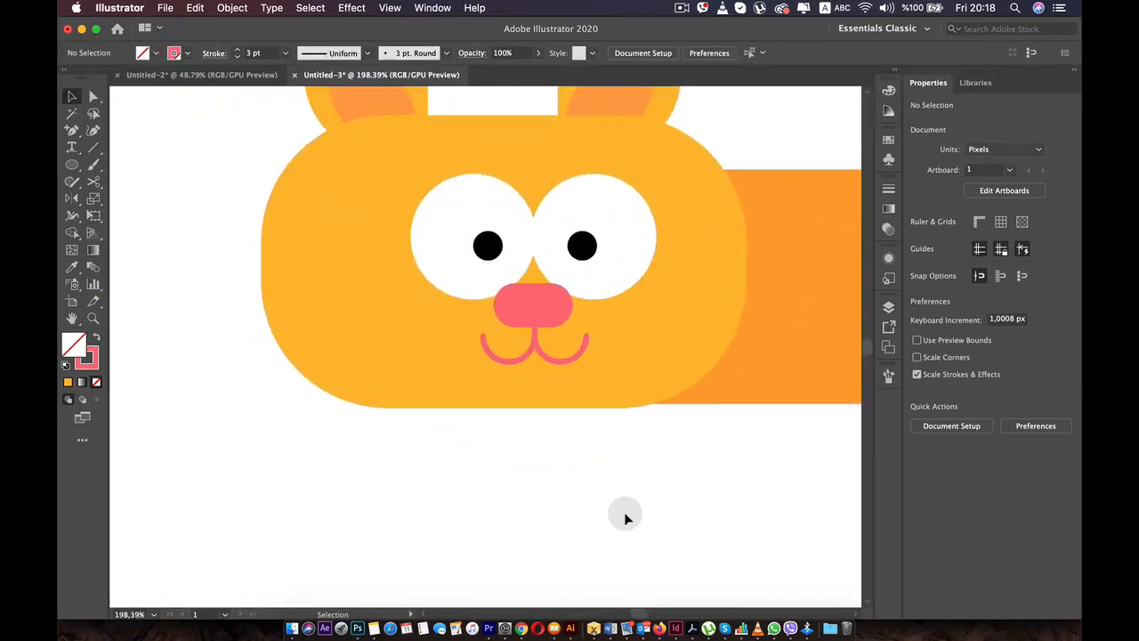
{"action": "scroll", "coordinate": [624, 515], "scroll_direction": "down", "scroll_amount": 6}
{"action": "scroll", "coordinate": [623, 514], "scroll_direction": "up", "scroll_amount": 3}
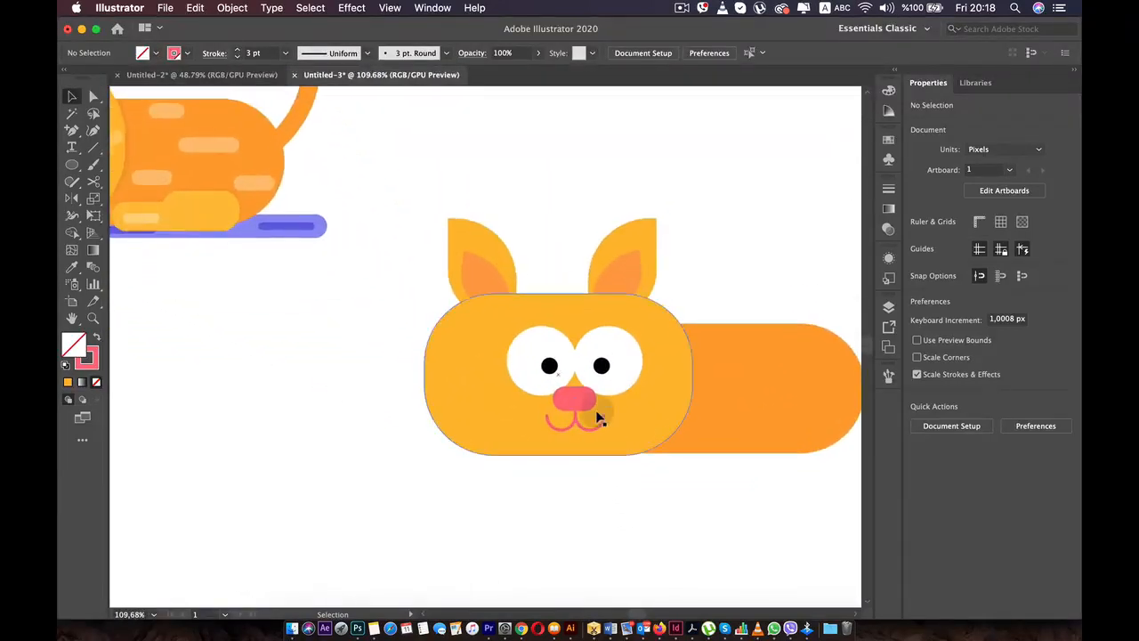
{"action": "scroll", "coordinate": [592, 387], "scroll_direction": "up", "scroll_amount": 3}
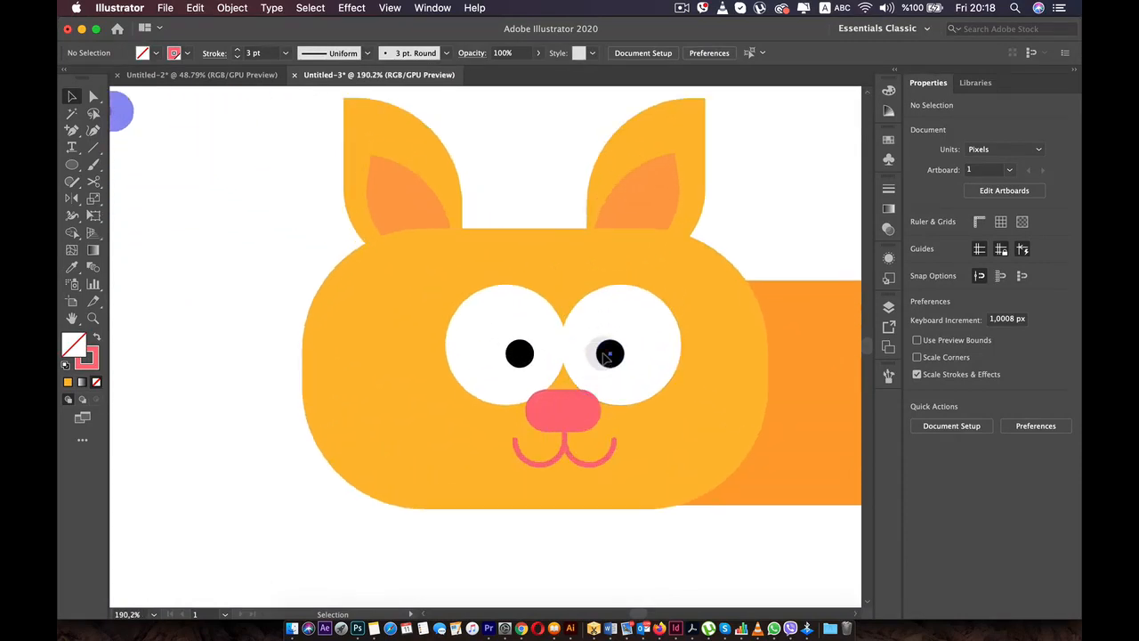
{"action": "left_click", "coordinate": [606, 350], "text": "shift"}
{"action": "left_click", "coordinate": [518, 352], "text": "shift"}
{"action": "left_click", "coordinate": [522, 327], "text": "shift"}
{"action": "left_click", "coordinate": [617, 317], "text": "shift"}
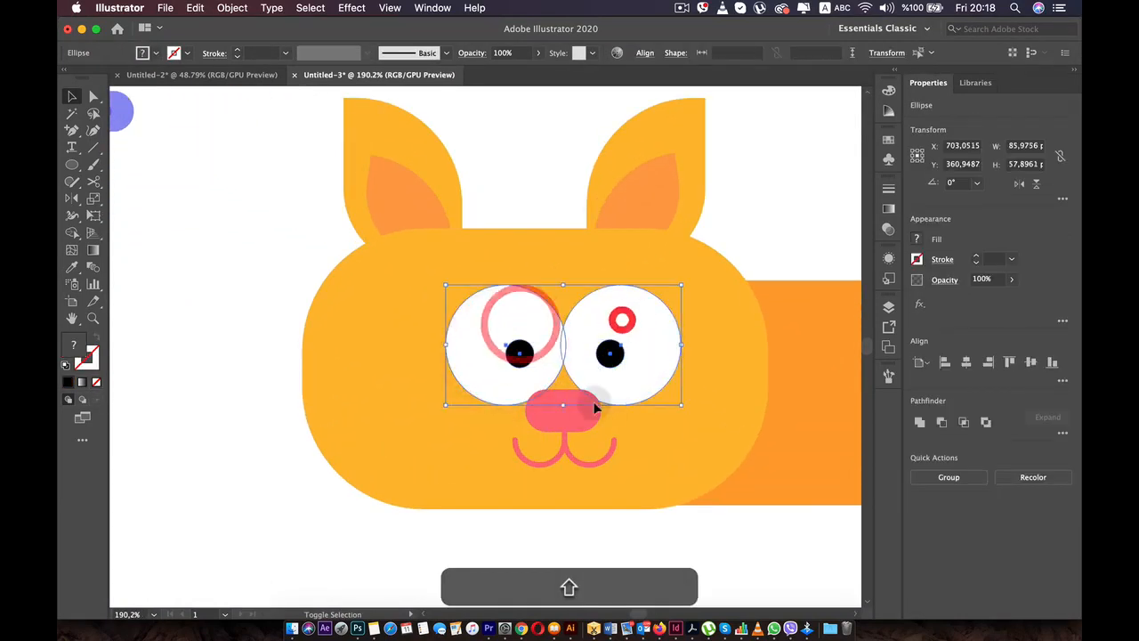
{"action": "left_click", "coordinate": [574, 424], "text": "shift"}
{"action": "left_click", "coordinate": [571, 454], "text": "shift"}
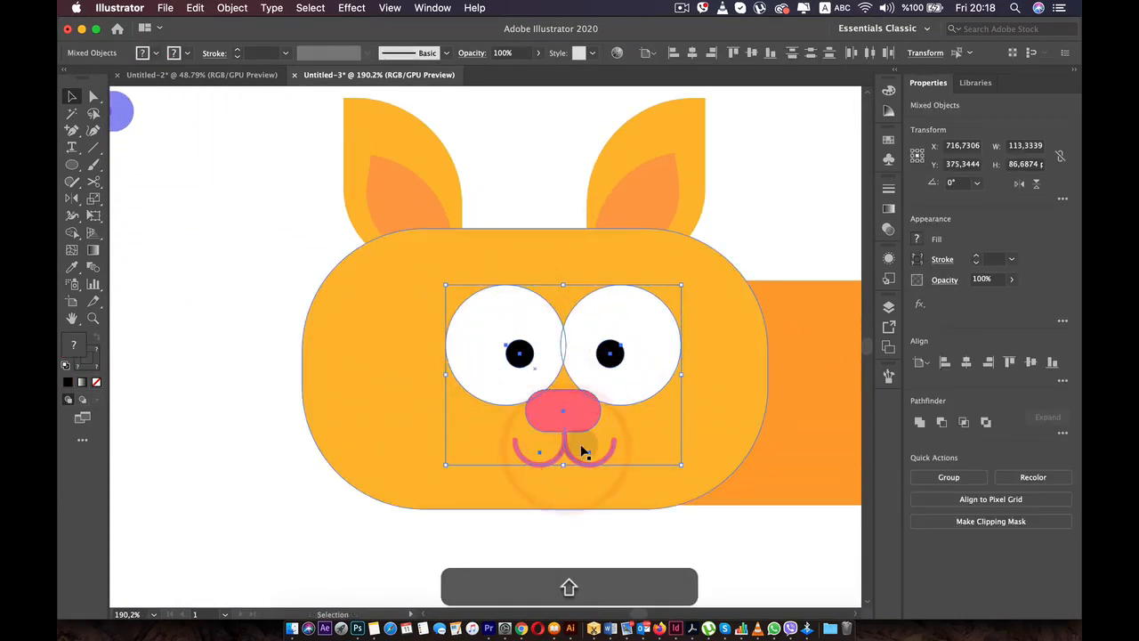
{"action": "key", "text": "Right"}
{"action": "key", "text": "Right"}
{"action": "key", "text": "Right"}
{"action": "key", "text": "Right"}
{"action": "key", "text": "Right"}
{"action": "key", "text": "Right"}
{"action": "key", "text": "Right"}
{"action": "key", "text": "Right"}
{"action": "key", "text": "Right"}
{"action": "key", "text": "Right"}
{"action": "key", "text": "Right"}
{"action": "key", "text": "Right"}
{"action": "key", "text": "Up"}
{"action": "key", "text": "Up"}
{"action": "key", "text": "Up"}
{"action": "key", "text": "Up"}
{"action": "key", "text": "Up"}
{"action": "key", "text": "Up"}
{"action": "key", "text": "Up"}
{"action": "key", "text": "Up"}
{"action": "key", "text": "Up"}
{"action": "key", "text": "Up"}
{"action": "key", "text": "Up"}
{"action": "key", "text": "Up"}
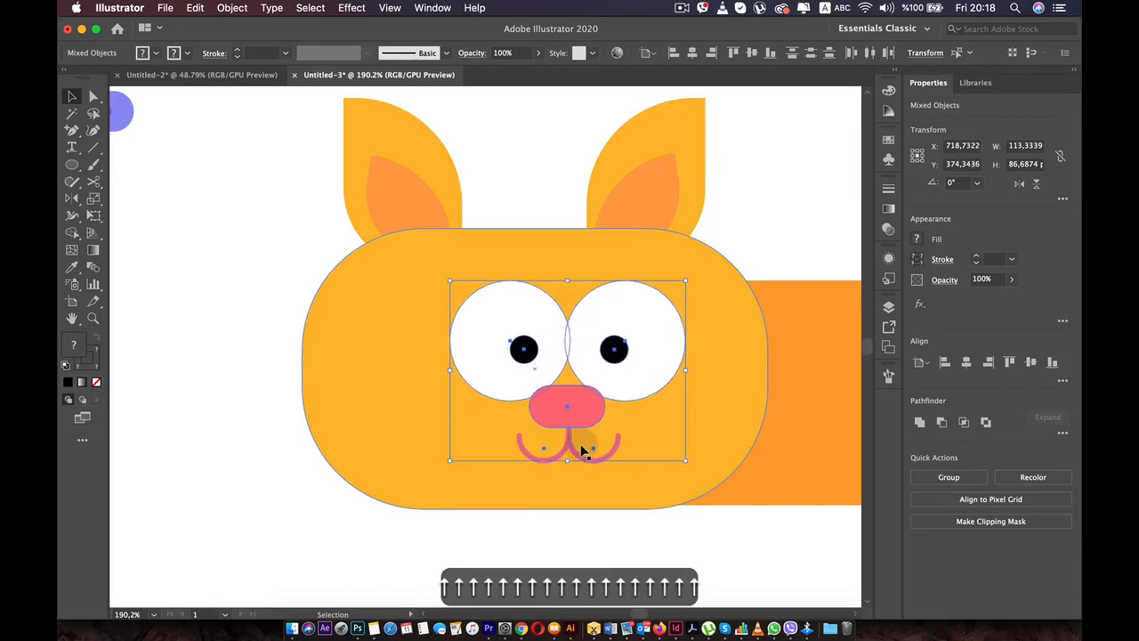
{"action": "key", "text": "Left"}
{"action": "key", "text": "Left"}
{"action": "key", "text": "Left"}
{"action": "key", "text": "Left"}
{"action": "key", "text": "Left"}
{"action": "key", "text": "Left"}
{"action": "key", "text": "Left"}
{"action": "key", "text": "Left"}
{"action": "key", "text": "Left"}
{"action": "key", "text": "Left"}
{"action": "key", "text": "Left"}
{"action": "left_click", "coordinate": [639, 557]}
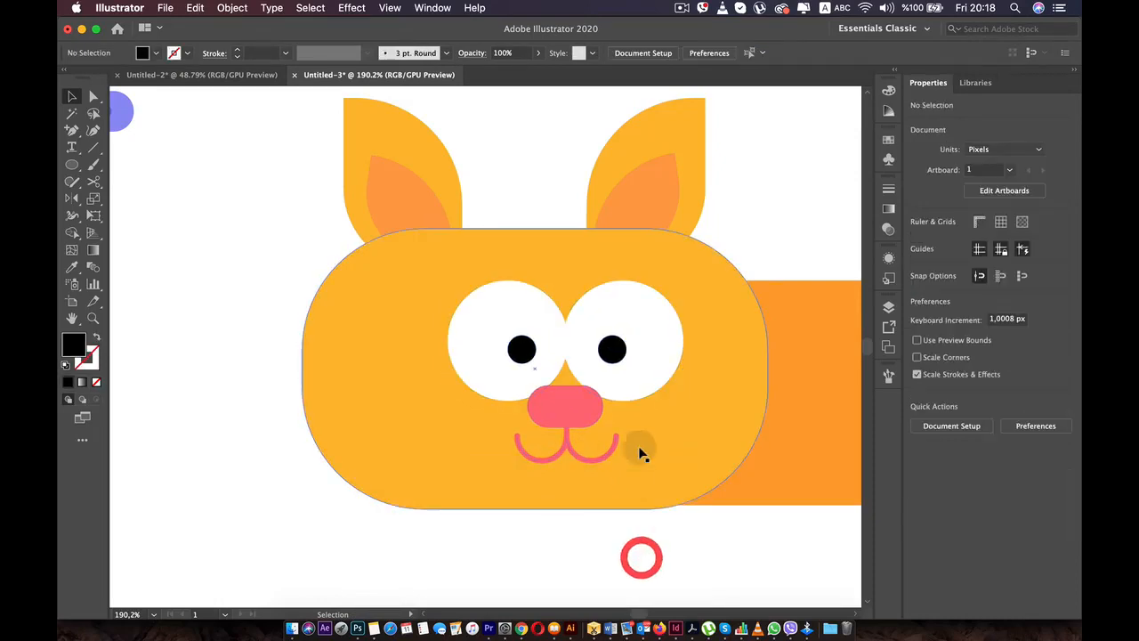
Draw a narrow vertical rectangle about 10 px wide and 34 px high above the body, to the right of the ears.
{"action": "left_click_drag", "start_coordinate": [651, 403], "coordinate": [570, 373]}
{"action": "scroll", "coordinate": [571, 431], "scroll_direction": "up", "scroll_amount": 3}
{"action": "scroll", "coordinate": [572, 555], "scroll_direction": "down", "scroll_amount": 1}
{"action": "left_click", "coordinate": [579, 573]}
{"action": "scroll", "coordinate": [338, 342], "scroll_direction": "down", "scroll_amount": 8}
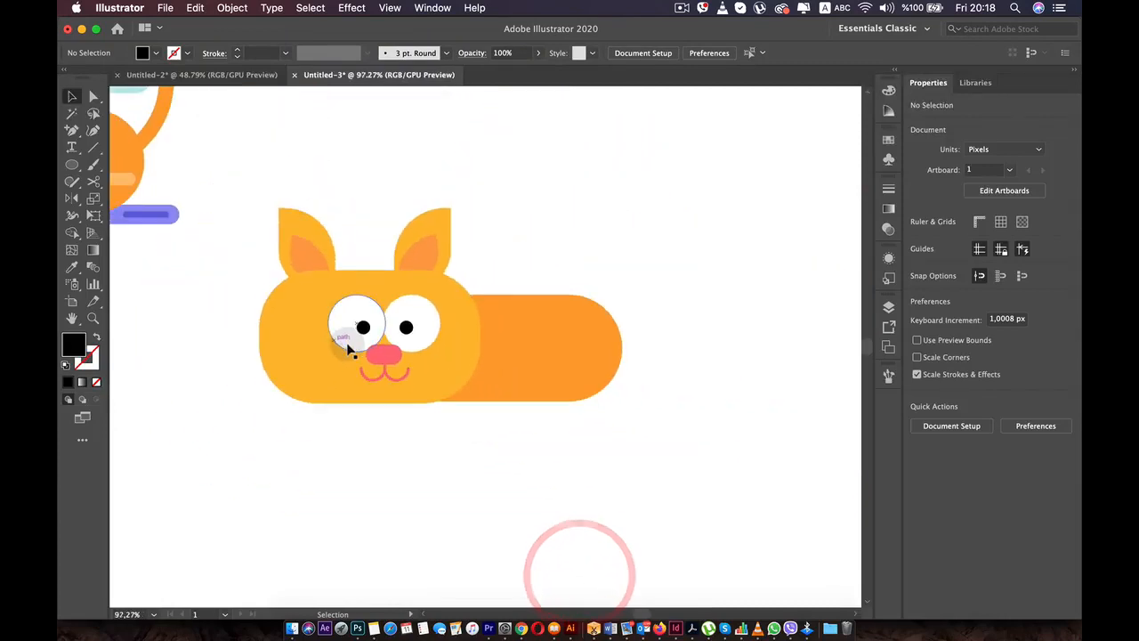
{"action": "scroll", "coordinate": [209, 247], "scroll_direction": "up", "scroll_amount": 4}
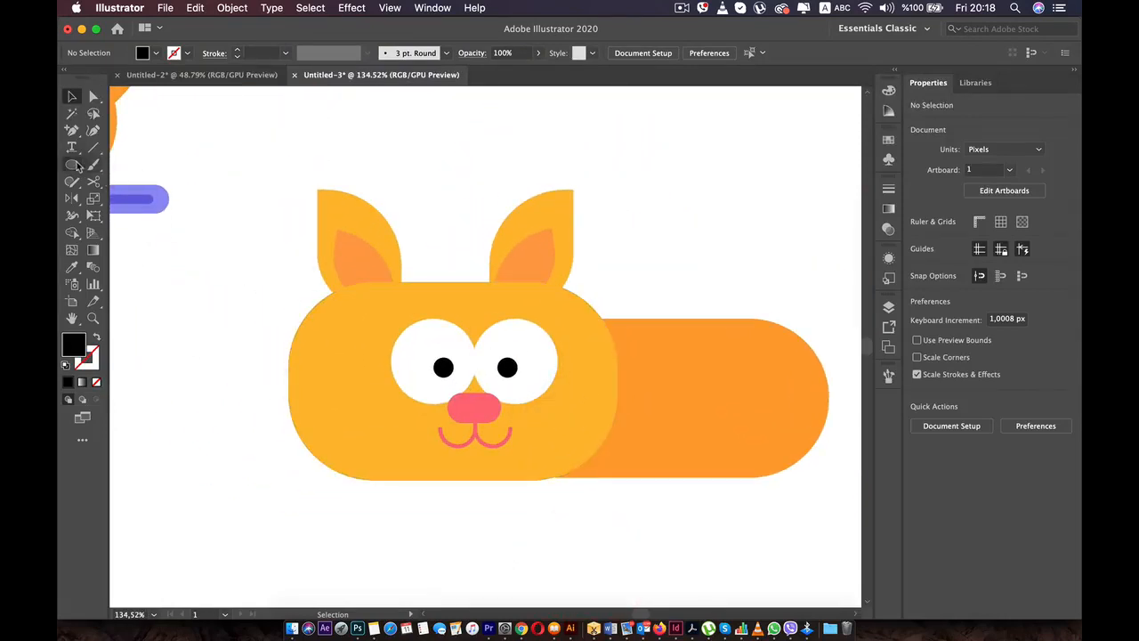
{"action": "mouse_move", "coordinate": [72, 165]}
{"action": "left_mouse_down"}
{"action": "mouse_move", "coordinate": [100, 186]}
{"action": "mouse_move", "coordinate": [134, 165]}
{"action": "left_mouse_up"}
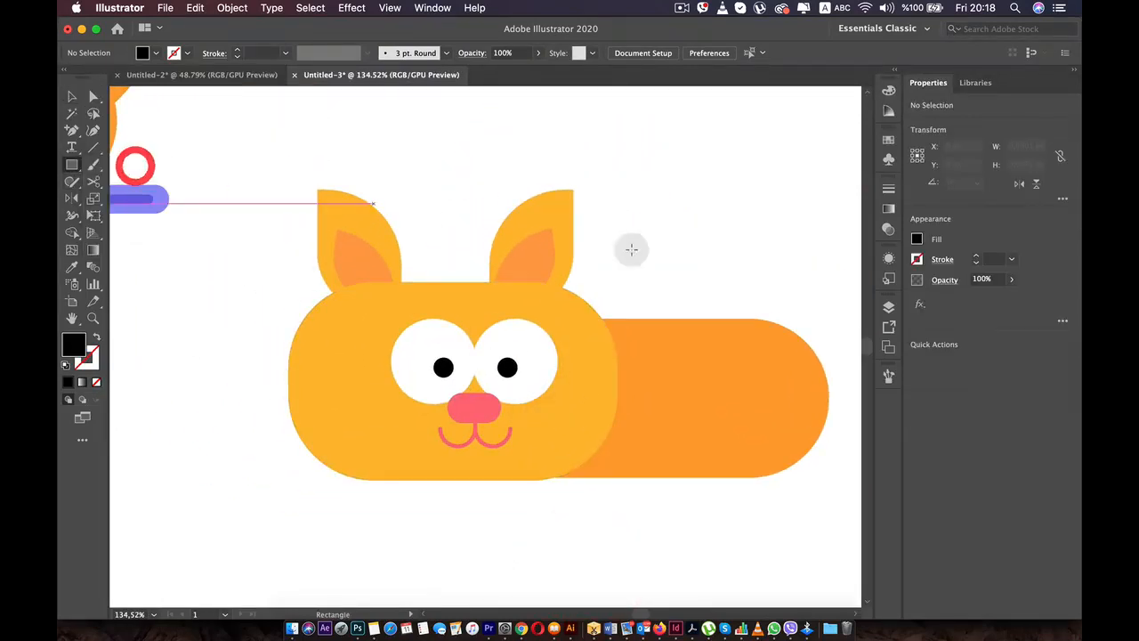
{"action": "left_click_drag", "start_coordinate": [664, 229], "coordinate": [667, 249]}
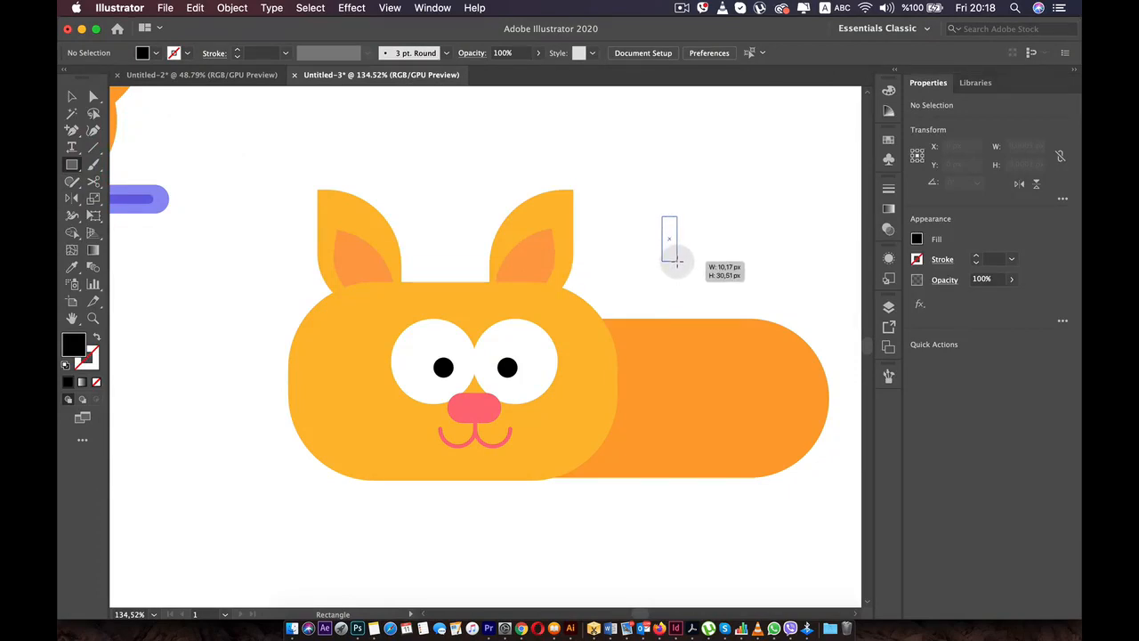
{"action": "left_click_drag", "start_coordinate": [675, 265], "coordinate": [675, 264]}
{"action": "scroll", "coordinate": [670, 242], "scroll_direction": "up", "scroll_amount": 4}
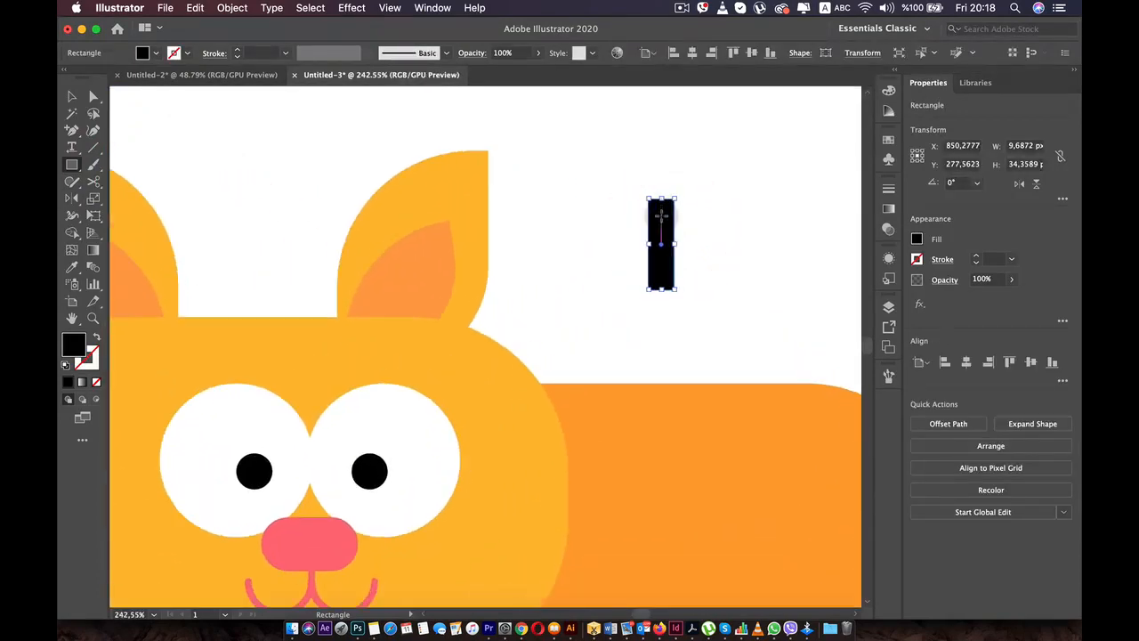
Fill the narrow rectangle with the pink colour sampled from the nose.
{"action": "key", "text": "i"}
{"action": "left_click", "coordinate": [321, 527]}
{"action": "key", "text": "v"}
{"action": "key", "text": "v"}
{"action": "key", "text": "v"}
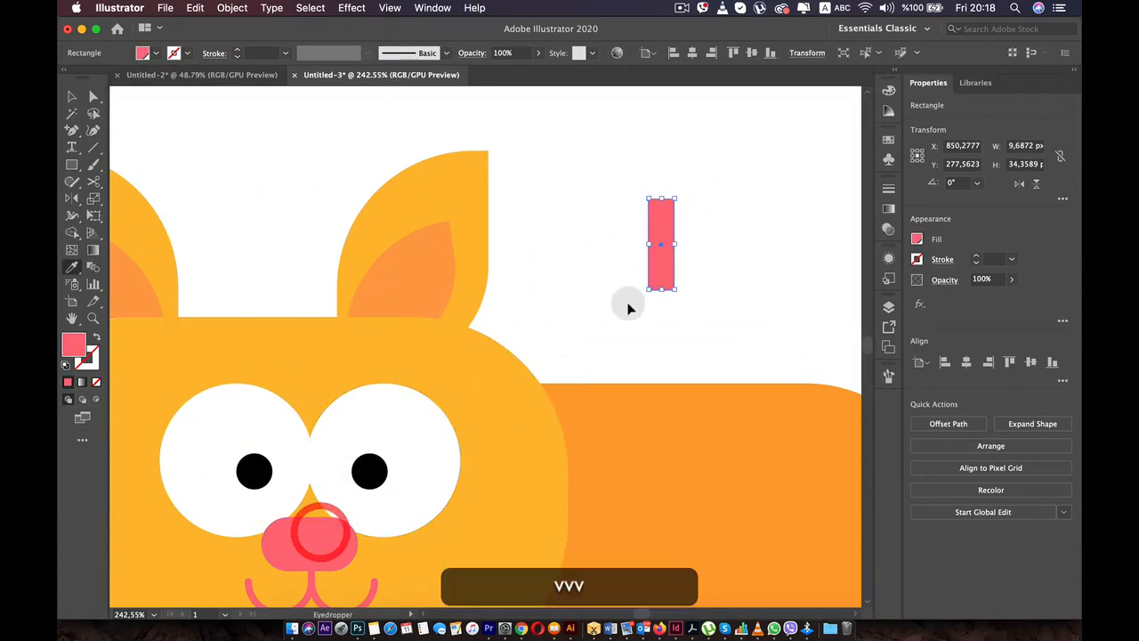
Move the pink bar onto the right cheek beside the mouth and fully round its corners.
{"action": "left_click", "coordinate": [661, 216]}
{"action": "left_click_drag", "start_coordinate": [665, 211], "coordinate": [429, 566]}
{"action": "key", "text": "c"}
{"action": "key", "text": "v"}
{"action": "key", "text": "space"}
{"action": "left_click_drag", "start_coordinate": [454, 509], "coordinate": [598, 347]}
{"action": "scroll", "coordinate": [603, 369], "scroll_direction": "up", "scroll_amount": 3}
{"action": "scroll", "coordinate": [597, 307], "scroll_direction": "up", "scroll_amount": 2}
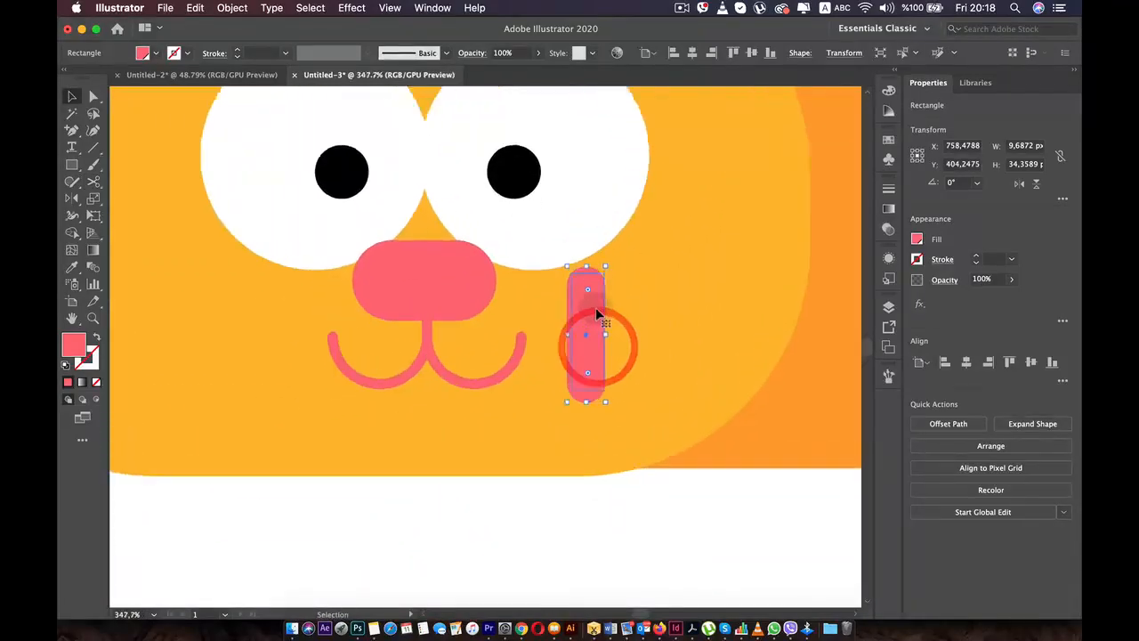
{"action": "scroll", "coordinate": [596, 310], "scroll_direction": "up", "scroll_amount": 1}
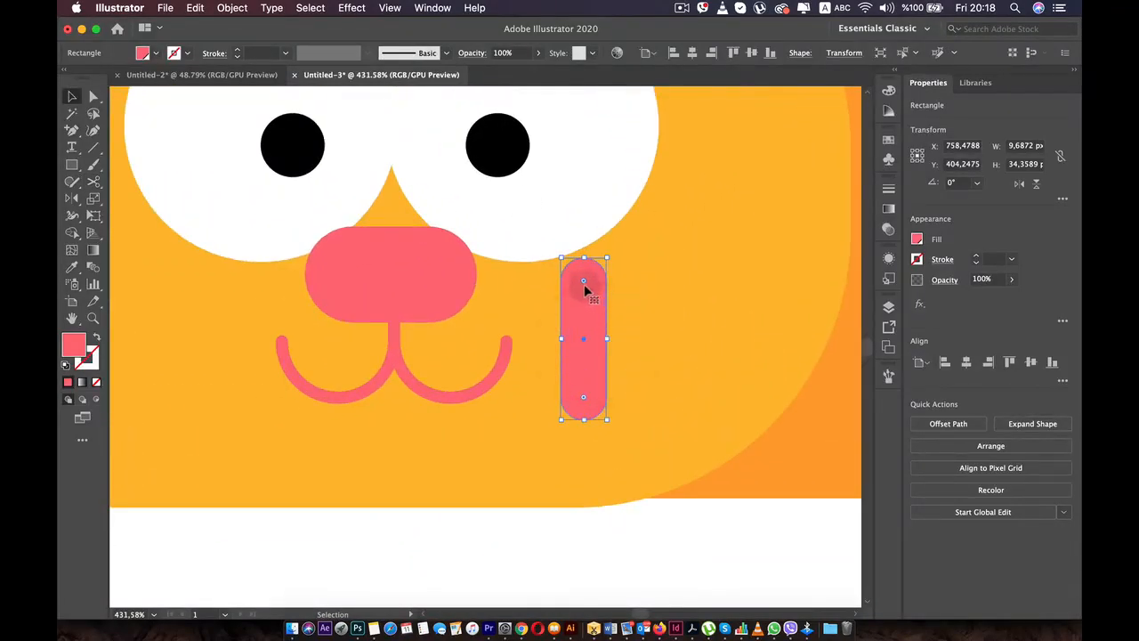
Reduce the bar's corner rounding and shrink it to about 5 px wide and 25 px high.
{"action": "left_click", "coordinate": [586, 341]}
{"action": "left_click_drag", "start_coordinate": [584, 283], "coordinate": [636, 198]}
{"action": "left_click_drag", "start_coordinate": [593, 340], "coordinate": [590, 339]}
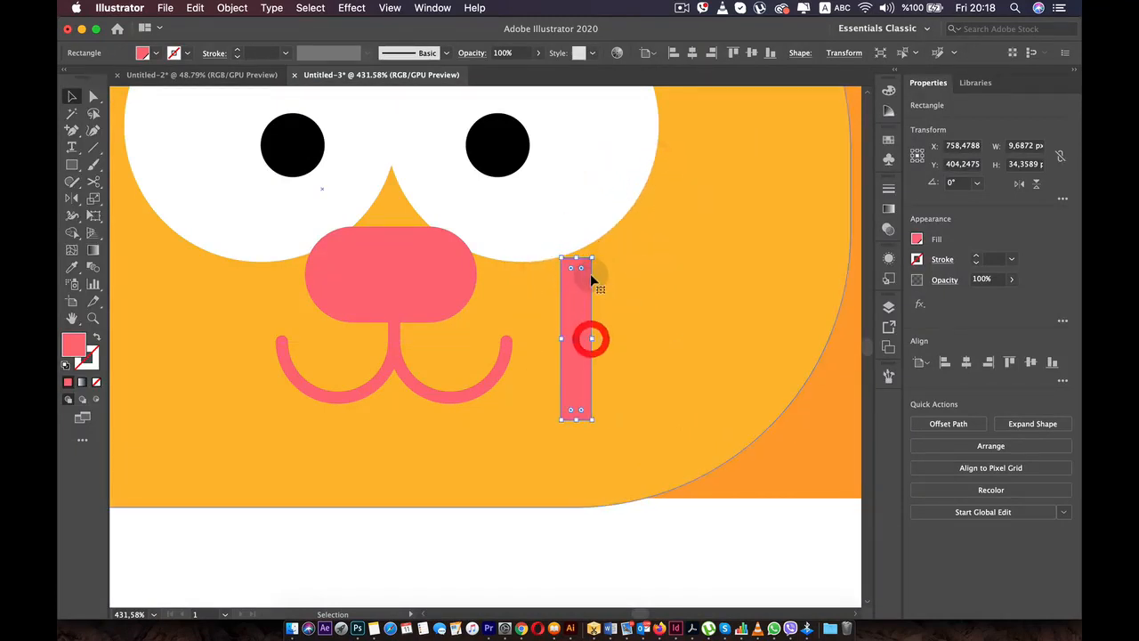
{"action": "left_click_drag", "start_coordinate": [575, 259], "coordinate": [573, 285]}
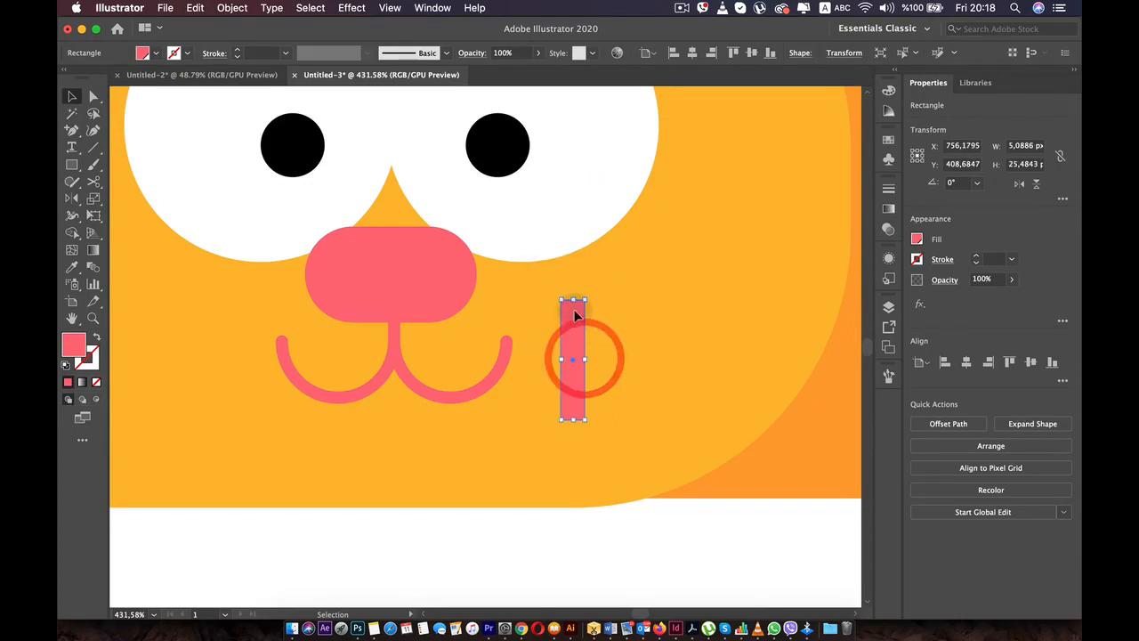
Fully round both ends of the shrunken bar to form a whisker, and leave isolation mode.
{"action": "double_click", "coordinate": [575, 313]}
{"action": "scroll", "coordinate": [575, 311], "scroll_direction": "up", "scroll_amount": 2}
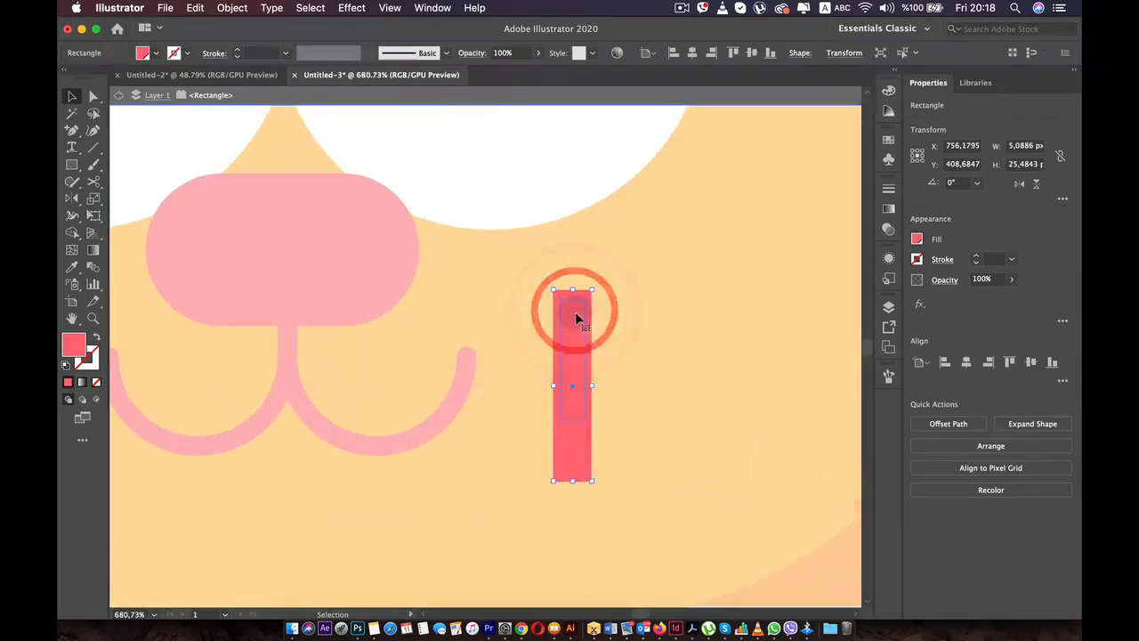
{"action": "left_click", "coordinate": [537, 389]}
{"action": "scroll", "coordinate": [551, 347], "scroll_direction": "down", "scroll_amount": 3}
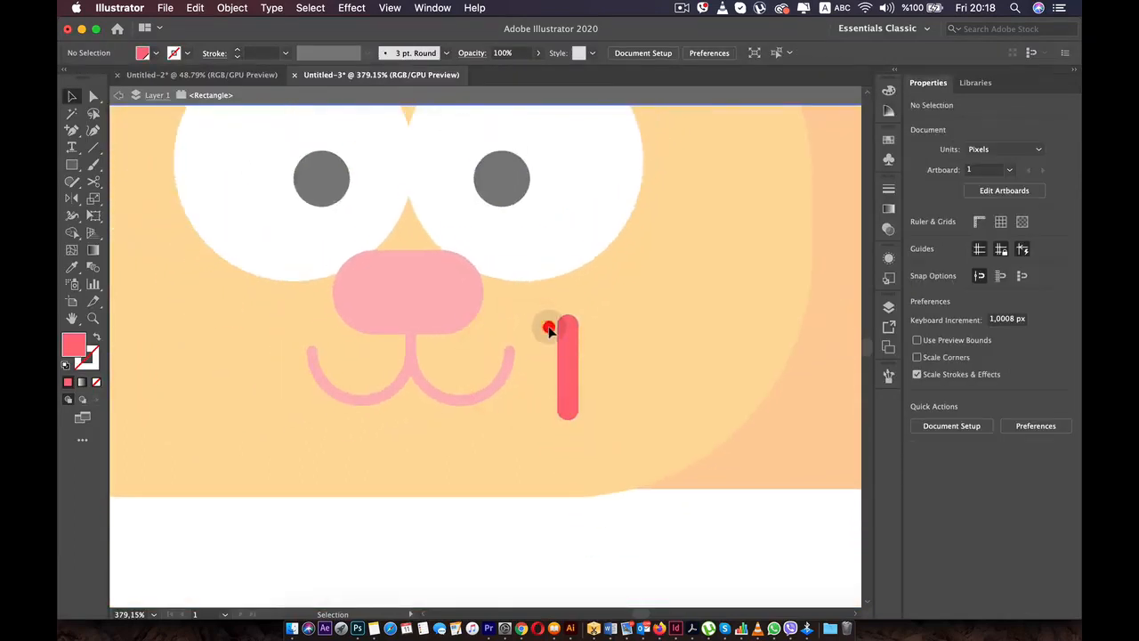
{"action": "double_click", "coordinate": [549, 329]}
Rotate the whisker to about 251° and place it on the right cheek at about X 769 px and Y 406 px.
{"action": "left_click", "coordinate": [563, 326]}
{"action": "left_click_drag", "start_coordinate": [562, 326], "coordinate": [628, 307]}
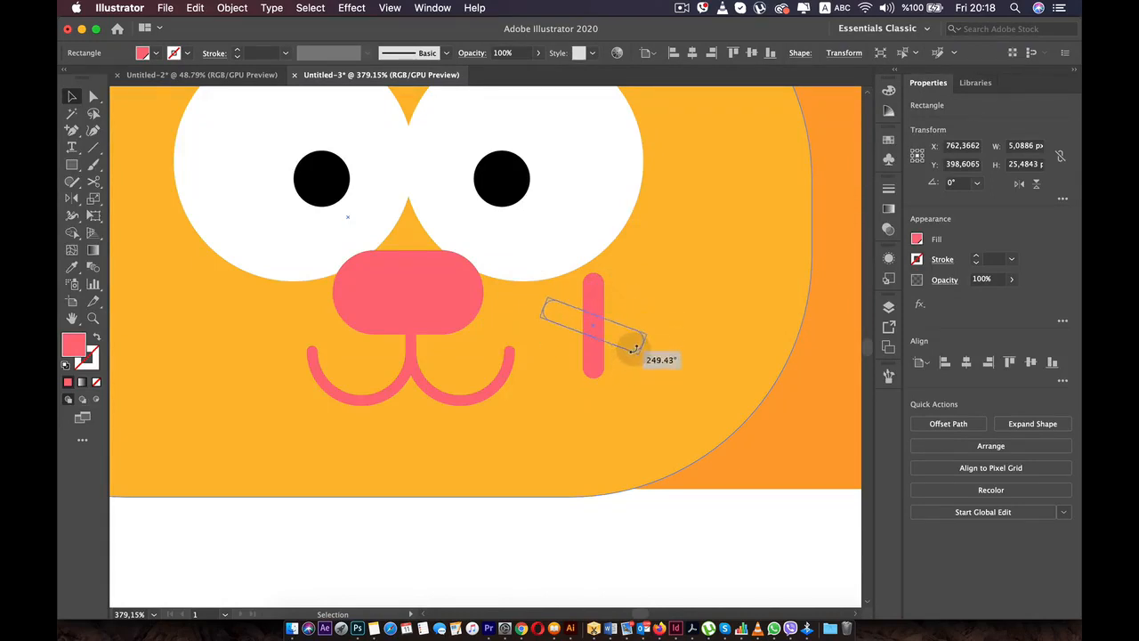
{"action": "left_click_drag", "start_coordinate": [634, 348], "coordinate": [635, 346]}
{"action": "left_click_drag", "start_coordinate": [580, 321], "coordinate": [610, 351]}
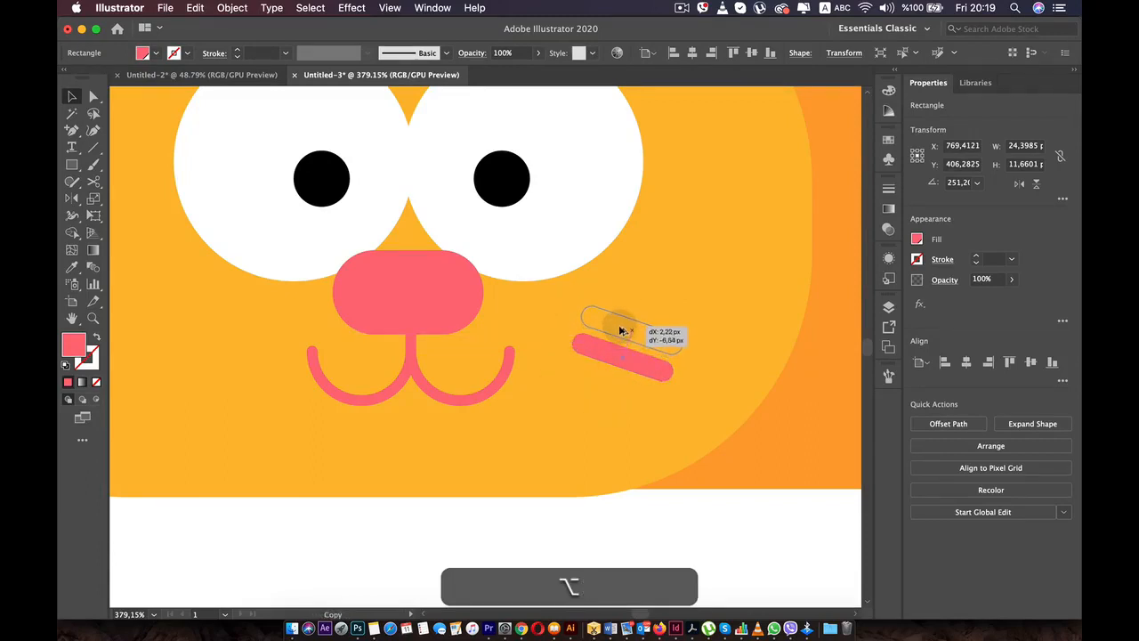
Make two copies of the whisker above the first, the middle one horizontal at 270° and the upper one tilted to about 286°.
{"action": "left_click_drag", "start_coordinate": [623, 328], "coordinate": [656, 275]}
{"action": "key", "text": "super+z"}
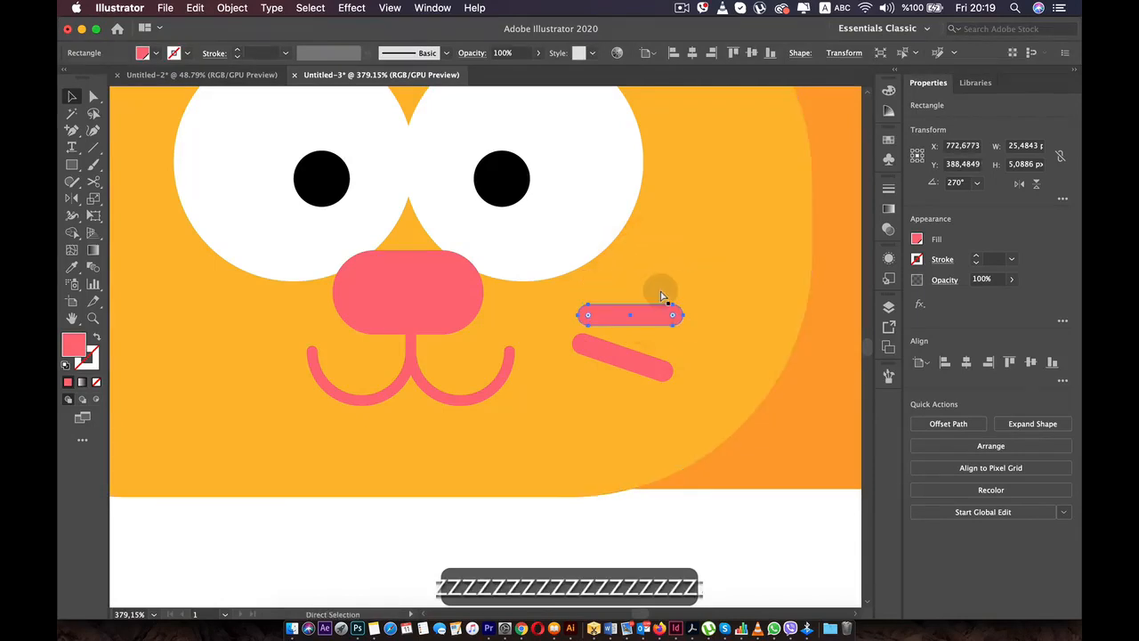
{"action": "left_click", "coordinate": [643, 314]}
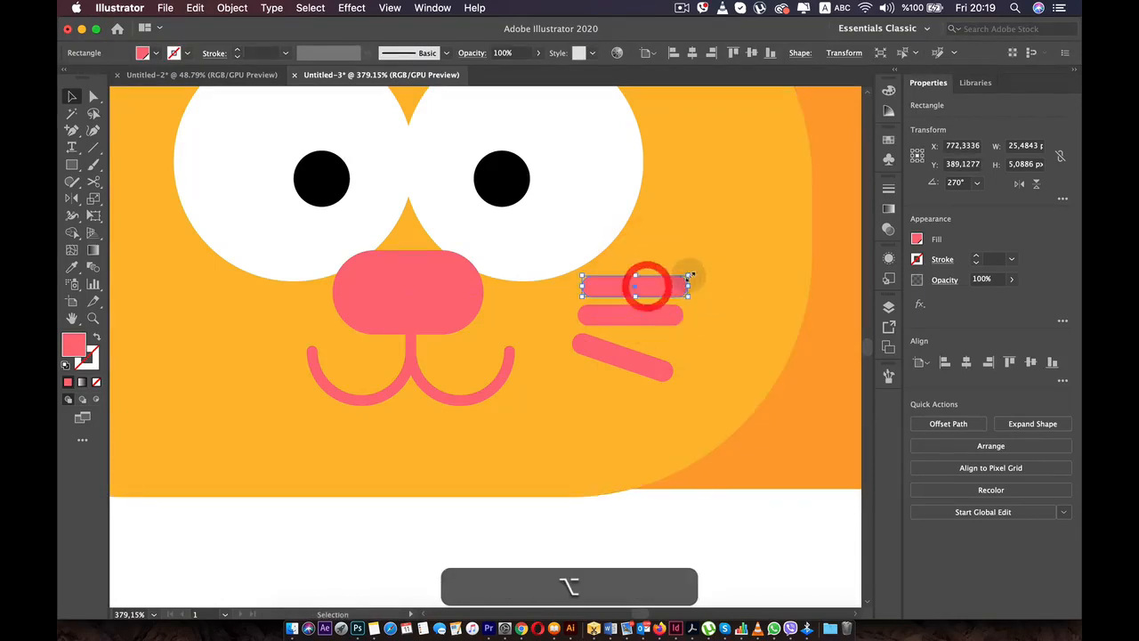
{"action": "left_click_drag", "start_coordinate": [689, 275], "coordinate": [639, 265]}
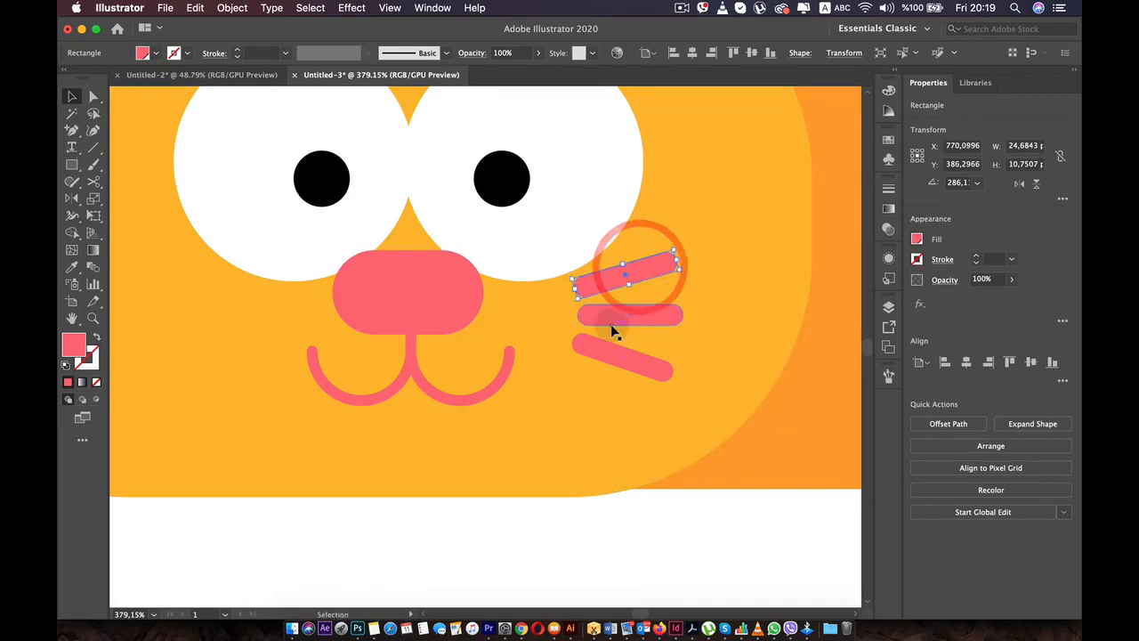
Scale the three whiskers down together and position them on the right cheek beside the mouth.
{"action": "left_click", "coordinate": [620, 315]}
{"action": "left_click", "coordinate": [614, 351], "text": "shift"}
{"action": "left_click", "coordinate": [634, 274], "text": "shift"}
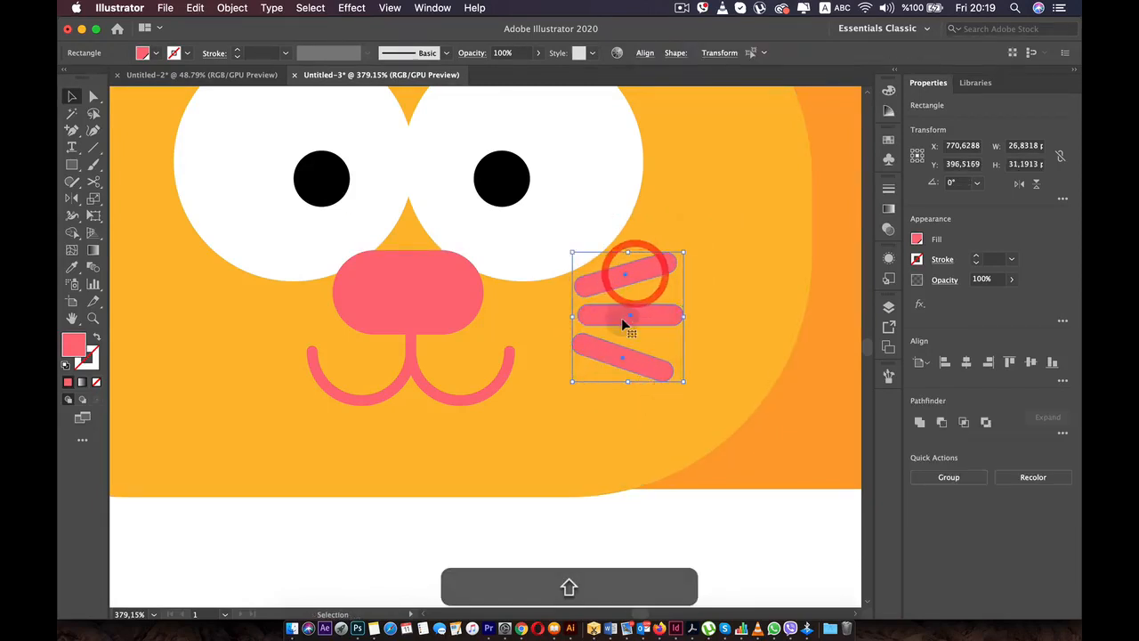
{"action": "left_click_drag", "start_coordinate": [626, 326], "coordinate": [632, 338]}
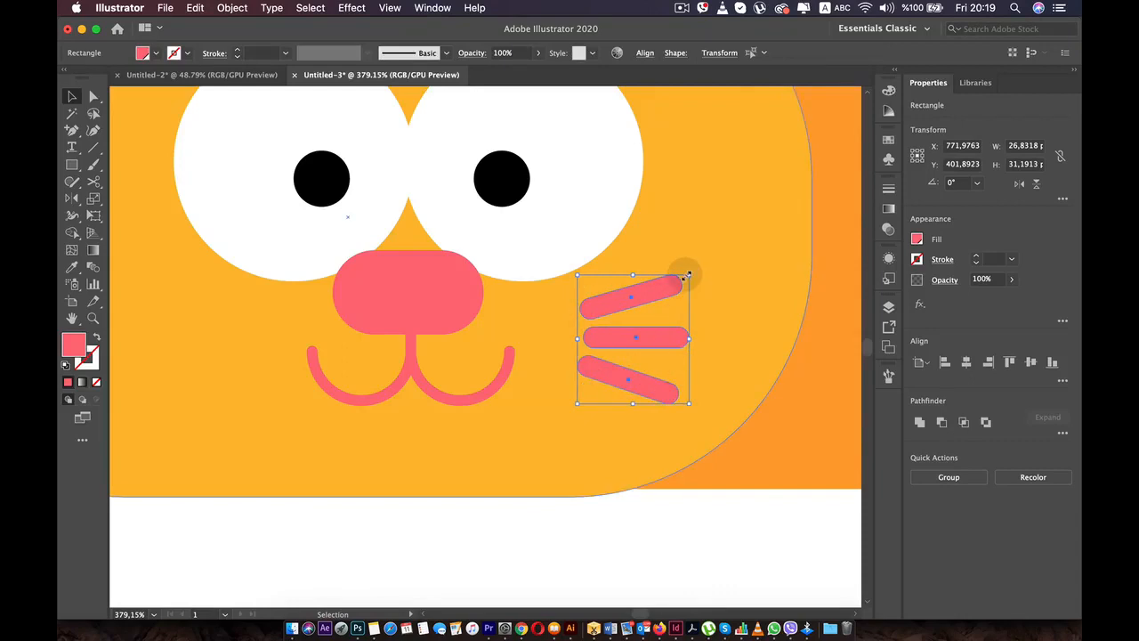
{"action": "left_click_drag", "start_coordinate": [688, 276], "coordinate": [667, 288]}
{"action": "left_click_drag", "start_coordinate": [622, 320], "coordinate": [625, 297]}
{"action": "left_click", "coordinate": [651, 536]}
{"action": "key", "text": "super+0"}
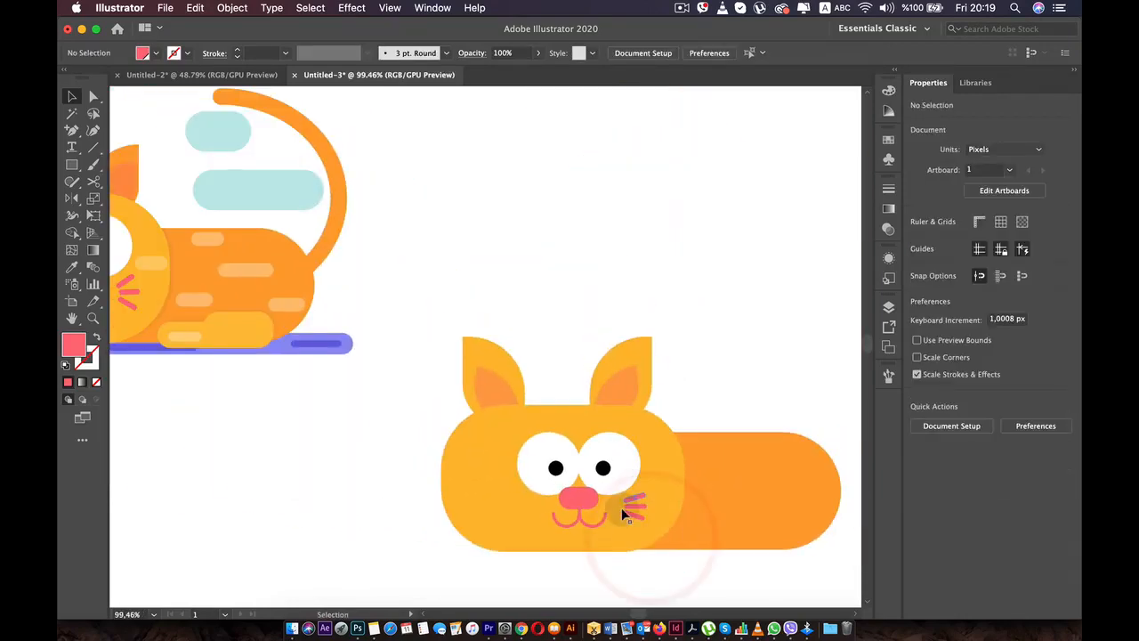
Adjust the spacing of the three whiskers individually, nudging the upper one left to about X 769.7 px.
{"action": "scroll", "coordinate": [622, 508], "scroll_direction": "down", "scroll_amount": 4}
{"action": "scroll", "coordinate": [588, 402], "scroll_direction": "up", "scroll_amount": 5}
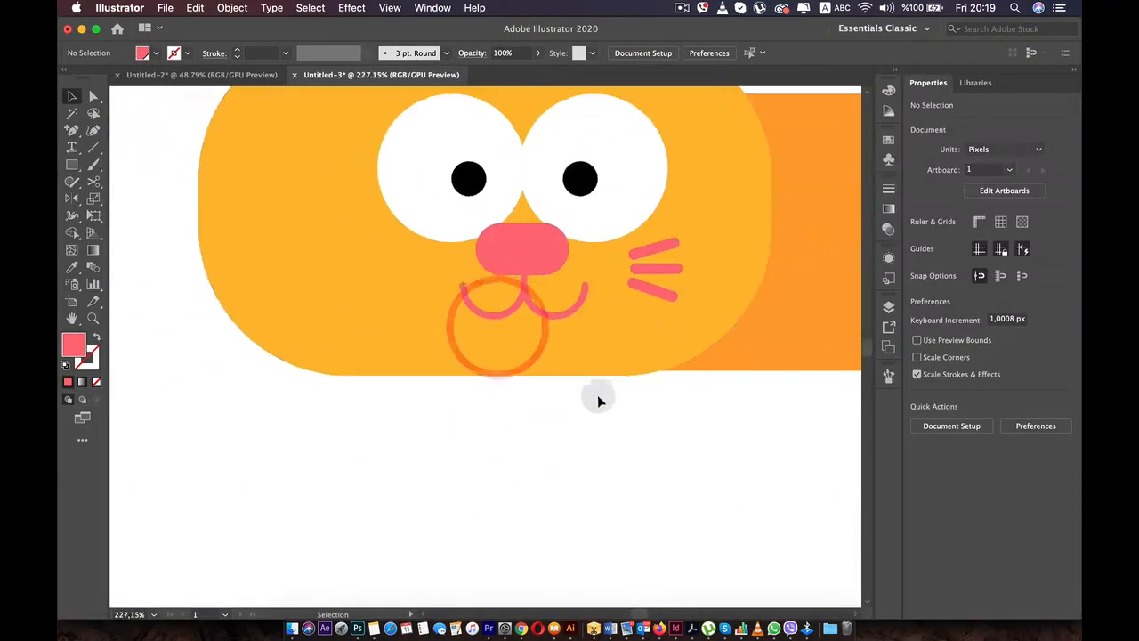
{"action": "scroll", "coordinate": [597, 401], "scroll_direction": "down", "scroll_amount": 2}
{"action": "scroll", "coordinate": [610, 425], "scroll_direction": "up", "scroll_amount": 4}
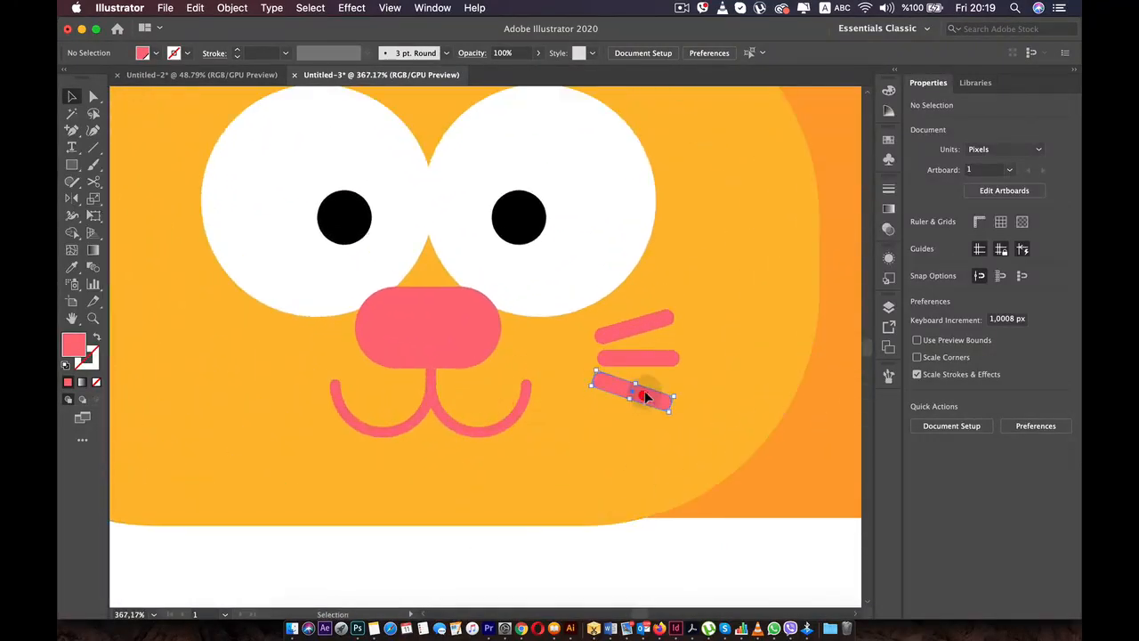
{"action": "left_click_drag", "start_coordinate": [644, 394], "coordinate": [648, 399]}
{"action": "left_click_drag", "start_coordinate": [647, 356], "coordinate": [654, 323]}
{"action": "key", "text": "Left"}
{"action": "key", "text": "Left"}
{"action": "key", "text": "Left"}
{"action": "key", "text": "Left"}
{"action": "key", "text": "Left"}
{"action": "key", "text": "Left"}
{"action": "key", "text": "Left"}
{"action": "key", "text": "Left"}
{"action": "key", "text": "Left"}
{"action": "key", "text": "Left"}
{"action": "key", "text": "Left"}
{"action": "key", "text": "Left"}
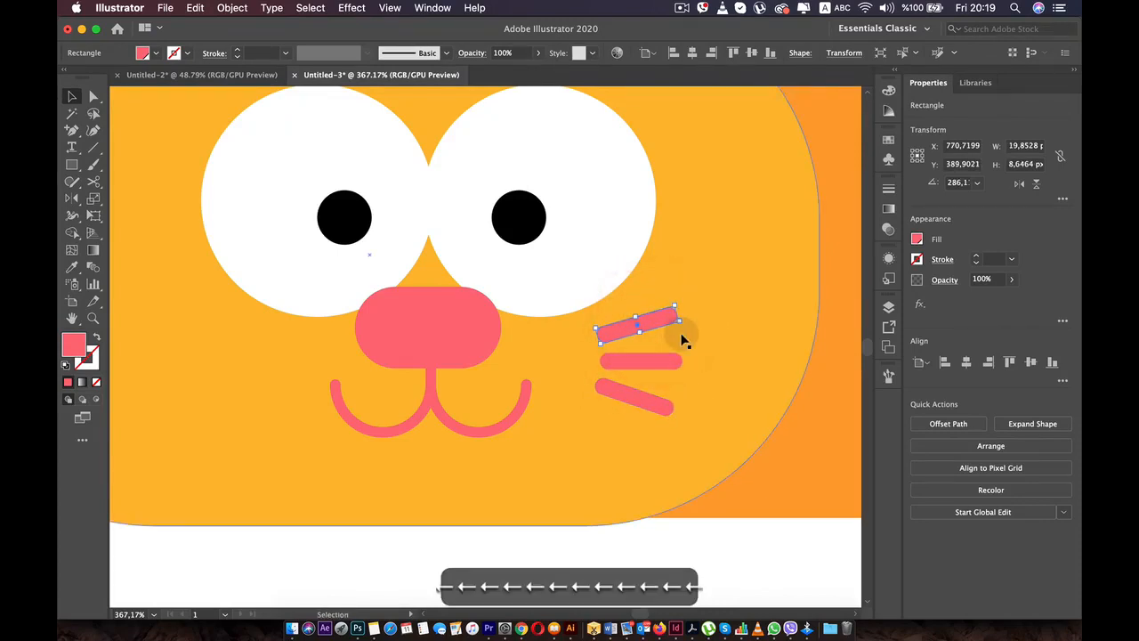
Duplicate the three whiskers onto the left cheek and reflect the copies across the vertical axis.
{"action": "left_click", "coordinate": [615, 357], "text": "shift"}
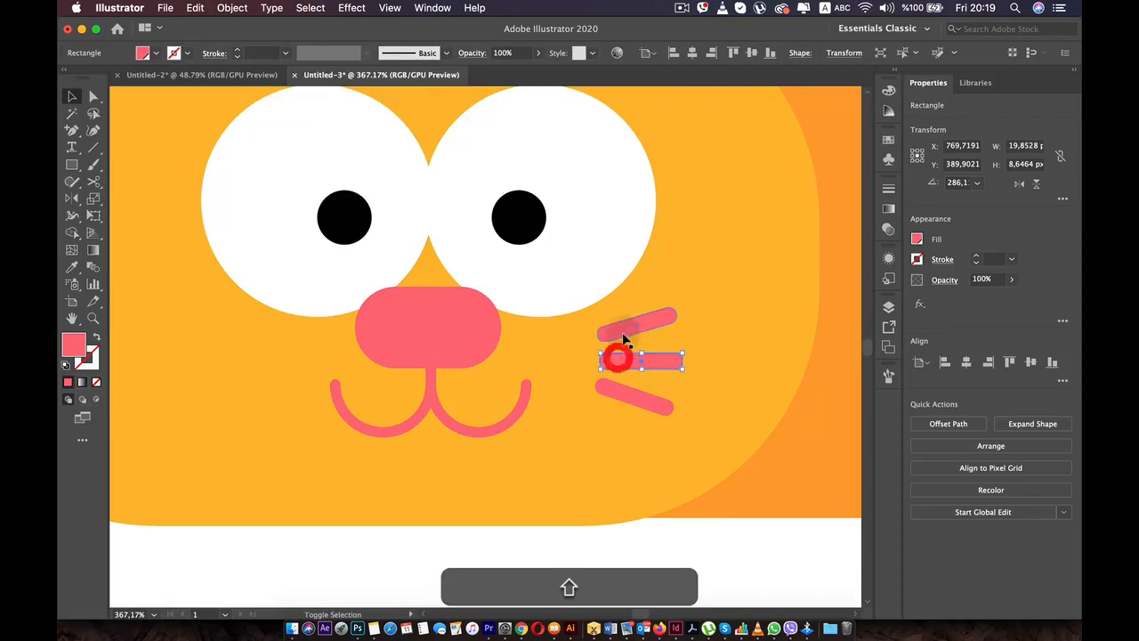
{"action": "left_click", "coordinate": [626, 387], "text": "shift"}
{"action": "scroll", "coordinate": [626, 386], "scroll_direction": "down", "scroll_amount": 2}
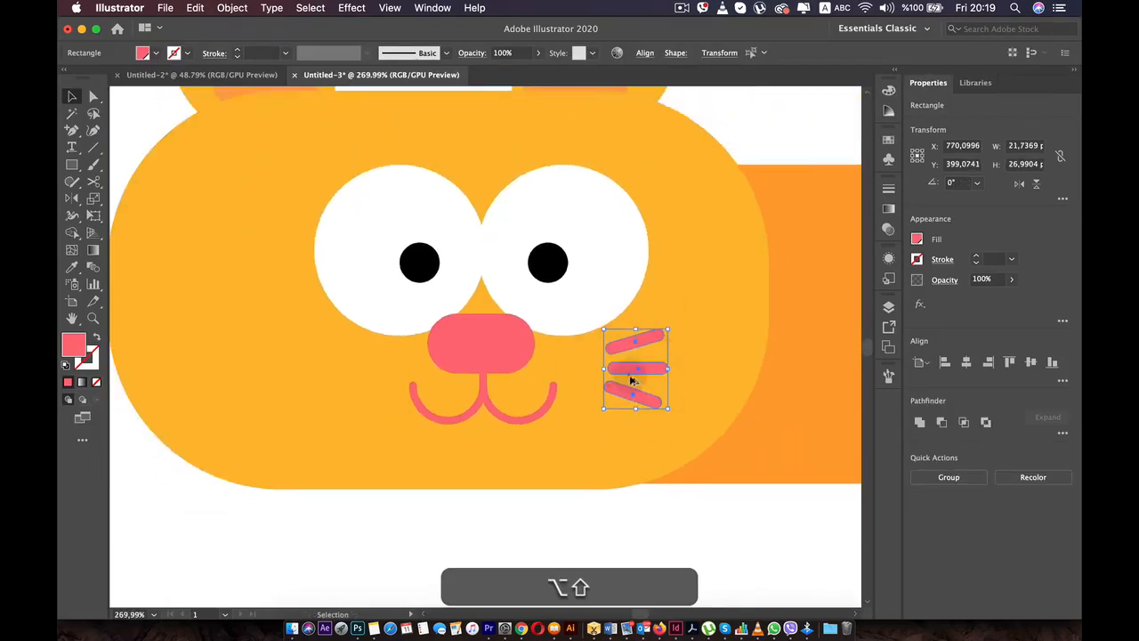
{"action": "left_click_drag", "start_coordinate": [631, 381], "coordinate": [351, 377]}
{"action": "right_click", "coordinate": [352, 377]}
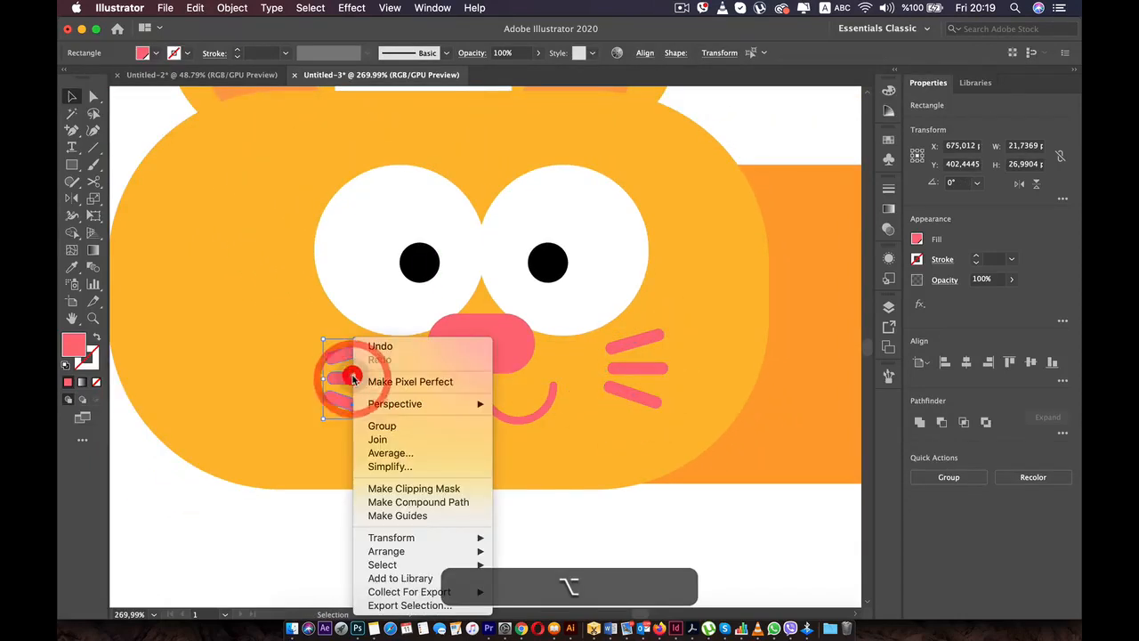
{"action": "mouse_move", "coordinate": [431, 541]}
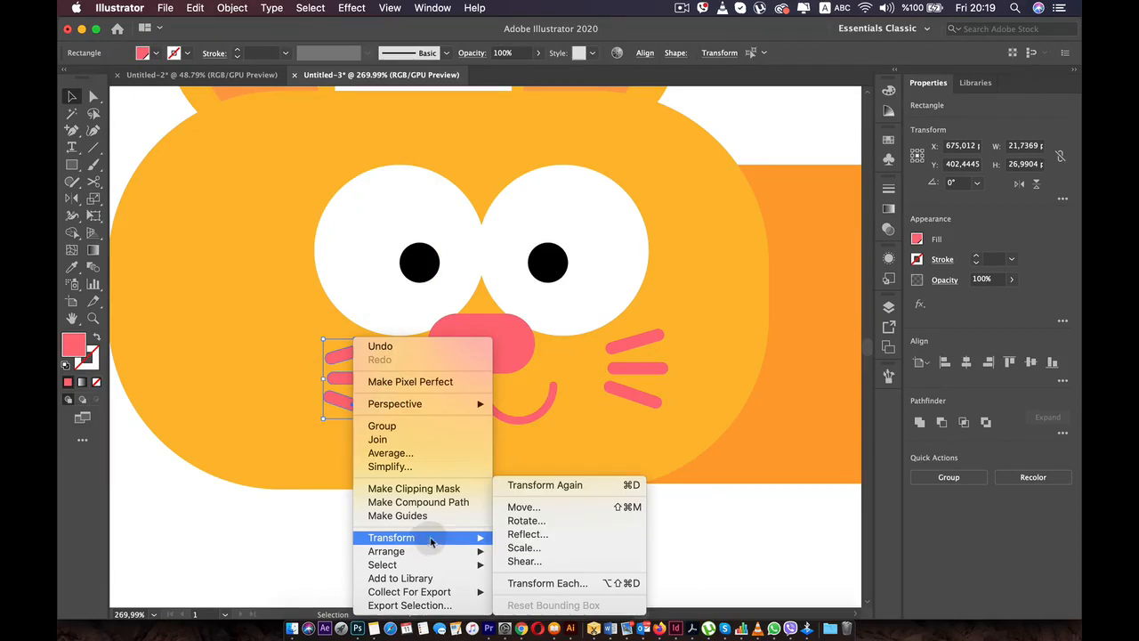
{"action": "left_click", "coordinate": [534, 533]}
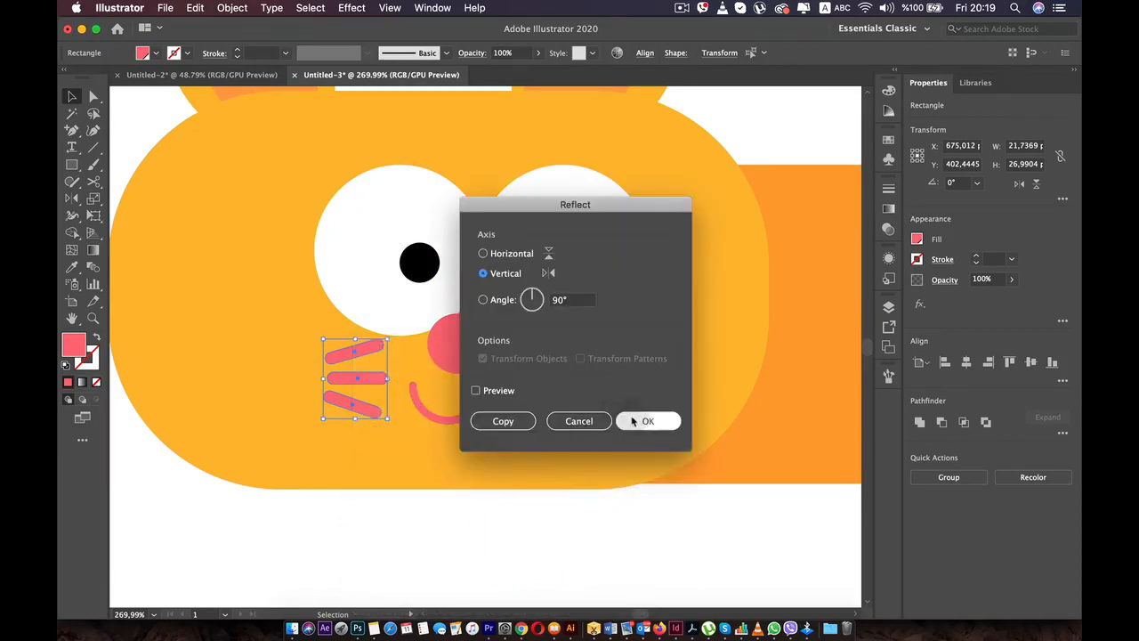
{"action": "left_click", "coordinate": [634, 422]}
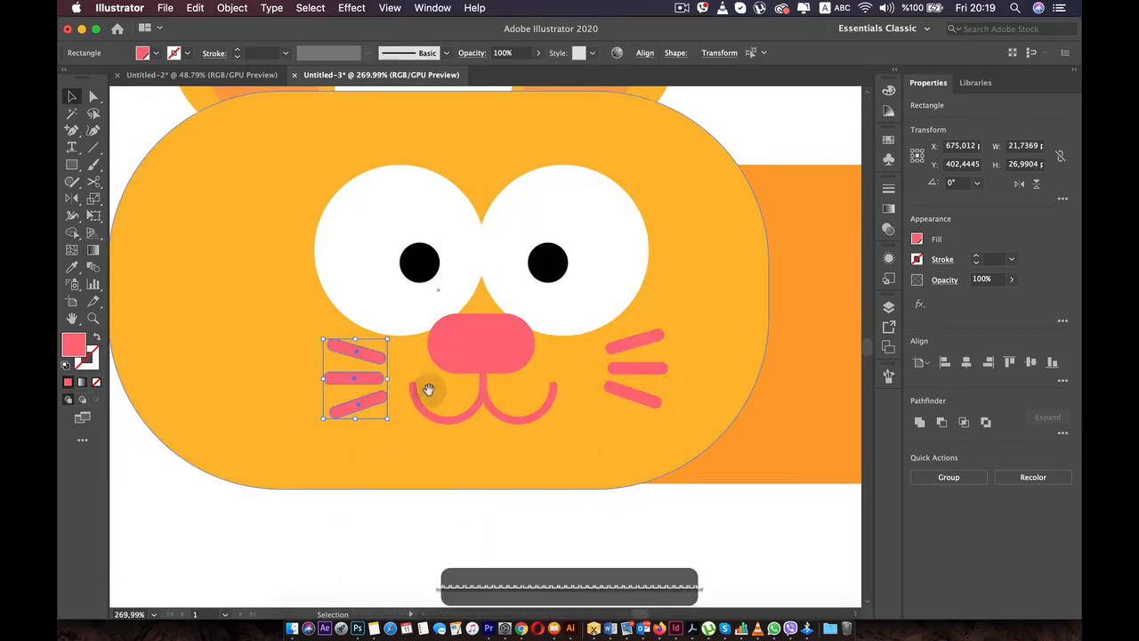
Nudge the left-cheek whiskers into line with the right ones, to about X 674 px and Y 401 px.
{"action": "scroll", "coordinate": [427, 389], "scroll_direction": "left", "scroll_amount": 3}
{"action": "key", "text": "Up"}
{"action": "key", "text": "Up"}
{"action": "key", "text": "Up"}
{"action": "key", "text": "Up"}
{"action": "key", "text": "Up"}
{"action": "key", "text": "Up"}
{"action": "key", "text": "Up"}
{"action": "key", "text": "Up"}
{"action": "key", "text": "Up"}
{"action": "key", "text": "Up"}
{"action": "key", "text": "Up"}
{"action": "key", "text": "Up"}
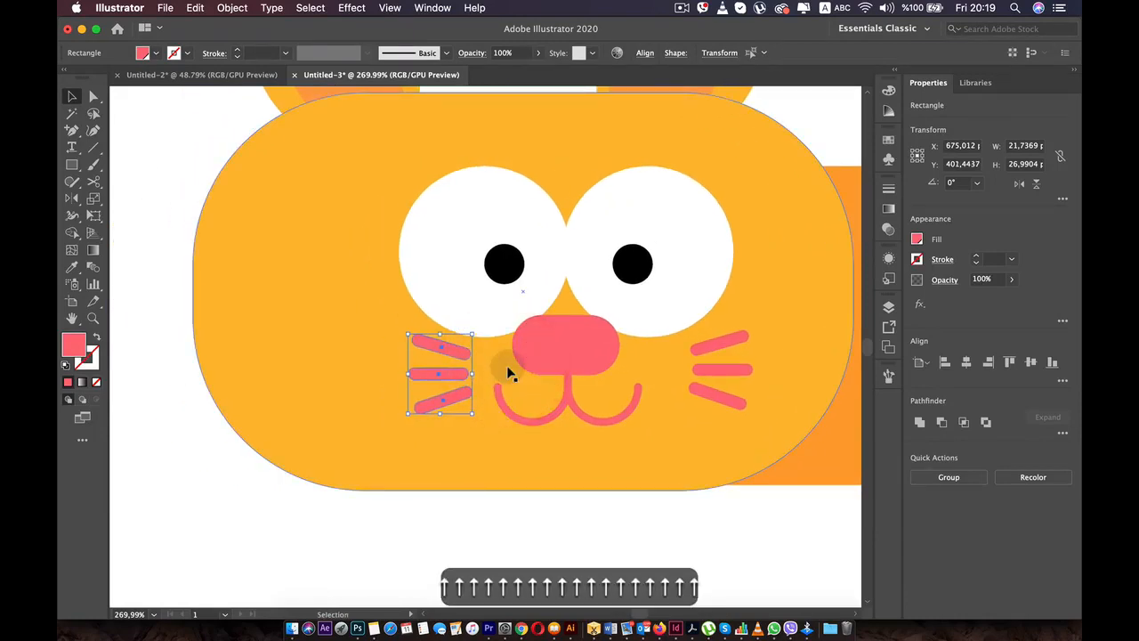
{"action": "key", "text": "Down"}
{"action": "key", "text": "Down"}
{"action": "key", "text": "Down"}
{"action": "key", "text": "Down"}
{"action": "key", "text": "Down"}
{"action": "key", "text": "Down"}
{"action": "key", "text": "Down"}
{"action": "key", "text": "Down"}
{"action": "key", "text": "Down"}
{"action": "key", "text": "Down"}
{"action": "key", "text": "Down"}
{"action": "key", "text": "Down"}
{"action": "key", "text": "Left"}
{"action": "key", "text": "Left"}
{"action": "key", "text": "Left"}
{"action": "key", "text": "Left"}
{"action": "key", "text": "Left"}
{"action": "key", "text": "Left"}
{"action": "key", "text": "Left"}
{"action": "key", "text": "Left"}
{"action": "key", "text": "Left"}
{"action": "key", "text": "Left"}
{"action": "key", "text": "Left"}
{"action": "key", "text": "Left"}
{"action": "key", "text": "Left"}
{"action": "key", "text": "Left"}
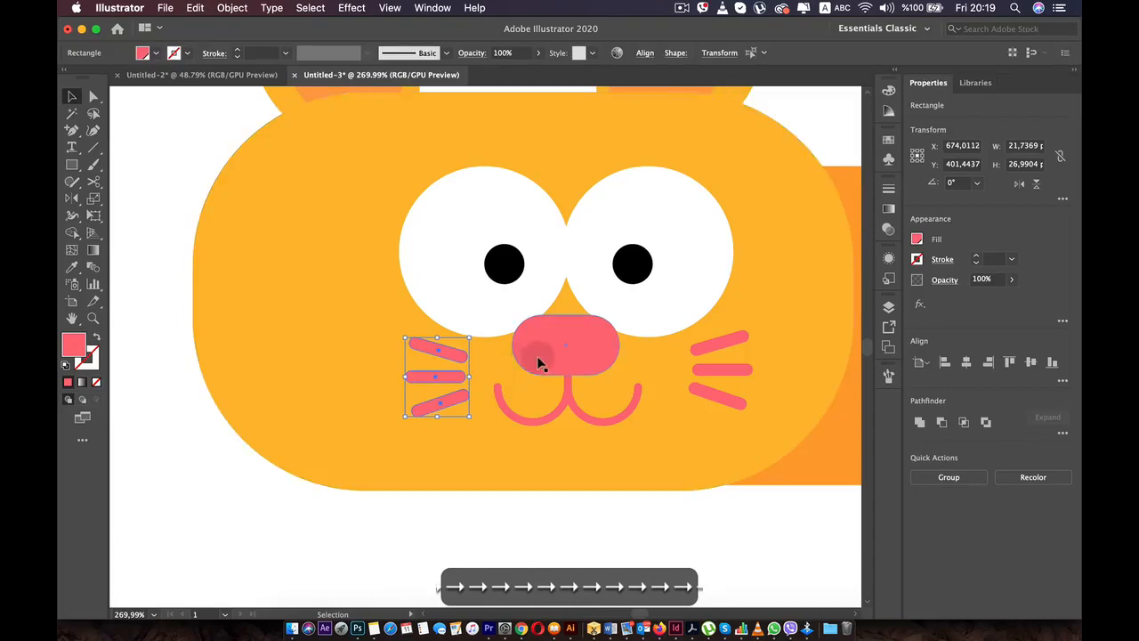
{"action": "left_click", "coordinate": [653, 564]}
Draw a circle about 276 px in diameter and place it over the rear of the cat's body.
{"action": "scroll", "coordinate": [763, 477], "scroll_direction": "down", "scroll_amount": 5}
{"action": "key", "text": "space"}
{"action": "left_click_drag", "start_coordinate": [768, 398], "coordinate": [460, 231]}
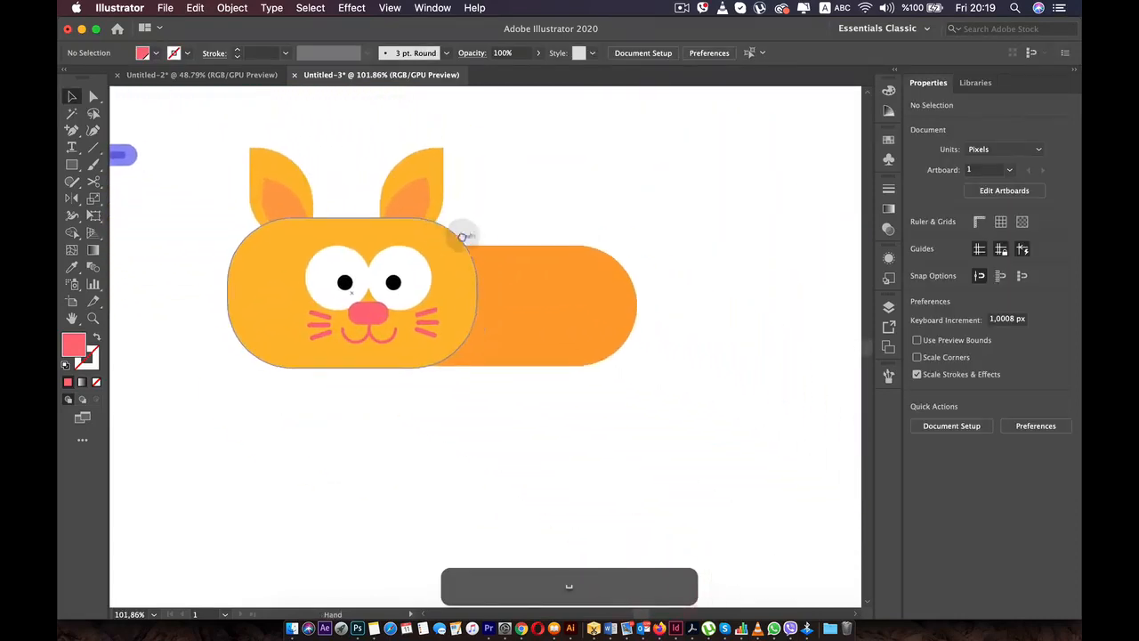
{"action": "scroll", "coordinate": [276, 322], "scroll_direction": "down", "scroll_amount": 2}
{"action": "scroll", "coordinate": [276, 320], "scroll_direction": "down", "scroll_amount": 3}
{"action": "key", "text": "space"}
{"action": "left_click_drag", "start_coordinate": [196, 261], "coordinate": [379, 315]}
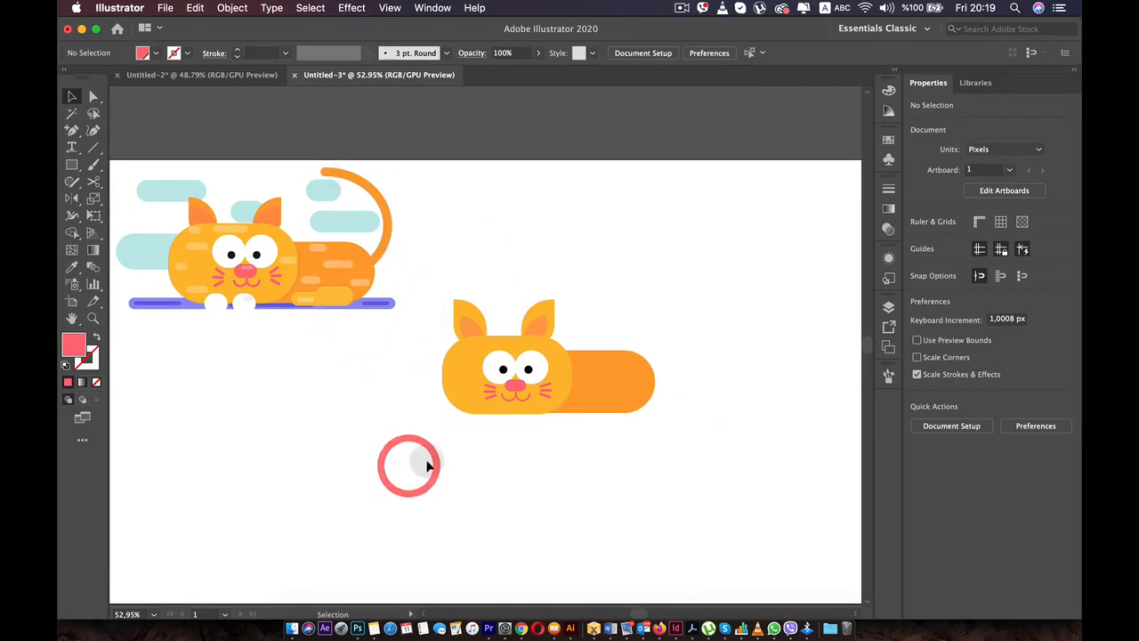
{"action": "scroll", "coordinate": [503, 434], "scroll_direction": "up", "scroll_amount": 1}
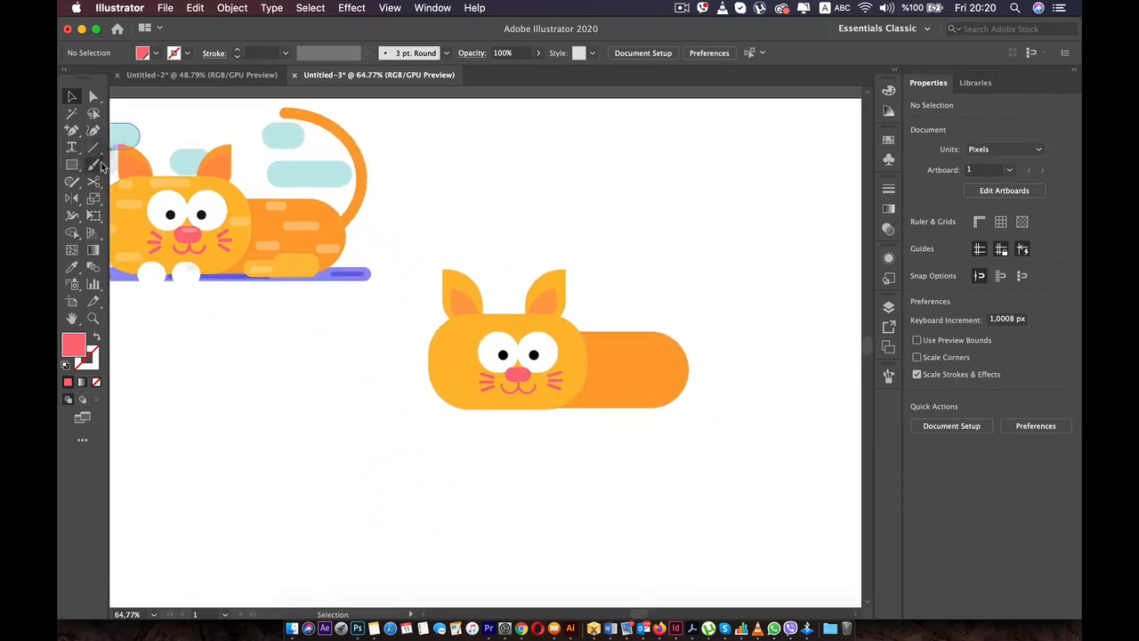
{"action": "left_click_drag", "start_coordinate": [68, 167], "coordinate": [124, 200]}
{"action": "left_click_drag", "start_coordinate": [627, 206], "coordinate": [671, 345]}
{"action": "key", "text": "v"}
{"action": "left_click_drag", "start_coordinate": [714, 304], "coordinate": [701, 322]}
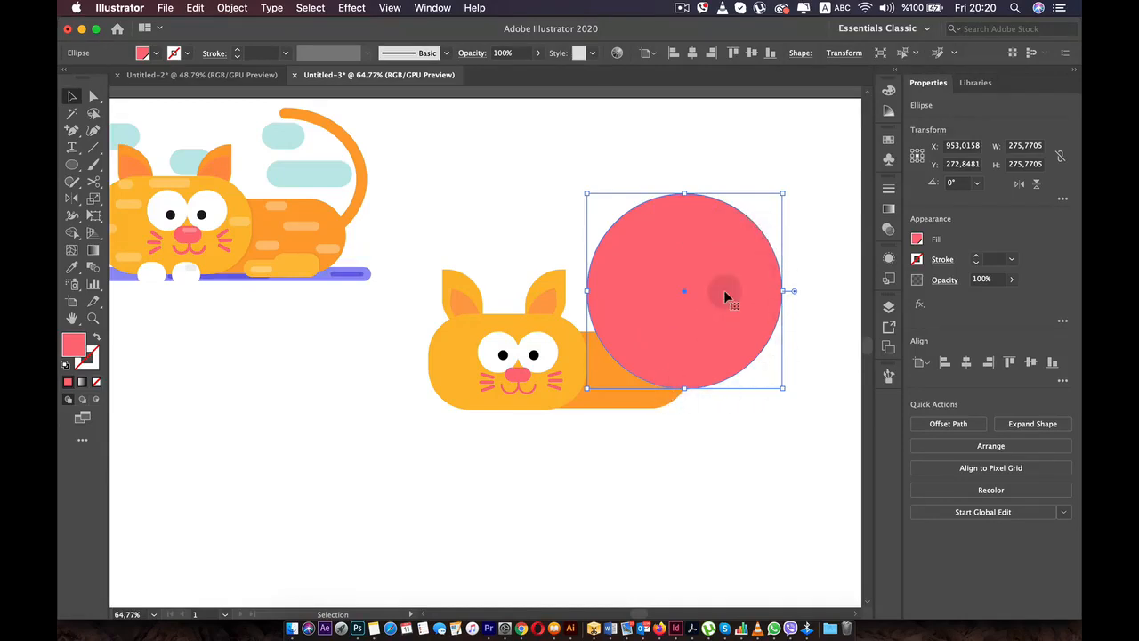
Shrink the circle to about 234 px in diameter and give it a 13 pt stroke in the body's orange.
{"action": "left_click_drag", "start_coordinate": [781, 192], "coordinate": [753, 223]}
{"action": "left_click", "coordinate": [976, 259]}
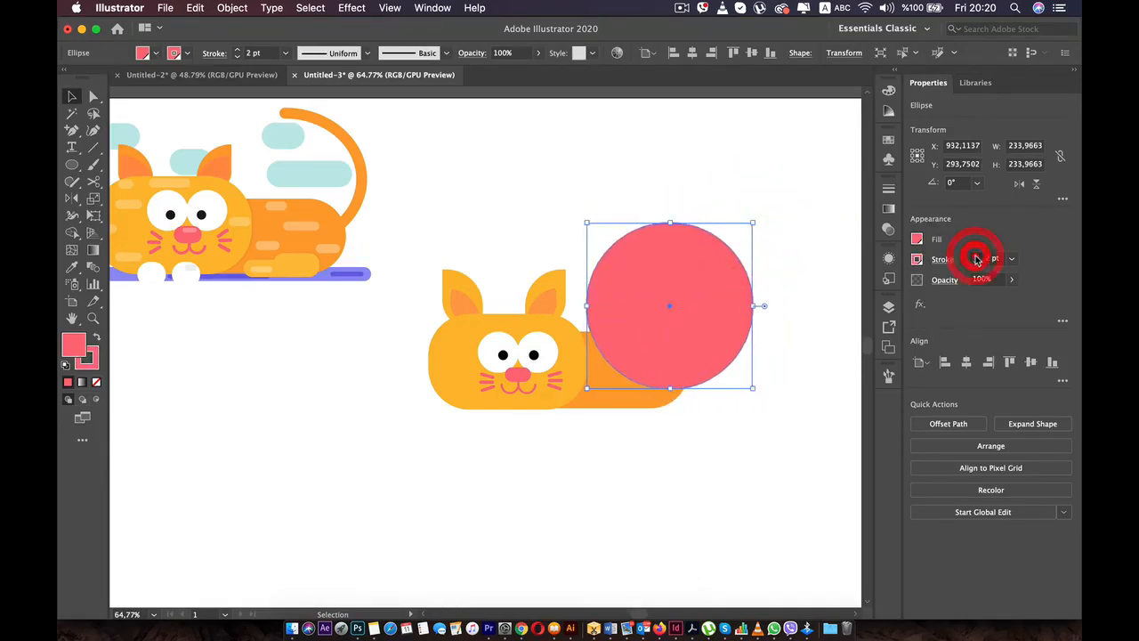
{"action": "left_click", "coordinate": [917, 259]}
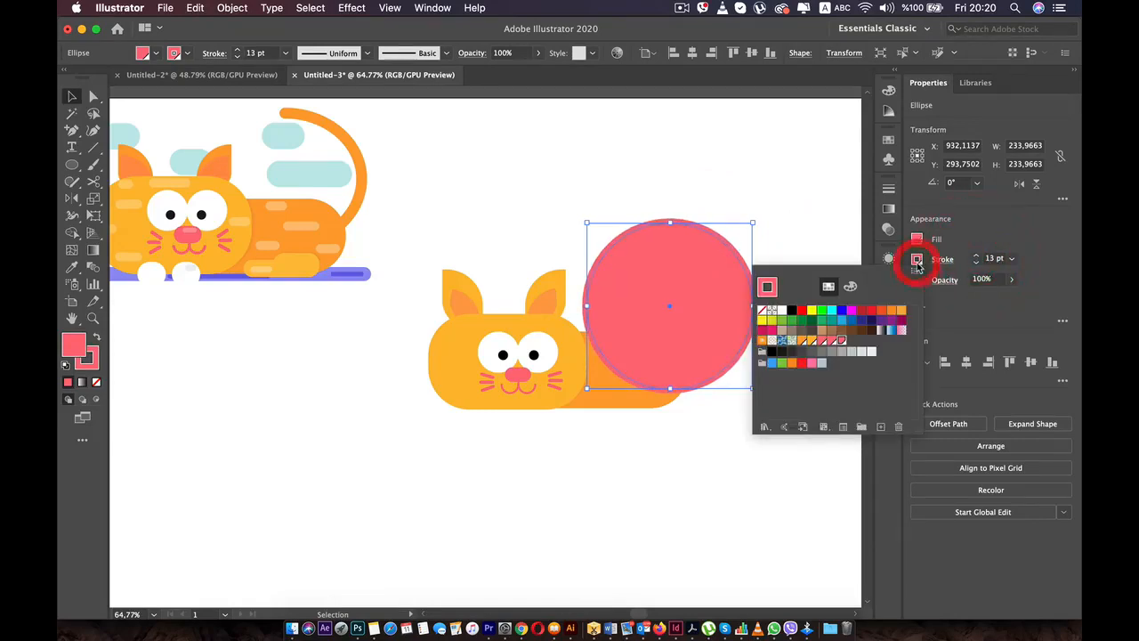
{"action": "left_click", "coordinate": [893, 311]}
{"action": "left_click", "coordinate": [903, 311]}
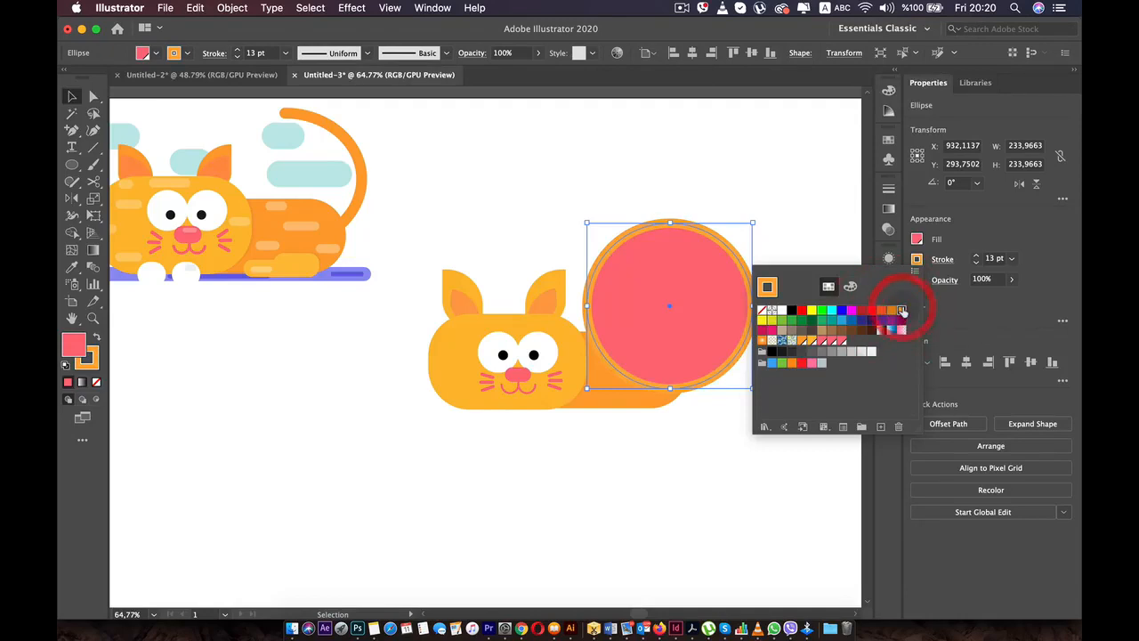
{"action": "left_click", "coordinate": [801, 343]}
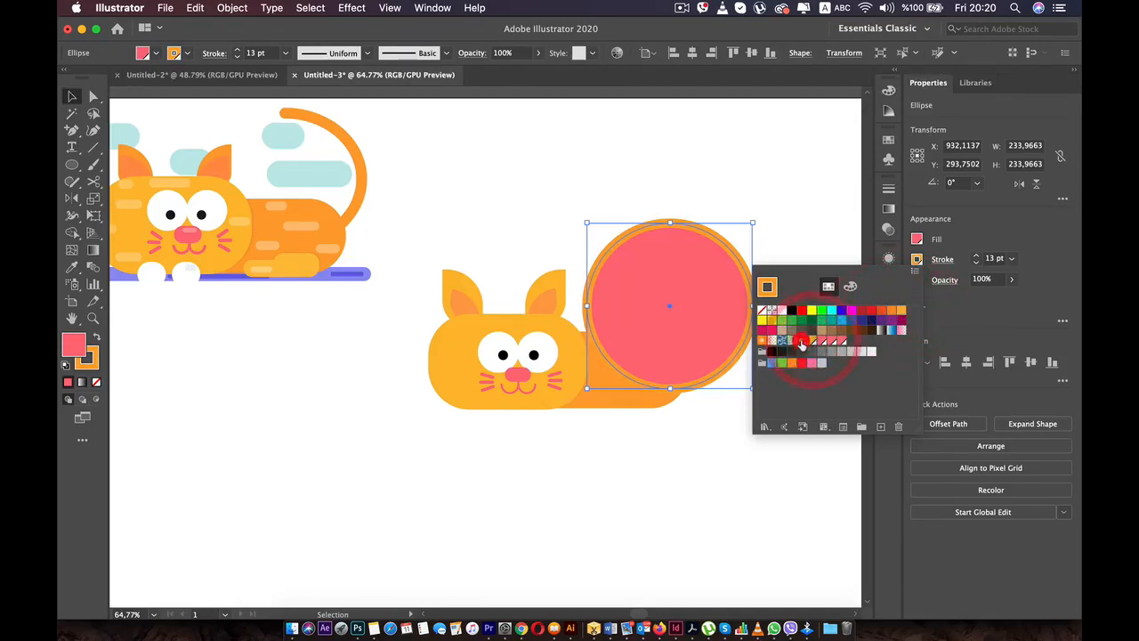
Select the cat's body and check its orange fill against the document swatches.
{"action": "left_click", "coordinate": [586, 450]}
{"action": "left_click", "coordinate": [611, 402]}
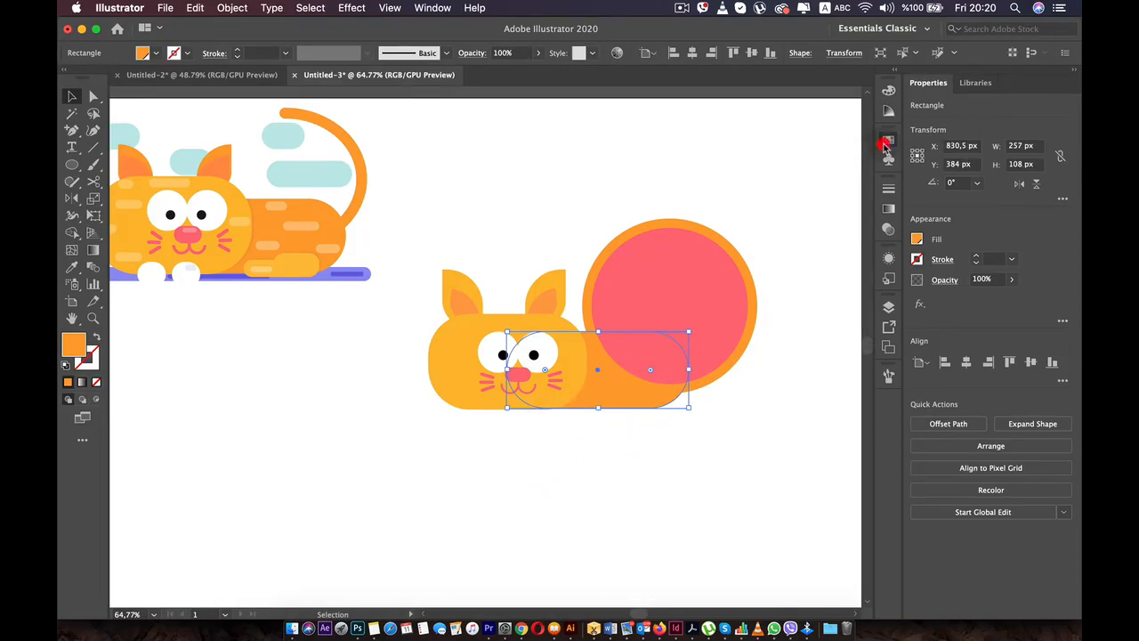
{"action": "left_click", "coordinate": [887, 139]}
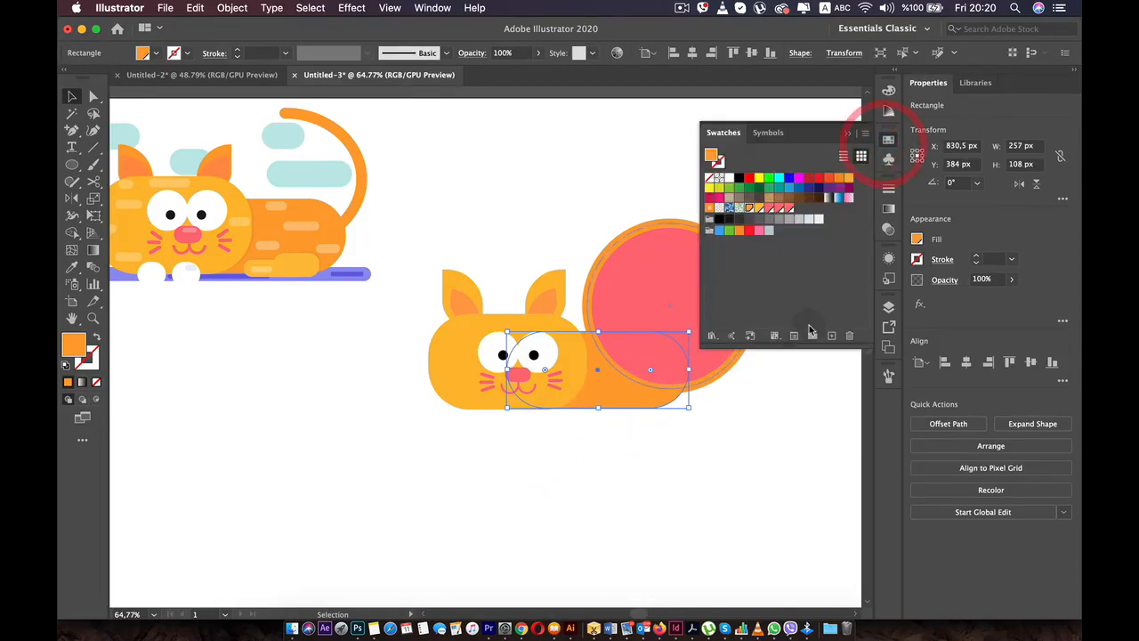
{"action": "left_click", "coordinate": [763, 445]}
{"action": "left_click", "coordinate": [763, 453]}
Remove the pink fill from the tail circle so that only its orange stroke is drawn.
{"action": "left_click", "coordinate": [633, 307]}
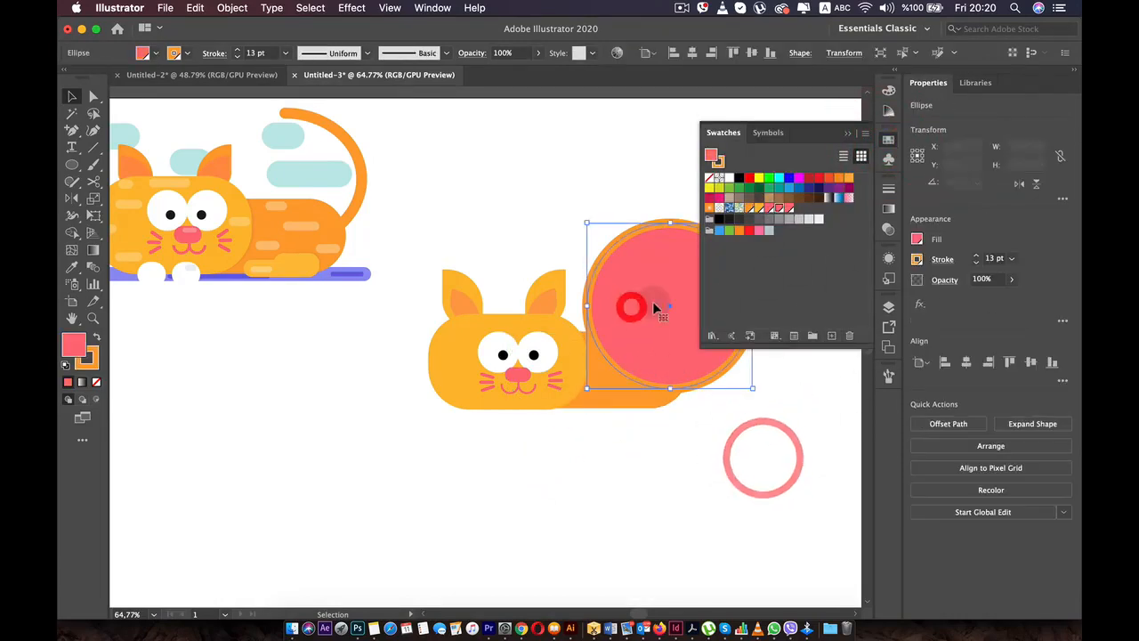
{"action": "left_click", "coordinate": [917, 238]}
{"action": "left_click", "coordinate": [918, 239]}
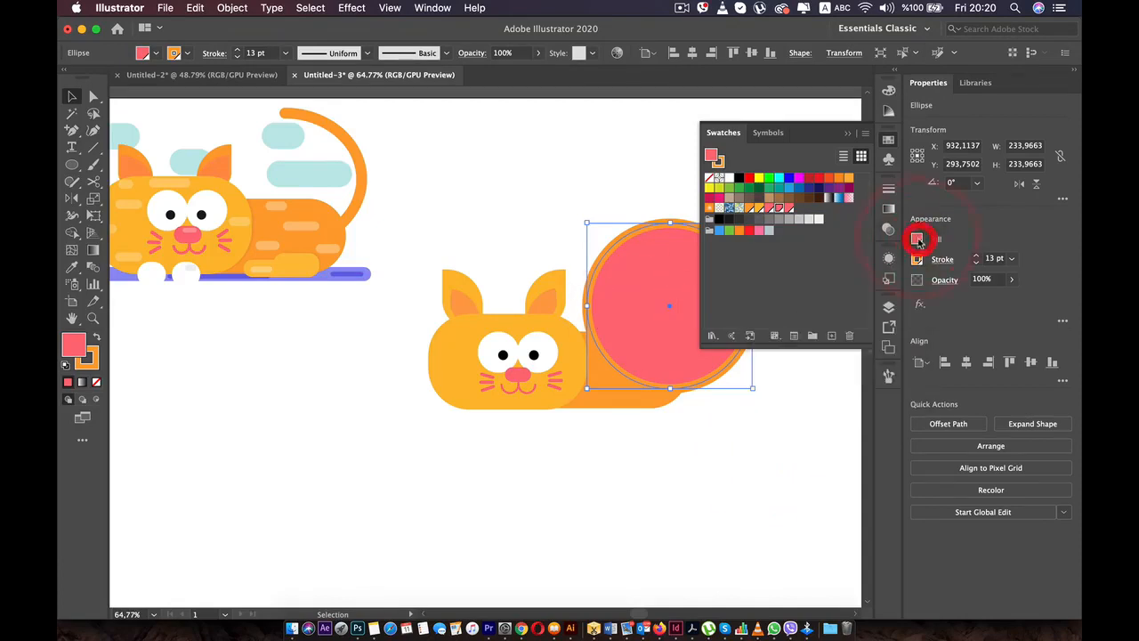
{"action": "left_click", "coordinate": [142, 52]}
{"action": "left_click", "coordinate": [69, 78]}
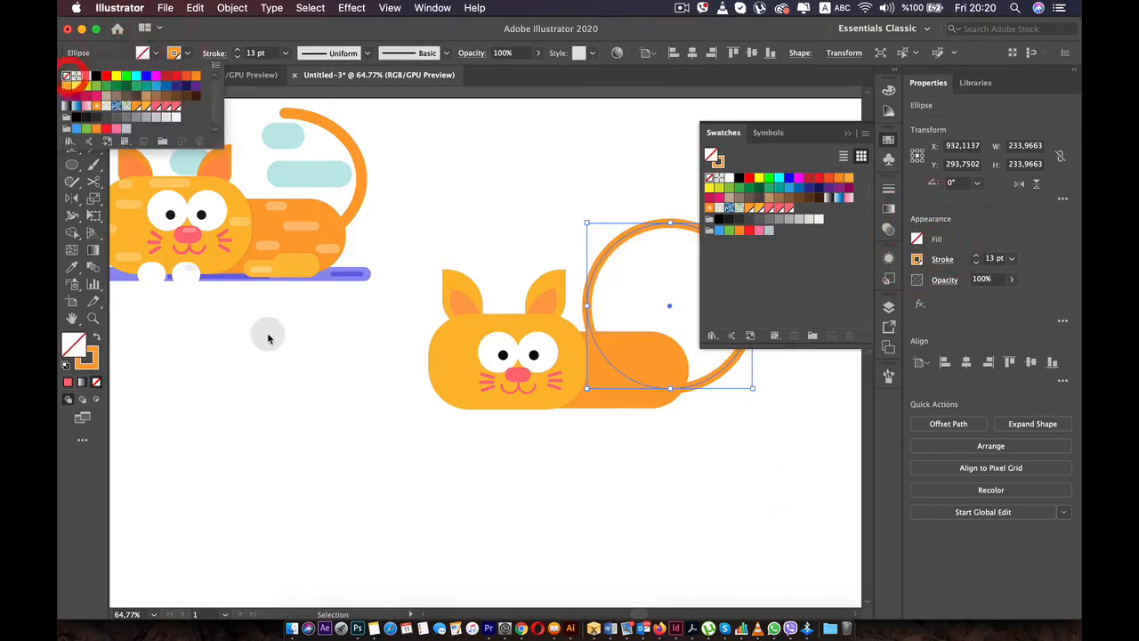
{"action": "left_click", "coordinate": [267, 332]}
{"action": "left_click", "coordinate": [668, 478]}
Select the orange tail ring and switch to the Direct Selection tool for editing its anchor points.
{"action": "scroll", "coordinate": [715, 413], "scroll_direction": "up", "scroll_amount": 3}
{"action": "left_click_drag", "start_coordinate": [609, 352], "coordinate": [569, 539]}
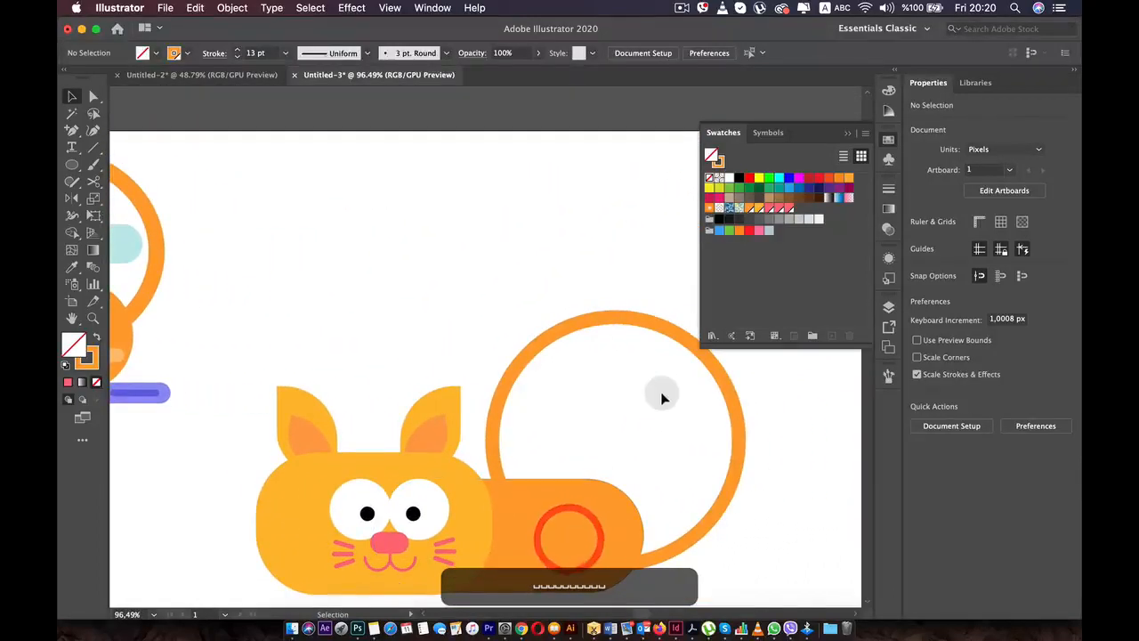
{"action": "left_click", "coordinate": [656, 323]}
{"action": "left_click", "coordinate": [93, 97]}
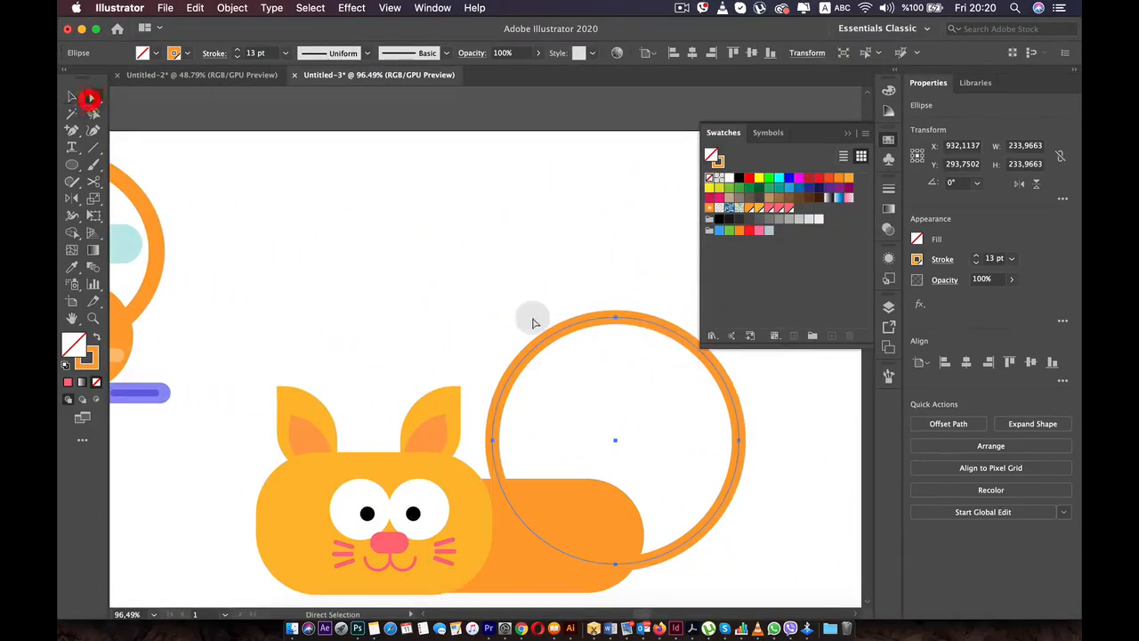
Delete the leftmost anchor point of the outlined circle behind the cat, leaving an open half-circle arc for the tail.
{"action": "left_click", "coordinate": [494, 440]}
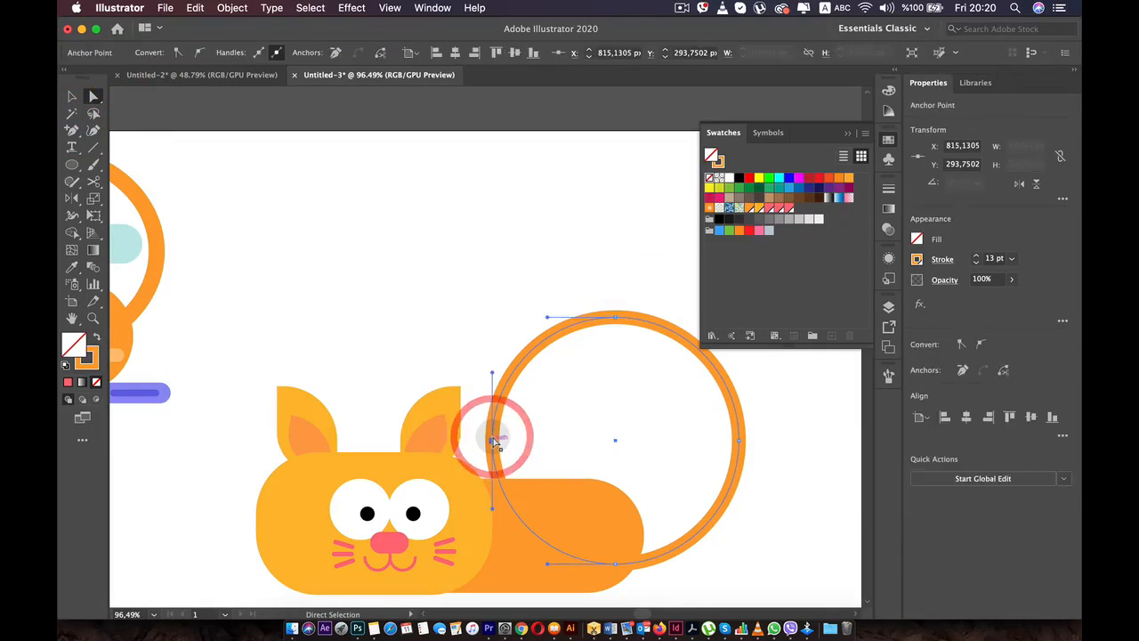
{"action": "key", "text": "BackSpace"}
{"action": "left_click", "coordinate": [618, 318]}
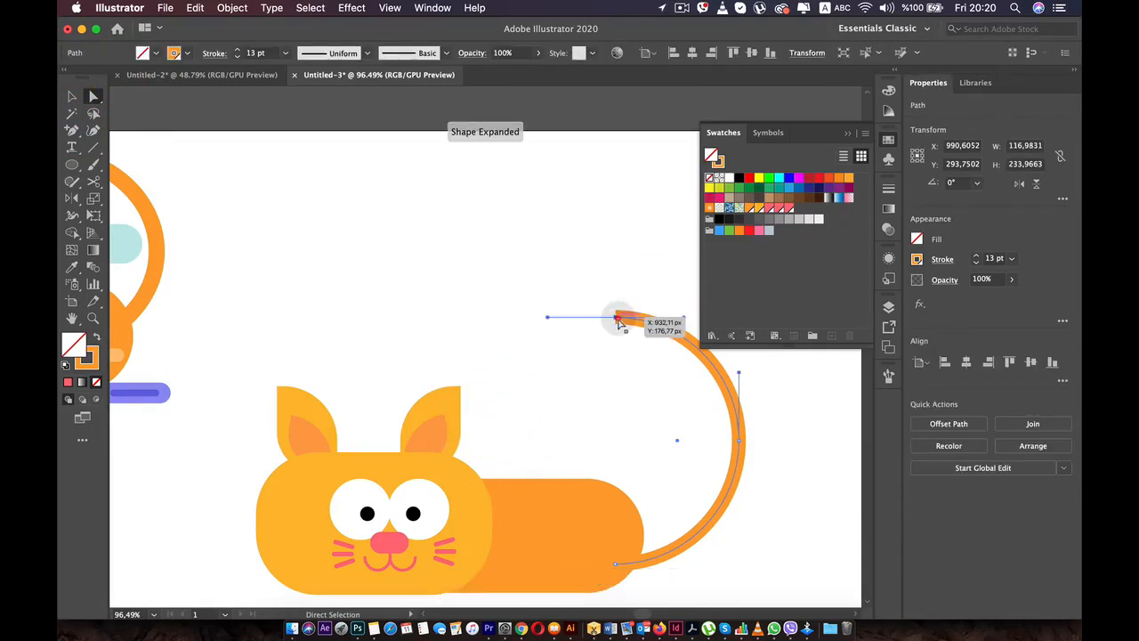
{"action": "key", "text": "BackSpace"}
{"action": "key", "text": "super+z"}
{"action": "key", "text": "super+z"}
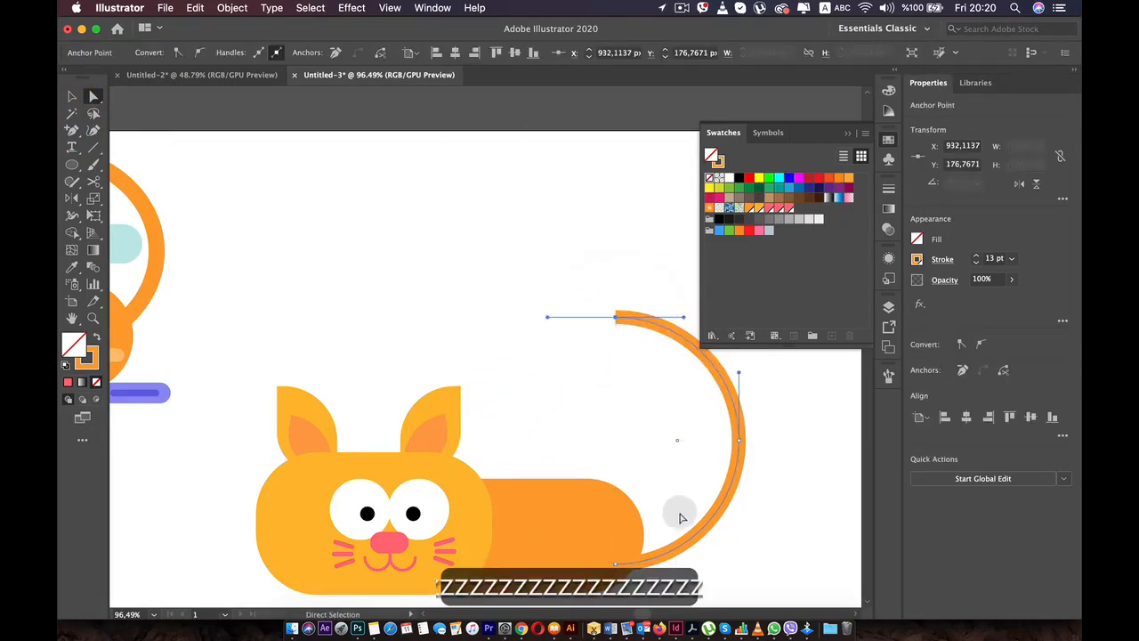
Move the half-circle arc inward so that its lower end tucks against the rear of the cat's body.
{"action": "left_click", "coordinate": [447, 244]}
{"action": "left_click", "coordinate": [734, 467]}
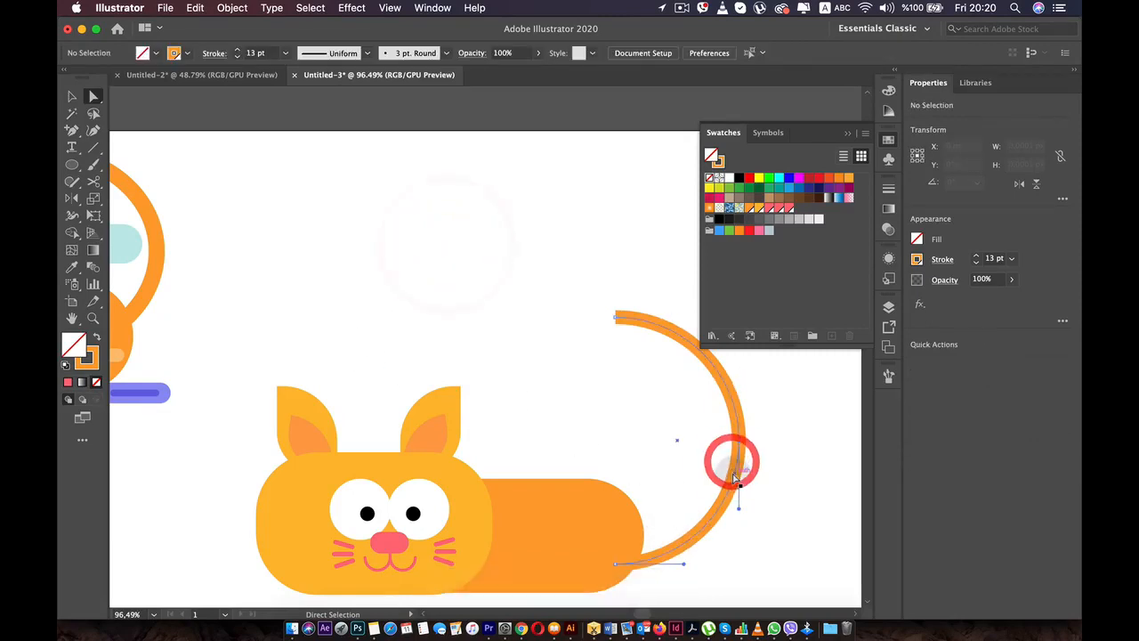
{"action": "left_click", "coordinate": [73, 96]}
{"action": "left_click", "coordinate": [534, 353]}
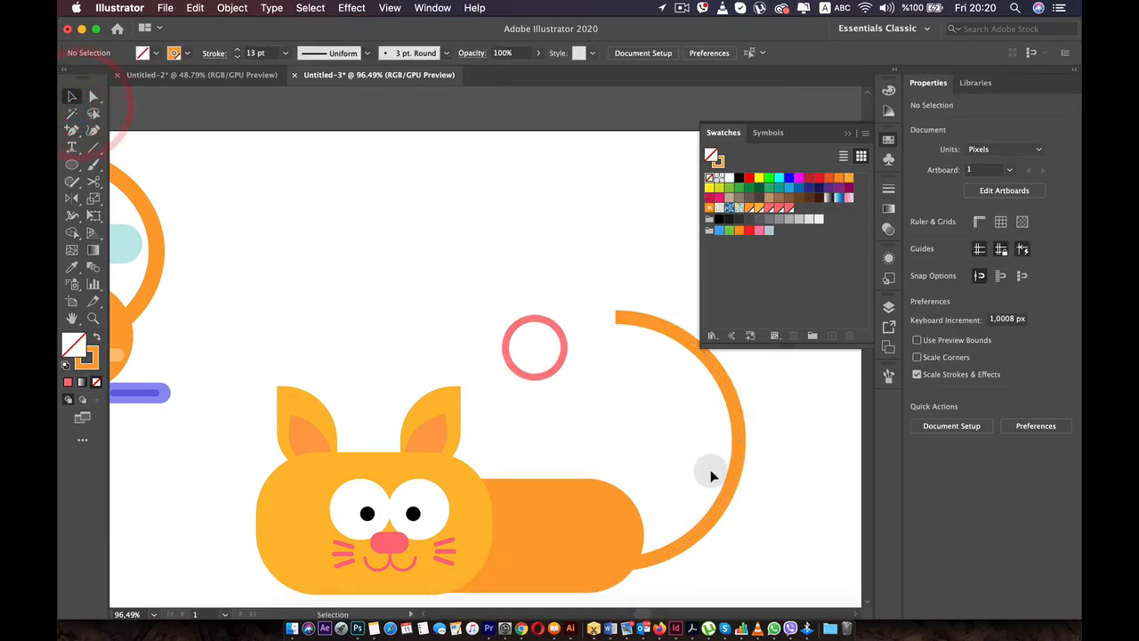
{"action": "mouse_move", "coordinate": [729, 494]}
{"action": "left_mouse_down"}
{"action": "mouse_move", "coordinate": [725, 508]}
{"action": "mouse_move", "coordinate": [679, 494]}
{"action": "left_mouse_up"}
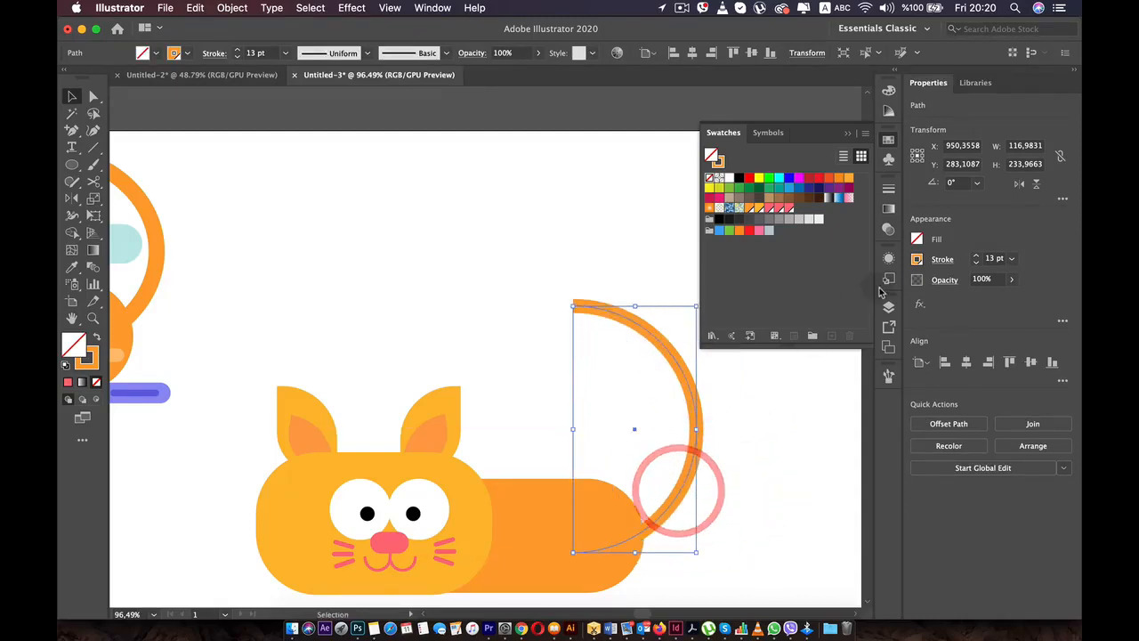
Give the tail arc's stroke round caps and set its weight to 16 pt.
{"action": "left_click", "coordinate": [942, 259]}
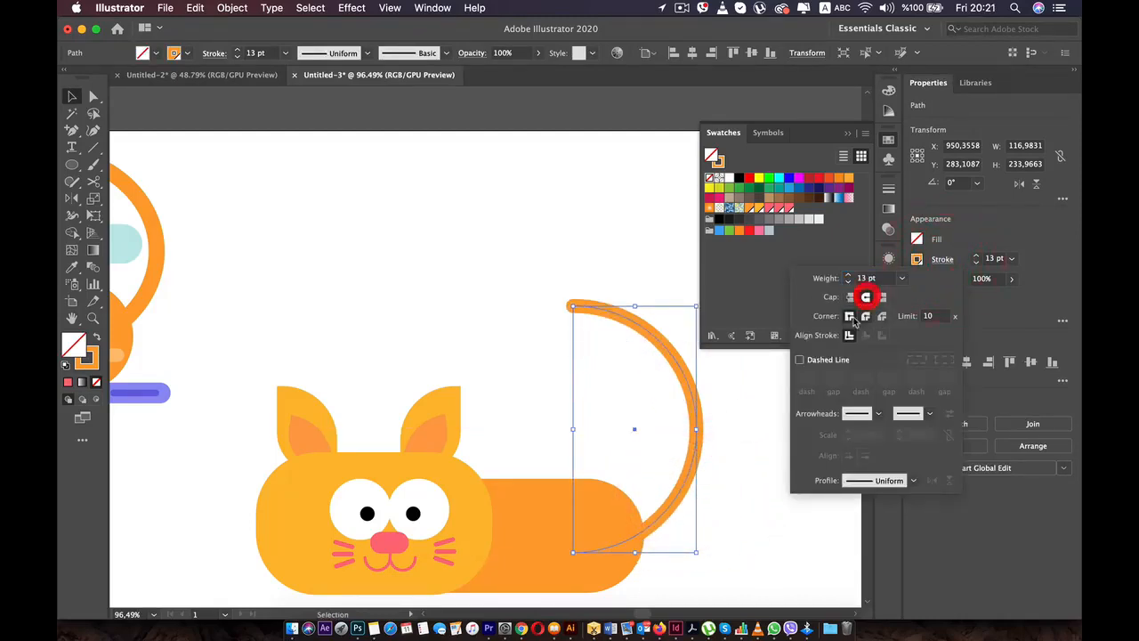
{"action": "left_click", "coordinate": [762, 493]}
{"action": "scroll", "coordinate": [649, 504], "scroll_direction": "down", "scroll_amount": 5}
{"action": "scroll", "coordinate": [647, 500], "scroll_direction": "up", "scroll_amount": 4}
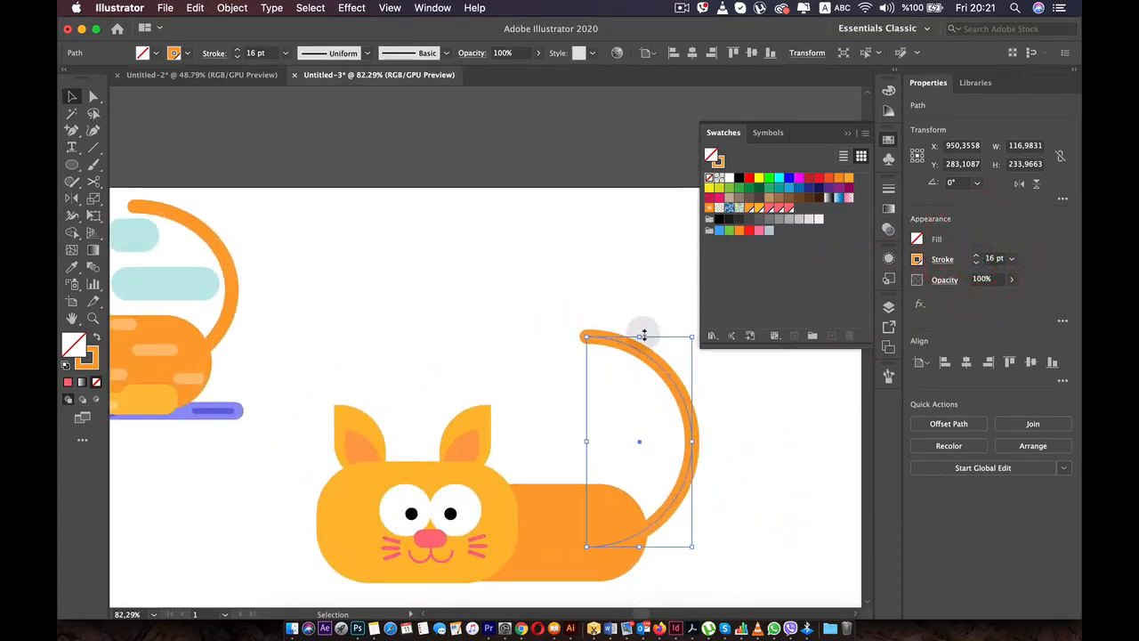
Shorten and slightly widen the tail arc to about 122 × 198 px.
{"action": "left_click_drag", "start_coordinate": [640, 336], "coordinate": [640, 372]}
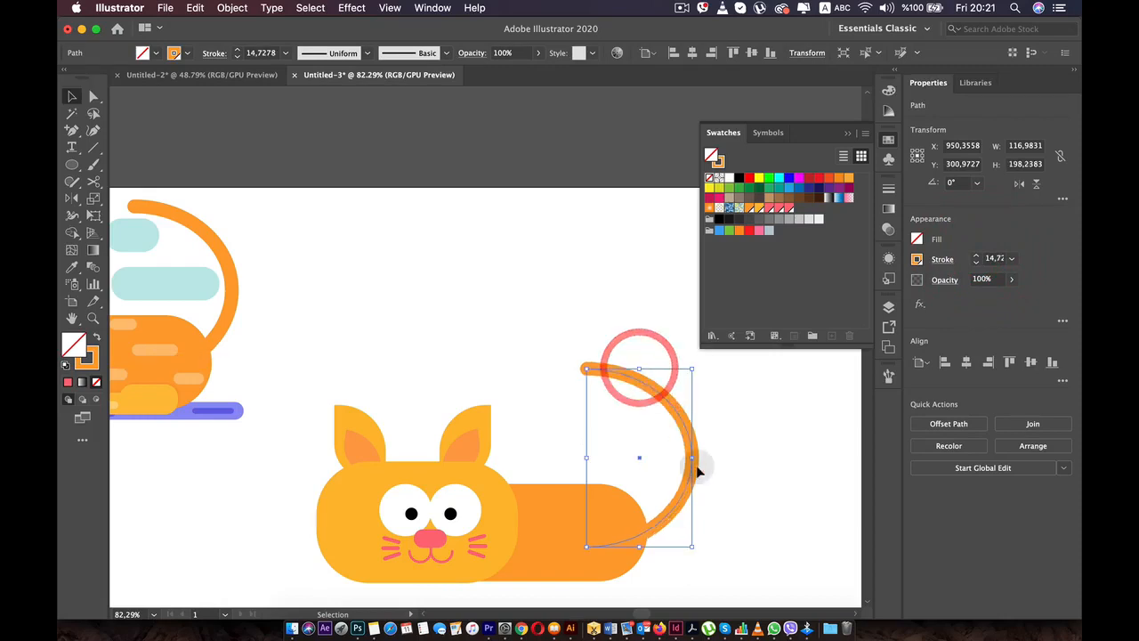
{"action": "mouse_move", "coordinate": [696, 466]}
{"action": "left_mouse_down"}
{"action": "mouse_move", "coordinate": [686, 460]}
{"action": "mouse_move", "coordinate": [712, 465]}
{"action": "left_mouse_up"}
{"action": "left_click_drag", "start_coordinate": [699, 547], "coordinate": [692, 551]}
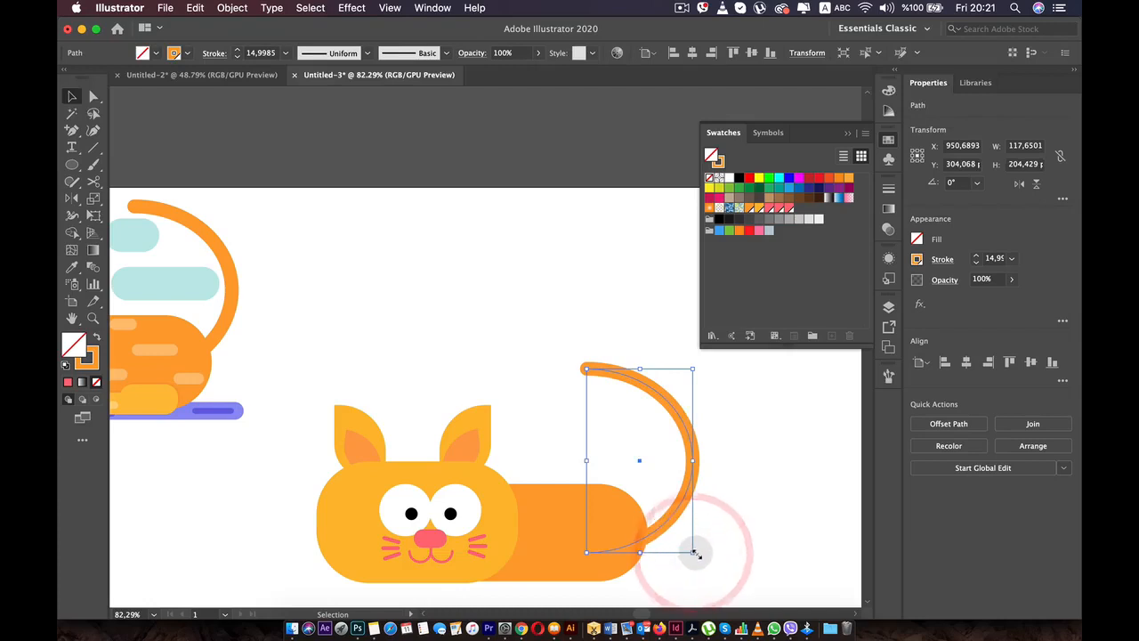
{"action": "left_click_drag", "start_coordinate": [693, 369], "coordinate": [696, 375]}
{"action": "key", "text": "space"}
{"action": "left_click_drag", "start_coordinate": [633, 480], "coordinate": [643, 430]}
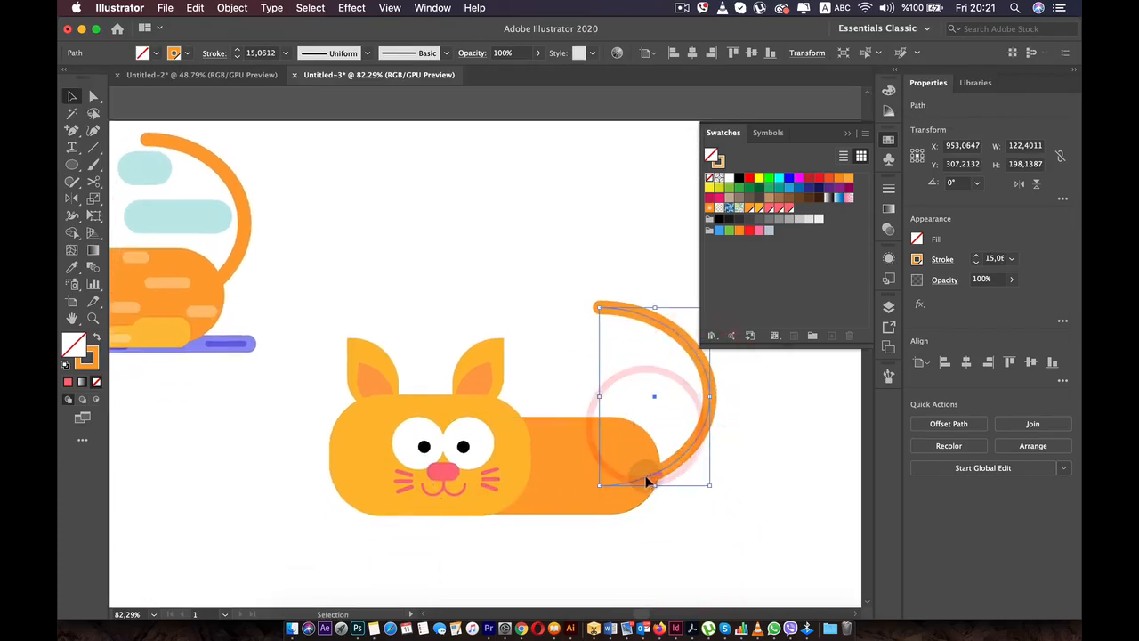
Stretch the tail arc upward and narrow it to about 108 × 215 px.
{"action": "left_click", "coordinate": [735, 537]}
{"action": "scroll", "coordinate": [735, 539], "scroll_direction": "down", "scroll_amount": 5}
{"action": "key", "text": "space"}
{"action": "left_click_drag", "start_coordinate": [690, 542], "coordinate": [646, 467]}
{"action": "scroll", "coordinate": [647, 464], "scroll_direction": "up", "scroll_amount": 5}
{"action": "key", "text": "space"}
{"action": "left_click_drag", "start_coordinate": [640, 395], "coordinate": [546, 466]}
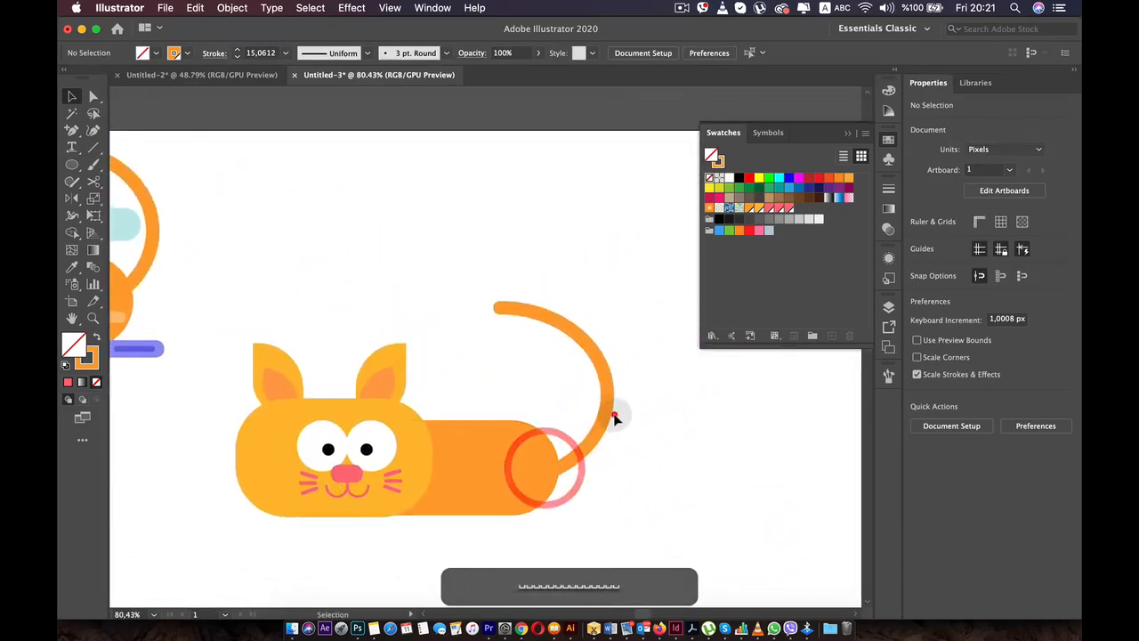
{"action": "left_click", "coordinate": [615, 418]}
{"action": "left_click_drag", "start_coordinate": [551, 305], "coordinate": [551, 292]}
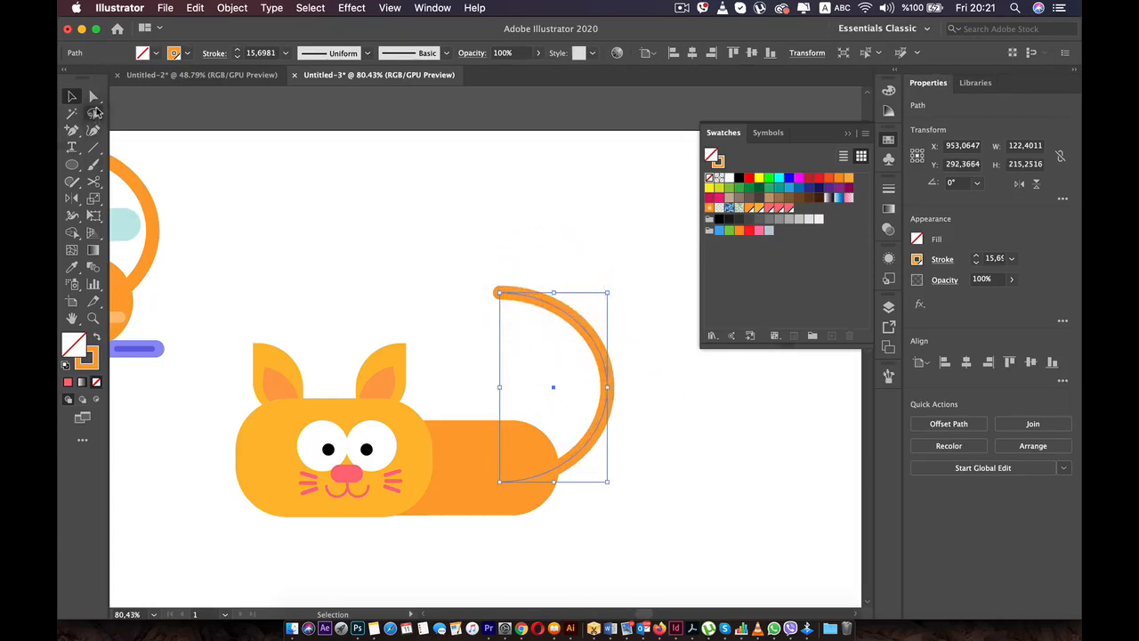
{"action": "left_click_drag", "start_coordinate": [607, 388], "coordinate": [593, 389]}
{"action": "left_click", "coordinate": [626, 406]}
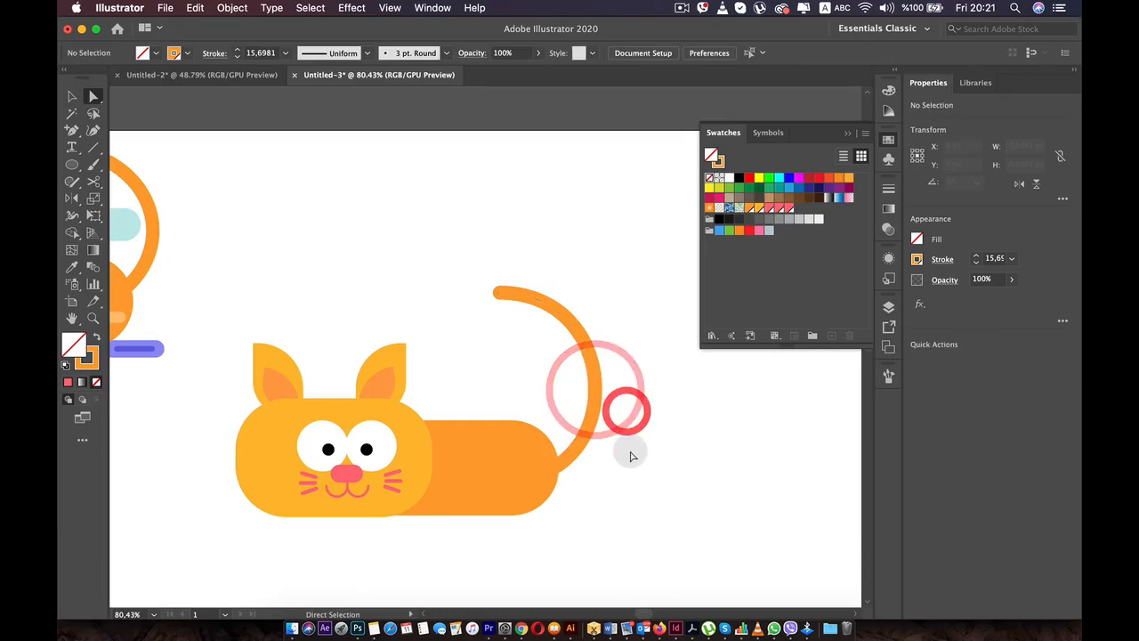
Reshape the tail's curve by shifting its outermost and lower anchor points with the Direct Selection tool.
{"action": "left_click", "coordinate": [581, 446]}
{"action": "left_click", "coordinate": [594, 390]}
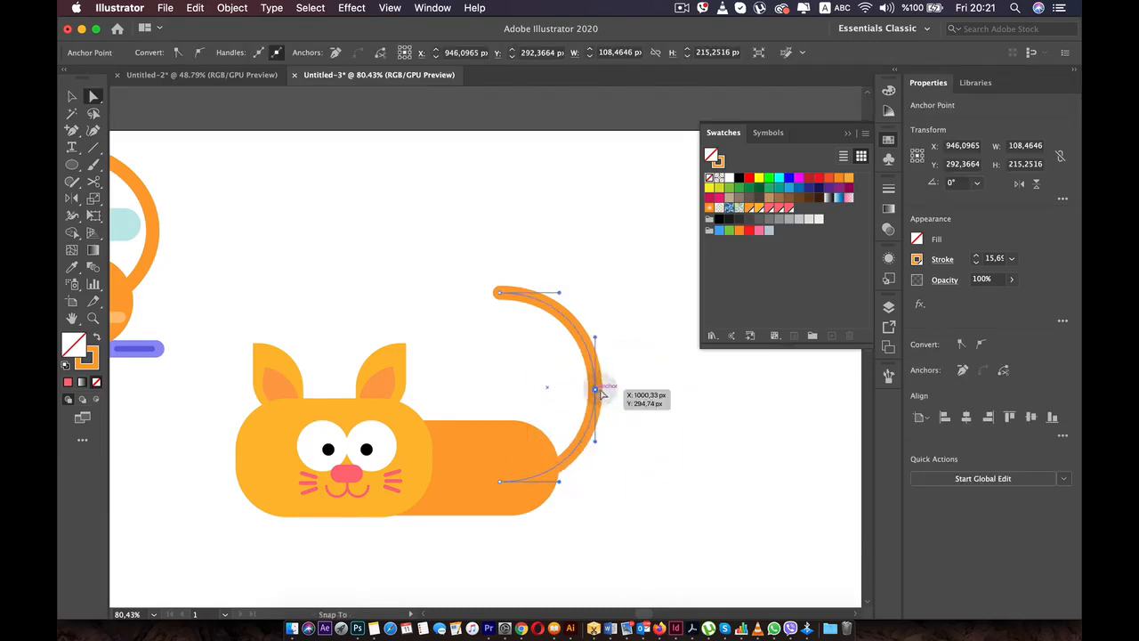
{"action": "left_click_drag", "start_coordinate": [602, 391], "coordinate": [602, 389]}
{"action": "left_click", "coordinate": [629, 412]}
{"action": "left_click_drag", "start_coordinate": [563, 476], "coordinate": [564, 420]}
{"action": "double_click", "coordinate": [631, 426]}
{"action": "left_click", "coordinate": [636, 410]}
{"action": "left_click", "coordinate": [665, 459]}
{"action": "left_click", "coordinate": [673, 336]}
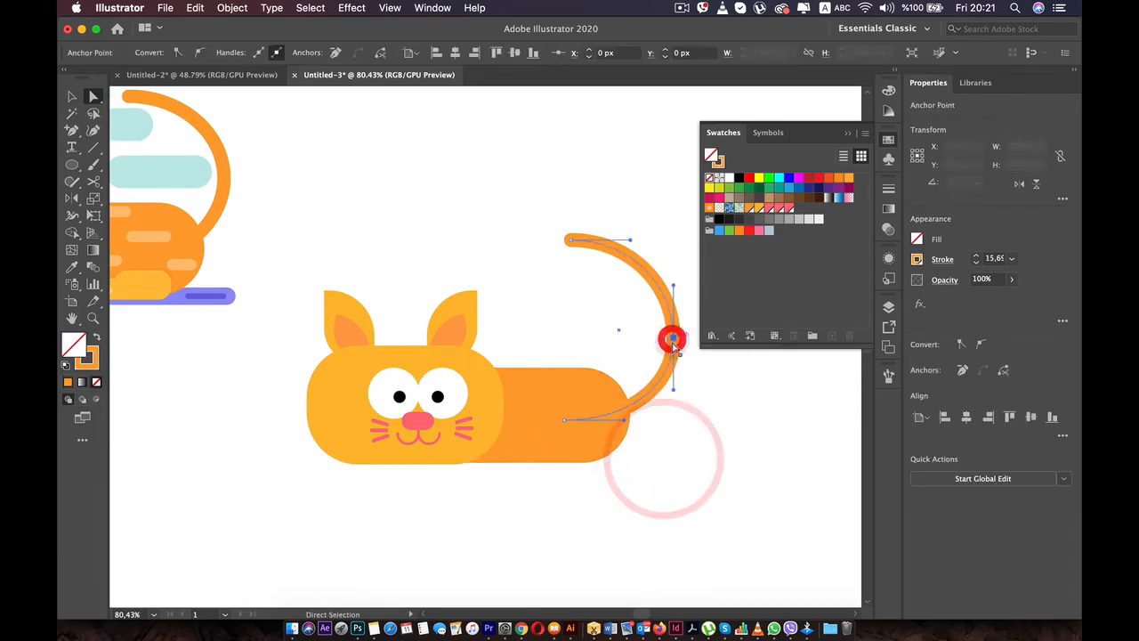
{"action": "left_click_drag", "start_coordinate": [670, 328], "coordinate": [667, 327]}
{"action": "left_click", "coordinate": [717, 400]}
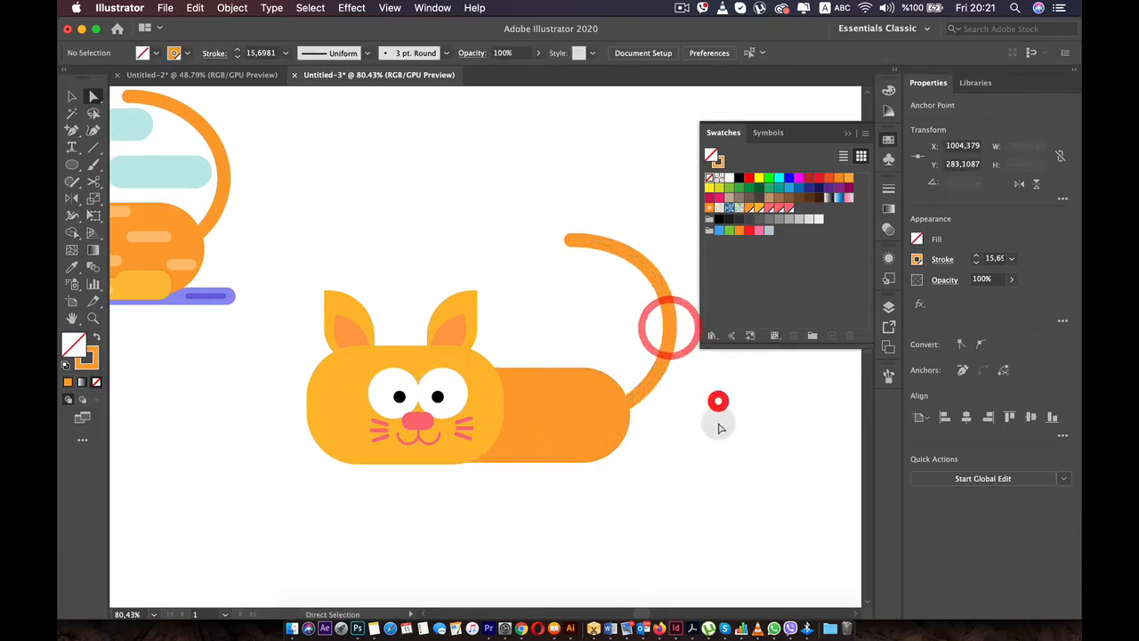
Draw a rectangle about 99 × 46 px below the rear half of the cat's body.
{"action": "left_click_drag", "start_coordinate": [595, 407], "coordinate": [575, 311]}
{"action": "scroll", "coordinate": [588, 451], "scroll_direction": "up", "scroll_amount": 5}
{"action": "left_click_drag", "start_coordinate": [490, 296], "coordinate": [533, 367]}
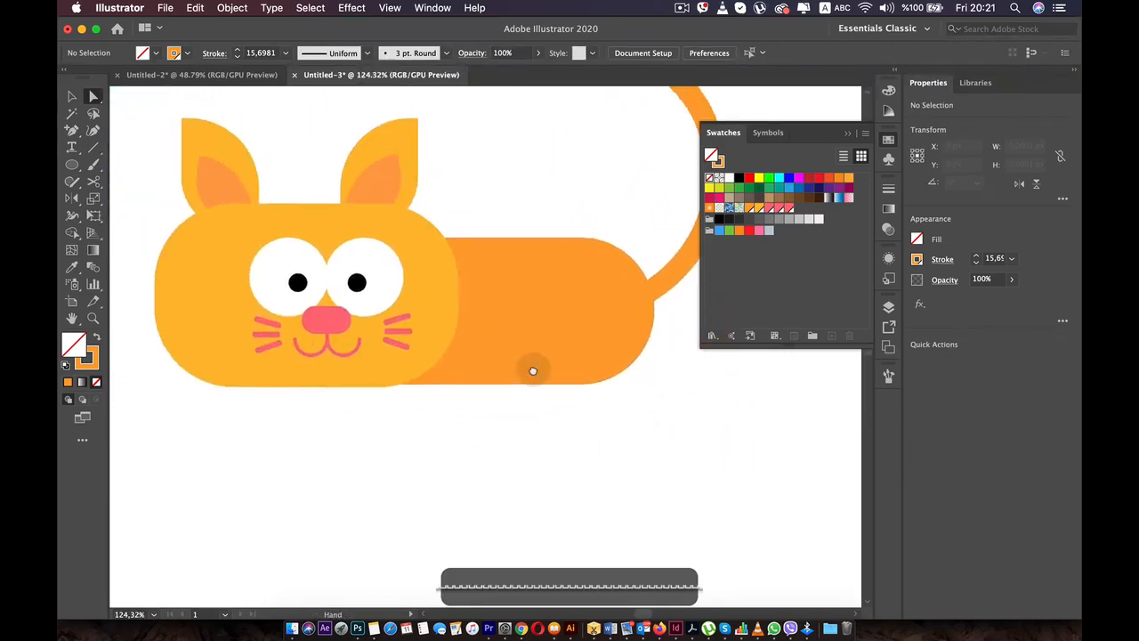
{"action": "left_click", "coordinate": [375, 478]}
{"action": "left_click", "coordinate": [73, 151]}
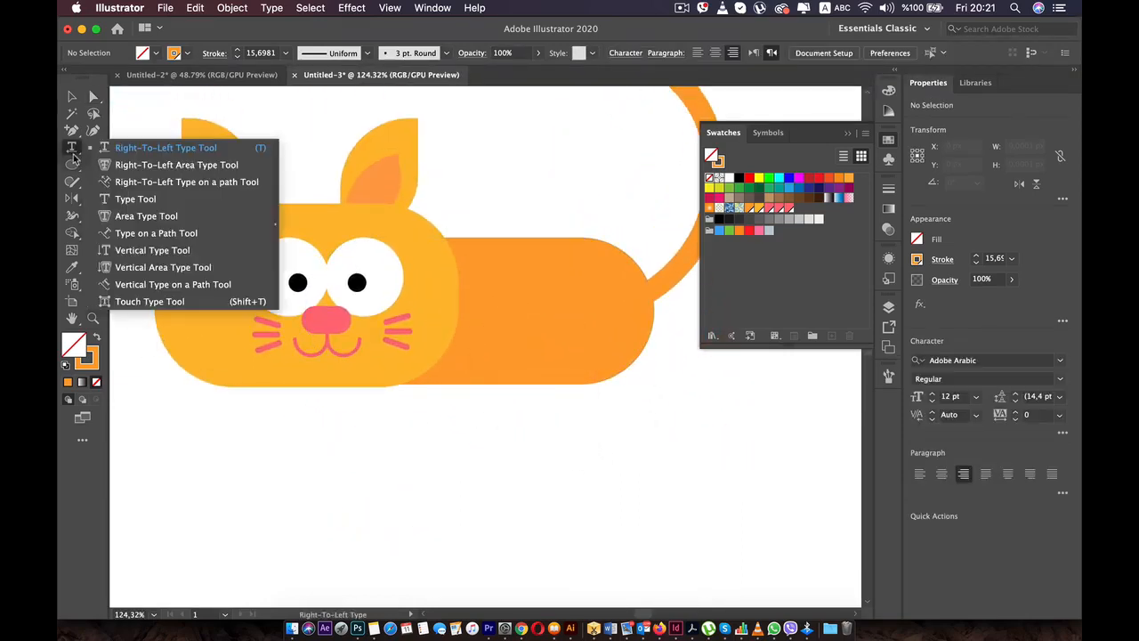
{"action": "left_click", "coordinate": [72, 165]}
{"action": "left_click", "coordinate": [154, 165]}
{"action": "mouse_move", "coordinate": [488, 411]}
{"action": "left_mouse_down"}
{"action": "mouse_move", "coordinate": [599, 496]}
{"action": "mouse_move", "coordinate": [622, 475]}
{"action": "left_mouse_up"}
Remove the rectangle's stroke and fill it with the body's orange swatch.
{"action": "scroll", "coordinate": [591, 459], "scroll_direction": "down", "scroll_amount": 5}
{"action": "left_click_drag", "start_coordinate": [423, 325], "coordinate": [519, 367]}
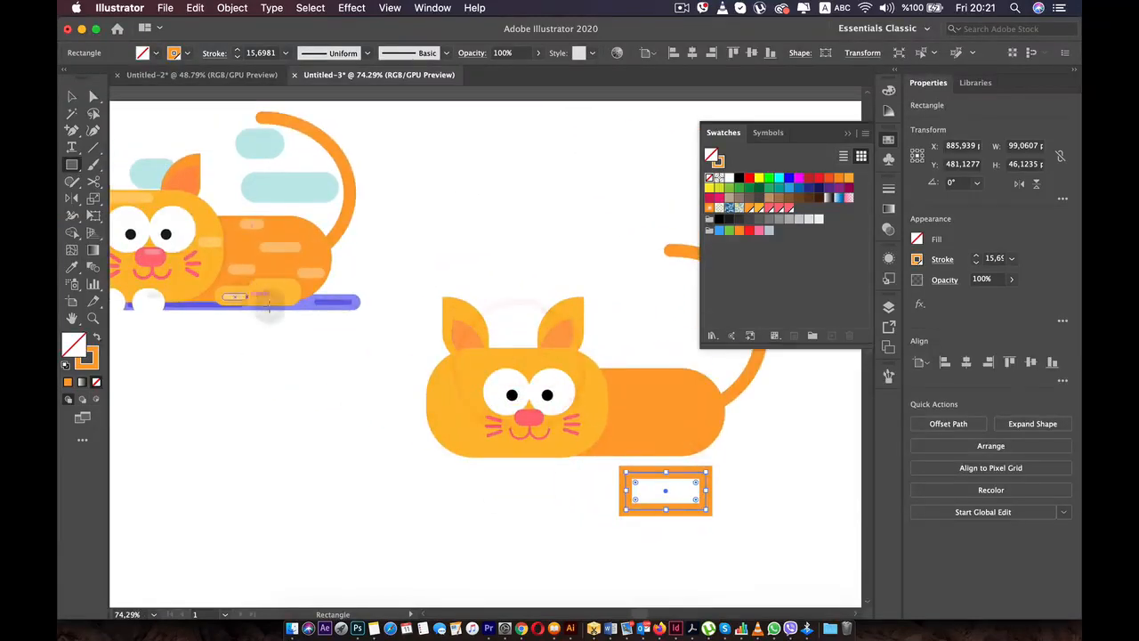
{"action": "scroll", "coordinate": [701, 528], "scroll_direction": "up", "scroll_amount": 5}
{"action": "left_click_drag", "start_coordinate": [661, 478], "coordinate": [553, 459]}
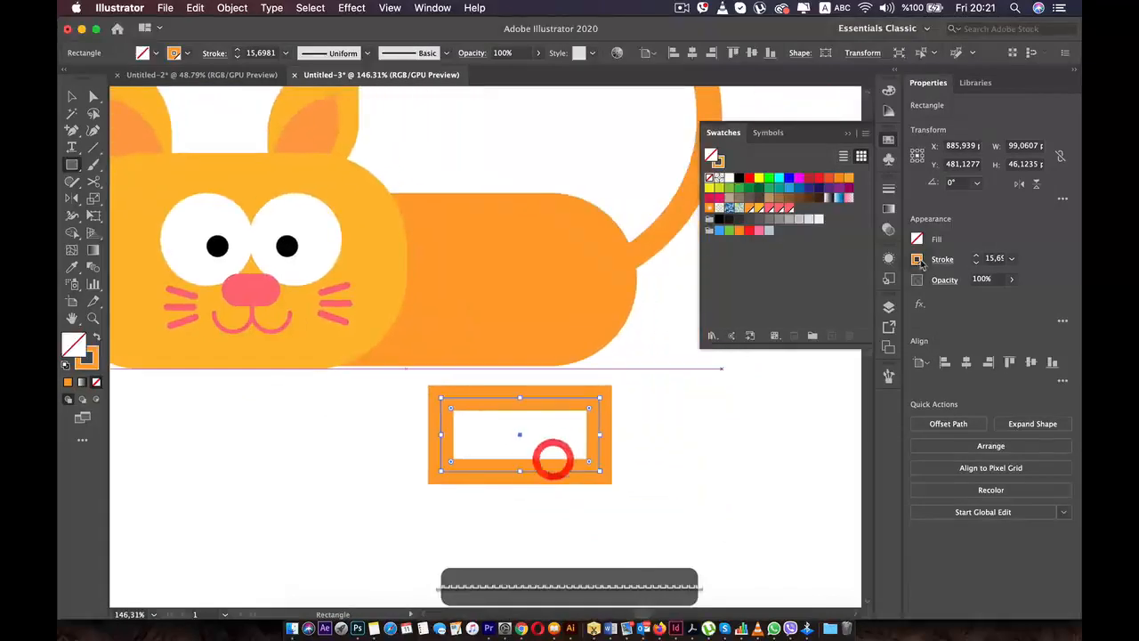
{"action": "left_click", "coordinate": [975, 261]}
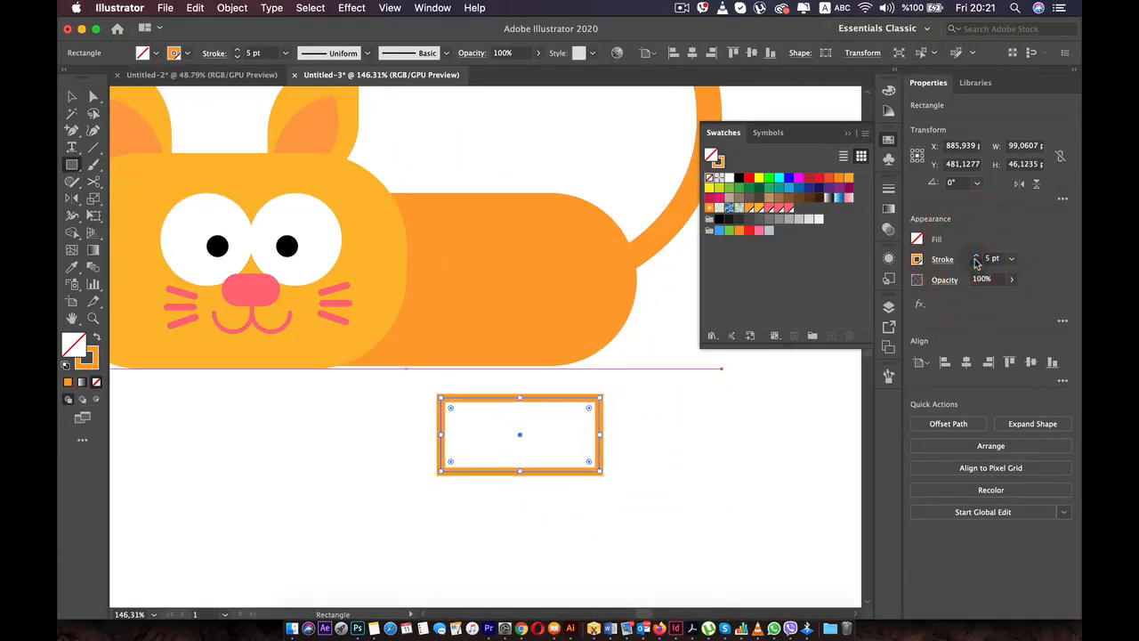
{"action": "left_click", "coordinate": [917, 239]}
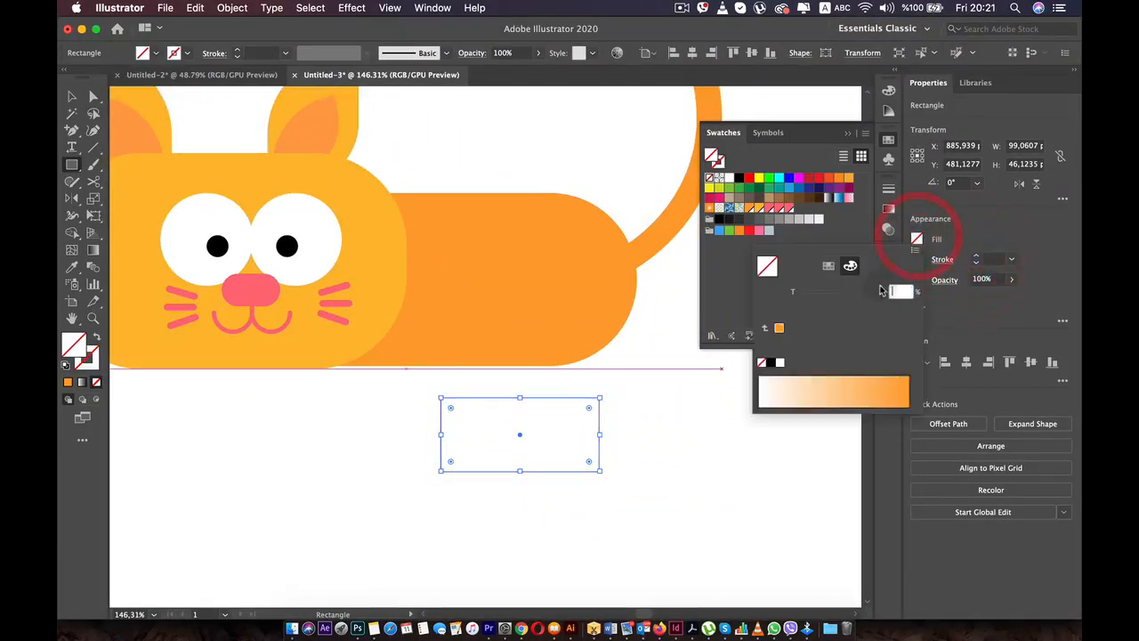
{"action": "left_click", "coordinate": [918, 238]}
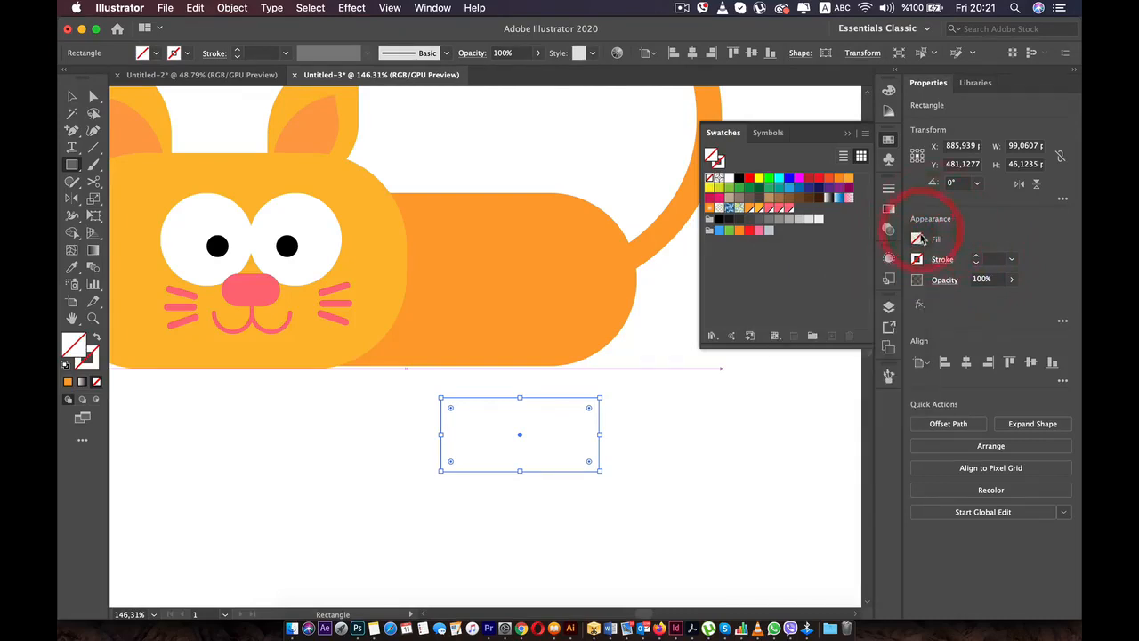
{"action": "left_click", "coordinate": [919, 238]}
{"action": "left_click", "coordinate": [829, 266]}
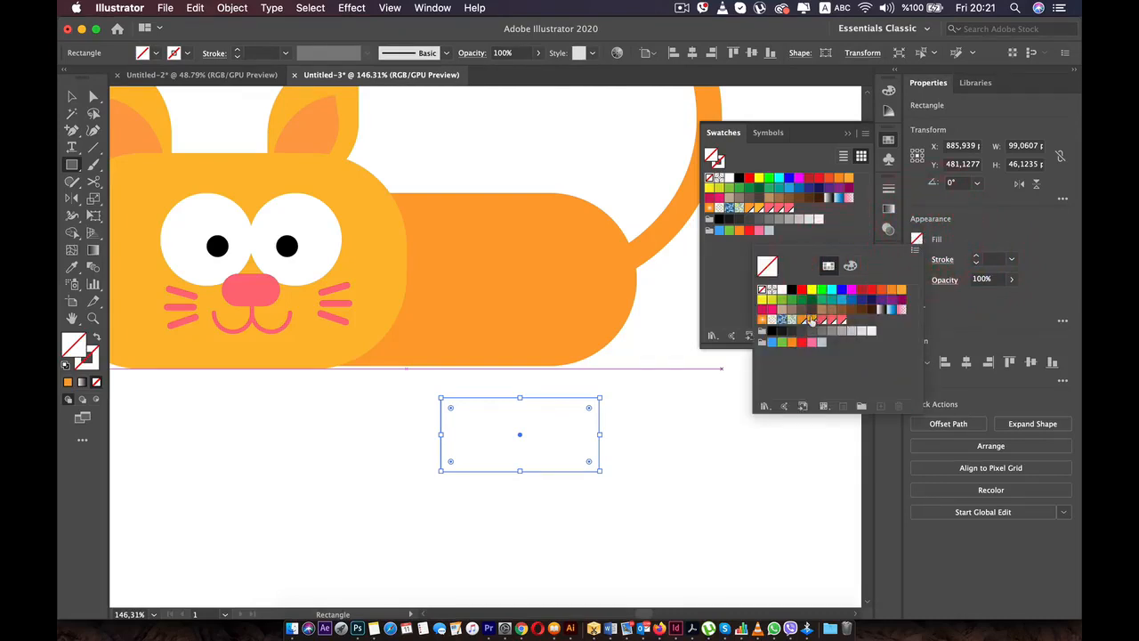
{"action": "left_click", "coordinate": [803, 319]}
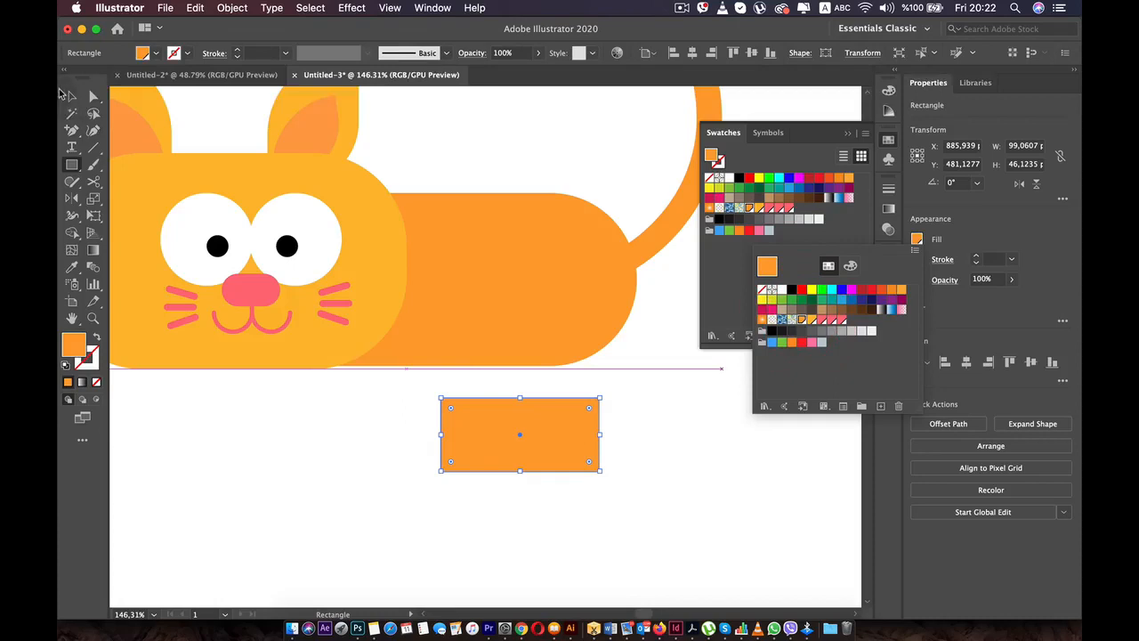
Recolor the rectangle with the Eyedropper, sampling the light orange paw of the reference cat.
{"action": "left_click", "coordinate": [68, 93]}
{"action": "left_click_drag", "start_coordinate": [457, 308], "coordinate": [501, 311]}
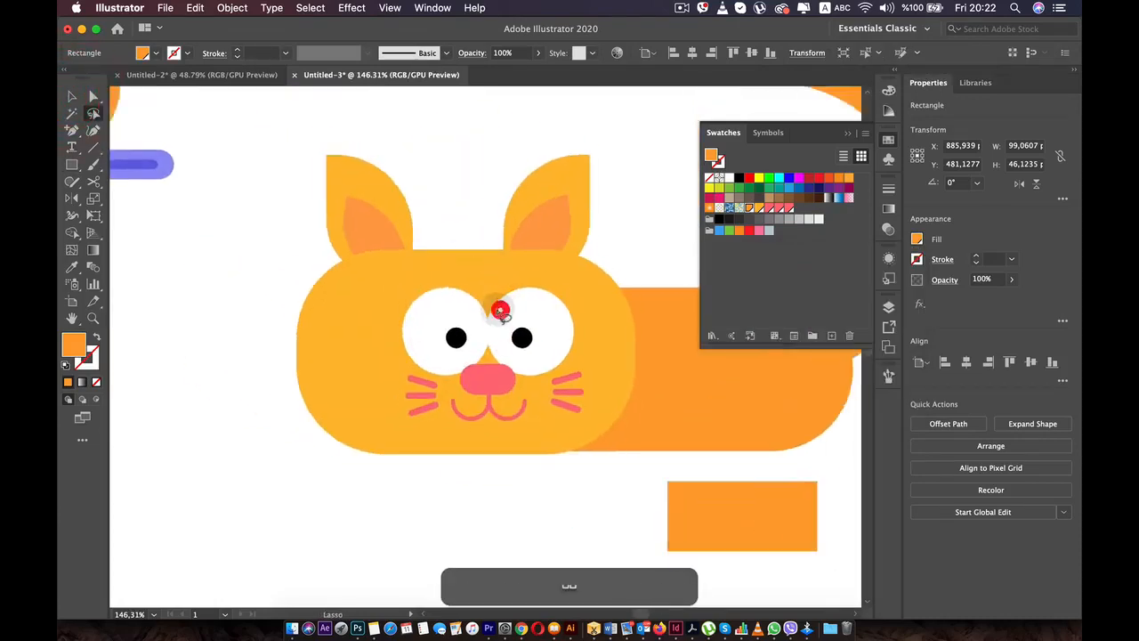
{"action": "scroll", "coordinate": [208, 224], "scroll_direction": "down", "scroll_amount": 3}
{"action": "key", "text": "v"}
{"action": "left_click", "coordinate": [138, 187]}
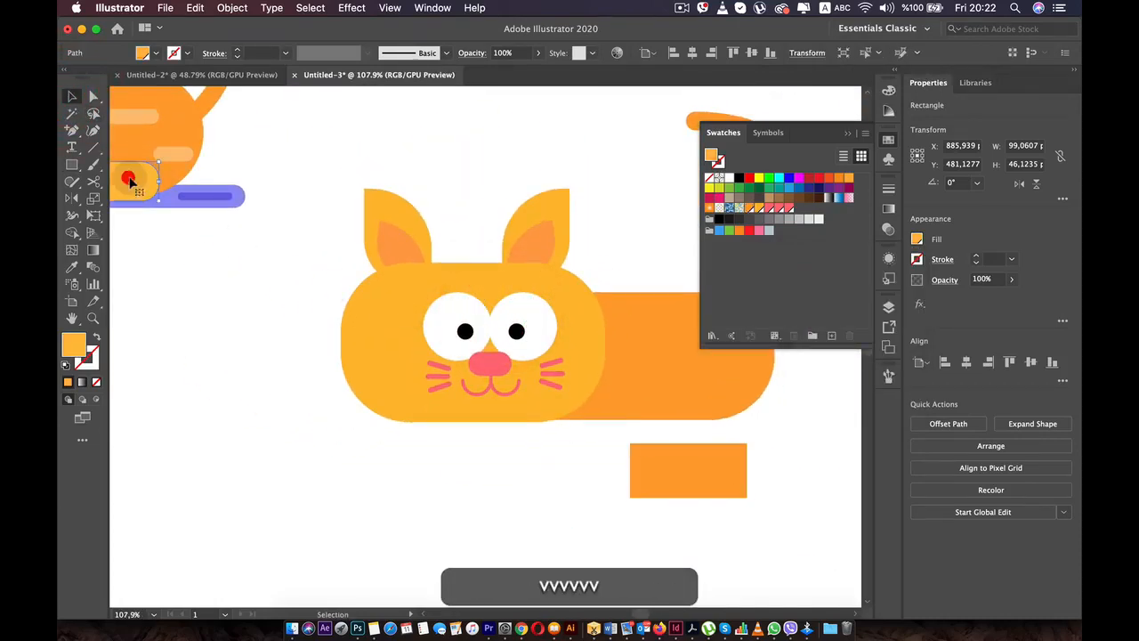
{"action": "left_click", "coordinate": [683, 474]}
{"action": "key", "text": "i"}
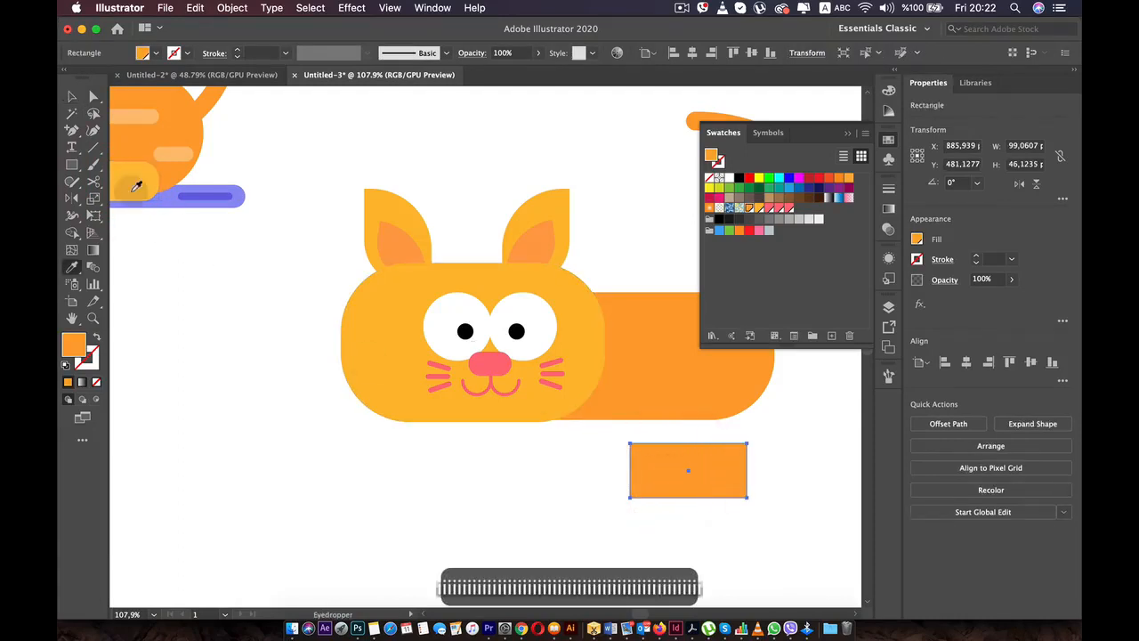
{"action": "left_click", "coordinate": [127, 167]}
{"action": "key", "text": "v"}
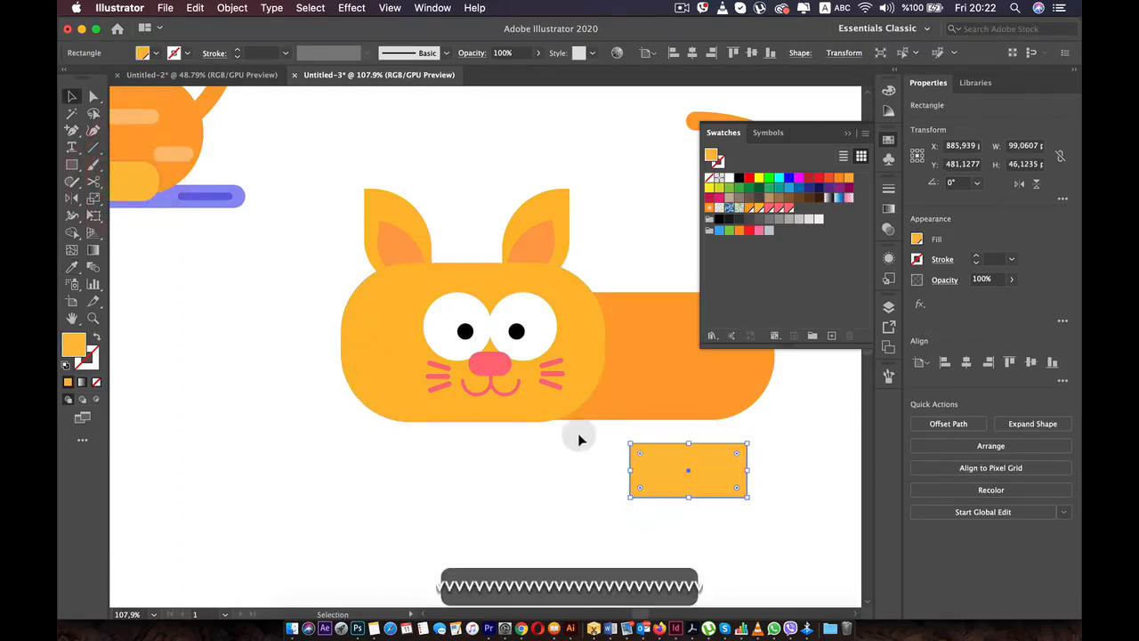
Place the rectangle over the body's lower rear edge, resize it to about 74 × 39 px and round its corners into a paw.
{"action": "left_click_drag", "start_coordinate": [709, 456], "coordinate": [615, 363]}
{"action": "scroll", "coordinate": [687, 406], "scroll_direction": "up", "scroll_amount": 3}
{"action": "left_click_drag", "start_coordinate": [683, 422], "coordinate": [666, 427]}
{"action": "left_click_drag", "start_coordinate": [639, 386], "coordinate": [648, 383]}
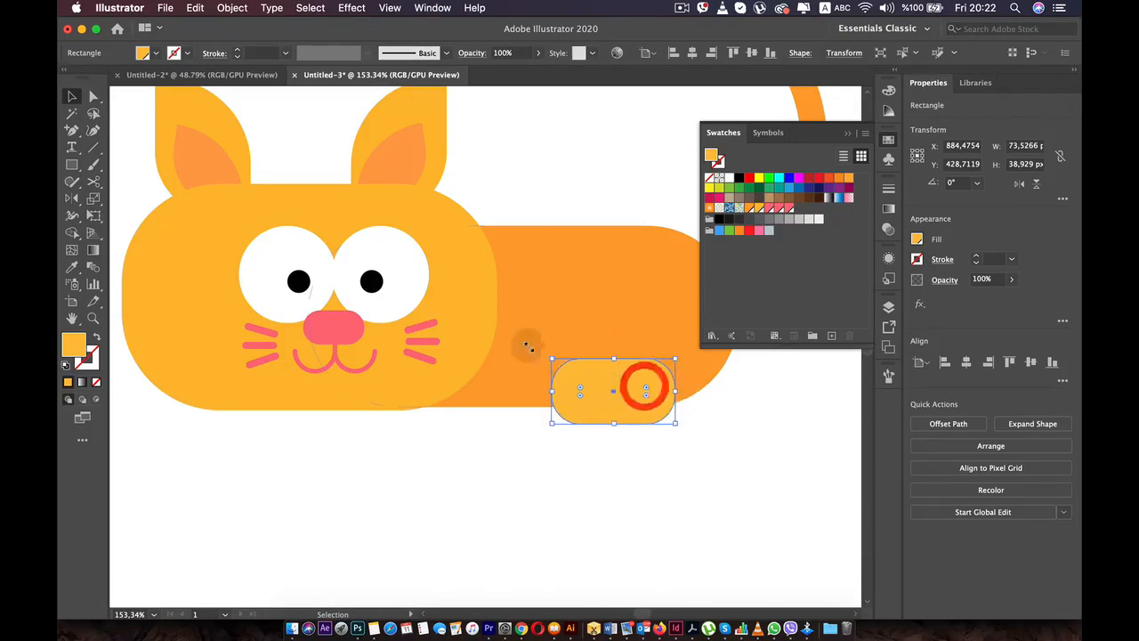
Shift the rounded paw horizontally by about 12 px toward the body's rear.
{"action": "left_click_drag", "start_coordinate": [527, 345], "coordinate": [550, 352]}
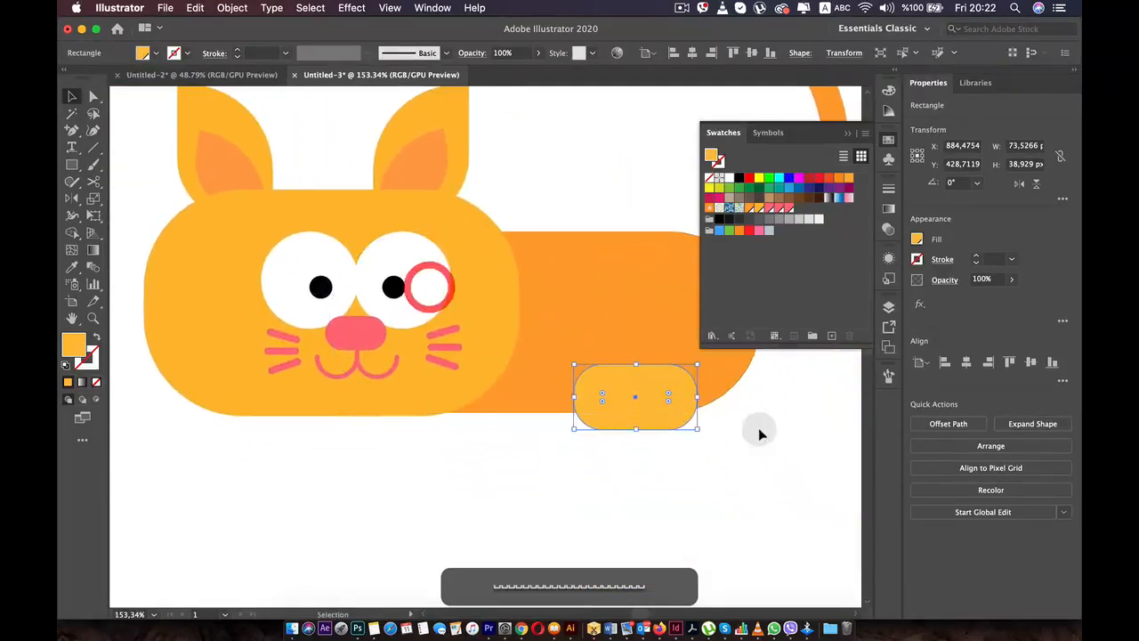
{"action": "scroll", "coordinate": [685, 400], "scroll_direction": "up", "scroll_amount": 3}
{"action": "left_click_drag", "start_coordinate": [682, 383], "coordinate": [704, 382]}
{"action": "scroll", "coordinate": [704, 381], "scroll_direction": "down", "scroll_amount": 4}
{"action": "scroll", "coordinate": [699, 387], "scroll_direction": "up", "scroll_amount": 2}
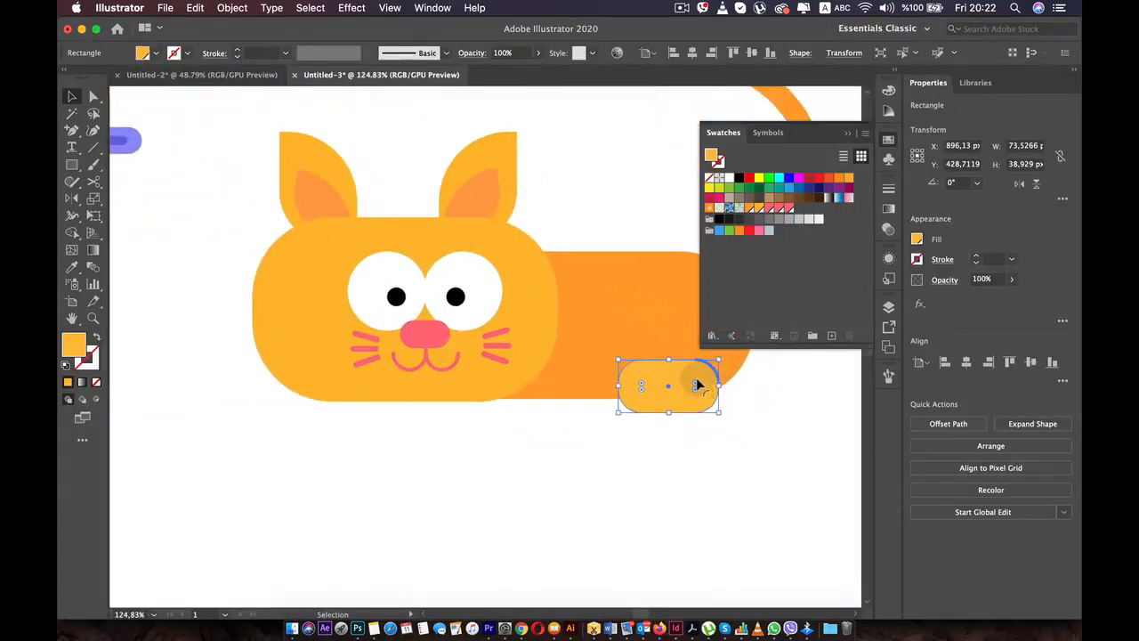
Duplicate the rear paw toward the cat's head and shrink the copy to about 55 × 28 px.
{"action": "left_click", "coordinate": [692, 376]}
{"action": "scroll", "coordinate": [667, 381], "scroll_direction": "up", "scroll_amount": 4}
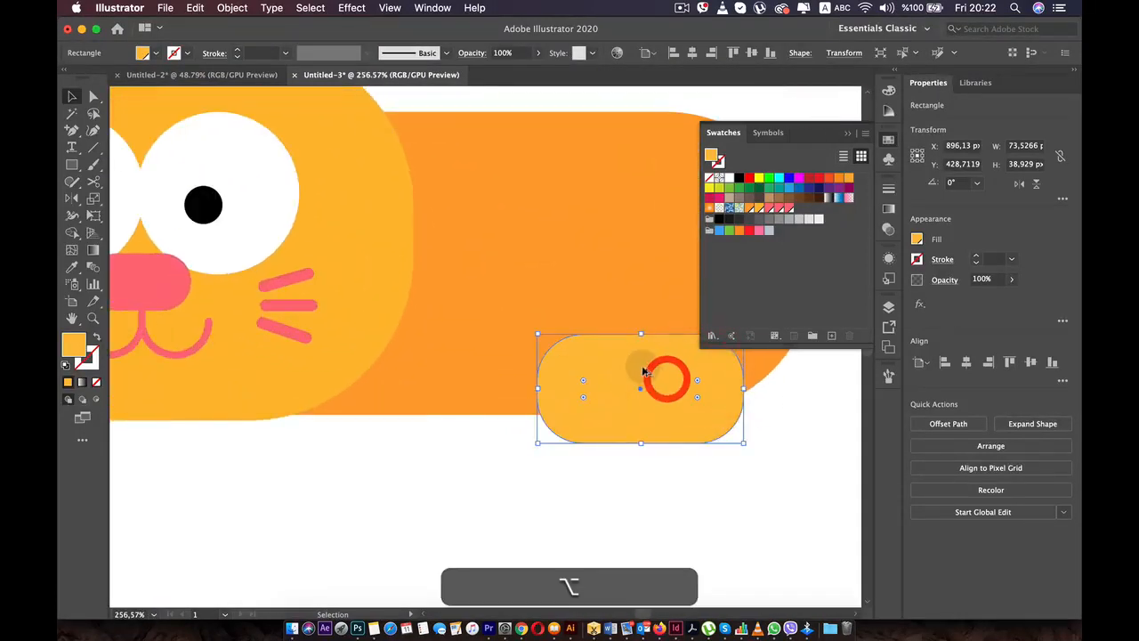
{"action": "left_click_drag", "start_coordinate": [666, 379], "coordinate": [546, 384]}
{"action": "left_click_drag", "start_coordinate": [561, 381], "coordinate": [588, 381]}
{"action": "scroll", "coordinate": [584, 420], "scroll_direction": "down", "scroll_amount": 5}
{"action": "scroll", "coordinate": [364, 353], "scroll_direction": "down", "scroll_amount": 3}
{"action": "key", "text": "space"}
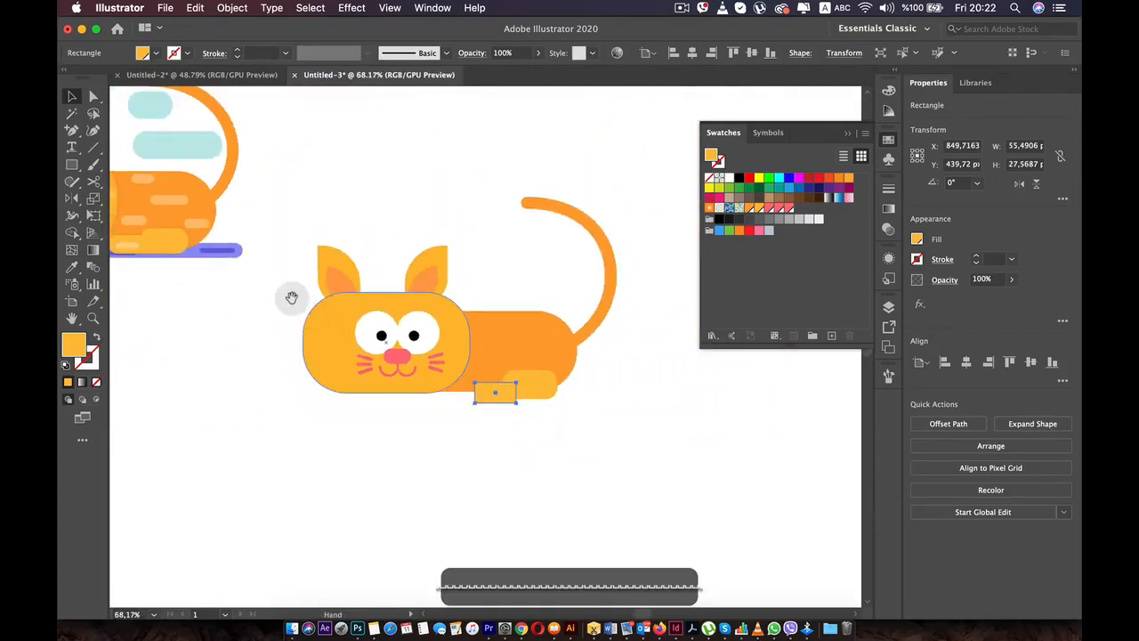
Resize the smaller paw copy to about 56 × 24 px and align its base with the larger rear paw.
{"action": "left_click_drag", "start_coordinate": [293, 298], "coordinate": [575, 370]}
{"action": "scroll", "coordinate": [725, 450], "scroll_direction": "up", "scroll_amount": 6}
{"action": "key", "text": "space"}
{"action": "scroll", "coordinate": [582, 454], "scroll_direction": "up", "scroll_amount": 4}
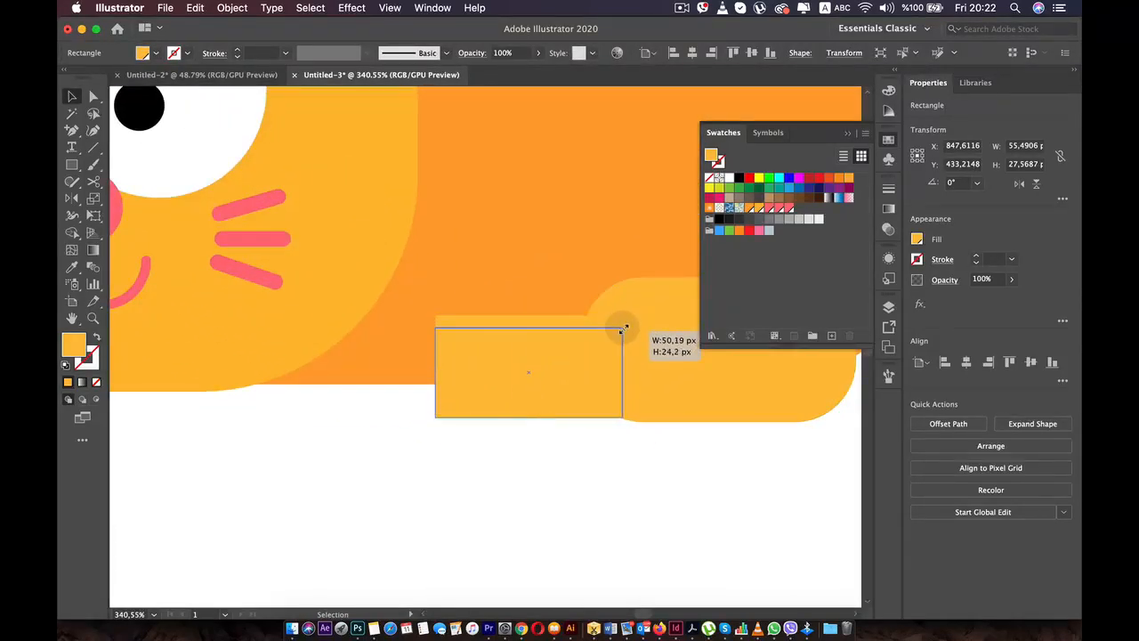
{"action": "left_click_drag", "start_coordinate": [621, 328], "coordinate": [622, 327]}
{"action": "left_click_drag", "start_coordinate": [544, 351], "coordinate": [583, 387]}
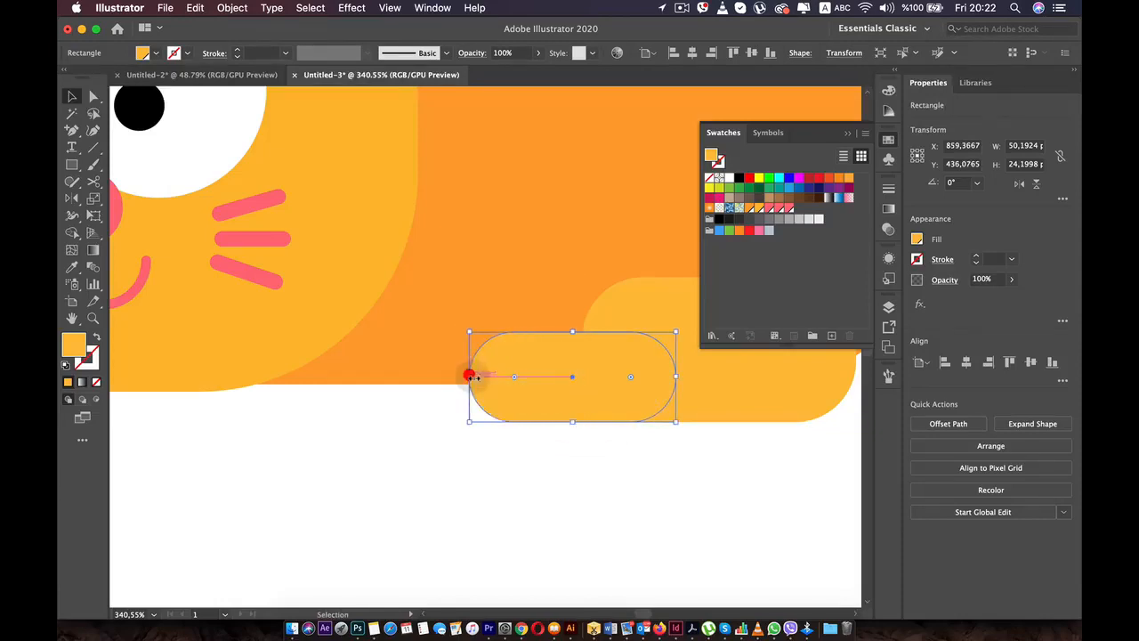
{"action": "left_click_drag", "start_coordinate": [470, 377], "coordinate": [472, 374]}
{"action": "left_click", "coordinate": [566, 468]}
Send the smaller paw to the back of the stacking order.
{"action": "left_click", "coordinate": [577, 387]}
{"action": "right_click", "coordinate": [569, 372]}
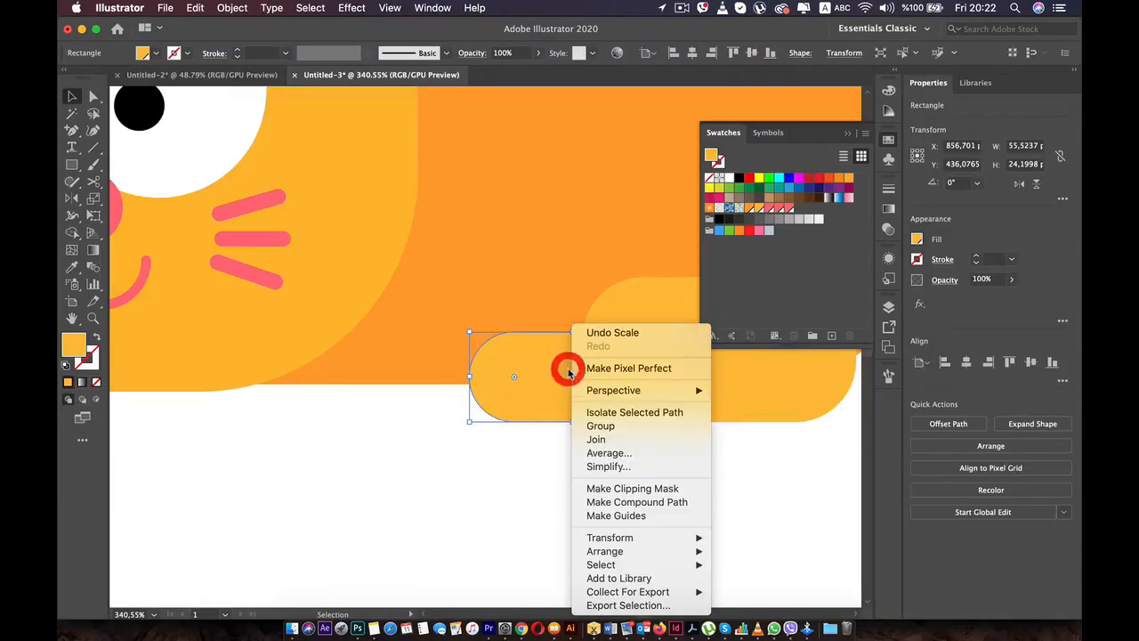
{"action": "mouse_move", "coordinate": [647, 538]}
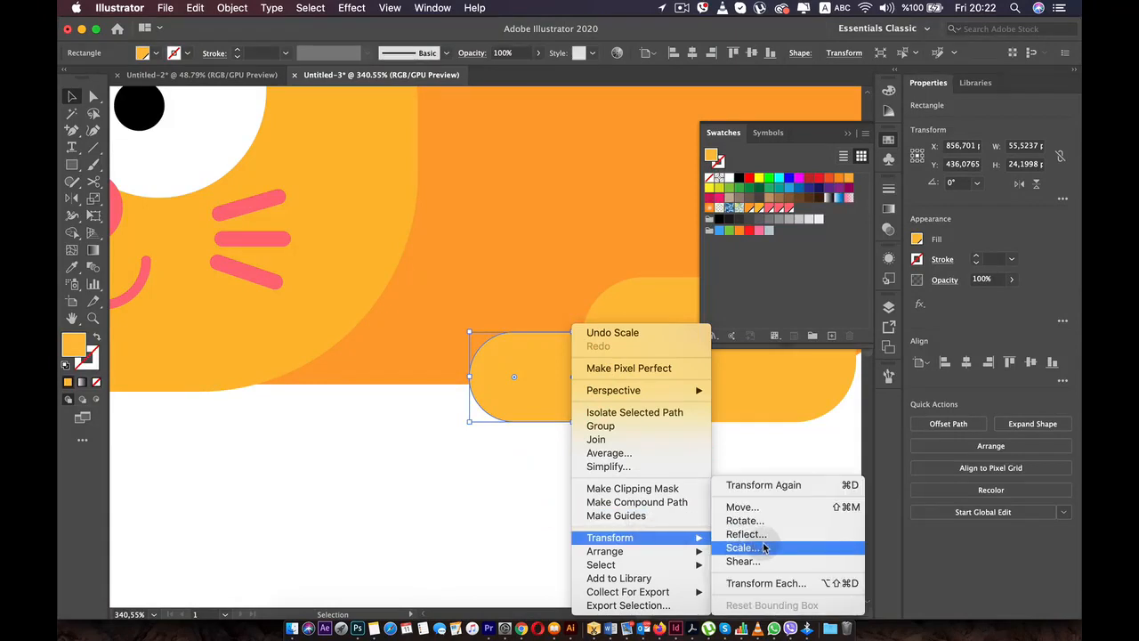
{"action": "mouse_move", "coordinate": [703, 556]}
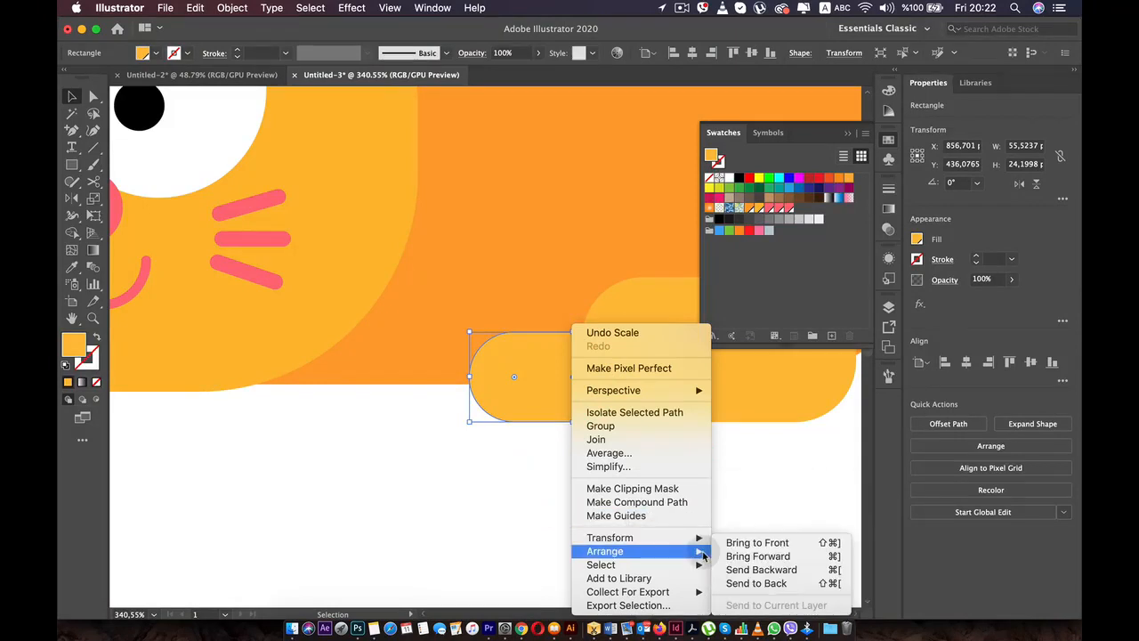
{"action": "left_click", "coordinate": [758, 583]}
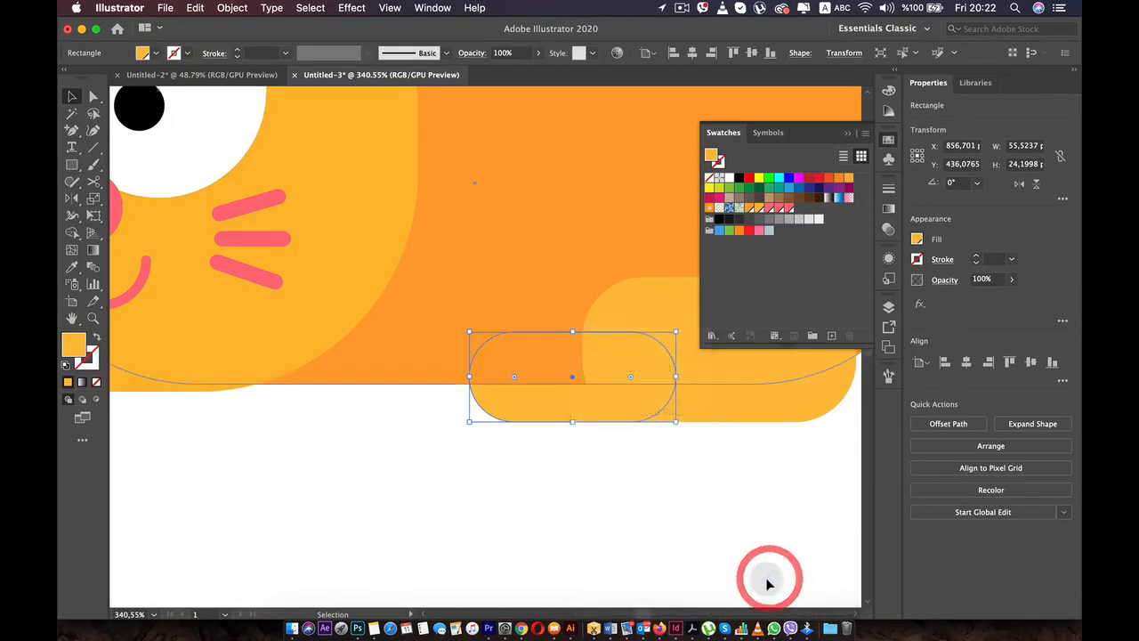
{"action": "left_click", "coordinate": [624, 521]}
Bring the smaller paw forward step by step until it sits above the body but behind the larger paw.
{"action": "left_click", "coordinate": [539, 394]}
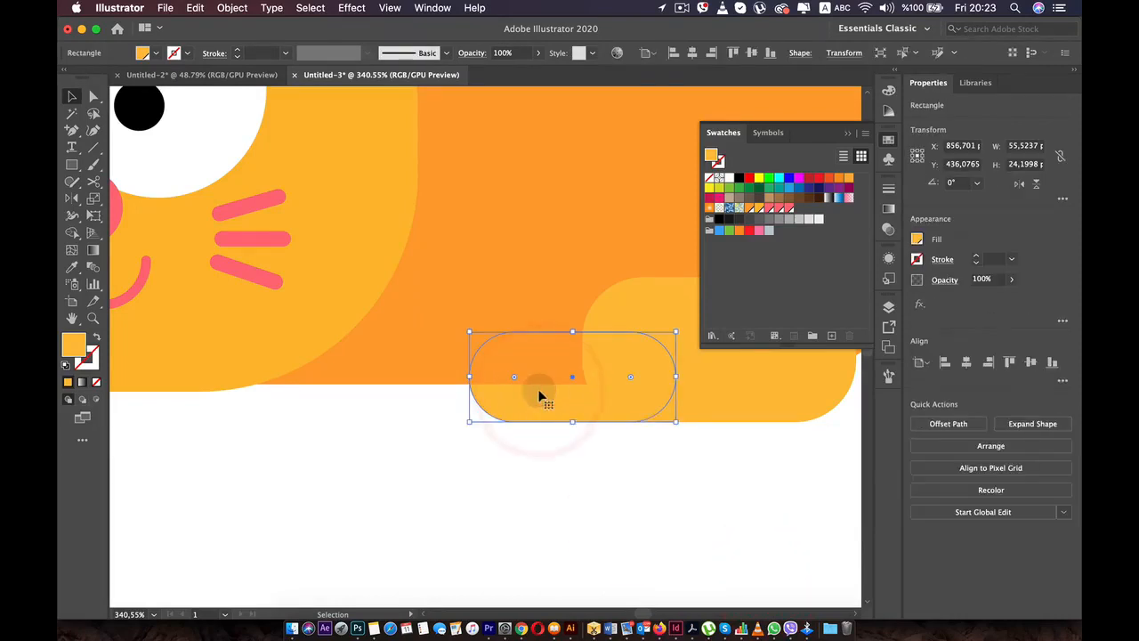
{"action": "key", "text": "super+bracketright"}
{"action": "key", "text": "super+bracketright"}
{"action": "key", "text": "super+bracketright"}
{"action": "key", "text": "super+bracketright"}
{"action": "key", "text": "super+bracketright"}
{"action": "key", "text": "super+bracketright"}
{"action": "key", "text": "super+bracketright"}
{"action": "key", "text": "super+bracketright"}
{"action": "key", "text": "super+bracketright"}
{"action": "key", "text": "super+bracketright"}
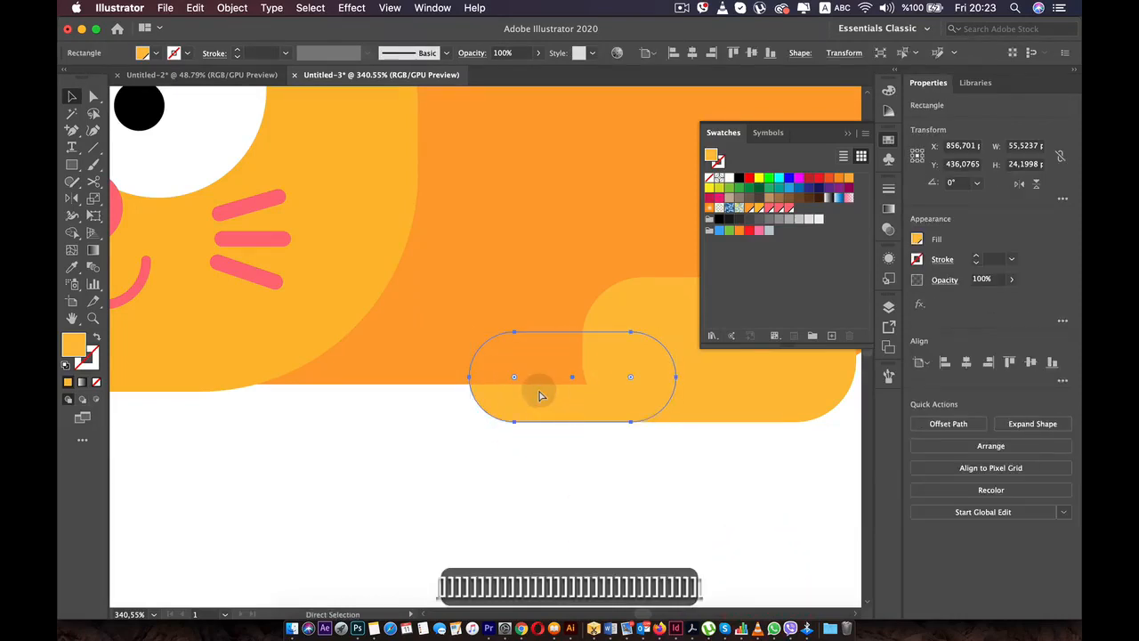
{"action": "left_click", "coordinate": [572, 489]}
{"action": "left_click", "coordinate": [582, 384]}
{"action": "left_click", "coordinate": [529, 371]}
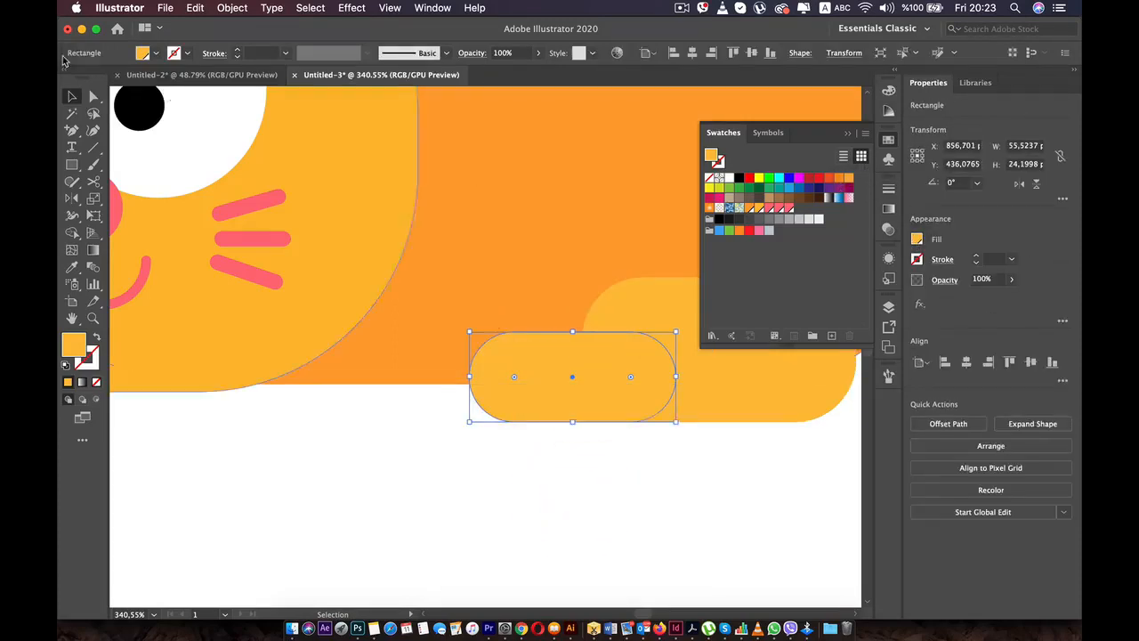
Change the smaller paw's fill to the slightly darker orange FFB727 (R 255, G 183, B 39).
{"action": "left_click", "coordinate": [144, 53]}
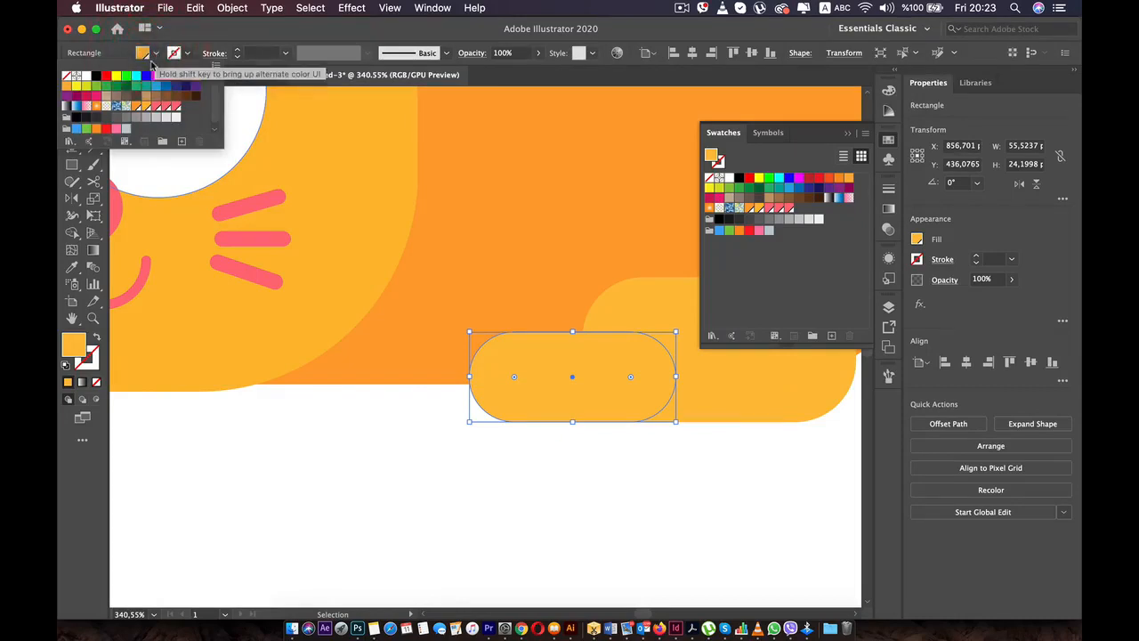
{"action": "left_click", "coordinate": [919, 243]}
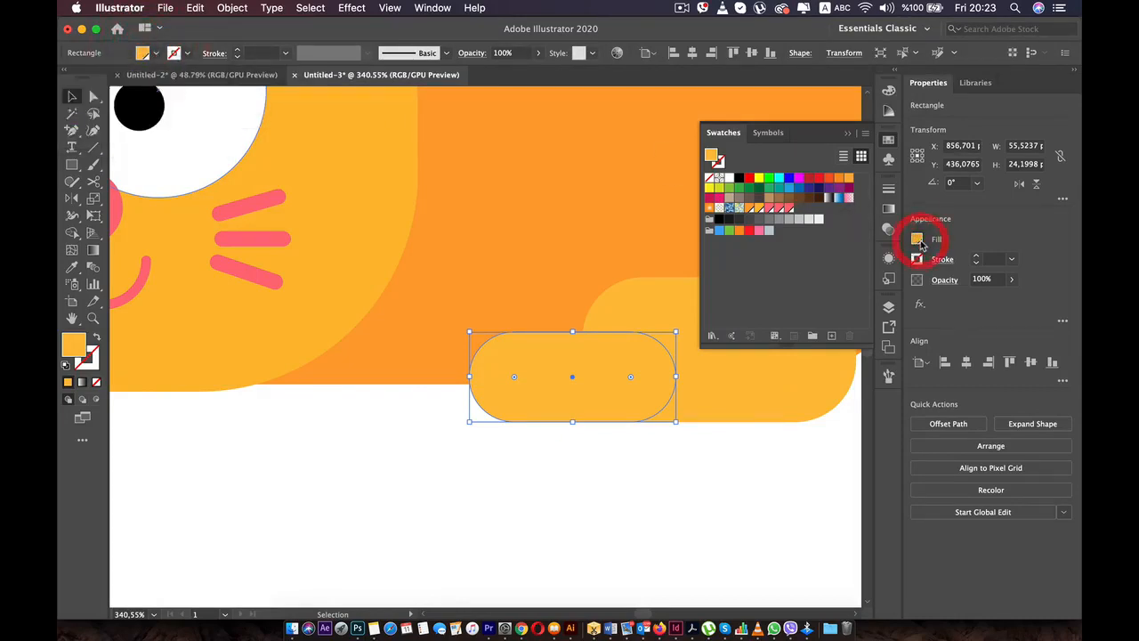
{"action": "left_click", "coordinate": [917, 241]}
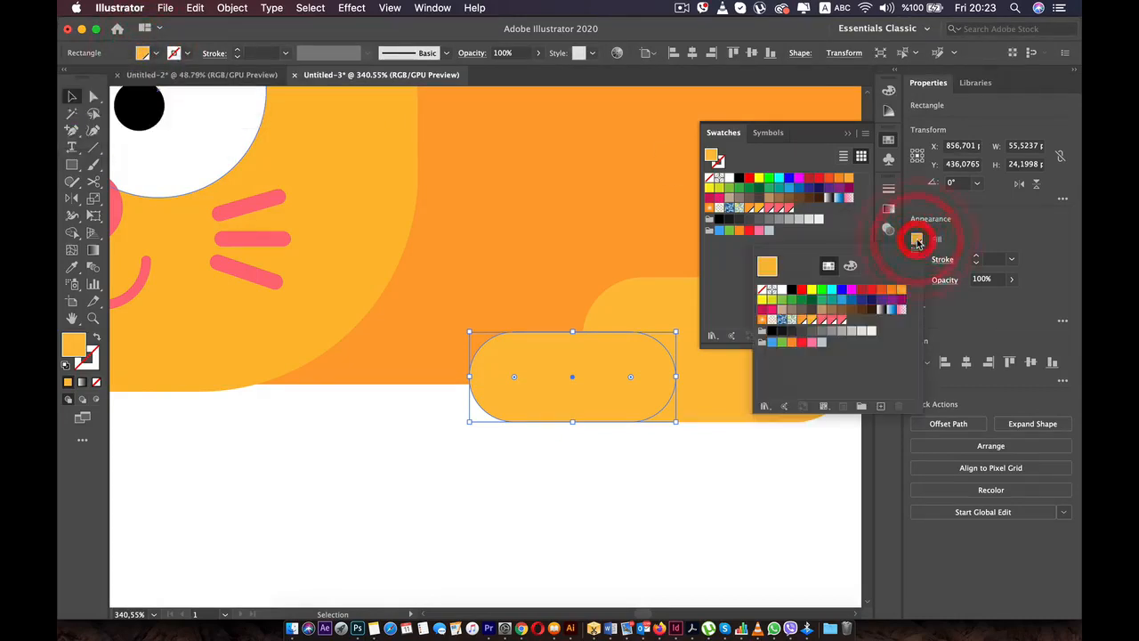
{"action": "left_click", "coordinate": [851, 265]}
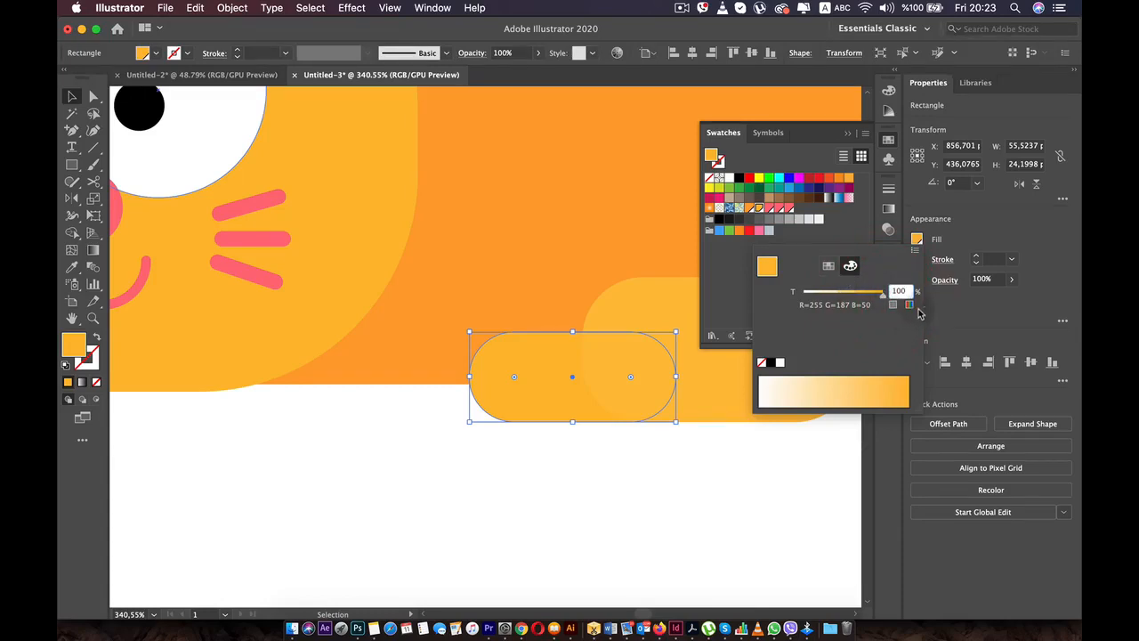
{"action": "left_click", "coordinate": [908, 307]}
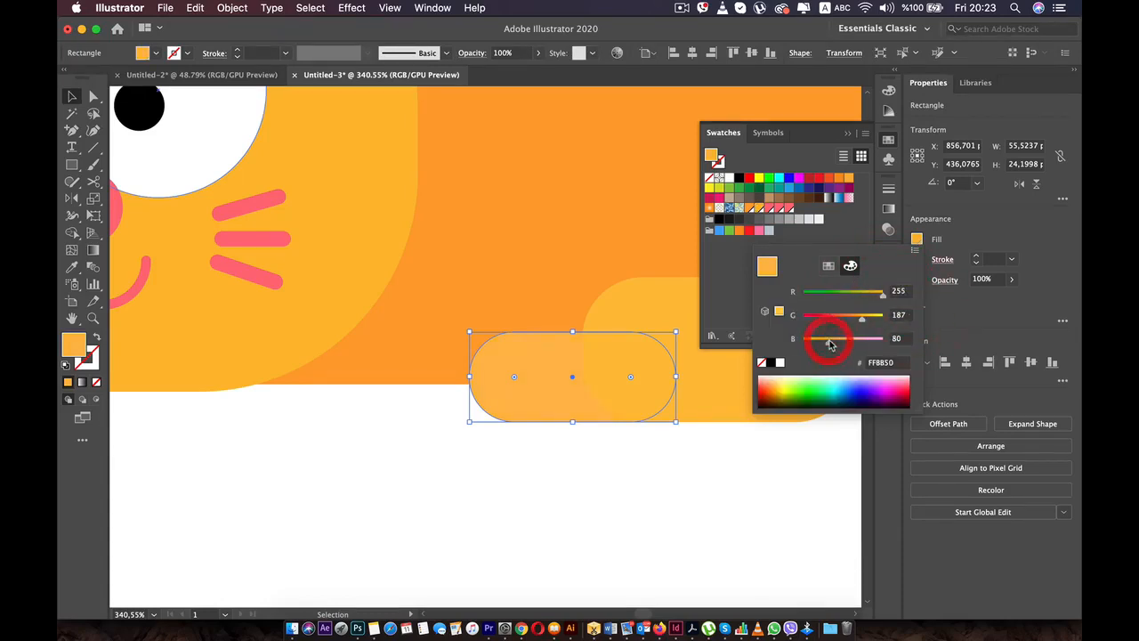
{"action": "left_click_drag", "start_coordinate": [853, 321], "coordinate": [856, 320]}
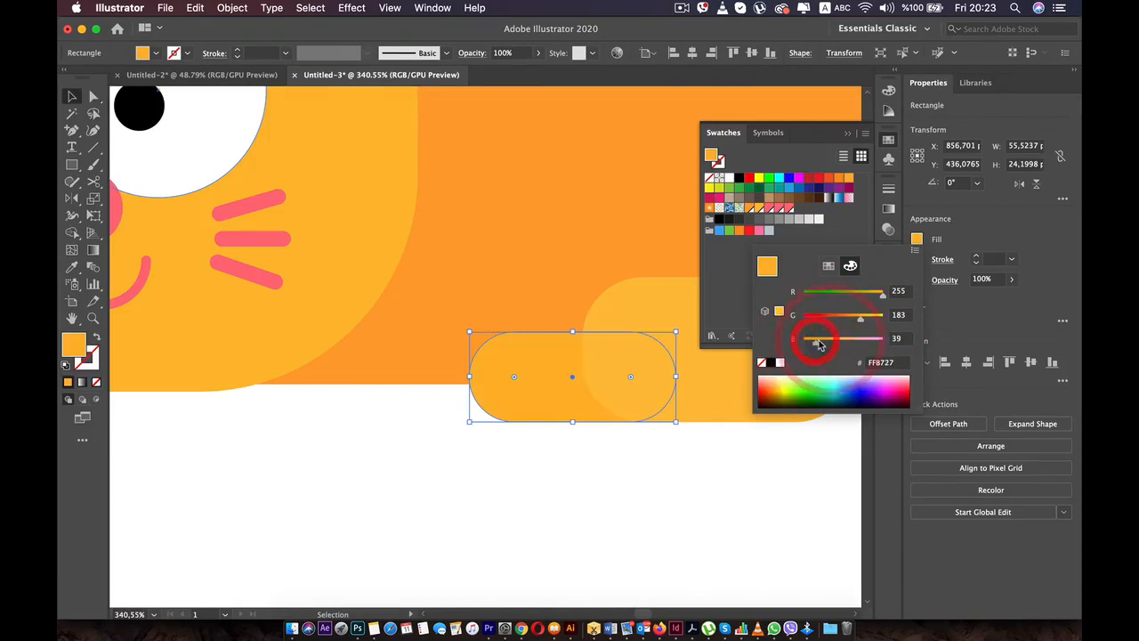
{"action": "left_click", "coordinate": [650, 468]}
{"action": "left_click", "coordinate": [647, 491]}
Examine the recolored smaller paw against the larger paw and the rest of the cat.
{"action": "scroll", "coordinate": [647, 494], "scroll_direction": "down", "scroll_amount": 3}
{"action": "scroll", "coordinate": [561, 450], "scroll_direction": "down", "scroll_amount": 2}
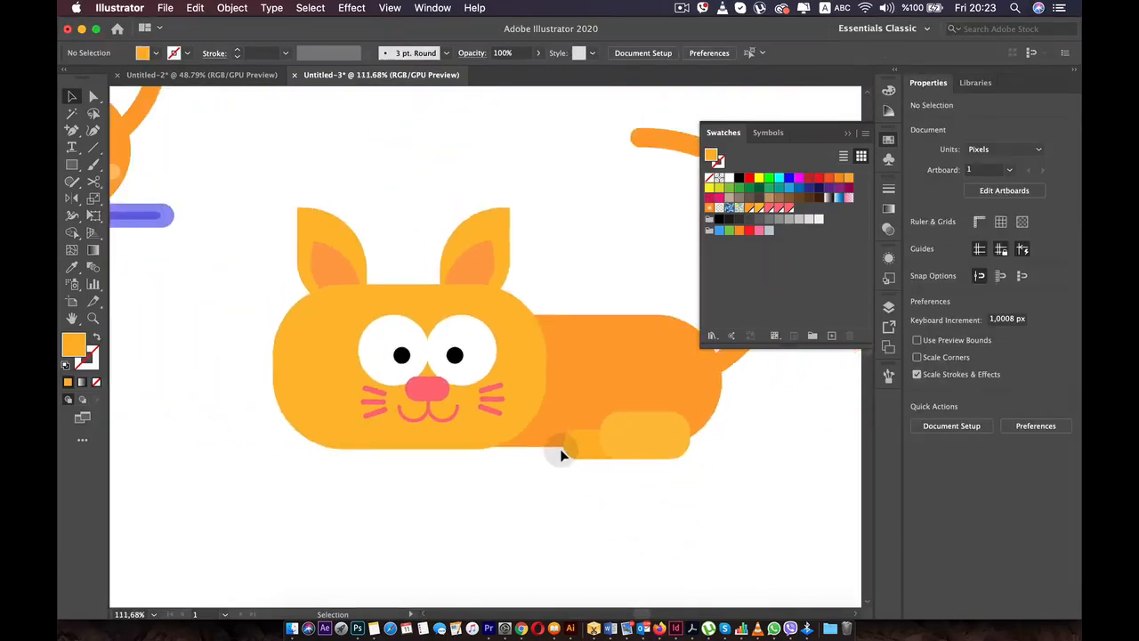
{"action": "scroll", "coordinate": [561, 451], "scroll_direction": "down", "scroll_amount": 1}
{"action": "left_click_drag", "start_coordinate": [422, 400], "coordinate": [412, 438]}
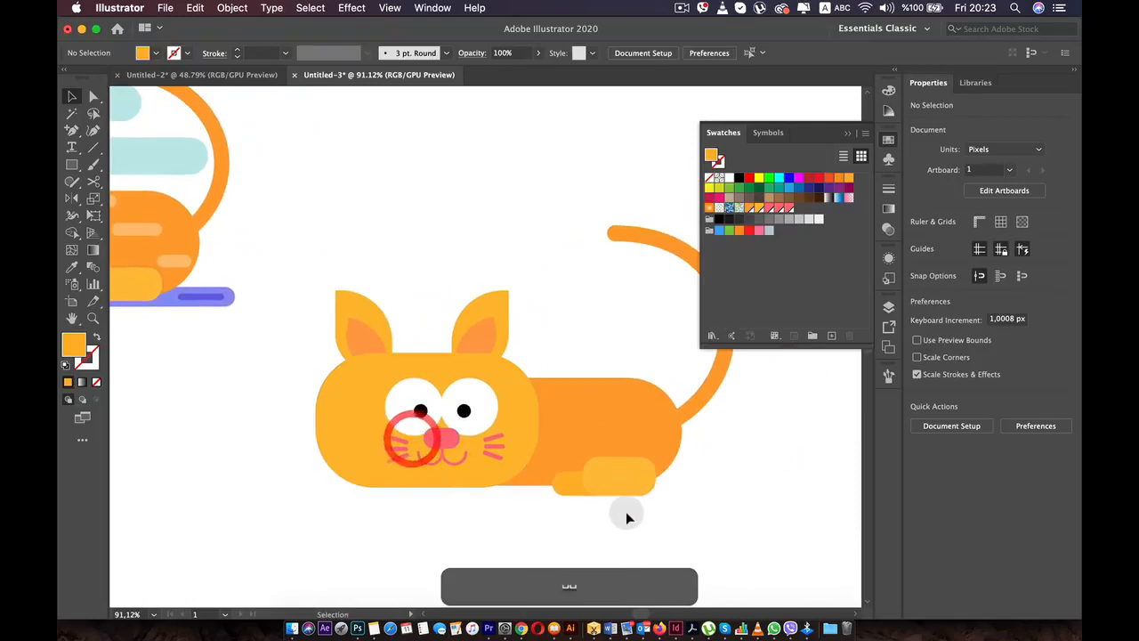
{"action": "scroll", "coordinate": [626, 510], "scroll_direction": "up", "scroll_amount": 2}
{"action": "left_click_drag", "start_coordinate": [608, 499], "coordinate": [737, 484]}
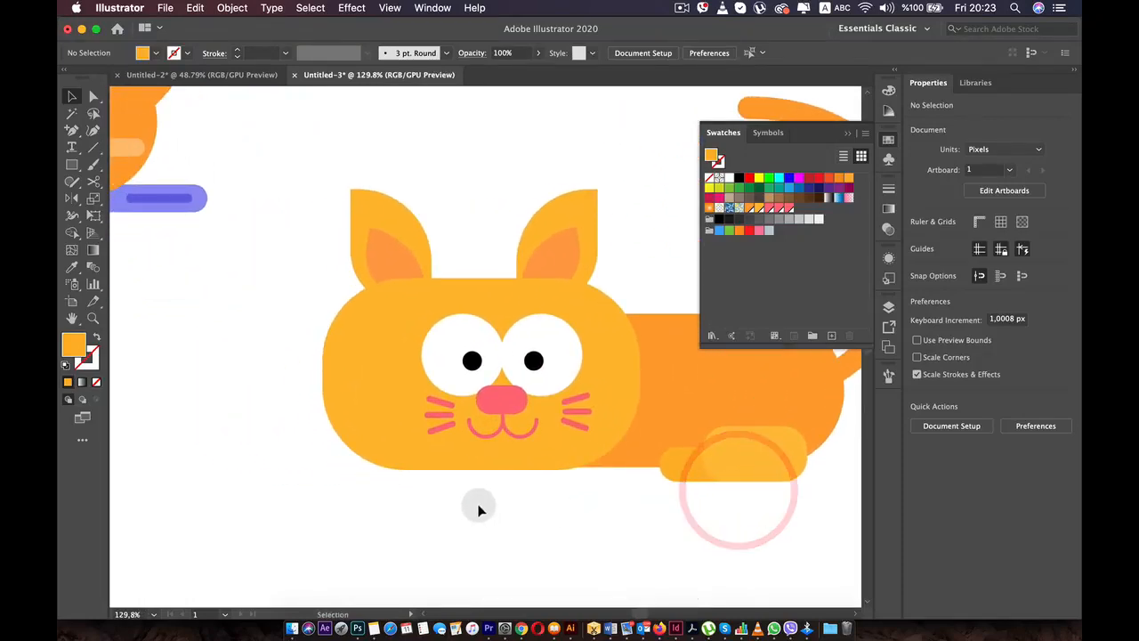
{"action": "scroll", "coordinate": [478, 510], "scroll_direction": "down", "scroll_amount": 1}
{"action": "left_click_drag", "start_coordinate": [489, 399], "coordinate": [318, 358]}
{"action": "scroll", "coordinate": [688, 506], "scroll_direction": "up", "scroll_amount": 1}
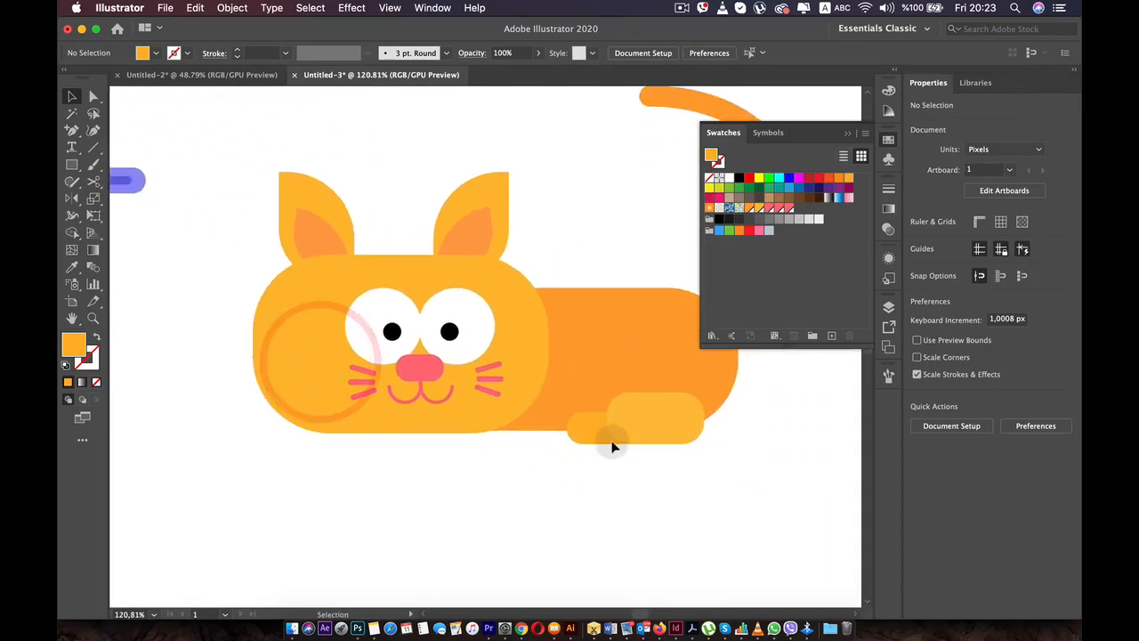
{"action": "scroll", "coordinate": [409, 439], "scroll_direction": "up", "scroll_amount": 3}
Draw a square of about 36 px in the head's color and place it over the head's lower edge, beneath the whiskers.
{"action": "left_click", "coordinate": [426, 424]}
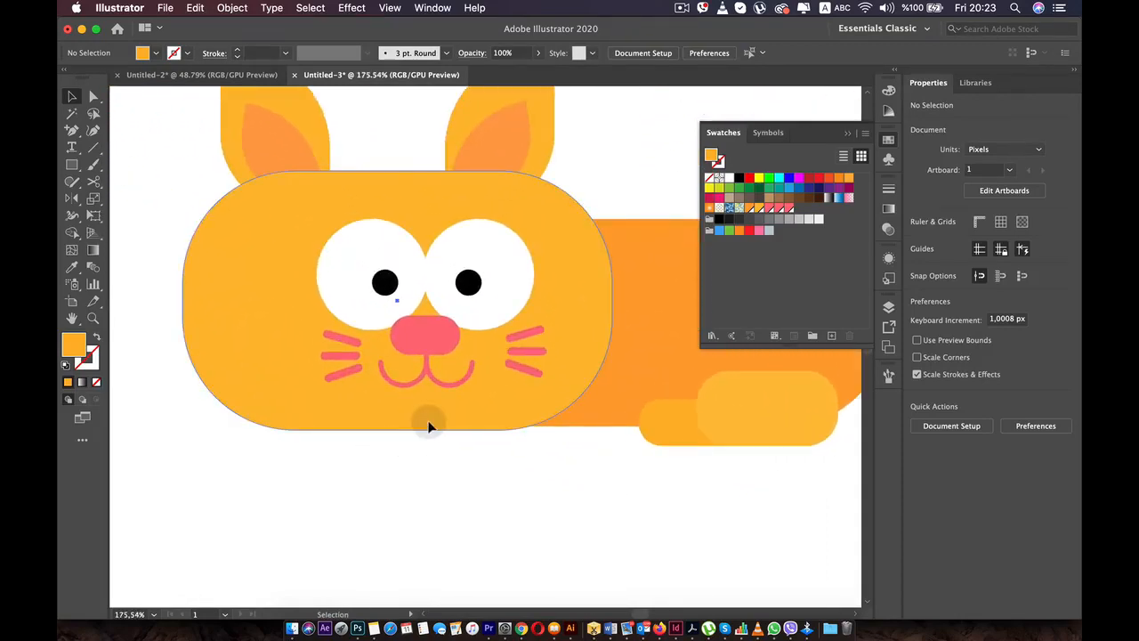
{"action": "left_click", "coordinate": [462, 542]}
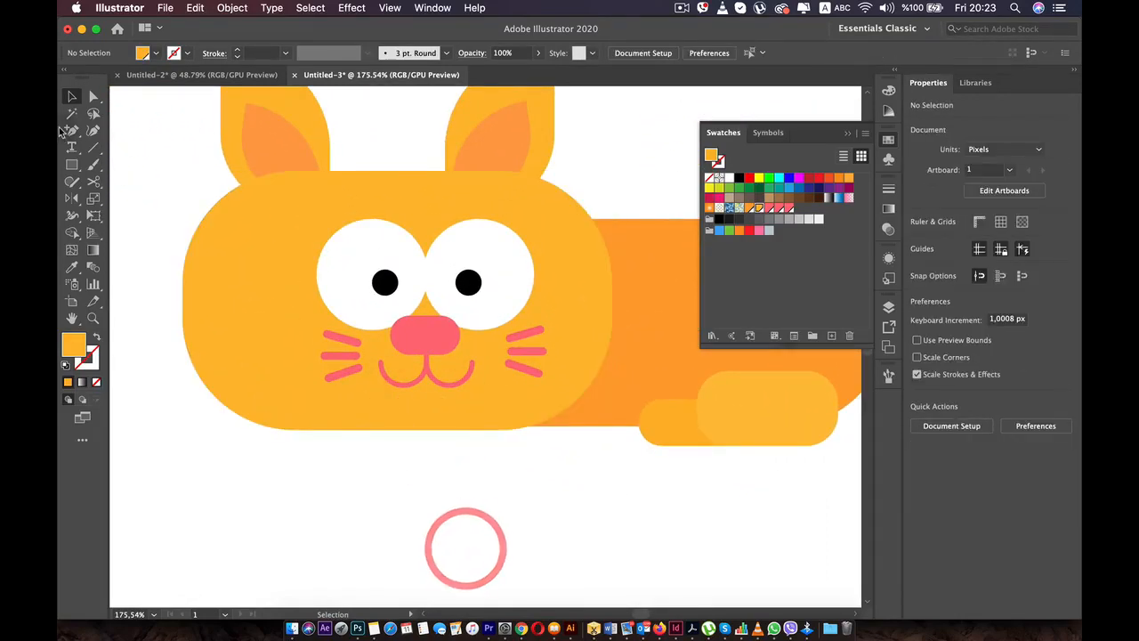
{"action": "left_click", "coordinate": [71, 163]}
{"action": "left_click_drag", "start_coordinate": [395, 465], "coordinate": [466, 525]}
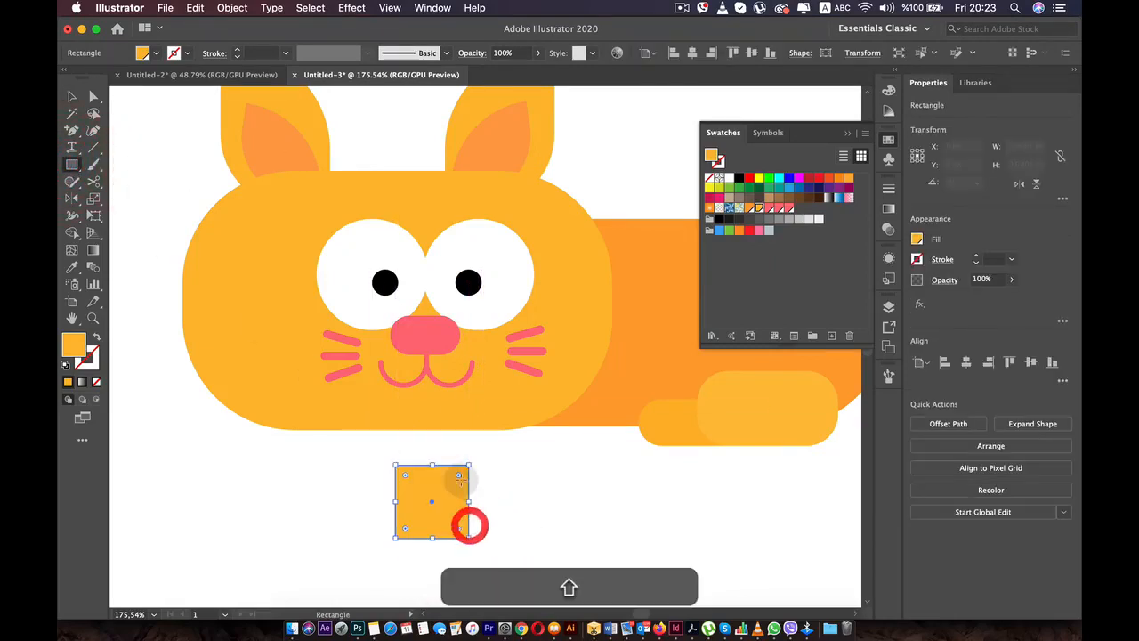
{"action": "left_click_drag", "start_coordinate": [458, 474], "coordinate": [359, 439]}
{"action": "key", "text": "v"}
{"action": "left_click_drag", "start_coordinate": [388, 402], "coordinate": [386, 406]}
Round the square's corners into a front paw and recolor it white by sampling the cat's eye with the Eyedropper.
{"action": "scroll", "coordinate": [361, 438], "scroll_direction": "up", "scroll_amount": 5}
{"action": "left_click_drag", "start_coordinate": [371, 457], "coordinate": [366, 408]}
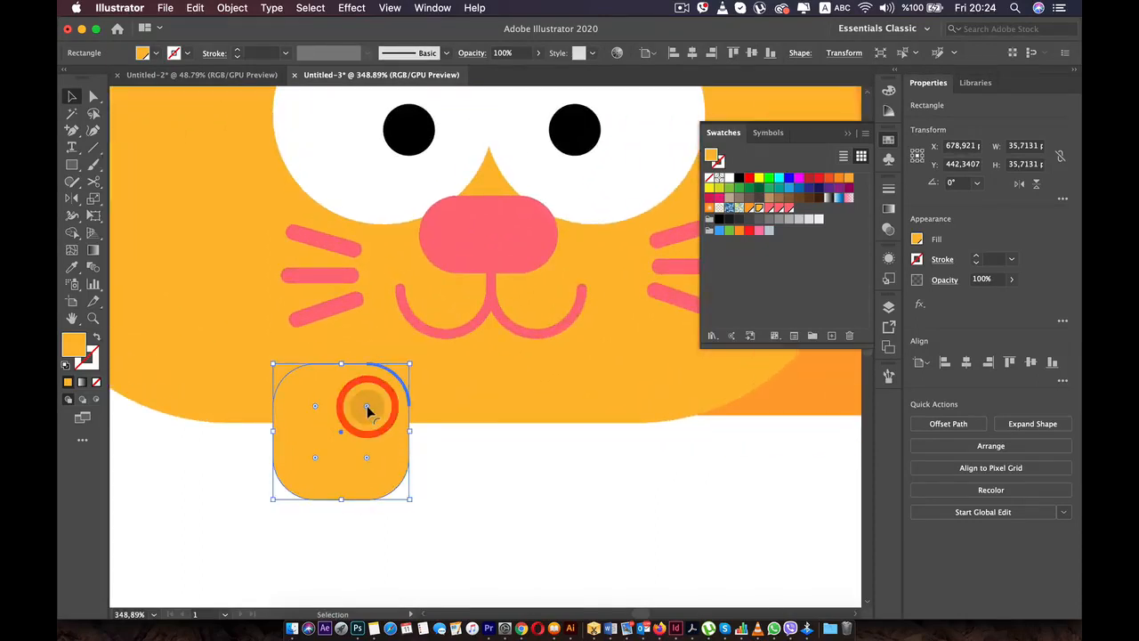
{"action": "key", "text": "i"}
{"action": "left_click", "coordinate": [435, 167]}
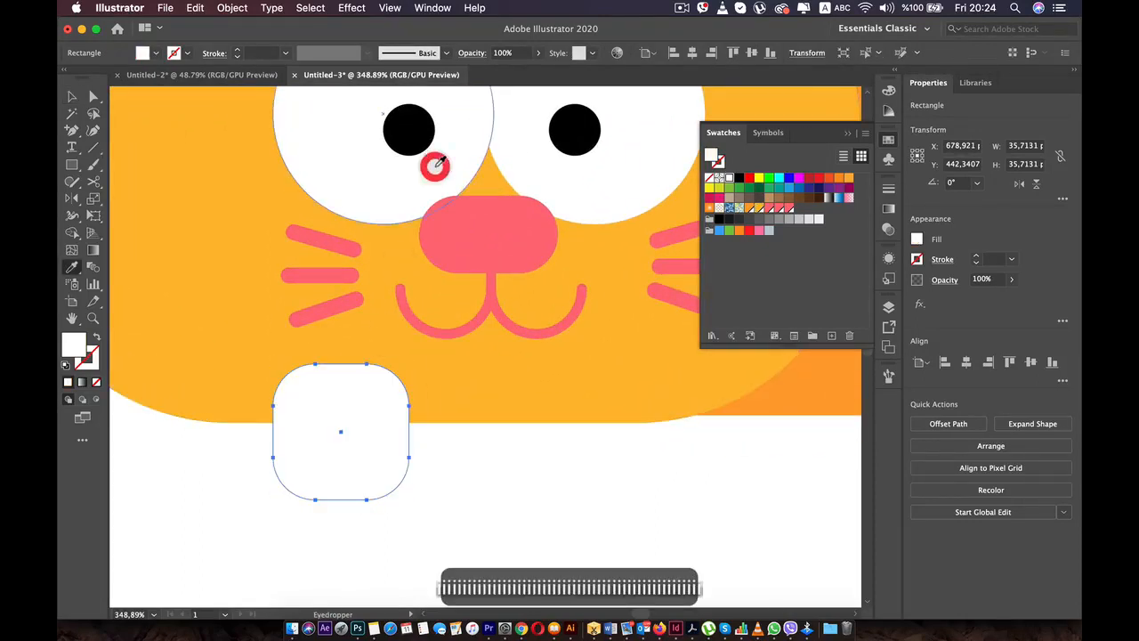
Duplicate the white front paw horizontally to form a second paw beneath the mouth.
{"action": "key", "text": "v"}
{"action": "left_click_drag", "start_coordinate": [340, 357], "coordinate": [537, 404]}
{"action": "key", "text": "super+z"}
{"action": "left_click", "coordinate": [575, 503]}
{"action": "left_click", "coordinate": [578, 539]}
{"action": "scroll", "coordinate": [571, 538], "scroll_direction": "down", "scroll_amount": 10}
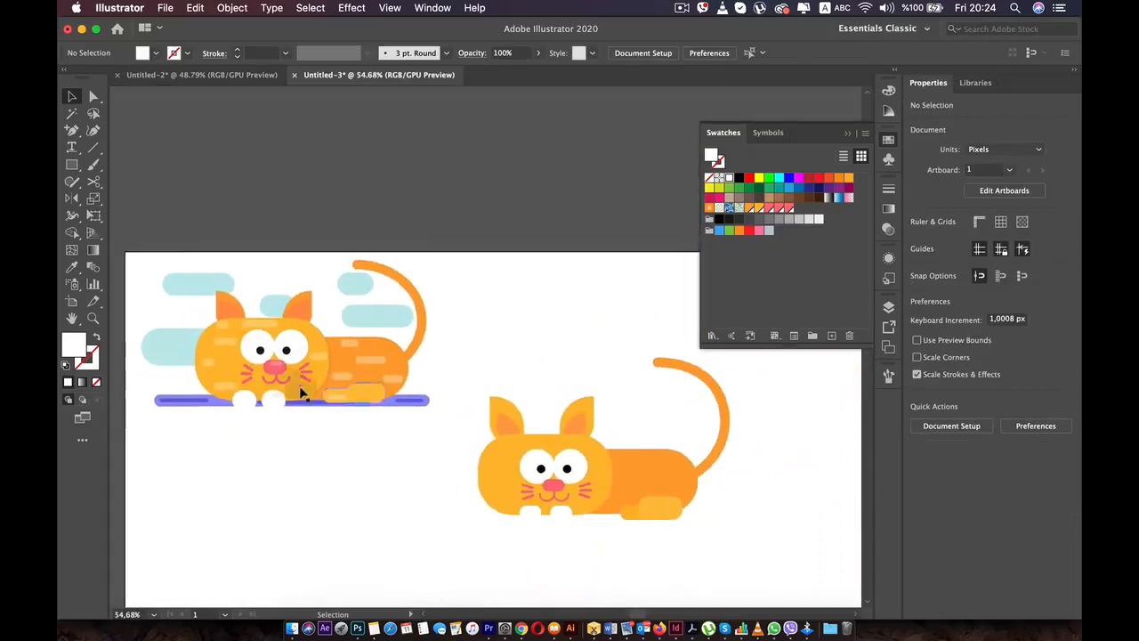
Reposition the white front paws closer together on the head's lower edge, deleting the unwanted piece.
{"action": "scroll", "coordinate": [593, 536], "scroll_direction": "up", "scroll_amount": 10}
{"action": "left_click", "coordinate": [601, 504]}
{"action": "left_click_drag", "start_coordinate": [602, 504], "coordinate": [649, 417]}
{"action": "left_click", "coordinate": [578, 450]}
{"action": "key", "text": "BackSpace"}
{"action": "scroll", "coordinate": [475, 445], "scroll_direction": "up", "scroll_amount": 3}
{"action": "left_click", "coordinate": [477, 436]}
{"action": "left_click", "coordinate": [616, 483]}
{"action": "left_click", "coordinate": [484, 439]}
{"action": "left_click", "coordinate": [614, 475]}
{"action": "left_click", "coordinate": [495, 433]}
{"action": "left_click", "coordinate": [692, 520]}
{"action": "scroll", "coordinate": [683, 542], "scroll_direction": "down", "scroll_amount": 5}
{"action": "left_click_drag", "start_coordinate": [645, 466], "coordinate": [446, 423]}
{"action": "left_click", "coordinate": [583, 548]}
{"action": "scroll", "coordinate": [582, 550], "scroll_direction": "down", "scroll_amount": 5}
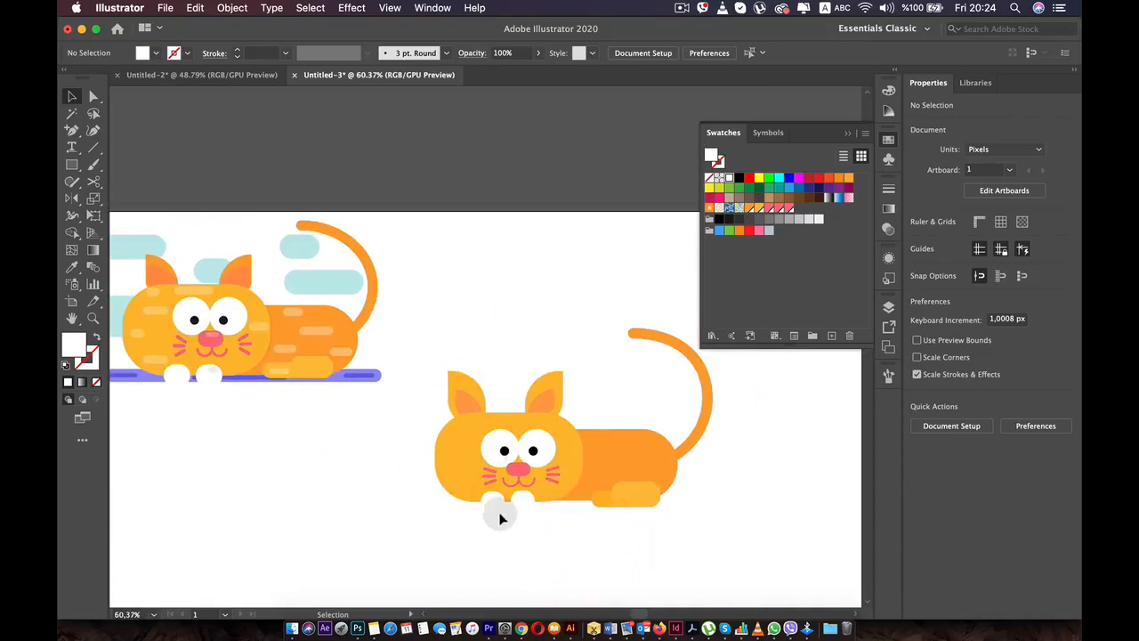
Draw a bar about 479 × 19 px across the base of the cat and recolor it with the reference platform's light purple.
{"action": "left_click_drag", "start_coordinate": [506, 472], "coordinate": [478, 392]}
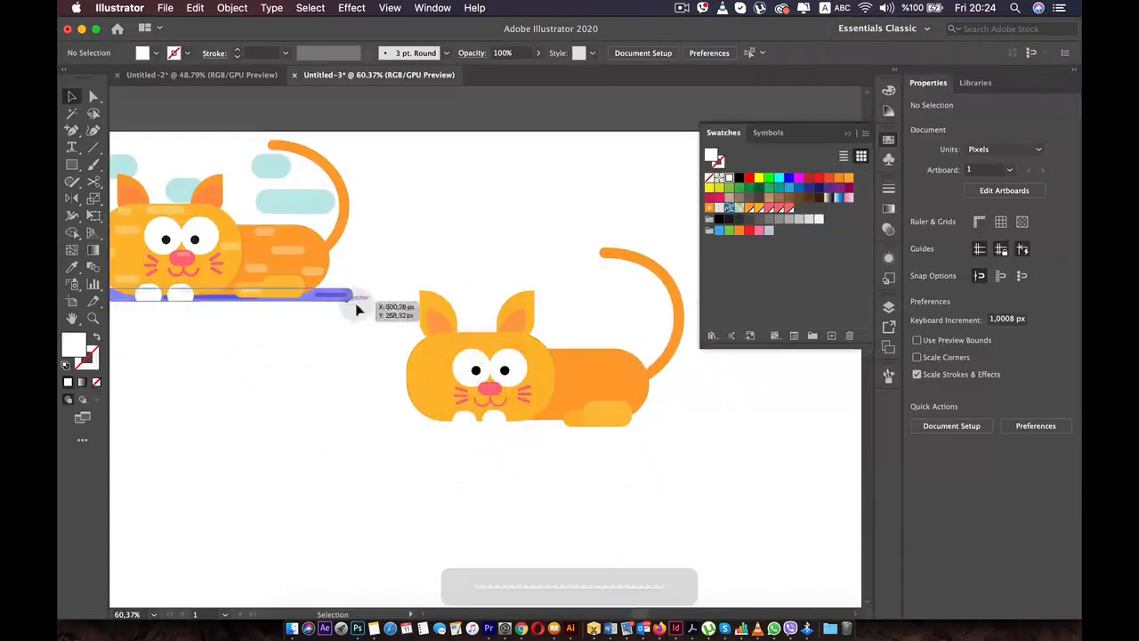
{"action": "left_click", "coordinate": [73, 165]}
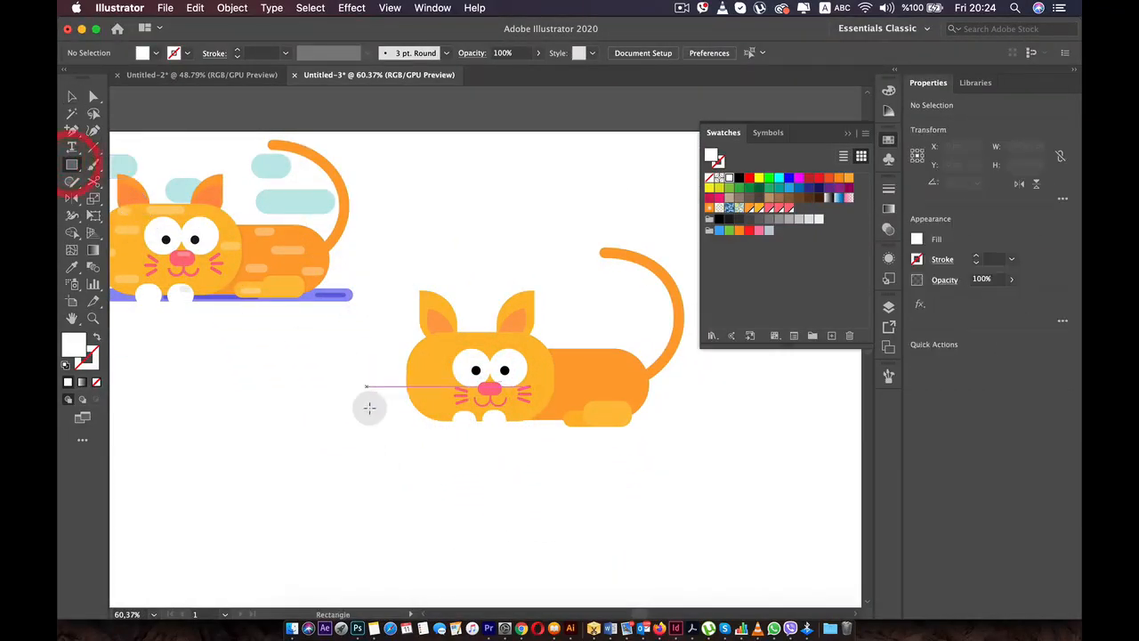
{"action": "left_click_drag", "start_coordinate": [375, 413], "coordinate": [691, 426]}
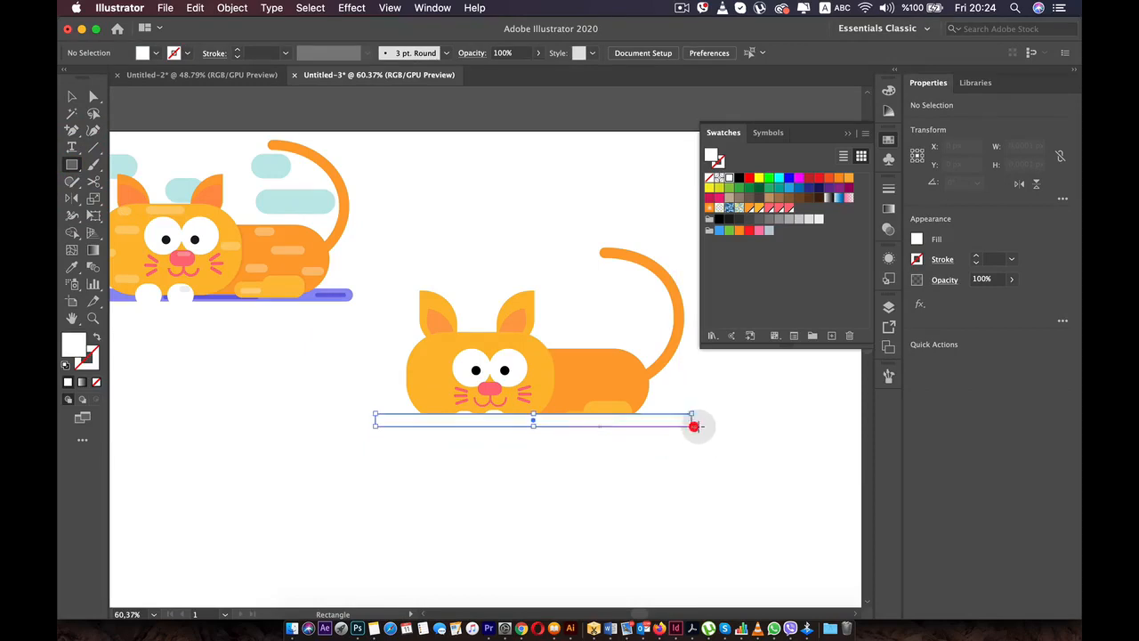
{"action": "key", "text": "space"}
{"action": "left_click_drag", "start_coordinate": [549, 421], "coordinate": [697, 433]}
{"action": "left_click_drag", "start_coordinate": [617, 375], "coordinate": [514, 359]}
{"action": "scroll", "coordinate": [647, 483], "scroll_direction": "up", "scroll_amount": 5}
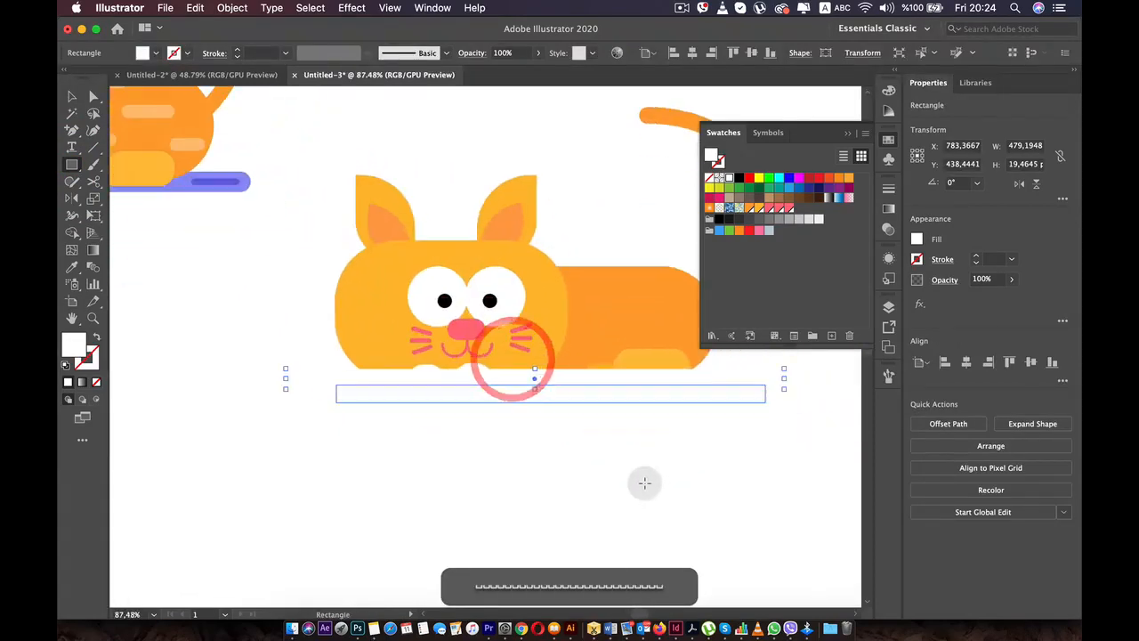
{"action": "key", "text": "i"}
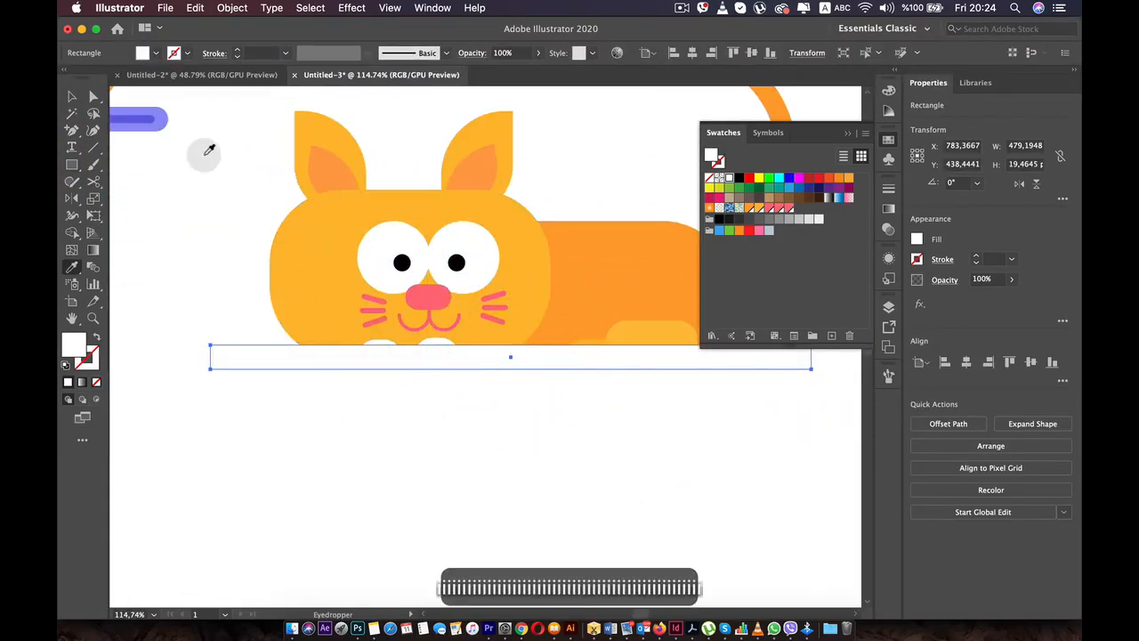
{"action": "left_click", "coordinate": [162, 120]}
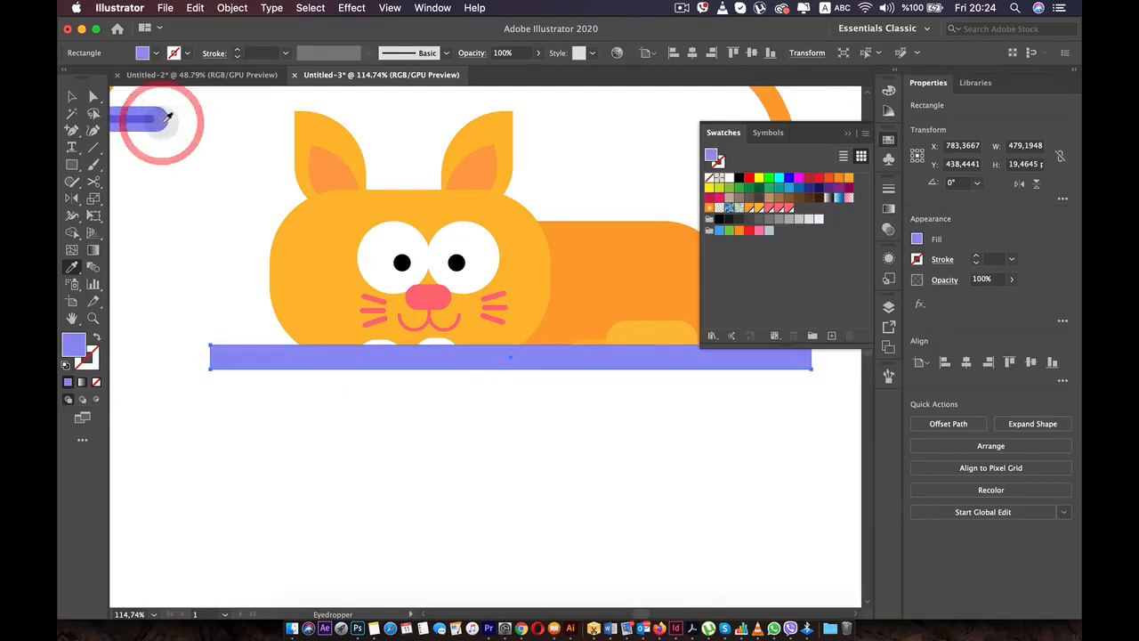
Send the purple bar backward in the stacking order until it lies behind the cat's head, body and paws.
{"action": "key", "text": "v"}
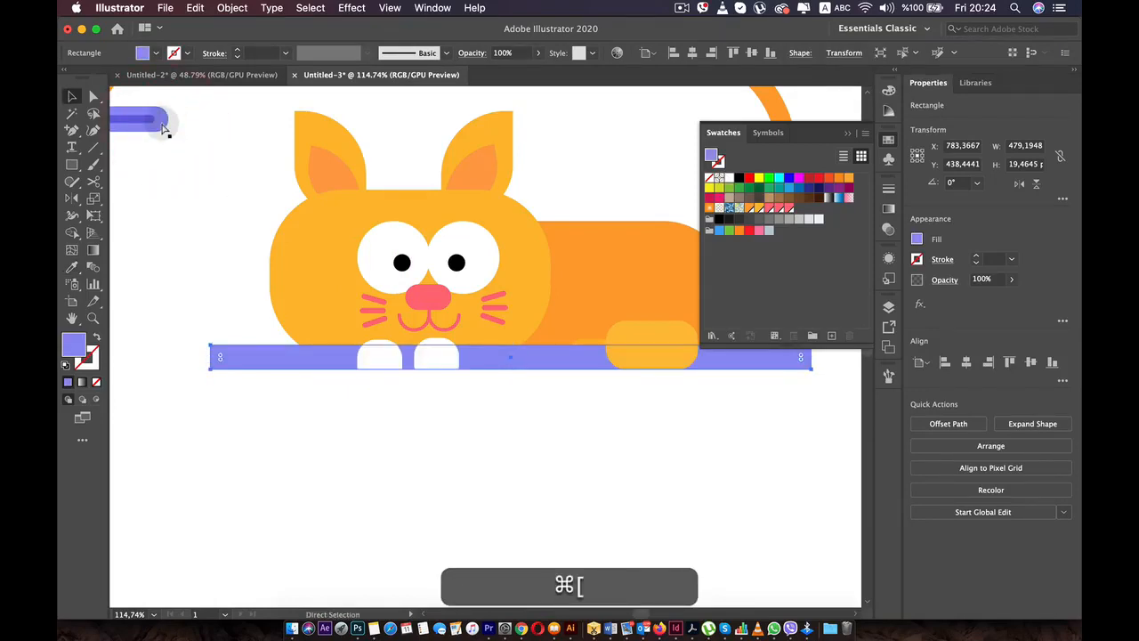
{"action": "key", "text": "super+bracketleft"}
{"action": "key", "text": "super+bracketleft"}
{"action": "key", "text": "super+bracketleft"}
{"action": "key", "text": "super+bracketleft"}
{"action": "key", "text": "super+bracketleft"}
{"action": "key", "text": "super+bracketleft"}
{"action": "key", "text": "super+bracketleft"}
{"action": "key", "text": "super+bracketleft"}
{"action": "key", "text": "super+bracketleft"}
{"action": "key", "text": "super+bracketleft"}
{"action": "key", "text": "super+bracketleft"}
{"action": "key", "text": "super+bracketleft"}
{"action": "key", "text": "super+bracketleft"}
{"action": "key", "text": "super+bracketleft"}
{"action": "key", "text": "super+bracketleft"}
{"action": "key", "text": "super+bracketleft"}
{"action": "key", "text": "super+bracketleft"}
{"action": "key", "text": "super+bracketleft"}
{"action": "key", "text": "super+bracketleft"}
{"action": "key", "text": "super+bracketleft"}
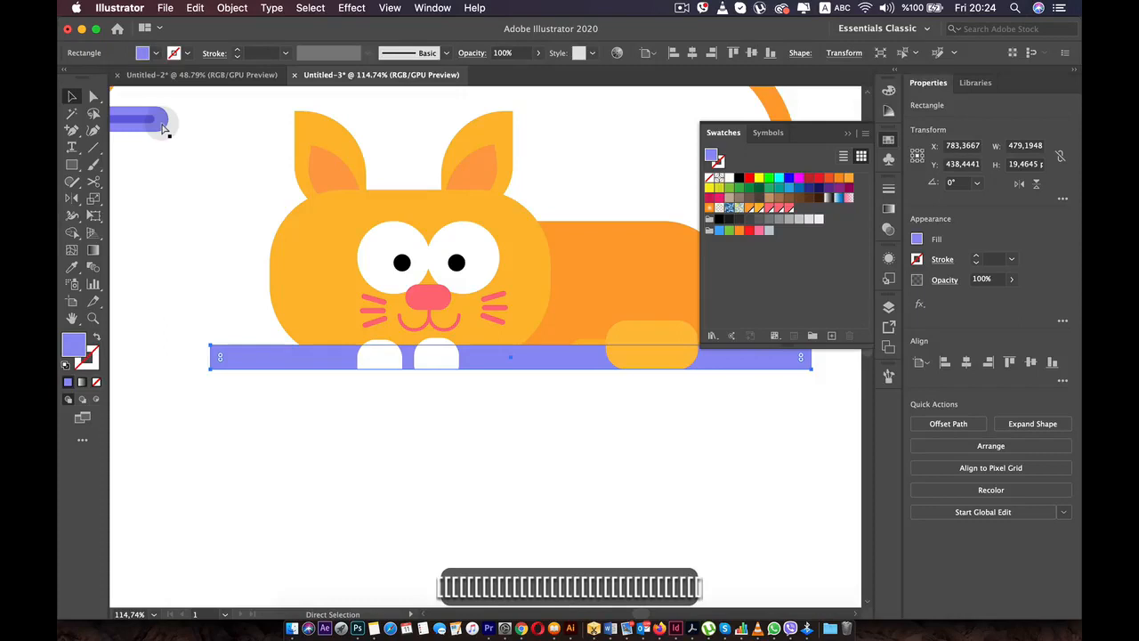
{"action": "key", "text": "super+bracketleft"}
{"action": "key", "text": "super+bracketleft"}
{"action": "key", "text": "super+bracketleft"}
{"action": "key", "text": "super+bracketleft"}
{"action": "key", "text": "super+bracketleft"}
{"action": "key", "text": "super+bracketleft"}
{"action": "key", "text": "super+bracketleft"}
{"action": "key", "text": "super+bracketleft"}
{"action": "key", "text": "super+bracketleft"}
{"action": "key", "text": "super+bracketleft"}
{"action": "key", "text": "super+bracketleft"}
{"action": "key", "text": "super+bracketleft"}
{"action": "key", "text": "super+bracketleft"}
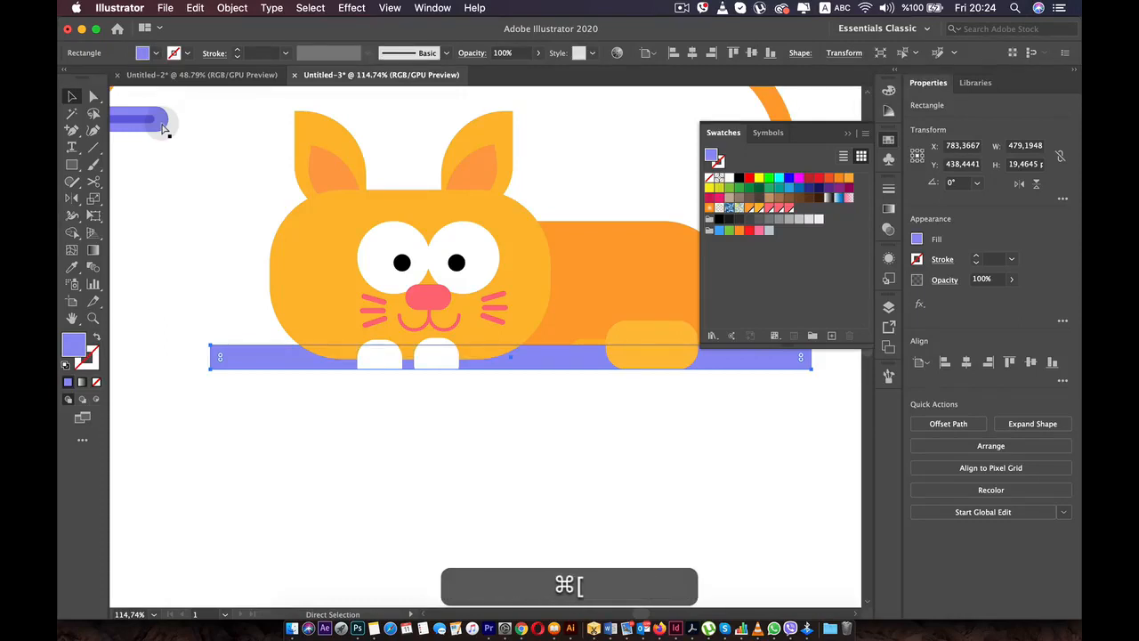
{"action": "key", "text": "super"}
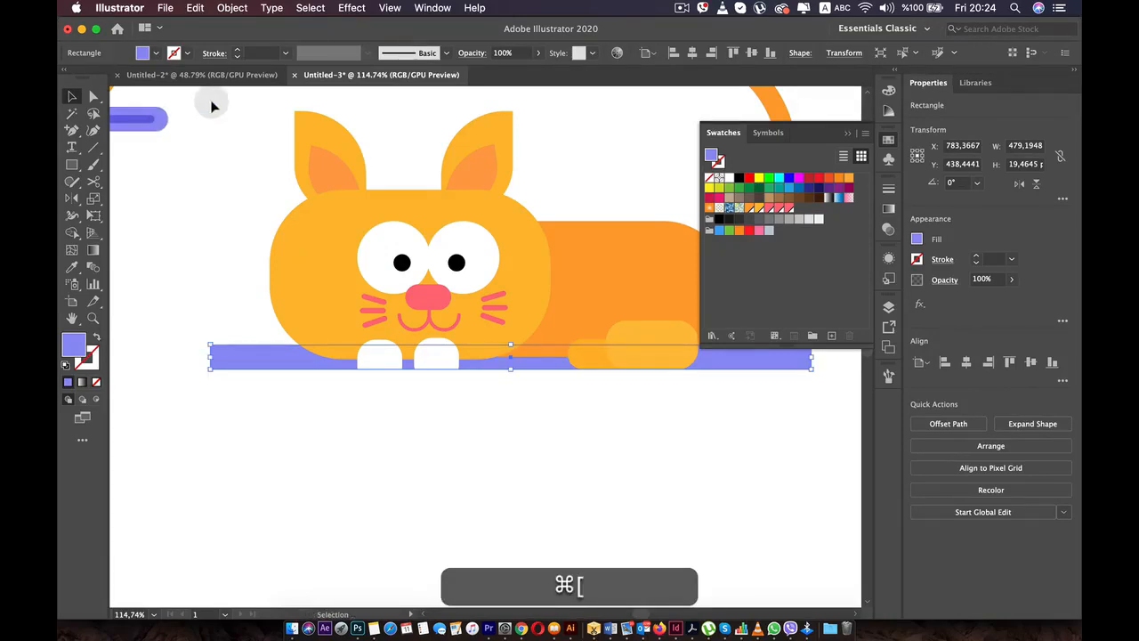
Try nudging the purple bar down and back up against the bottom edge of the paws.
{"action": "key", "text": "space"}
{"action": "left_click_drag", "start_coordinate": [212, 106], "coordinate": [255, 164]}
{"action": "key", "text": "Down"}
{"action": "key", "text": "Down"}
{"action": "key", "text": "Down"}
{"action": "key", "text": "Down"}
{"action": "key", "text": "Down"}
{"action": "key", "text": "Down"}
{"action": "key", "text": "Down"}
{"action": "key", "text": "Down"}
{"action": "key", "text": "Down"}
{"action": "key", "text": "Down"}
{"action": "key", "text": "Down"}
{"action": "key", "text": "Down"}
{"action": "key", "text": "Down"}
{"action": "key", "text": "Down"}
{"action": "key", "text": "Down"}
{"action": "key", "text": "Down"}
{"action": "key", "text": "Down"}
{"action": "key", "text": "Down"}
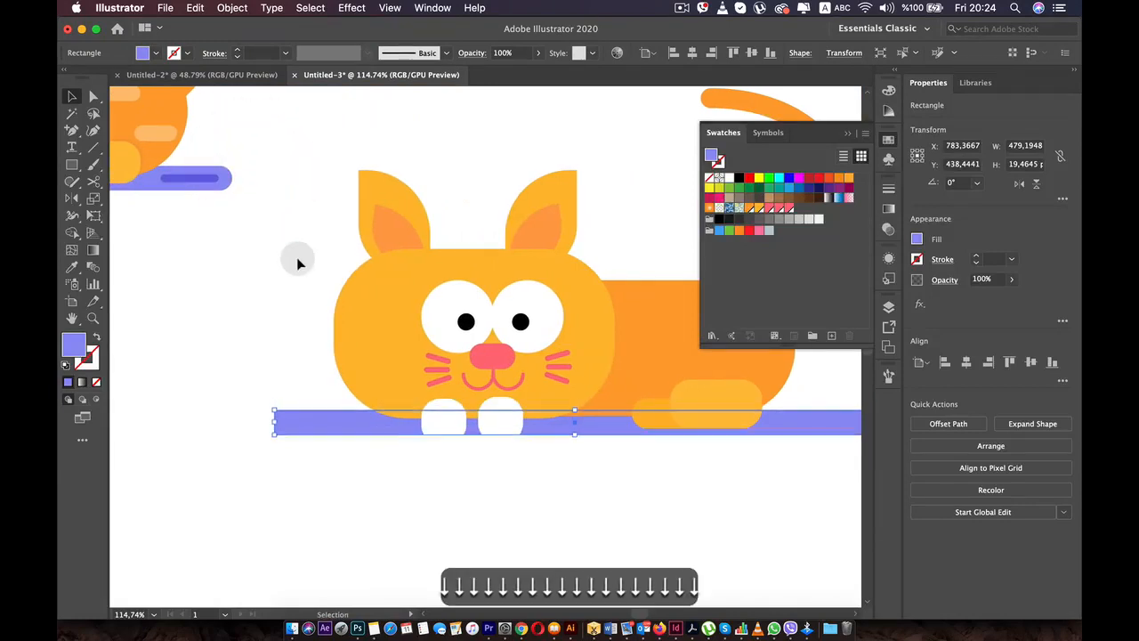
{"action": "key", "text": "Down"}
{"action": "key", "text": "Down"}
{"action": "key", "text": "Up"}
{"action": "key", "text": "Up"}
{"action": "key", "text": "Up"}
{"action": "key", "text": "Up"}
{"action": "key", "text": "Up"}
{"action": "key", "text": "Up"}
{"action": "key", "text": "Up"}
{"action": "key", "text": "Up"}
{"action": "key", "text": "Up"}
{"action": "key", "text": "Up"}
{"action": "key", "text": "Up"}
{"action": "key", "text": "Up"}
{"action": "key", "text": "Up"}
{"action": "key", "text": "Up"}
{"action": "key", "text": "Up"}
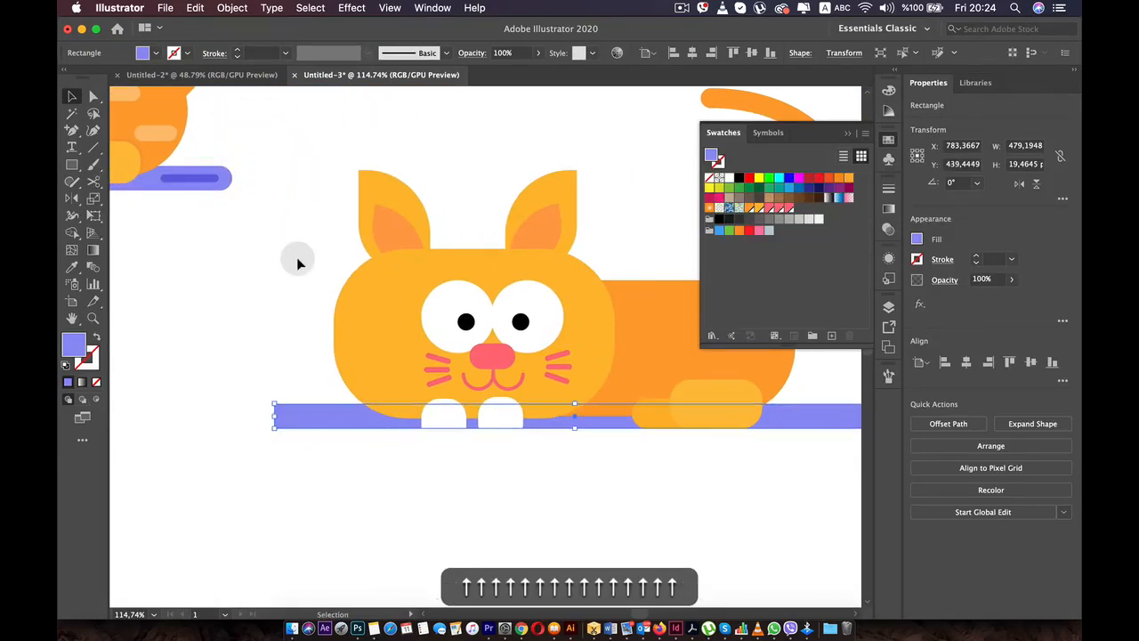
{"action": "key", "text": "Down"}
{"action": "key", "text": "Down"}
{"action": "key", "text": "Down"}
{"action": "key", "text": "Up"}
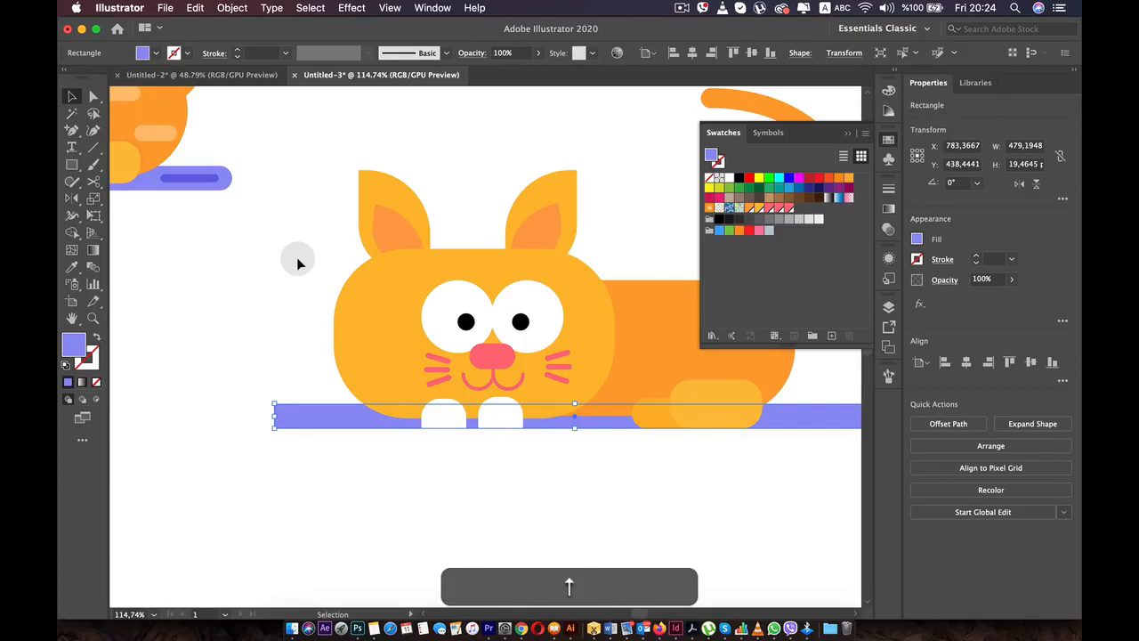
Widen the purple bar toward the tail side to about 616 px and fully round its ends.
{"action": "left_click_drag", "start_coordinate": [349, 246], "coordinate": [162, 250]}
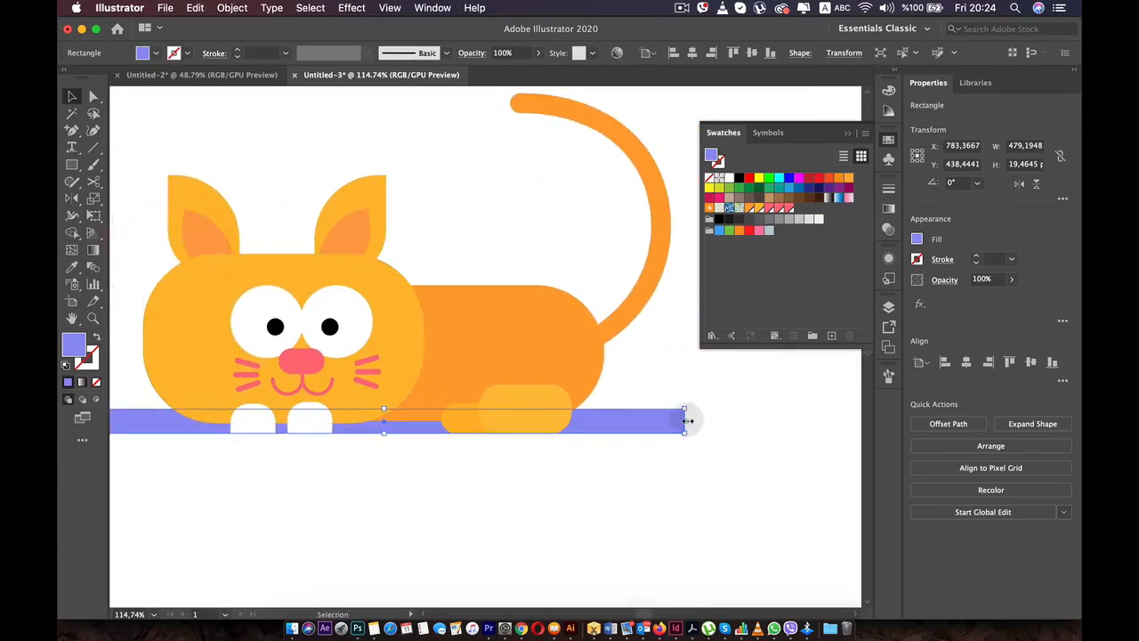
{"action": "mouse_move", "coordinate": [688, 420]}
{"action": "left_mouse_down"}
{"action": "mouse_move", "coordinate": [851, 425]}
{"action": "mouse_move", "coordinate": [674, 435]}
{"action": "left_mouse_up"}
{"action": "scroll", "coordinate": [839, 422], "scroll_direction": "up", "scroll_amount": 4}
{"action": "scroll", "coordinate": [702, 433], "scroll_direction": "up", "scroll_amount": 2}
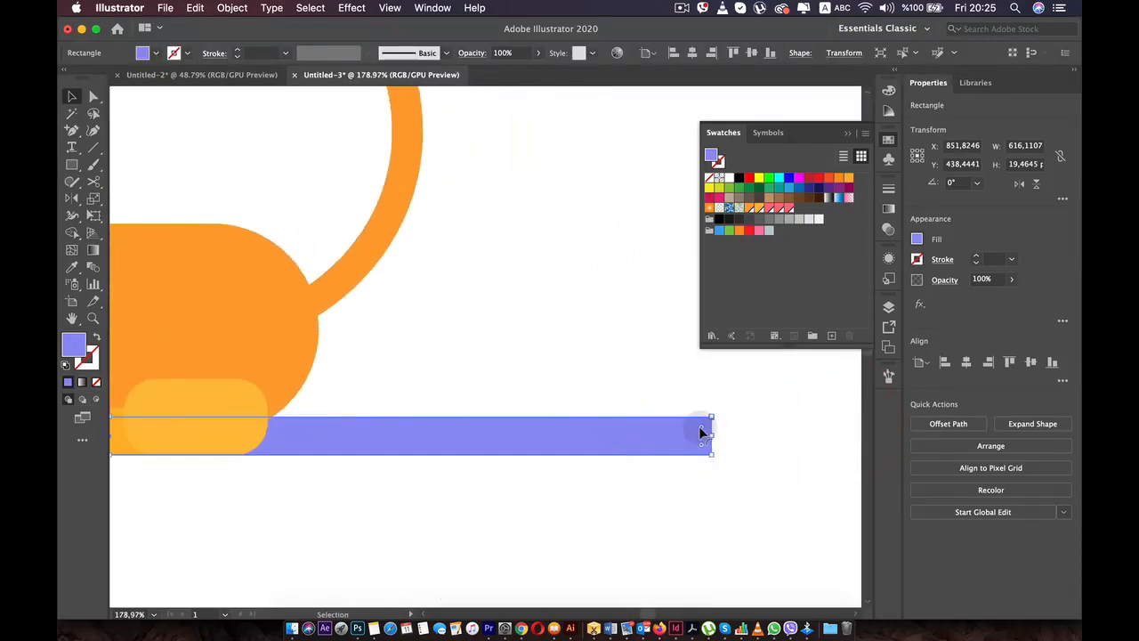
{"action": "left_click", "coordinate": [580, 513]}
{"action": "scroll", "coordinate": [579, 512], "scroll_direction": "down", "scroll_amount": 10}
{"action": "left_click_drag", "start_coordinate": [433, 440], "coordinate": [735, 440]}
{"action": "scroll", "coordinate": [744, 472], "scroll_direction": "up", "scroll_amount": 4}
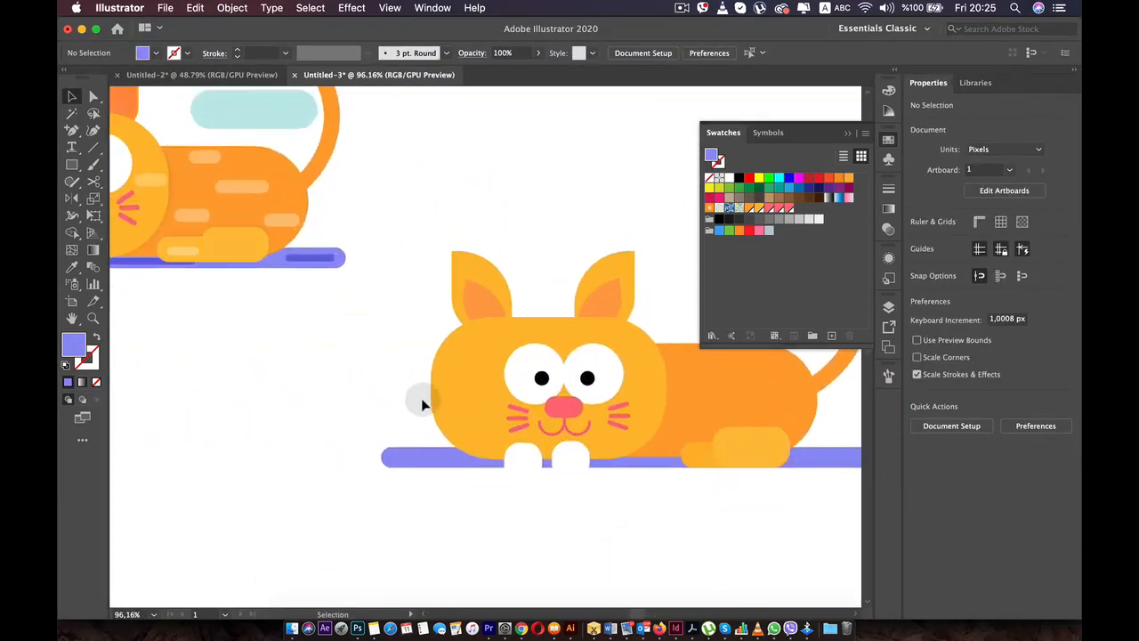
{"action": "left_click", "coordinate": [322, 258]}
{"action": "scroll", "coordinate": [458, 477], "scroll_direction": "up", "scroll_amount": 6}
{"action": "left_click", "coordinate": [413, 443]}
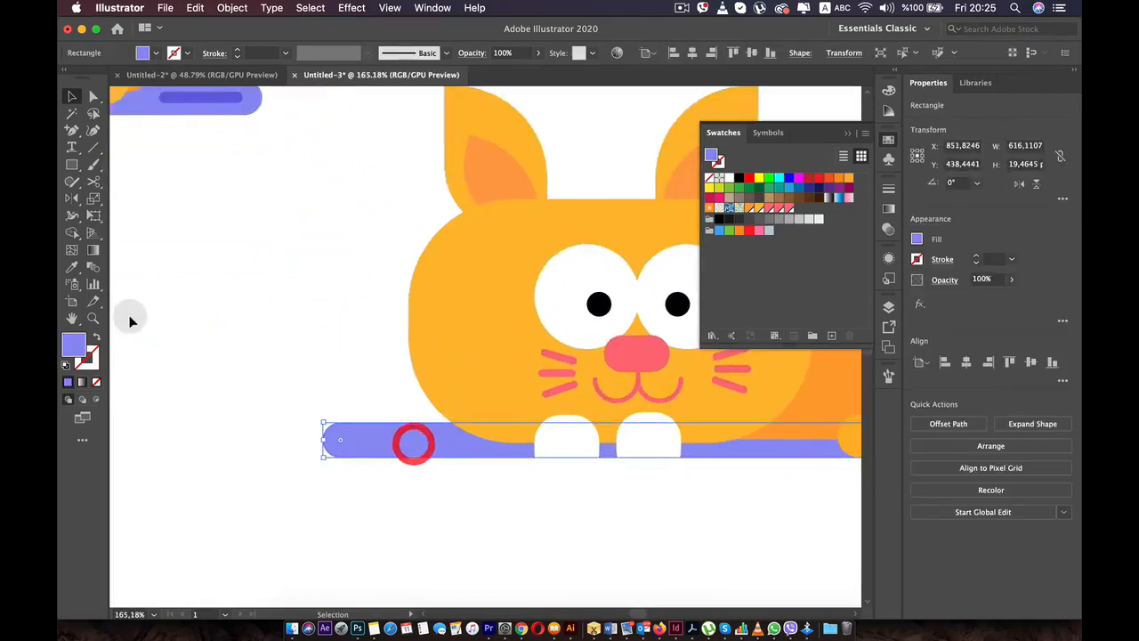
{"action": "left_click", "coordinate": [247, 310]}
{"action": "scroll", "coordinate": [275, 262], "scroll_direction": "down", "scroll_amount": 7}
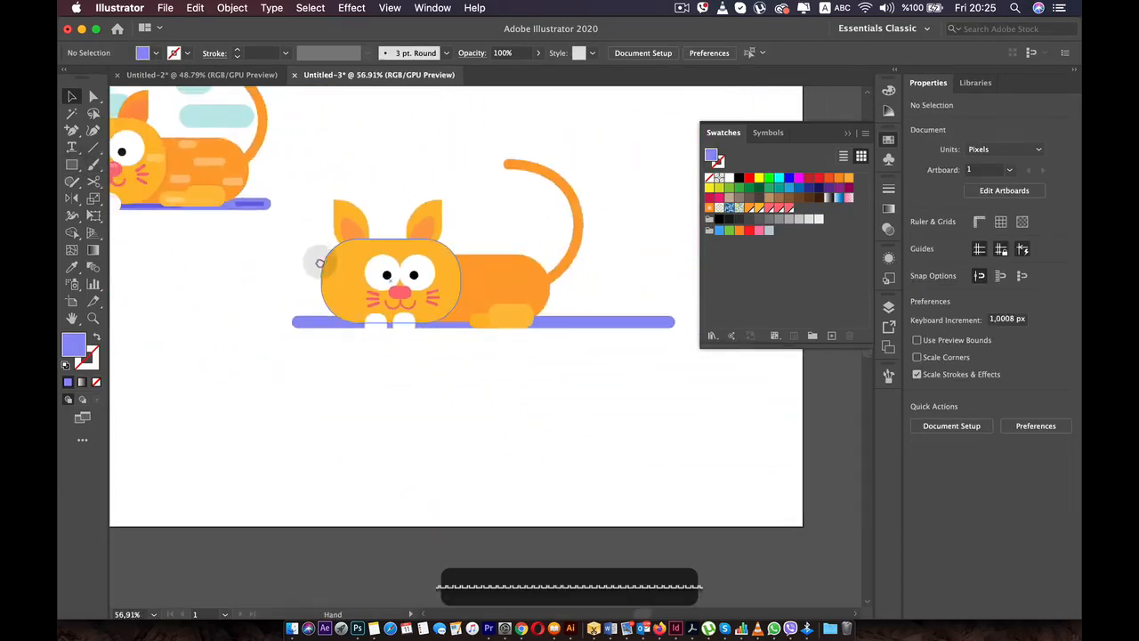
{"action": "left_click_drag", "start_coordinate": [318, 257], "coordinate": [411, 361]}
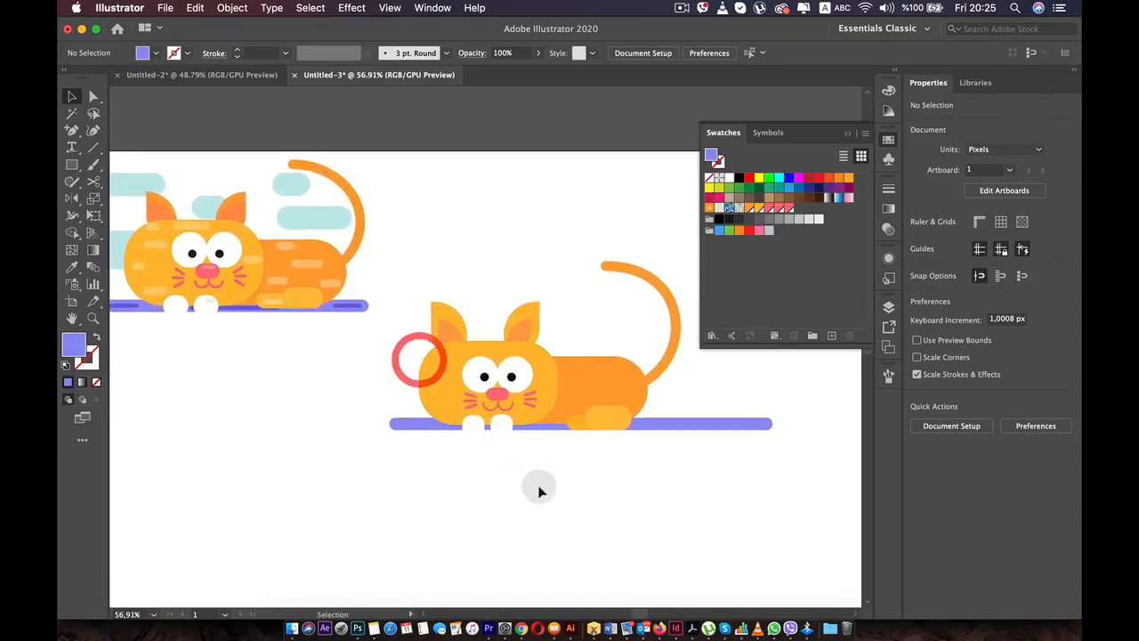
{"action": "left_click", "coordinate": [532, 486]}
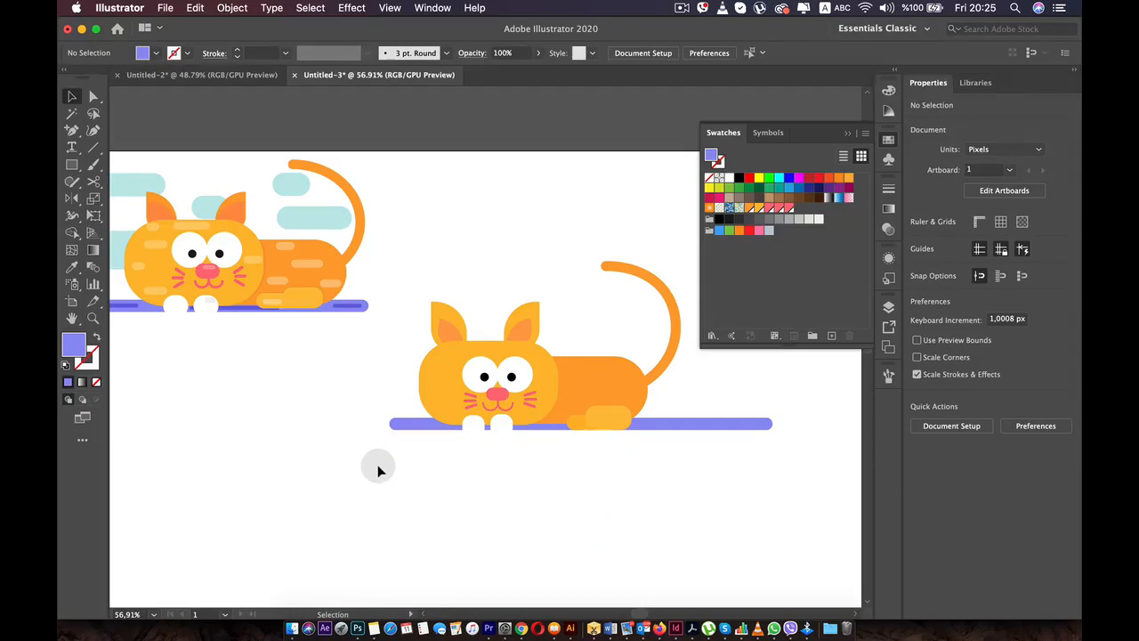
Increase the head shape's corner rounding to the maximum so its sides become full curves.
{"action": "scroll", "coordinate": [377, 465], "scroll_direction": "up", "scroll_amount": 5}
{"action": "left_click", "coordinate": [477, 339]}
{"action": "scroll", "coordinate": [477, 305], "scroll_direction": "up", "scroll_amount": 3}
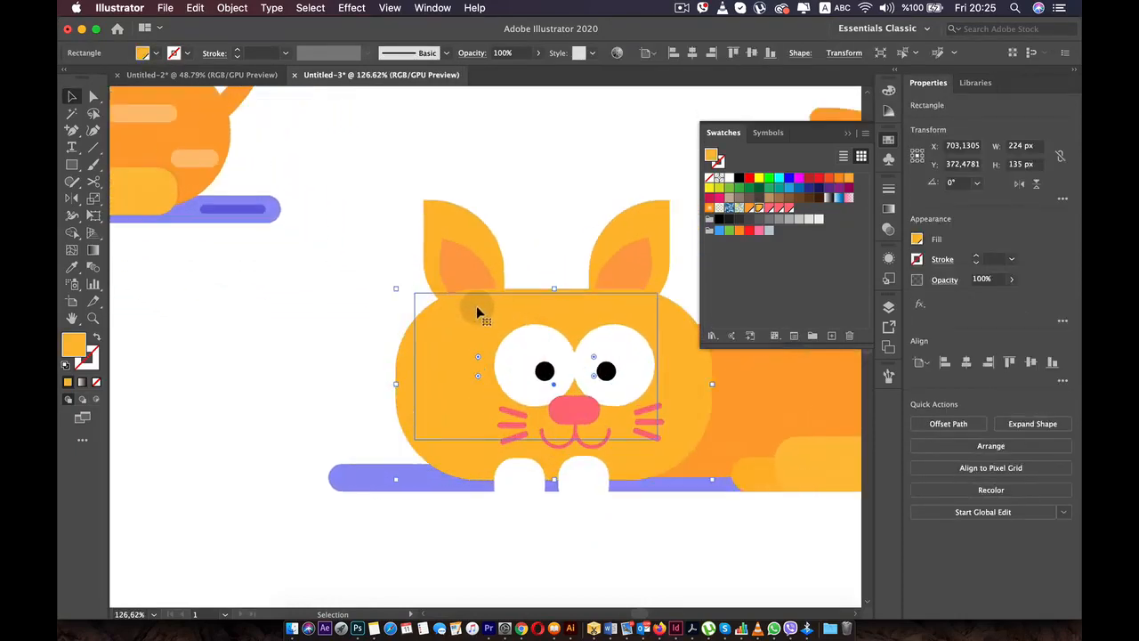
{"action": "left_click_drag", "start_coordinate": [488, 381], "coordinate": [492, 387]}
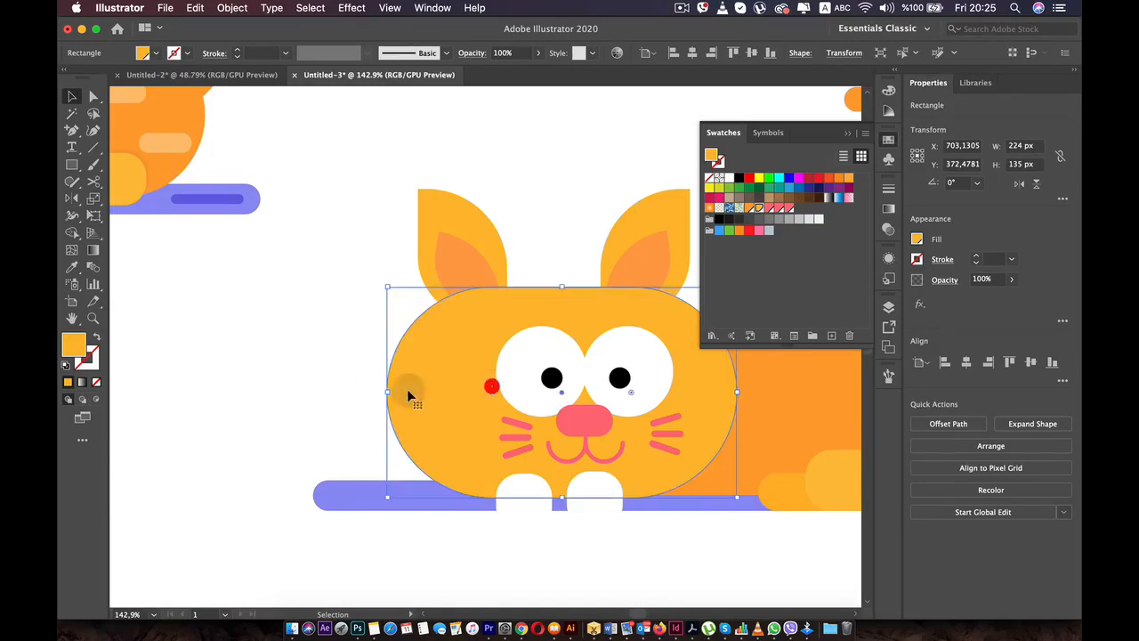
{"action": "left_click", "coordinate": [287, 373]}
{"action": "scroll", "coordinate": [290, 372], "scroll_direction": "down", "scroll_amount": 4}
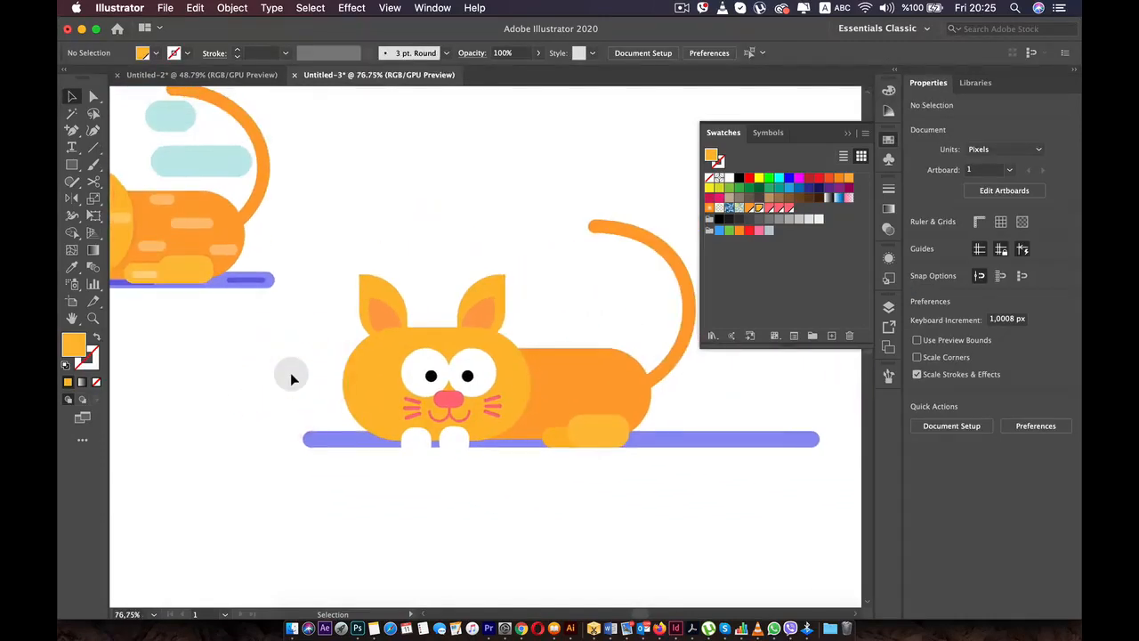
Move the right-hand white front paw down slightly so its top edge lines up with the other front paw.
{"action": "scroll", "coordinate": [432, 459], "scroll_direction": "up", "scroll_amount": 5}
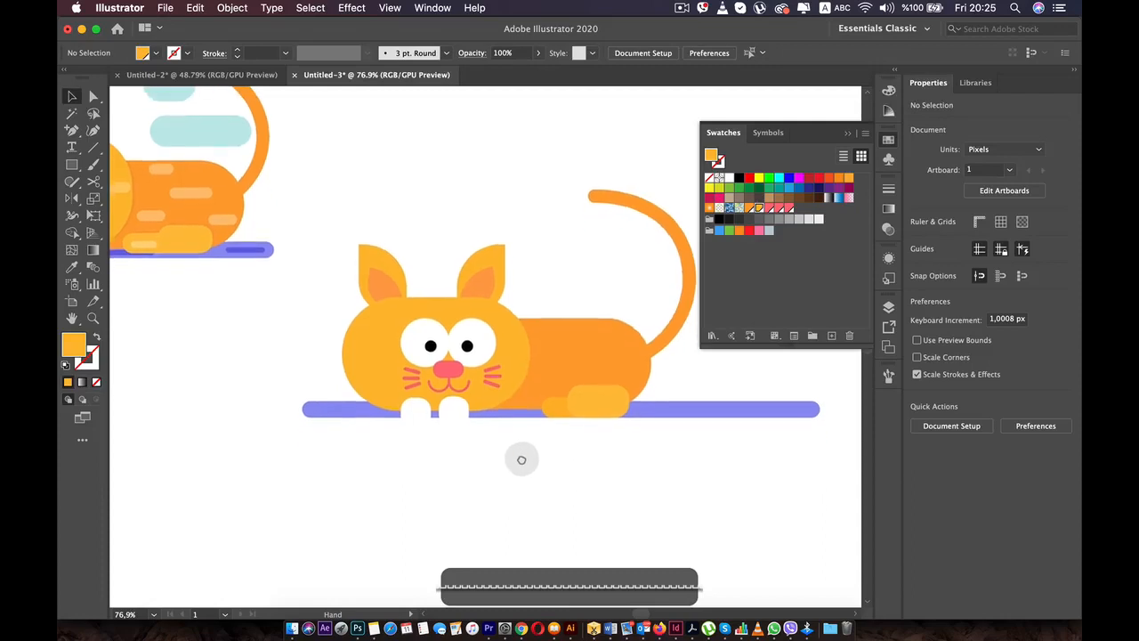
{"action": "scroll", "coordinate": [433, 459], "scroll_direction": "up", "scroll_amount": 5}
{"action": "left_click", "coordinate": [514, 207]}
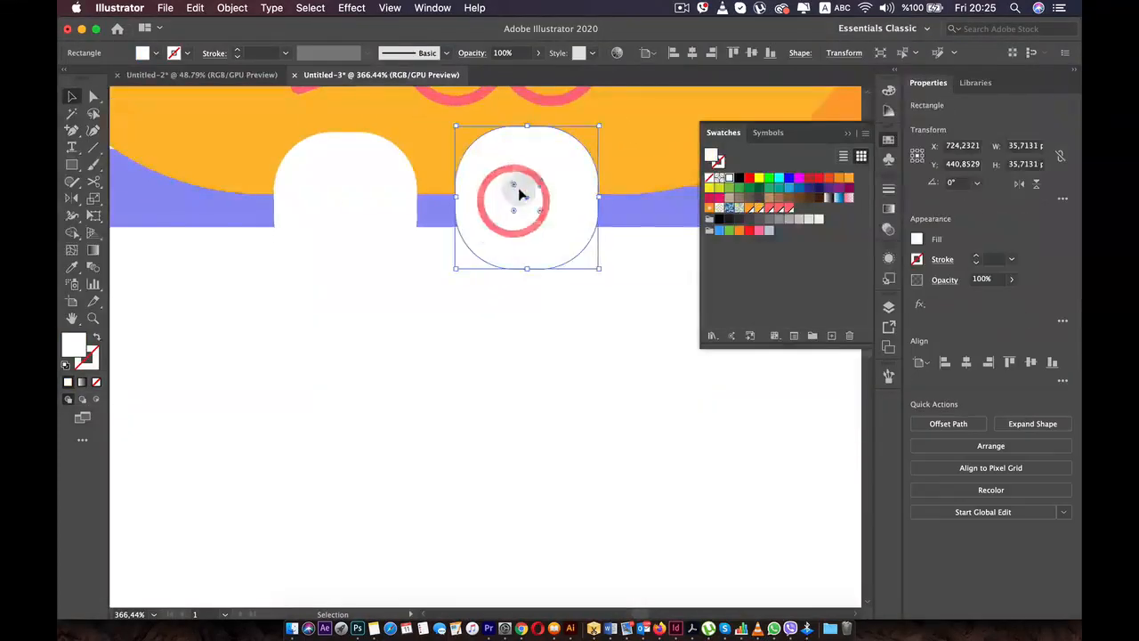
{"action": "left_click", "coordinate": [532, 345]}
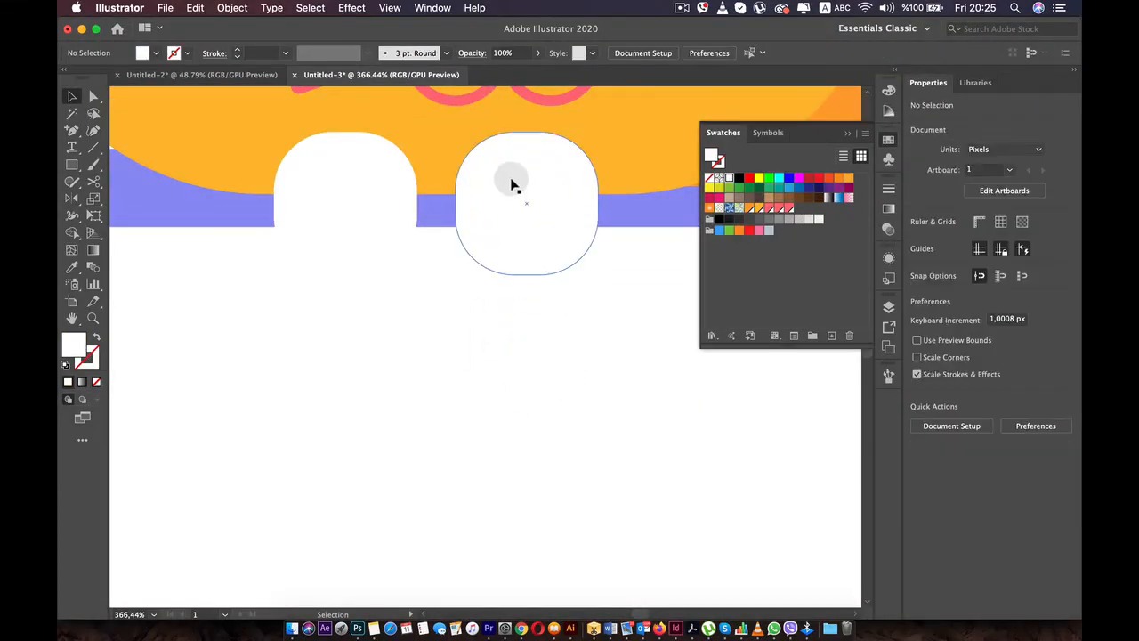
{"action": "scroll", "coordinate": [576, 307], "scroll_direction": "down", "scroll_amount": 5}
{"action": "left_click_drag", "start_coordinate": [412, 472], "coordinate": [416, 532]}
{"action": "scroll", "coordinate": [419, 507], "scroll_direction": "down", "scroll_amount": 5}
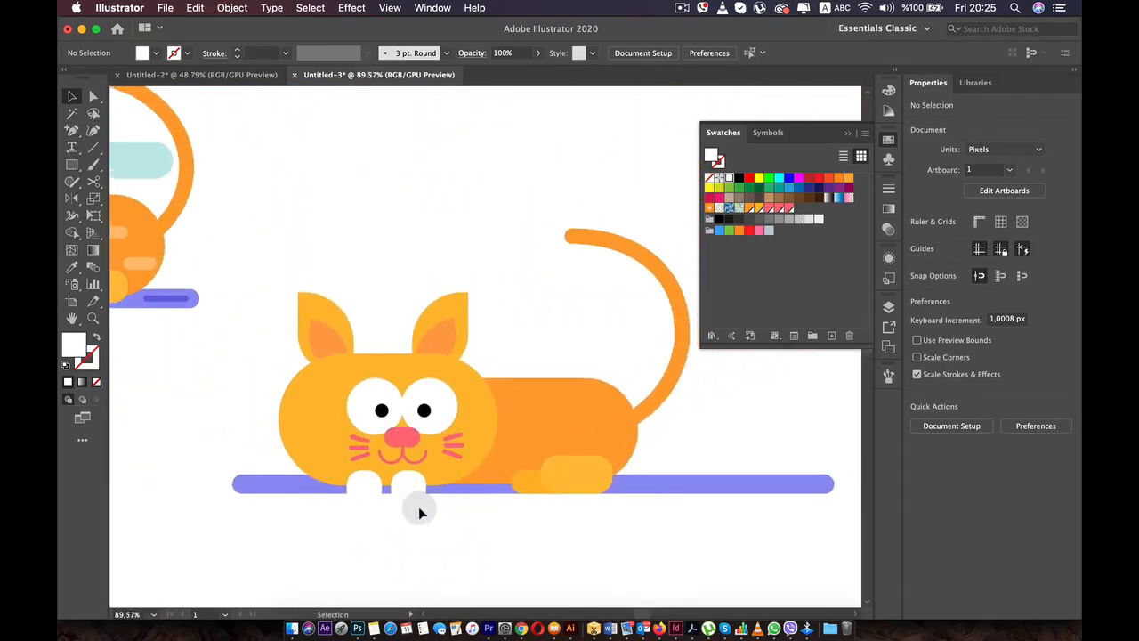
{"action": "scroll", "coordinate": [434, 513], "scroll_direction": "up", "scroll_amount": 1}
{"action": "left_click_drag", "start_coordinate": [482, 403], "coordinate": [475, 464]}
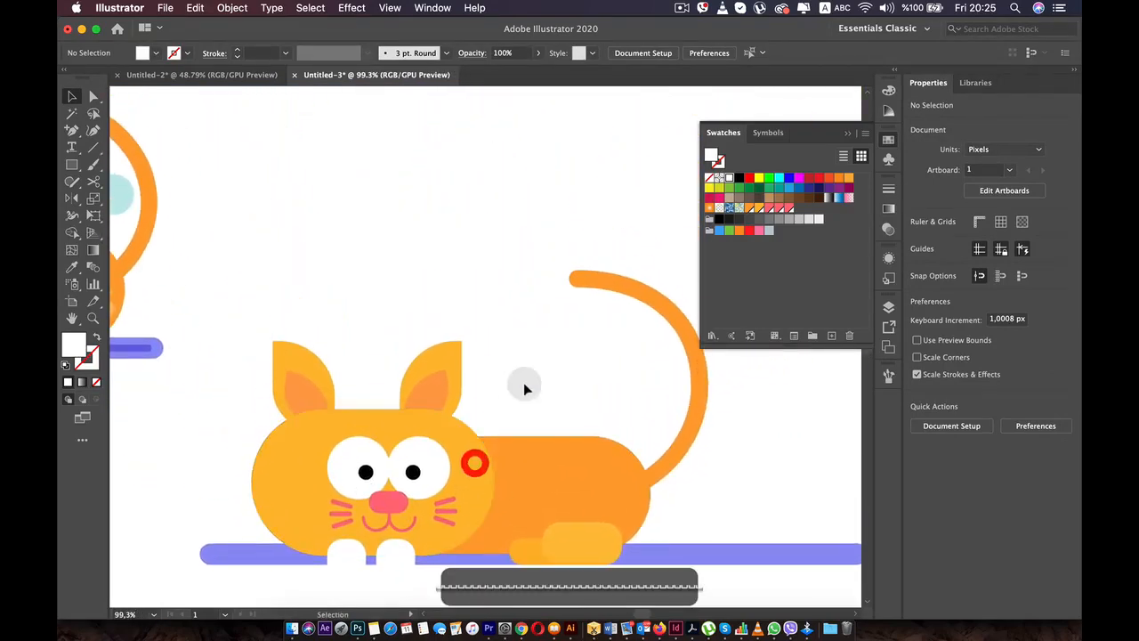
Place a white rectangle about 47 × 12 px on the head below the left ear and reduce its opacity to 34%.
{"action": "left_click_drag", "start_coordinate": [386, 435], "coordinate": [622, 357]}
{"action": "left_click", "coordinate": [433, 363]}
{"action": "left_click", "coordinate": [74, 164]}
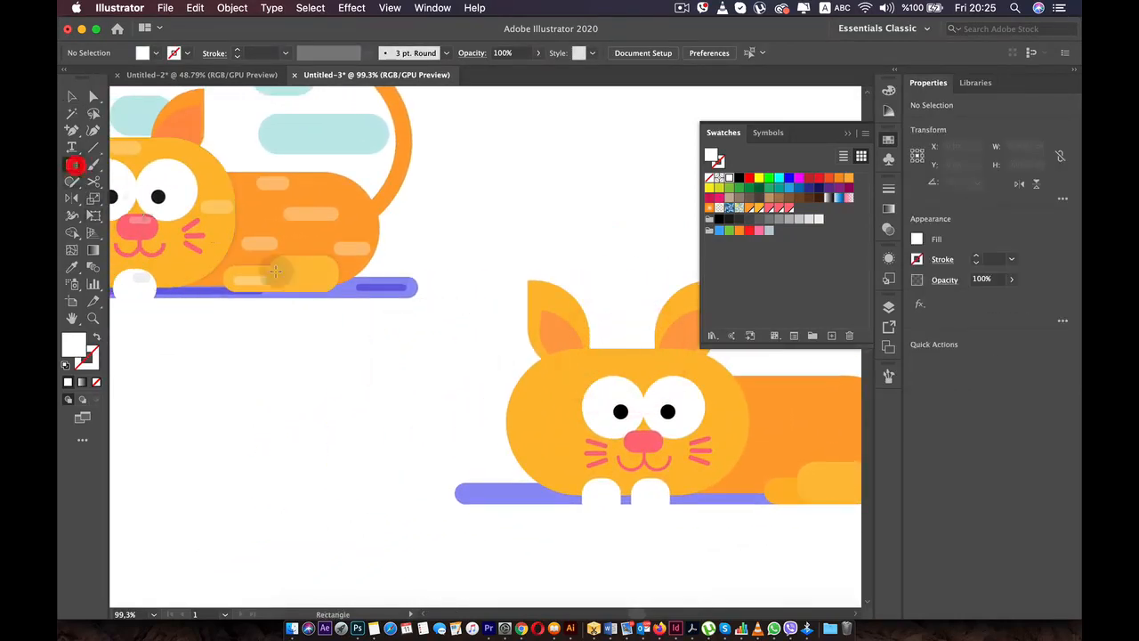
{"action": "left_click_drag", "start_coordinate": [455, 231], "coordinate": [504, 244]}
{"action": "scroll", "coordinate": [501, 254], "scroll_direction": "up", "scroll_amount": 3}
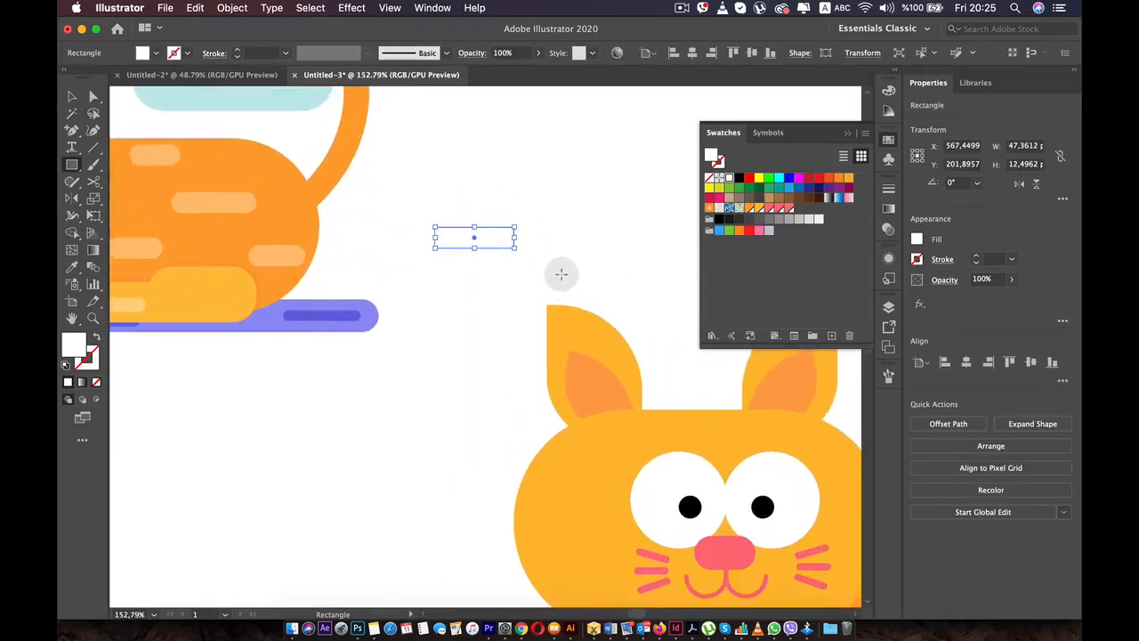
{"action": "key", "text": "v"}
{"action": "left_click_drag", "start_coordinate": [492, 238], "coordinate": [609, 392]}
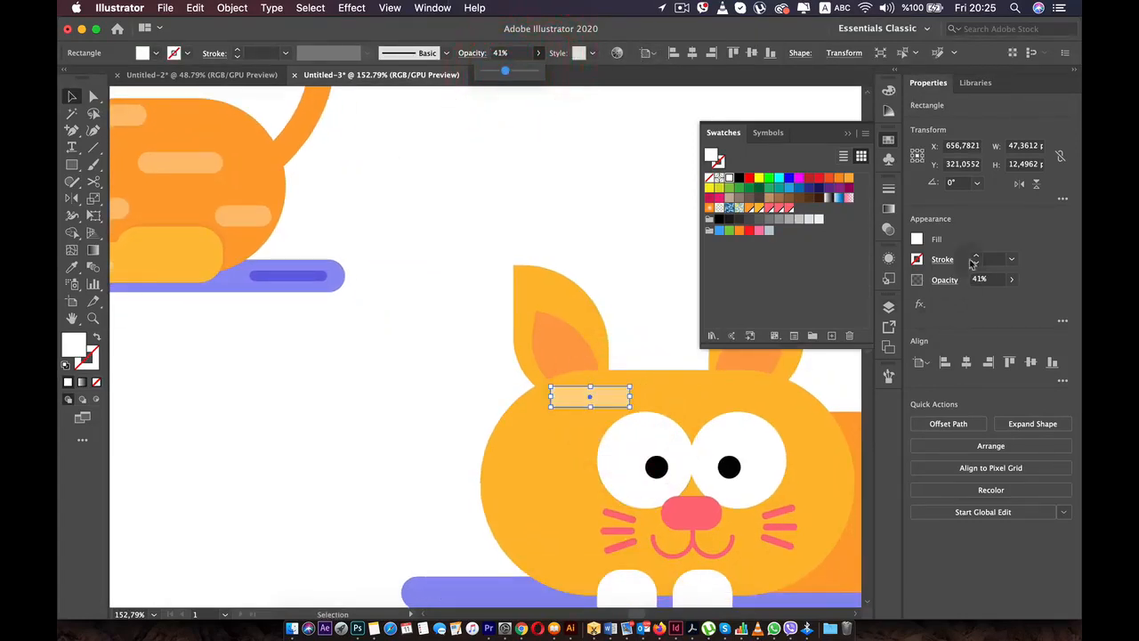
{"action": "scroll", "coordinate": [624, 389], "scroll_direction": "up", "scroll_amount": 2}
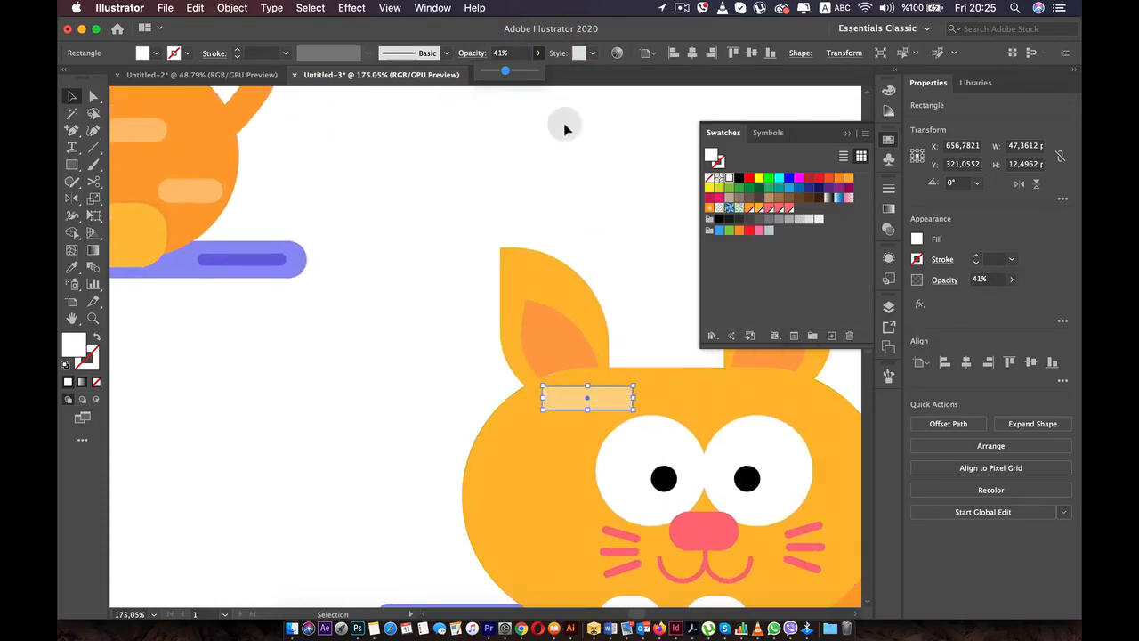
{"action": "scroll", "coordinate": [602, 405], "scroll_direction": "up", "scroll_amount": 2}
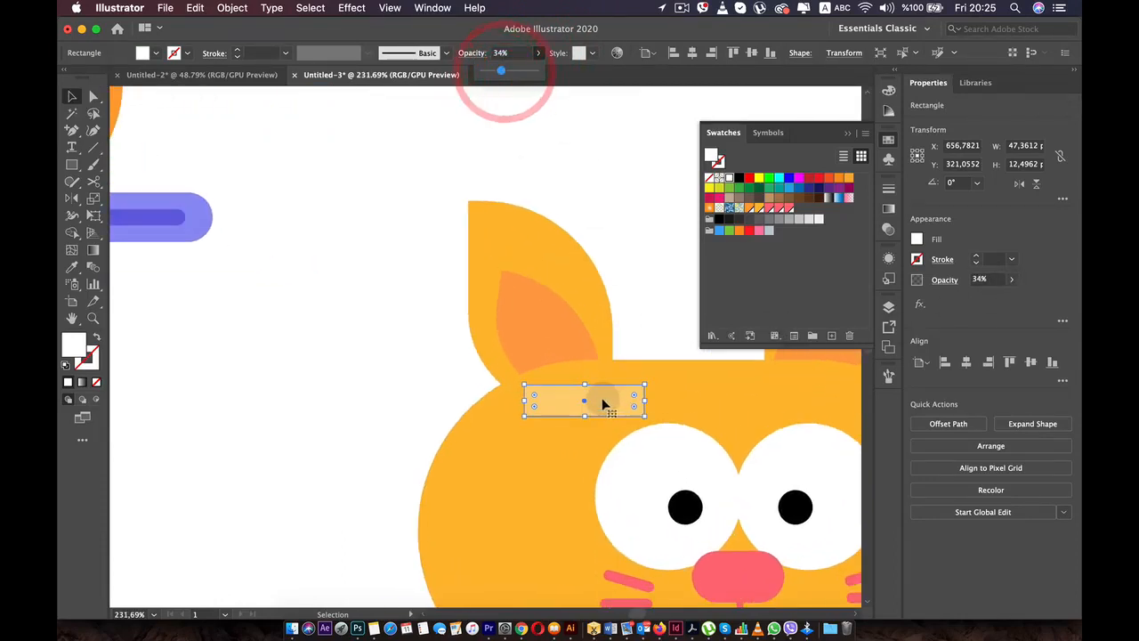
Round the highlight's ends and arrange resized copies on both cheeks, with one about 53 px wide centered on the forehead.
{"action": "left_click_drag", "start_coordinate": [574, 414], "coordinate": [699, 414]}
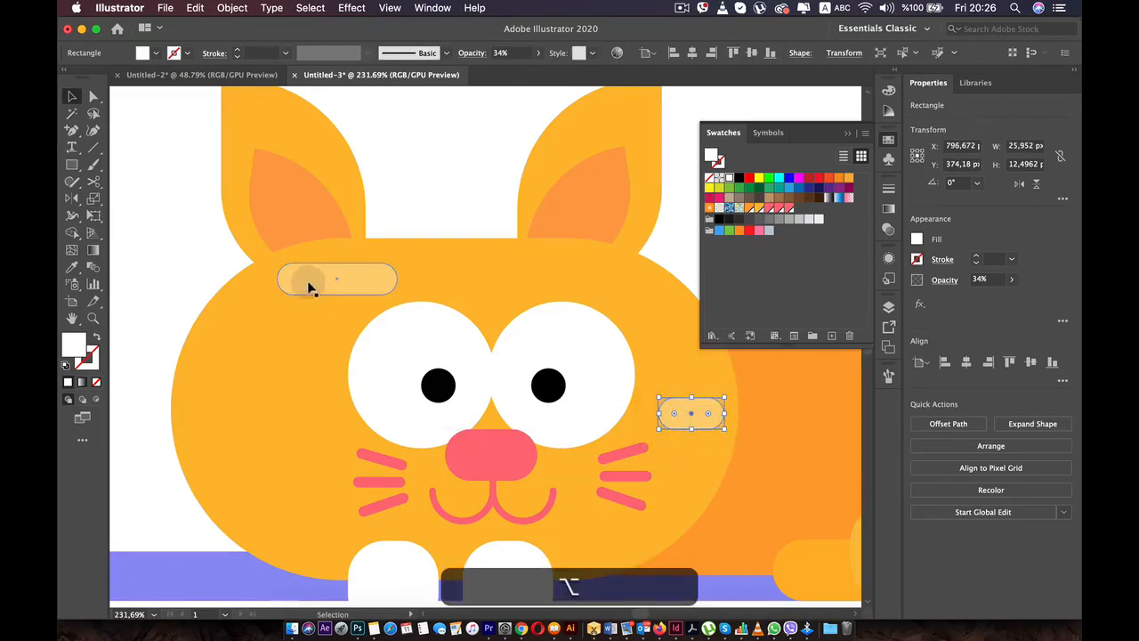
{"action": "left_click_drag", "start_coordinate": [310, 283], "coordinate": [242, 449]}
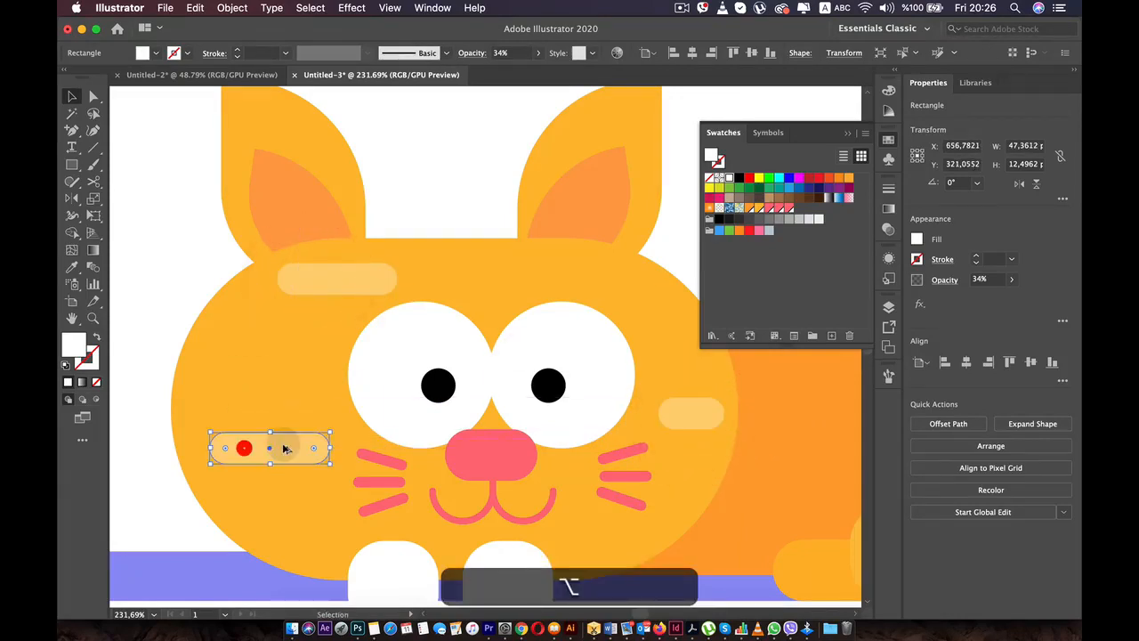
{"action": "left_click_drag", "start_coordinate": [330, 449], "coordinate": [273, 450]}
{"action": "left_click_drag", "start_coordinate": [306, 275], "coordinate": [247, 356]}
{"action": "left_click_drag", "start_coordinate": [337, 359], "coordinate": [319, 361]}
{"action": "left_click_drag", "start_coordinate": [283, 358], "coordinate": [637, 400]}
{"action": "left_click", "coordinate": [451, 267]}
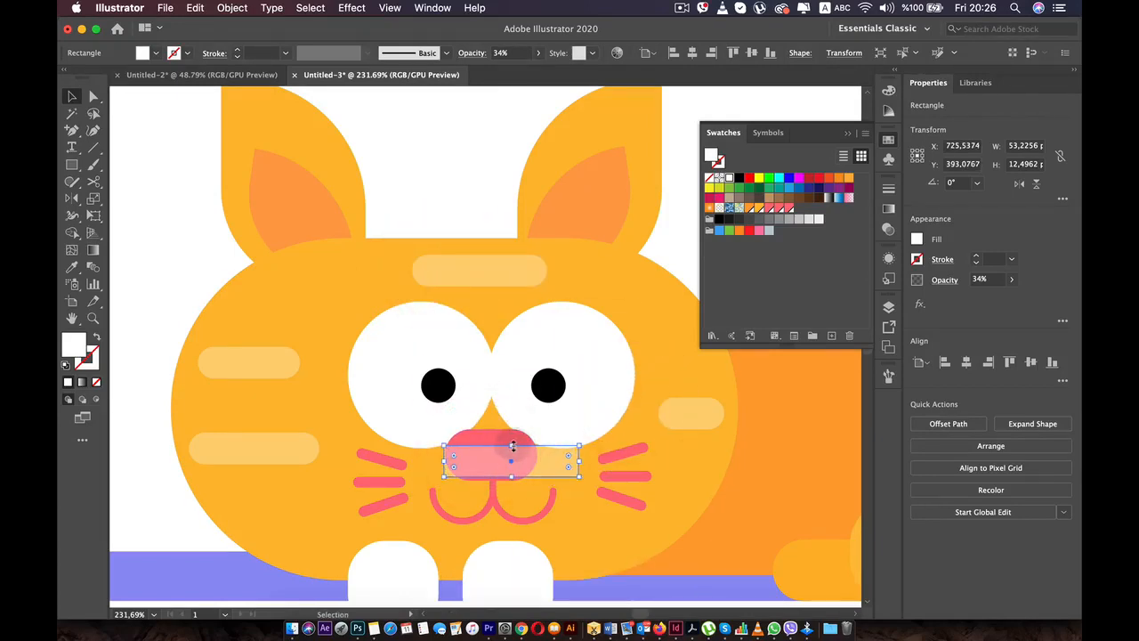
Shrink the highlight copy on the nose into a small rounded mark and place it near the nose's upper right.
{"action": "left_click_drag", "start_coordinate": [580, 469], "coordinate": [524, 468]}
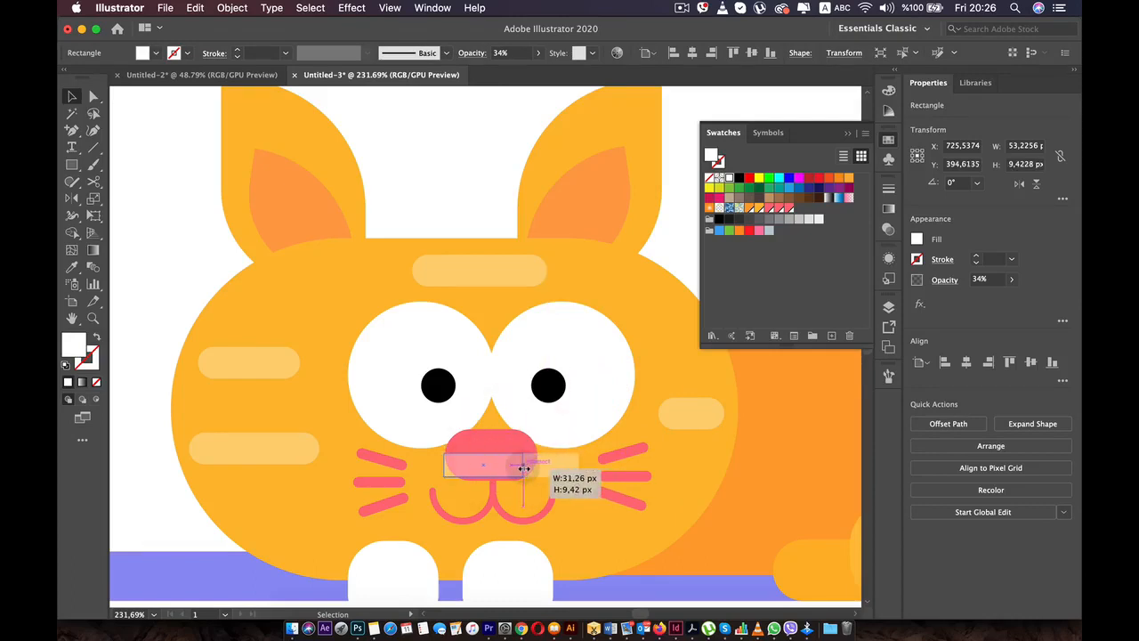
{"action": "scroll", "coordinate": [516, 460], "scroll_direction": "up", "scroll_amount": 3}
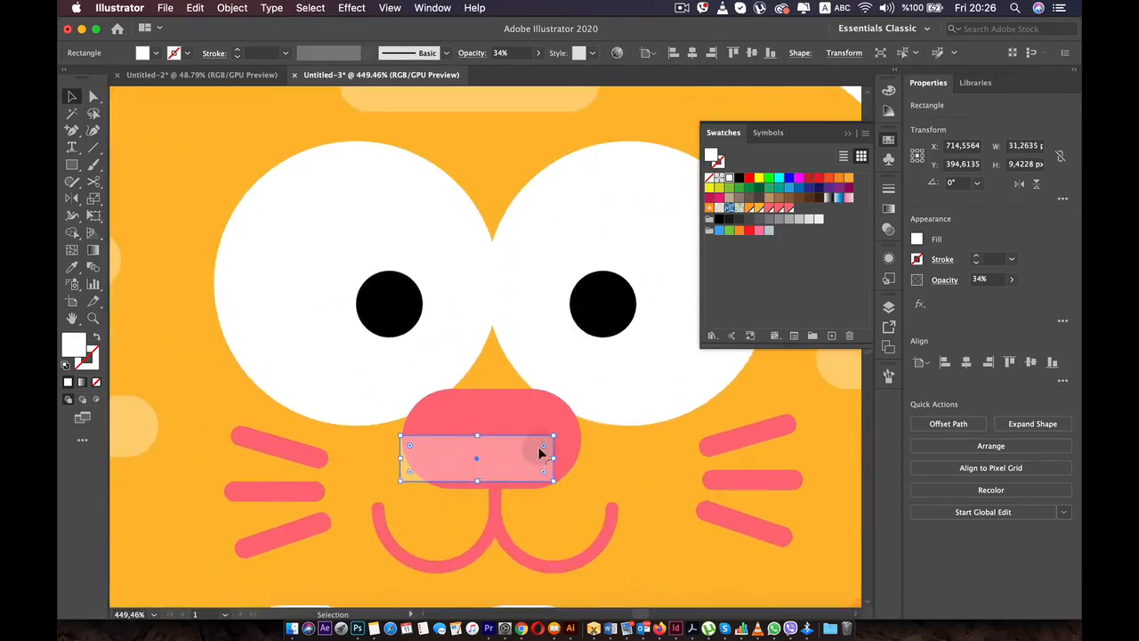
{"action": "left_click_drag", "start_coordinate": [550, 458], "coordinate": [532, 464]}
{"action": "left_click_drag", "start_coordinate": [436, 472], "coordinate": [513, 418]}
{"action": "left_click", "coordinate": [593, 439]}
{"action": "scroll", "coordinate": [594, 440], "scroll_direction": "down", "scroll_amount": 6}
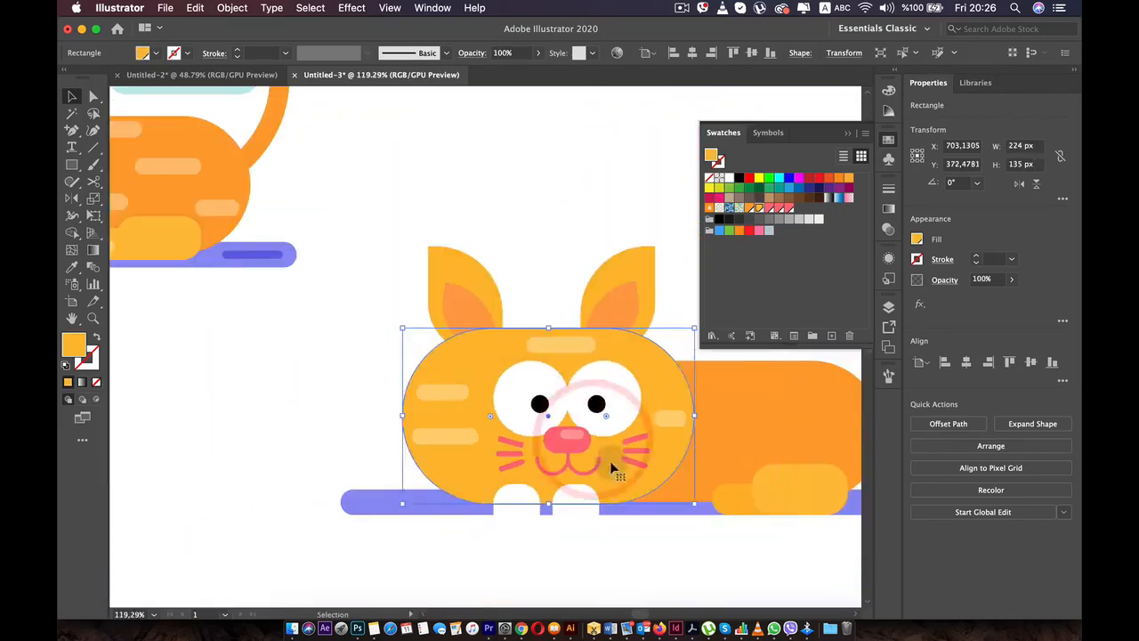
Move the left cheek's lower highlight down and add a copy about 26 px wide between the two cheek marks.
{"action": "left_click_drag", "start_coordinate": [621, 445], "coordinate": [371, 362]}
{"action": "scroll", "coordinate": [689, 442], "scroll_direction": "down", "scroll_amount": 5}
{"action": "scroll", "coordinate": [429, 365], "scroll_direction": "up", "scroll_amount": 2}
{"action": "scroll", "coordinate": [520, 408], "scroll_direction": "up", "scroll_amount": 2}
{"action": "scroll", "coordinate": [449, 431], "scroll_direction": "up", "scroll_amount": 3}
{"action": "left_click", "coordinate": [437, 421]}
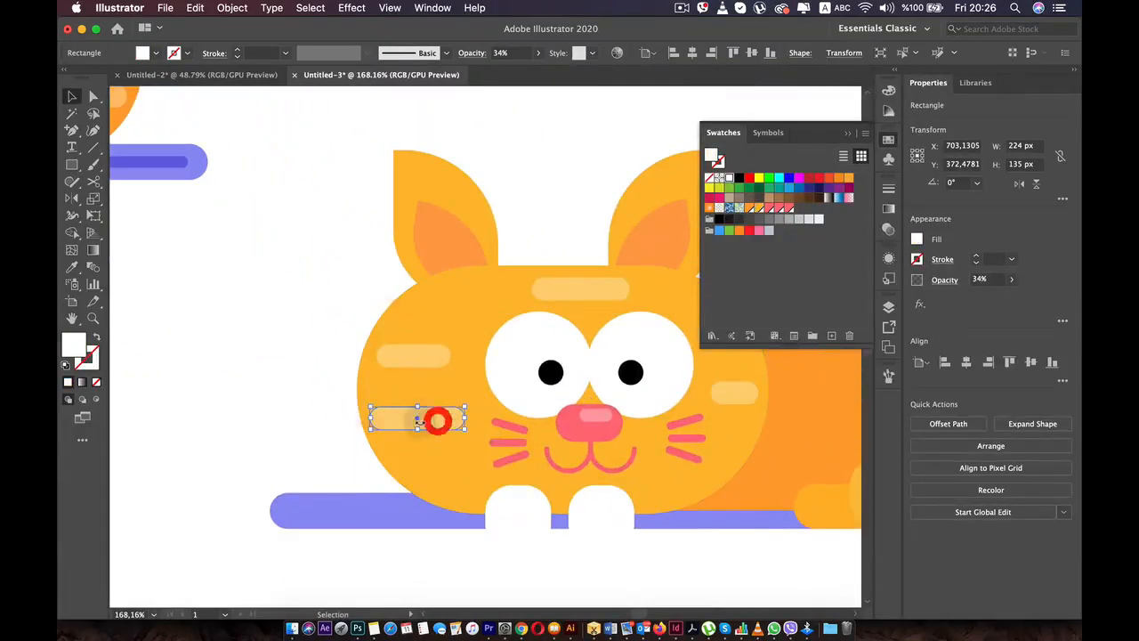
{"action": "left_click_drag", "start_coordinate": [437, 421], "coordinate": [419, 404]}
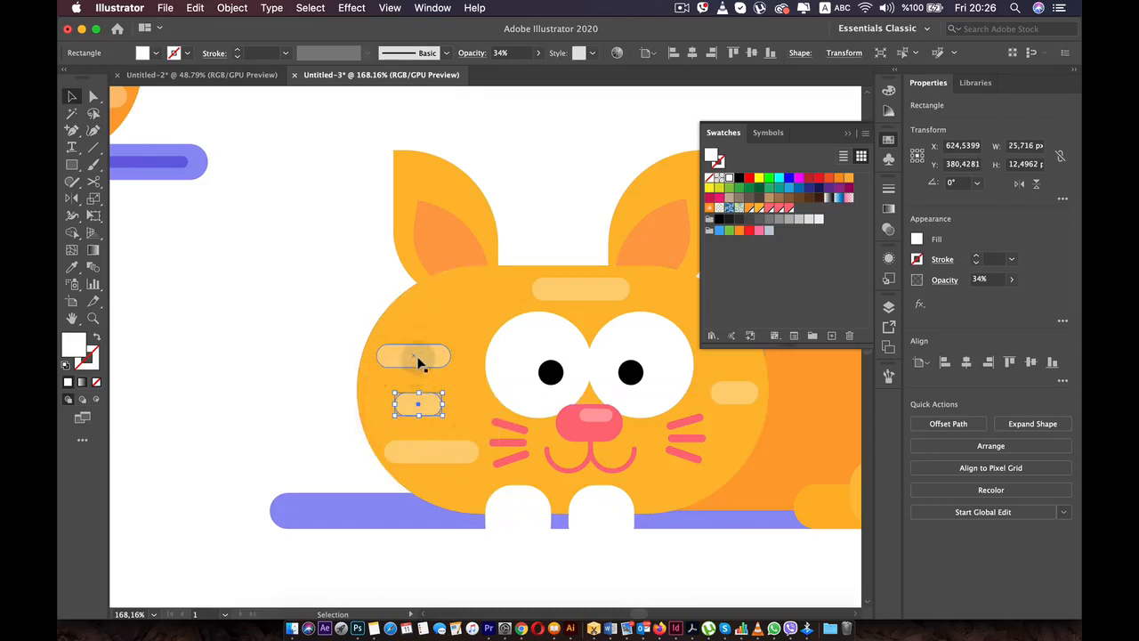
Copy a semi-transparent fur highlight about 53 px wide onto the upper back of the cat's body.
{"action": "left_click_drag", "start_coordinate": [430, 339], "coordinate": [239, 320]}
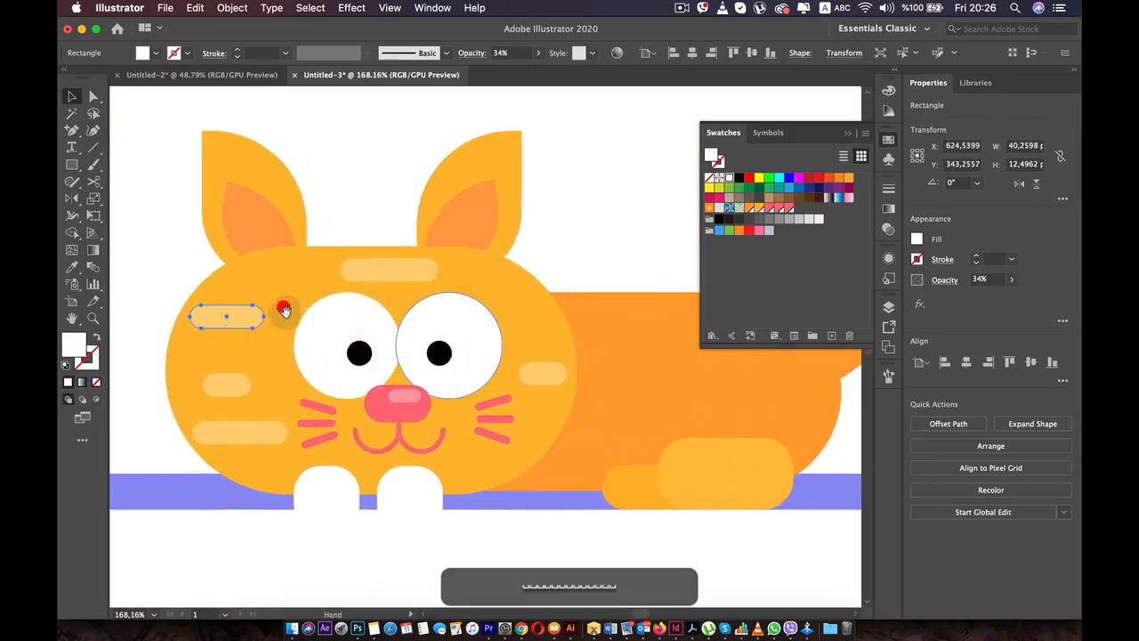
{"action": "left_click_drag", "start_coordinate": [549, 383], "coordinate": [452, 392]}
{"action": "left_click_drag", "start_coordinate": [140, 327], "coordinate": [640, 325]}
{"action": "scroll", "coordinate": [575, 379], "scroll_direction": "down", "scroll_amount": 4}
{"action": "scroll", "coordinate": [575, 380], "scroll_direction": "down", "scroll_amount": 3}
{"action": "scroll", "coordinate": [580, 382], "scroll_direction": "up", "scroll_amount": 3}
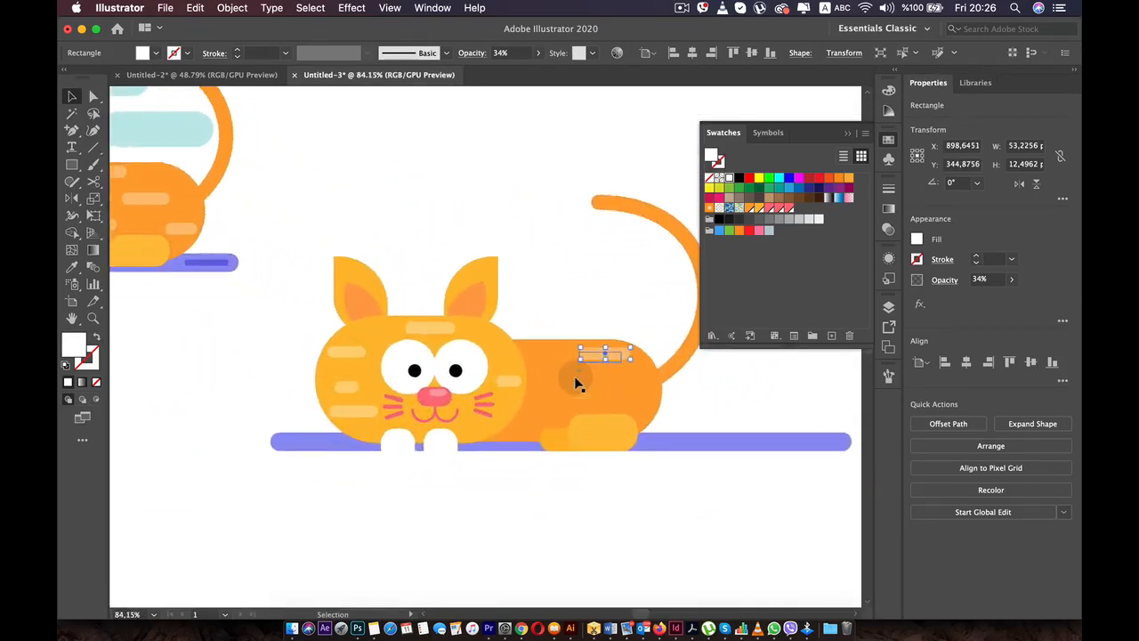
Shift the back highlight toward the head and add two copies lower on the body, shortening one and making the other about 54 px wide.
{"action": "left_click_drag", "start_coordinate": [580, 354], "coordinate": [556, 350]}
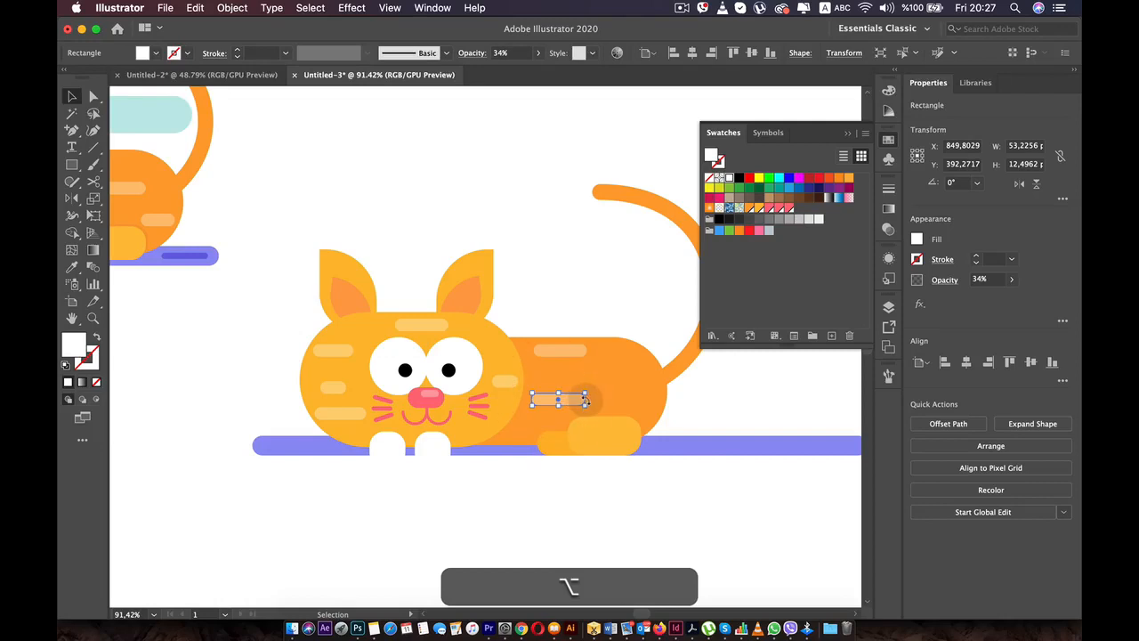
{"action": "scroll", "coordinate": [584, 401], "scroll_direction": "up", "scroll_amount": 3}
{"action": "left_click_drag", "start_coordinate": [587, 397], "coordinate": [571, 375]}
{"action": "scroll", "coordinate": [627, 400], "scroll_direction": "down", "scroll_amount": 4}
{"action": "scroll", "coordinate": [618, 394], "scroll_direction": "down", "scroll_amount": 3}
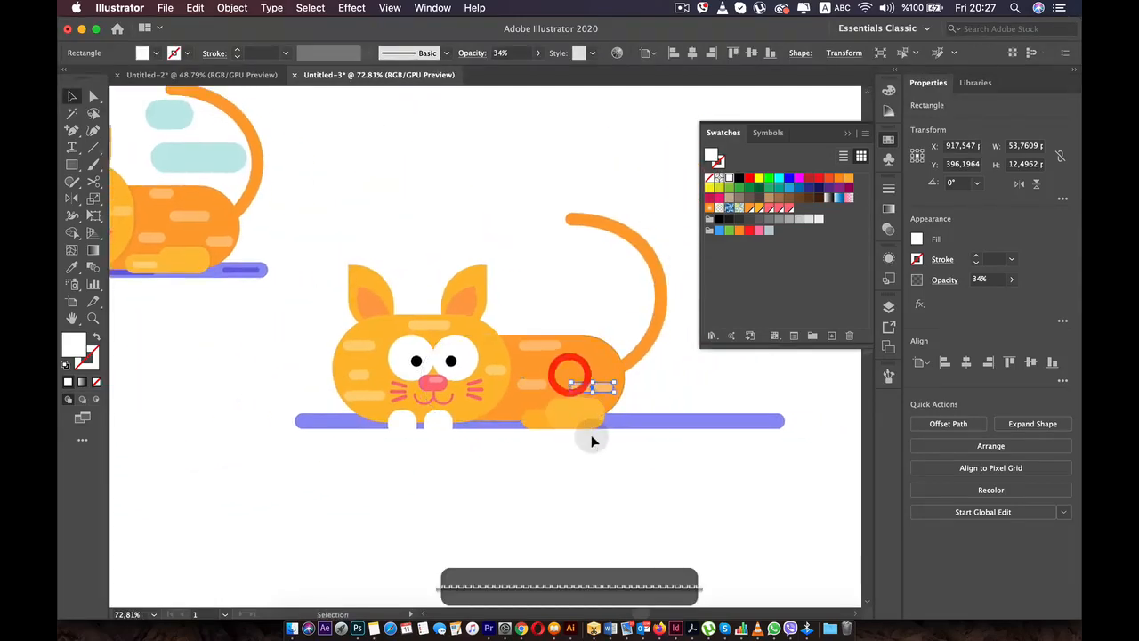
Copy the highlight onto the hind leg, make it thinner and shorter, and place a copy about 11 × 6 px on the foot.
{"action": "scroll", "coordinate": [593, 433], "scroll_direction": "up", "scroll_amount": 7}
{"action": "scroll", "coordinate": [594, 433], "scroll_direction": "up", "scroll_amount": 2}
{"action": "left_click_drag", "start_coordinate": [560, 278], "coordinate": [523, 346]}
{"action": "scroll", "coordinate": [525, 343], "scroll_direction": "up", "scroll_amount": 3}
{"action": "left_click_drag", "start_coordinate": [451, 317], "coordinate": [452, 316]}
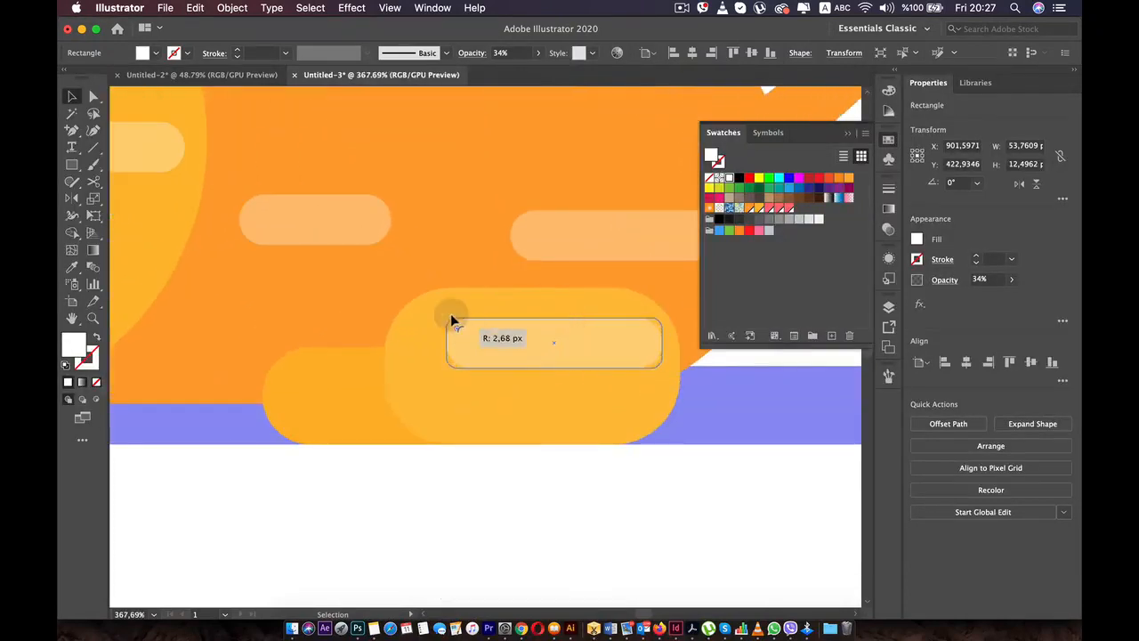
{"action": "left_click_drag", "start_coordinate": [549, 319], "coordinate": [554, 330]}
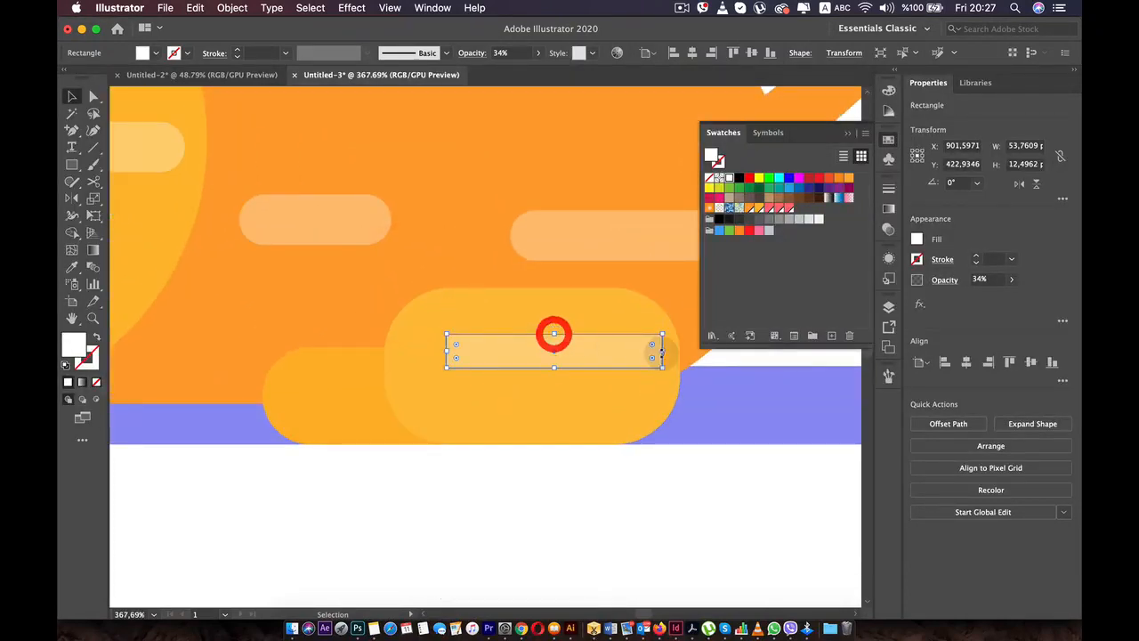
{"action": "left_click_drag", "start_coordinate": [662, 351], "coordinate": [322, 367]}
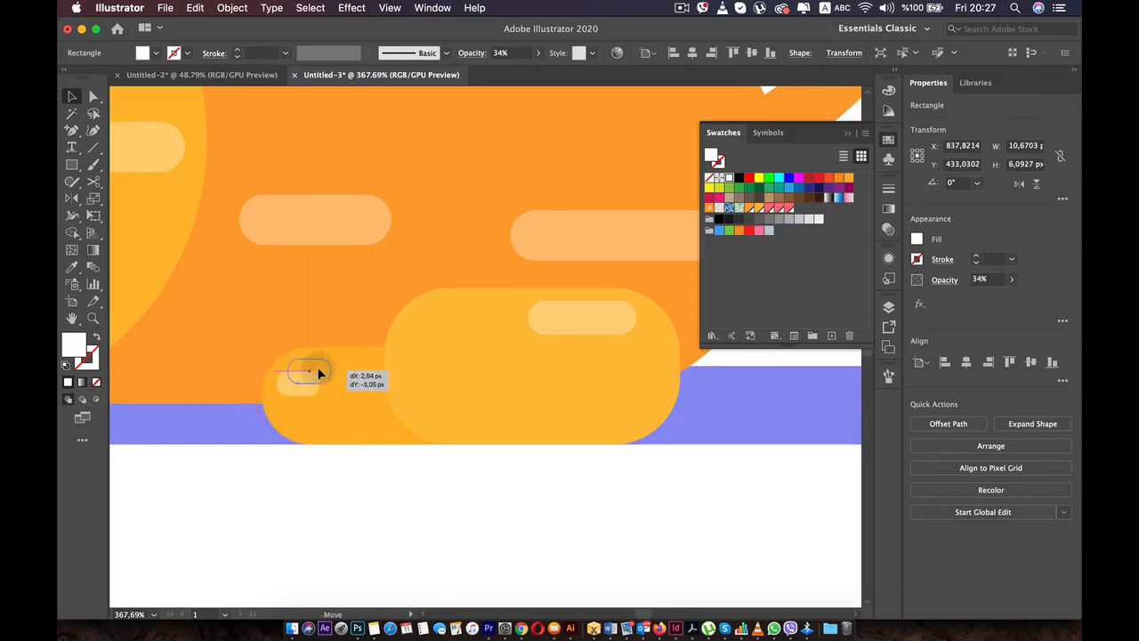
{"action": "left_click", "coordinate": [384, 483]}
Compare the highlighted cat with the reference illustration and its background clouds.
{"action": "left_click", "coordinate": [409, 563], "text": "alt+super"}
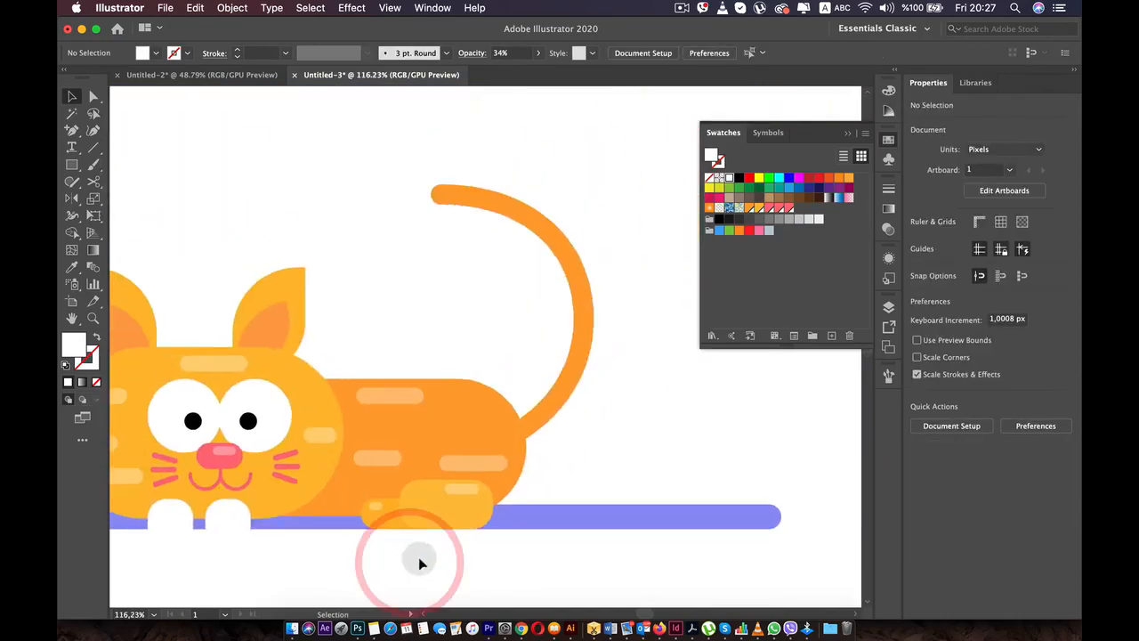
{"action": "left_click_drag", "start_coordinate": [384, 451], "coordinate": [498, 338]}
{"action": "left_click", "coordinate": [536, 541], "text": "alt+super"}
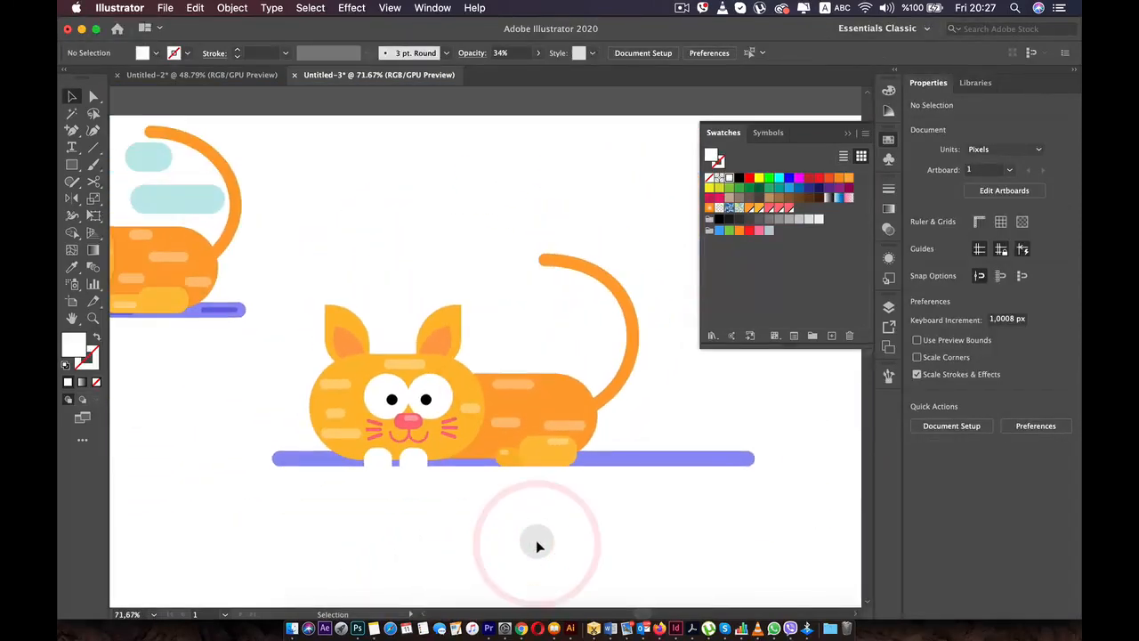
{"action": "scroll", "coordinate": [536, 541], "scroll_direction": "down", "scroll_amount": 2}
{"action": "scroll", "coordinate": [536, 541], "scroll_direction": "up", "scroll_amount": 2}
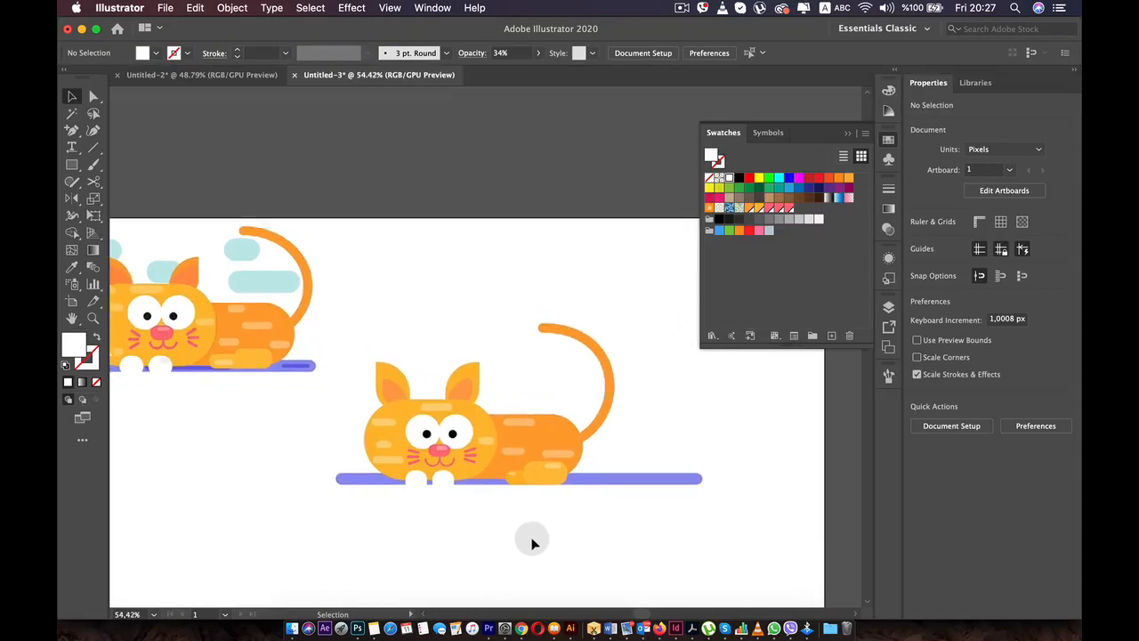
{"action": "key", "text": "space"}
{"action": "left_click_drag", "start_coordinate": [472, 484], "coordinate": [461, 445]}
{"action": "scroll", "coordinate": [581, 447], "scroll_direction": "up", "scroll_amount": 3}
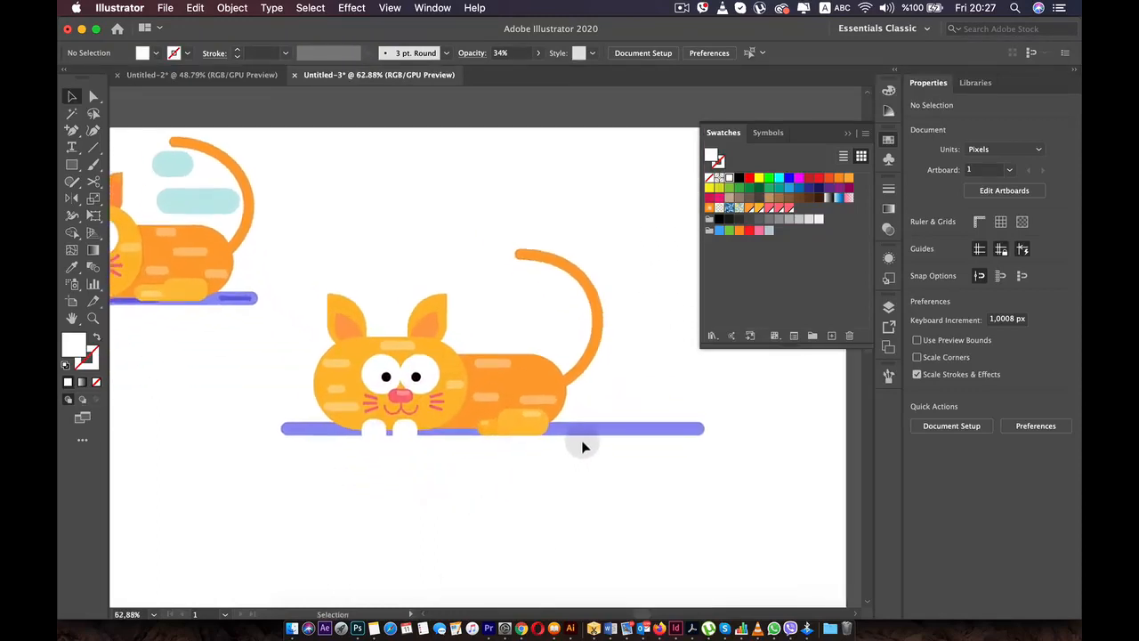
{"action": "left_click_drag", "start_coordinate": [534, 400], "coordinate": [674, 453]}
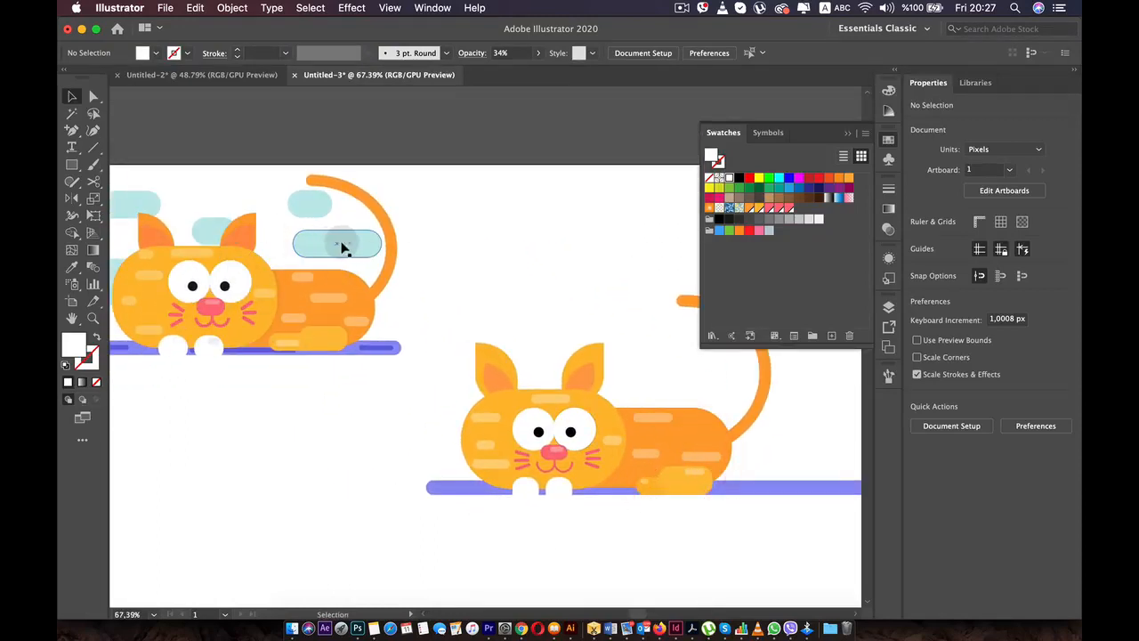
Draw a rectangle about 178 × 59 px over the head's left side and sample the reference cloud's teal fill with 41% opacity.
{"action": "left_click", "coordinate": [72, 164]}
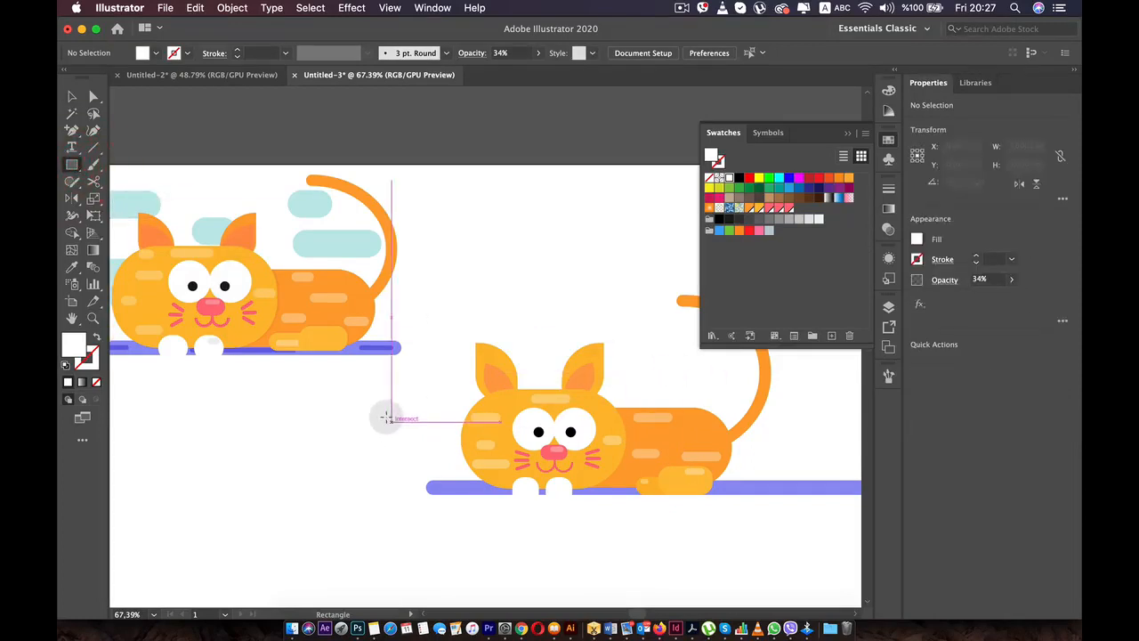
{"action": "left_click_drag", "start_coordinate": [384, 408], "coordinate": [516, 452]}
{"action": "scroll", "coordinate": [472, 433], "scroll_direction": "up", "scroll_amount": 3}
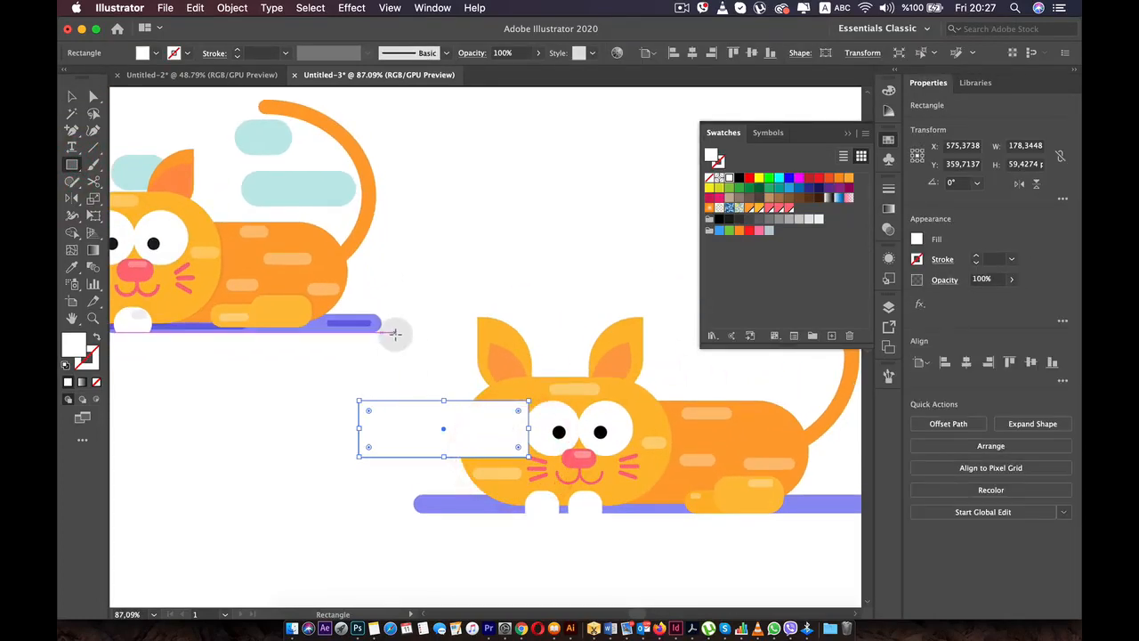
{"action": "key", "text": "i"}
{"action": "left_click", "coordinate": [304, 185]}
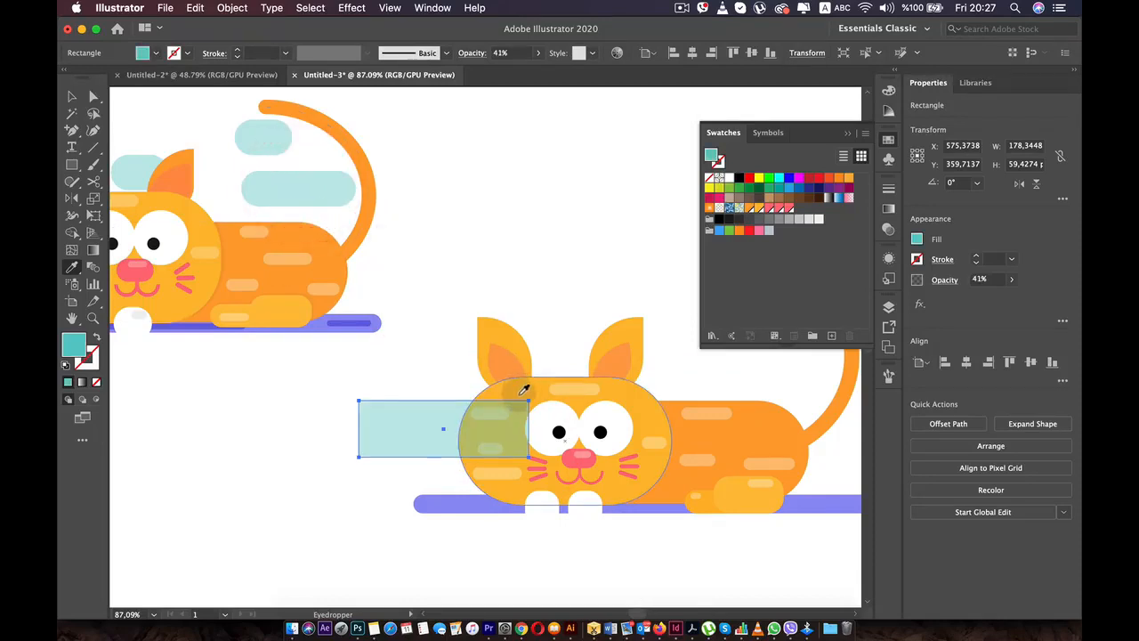
{"action": "key", "text": "v"}
{"action": "left_click_drag", "start_coordinate": [521, 412], "coordinate": [368, 451]}
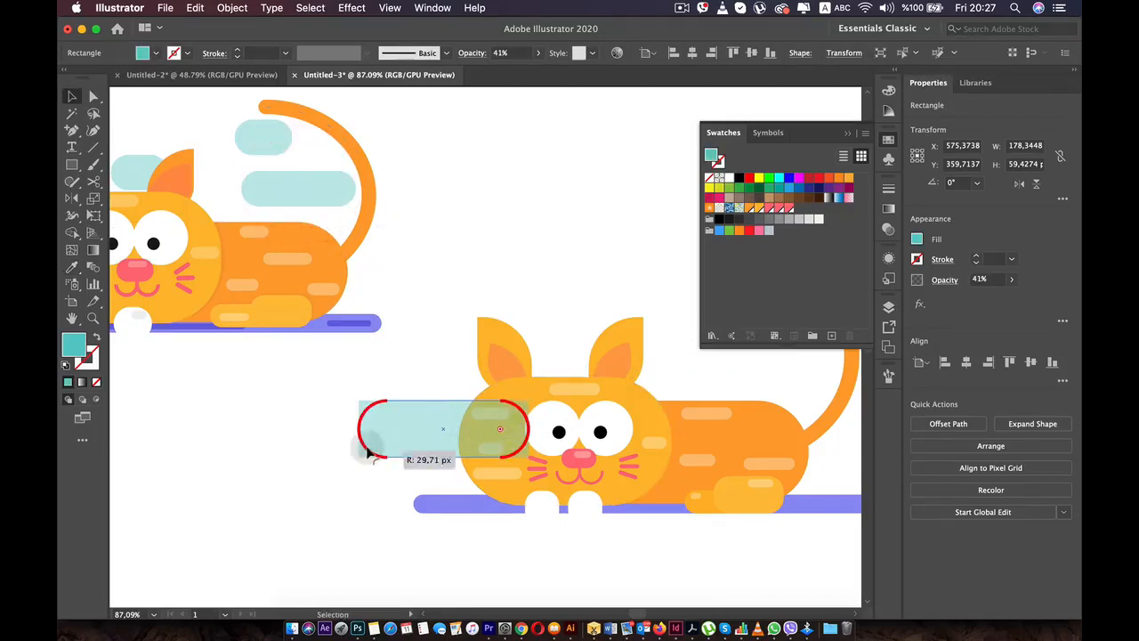
{"action": "left_click", "coordinate": [436, 412]}
{"action": "key", "text": "a"}
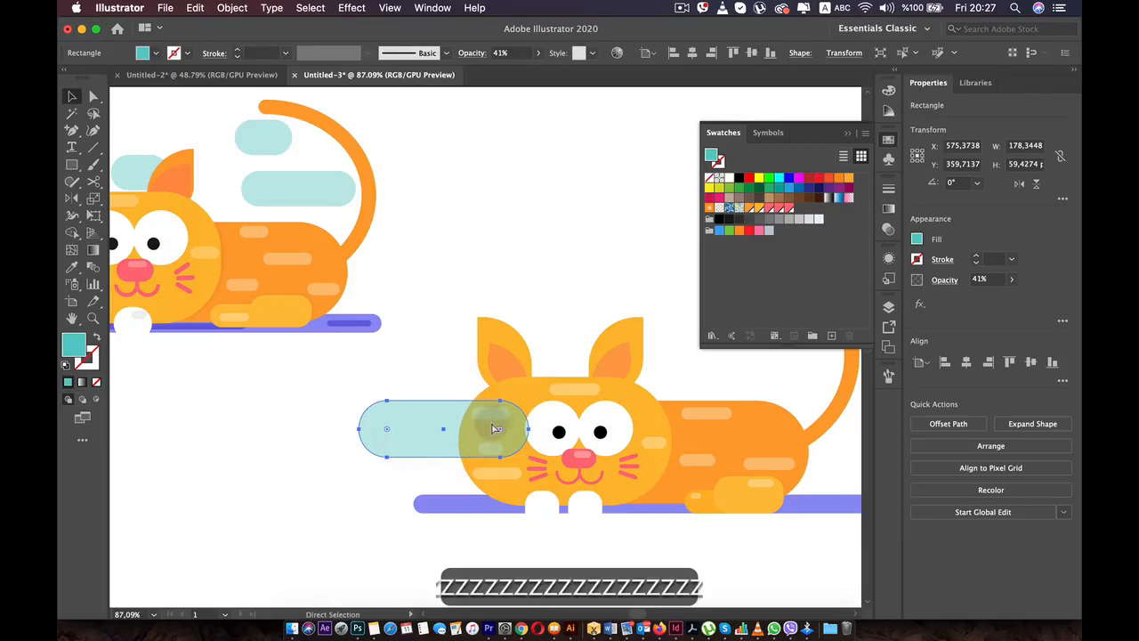
{"action": "left_click_drag", "start_coordinate": [503, 427], "coordinate": [614, 358]}
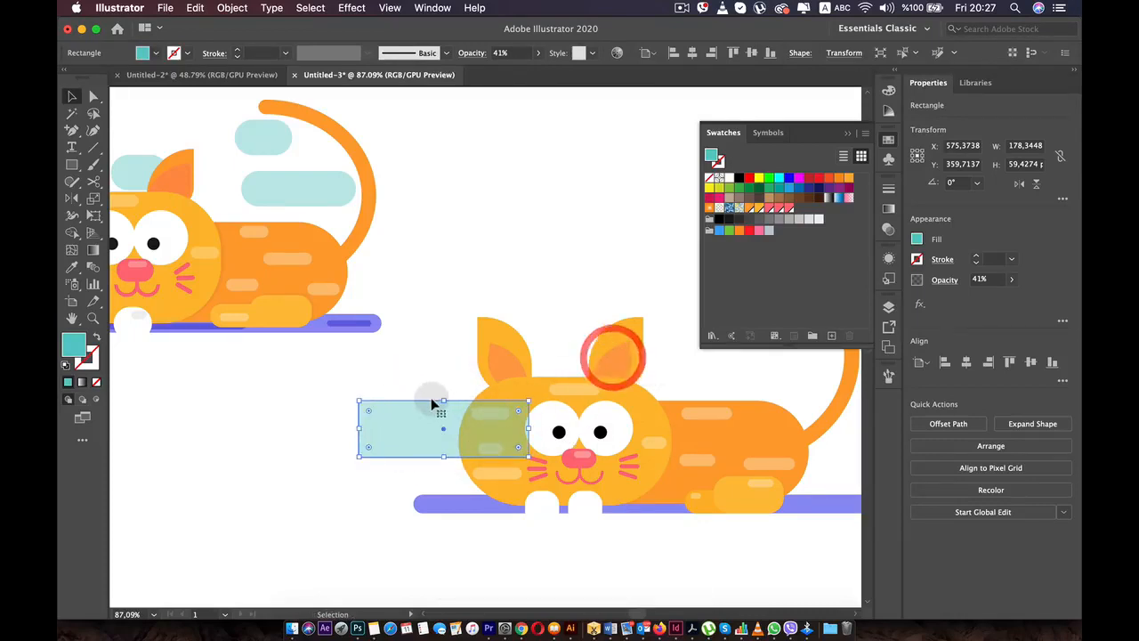
Flatten the teal rectangle to about 38 px high, fully round its ends and shorten it to about 129 px wide.
{"action": "left_click_drag", "start_coordinate": [442, 402], "coordinate": [438, 420]}
{"action": "left_click_drag", "start_coordinate": [517, 433], "coordinate": [451, 443]}
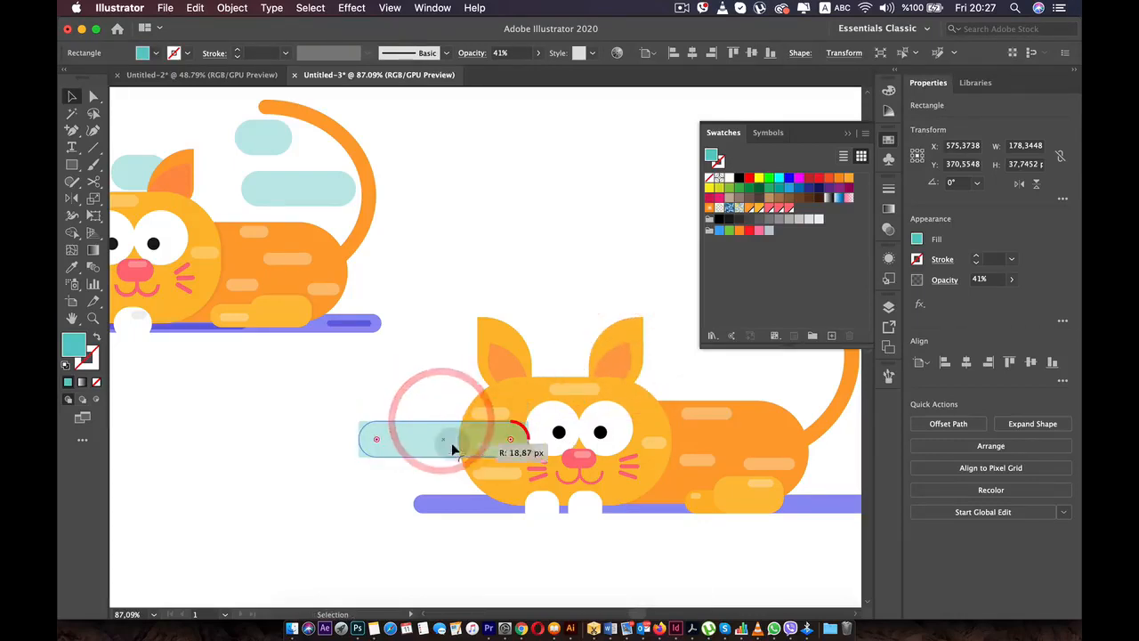
{"action": "left_click_drag", "start_coordinate": [360, 439], "coordinate": [408, 443]}
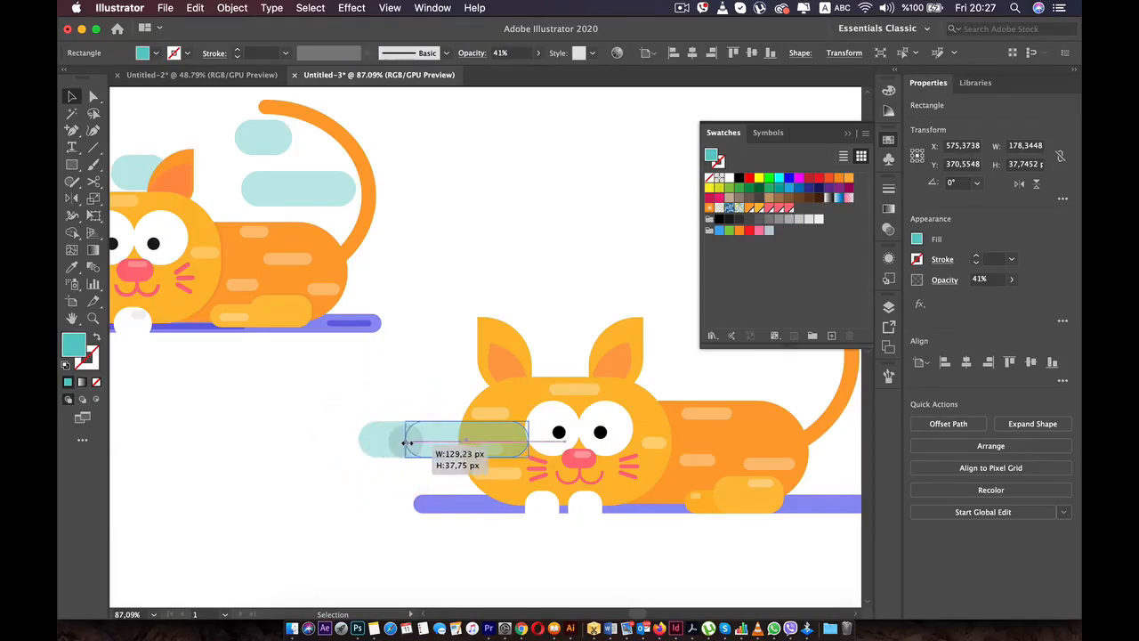
Send the teal cloud to the back and arrange copies of varied lengths beside the head, between the ears and around the tail.
{"action": "right_click", "coordinate": [450, 439]}
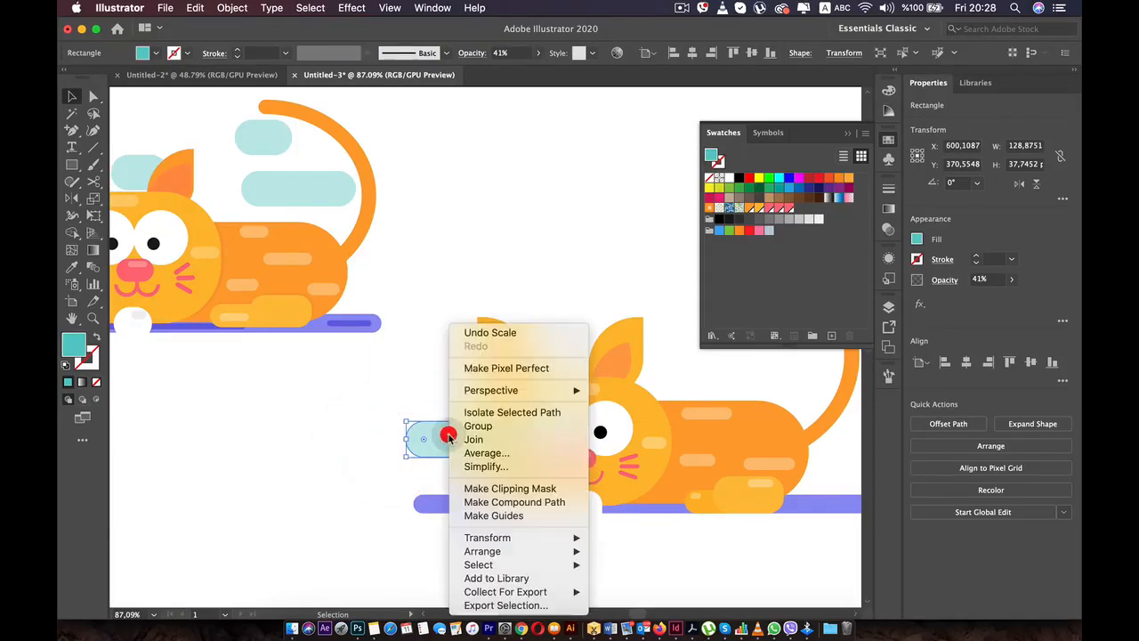
{"action": "mouse_move", "coordinate": [557, 553]}
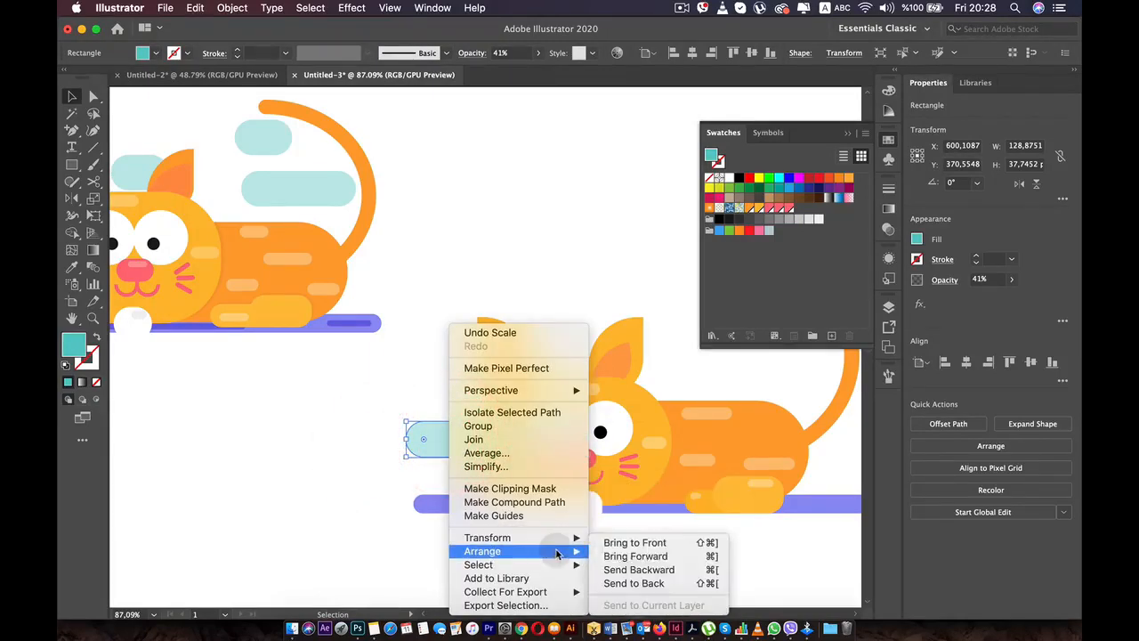
{"action": "left_click", "coordinate": [636, 583]}
{"action": "left_click_drag", "start_coordinate": [447, 441], "coordinate": [761, 374]}
{"action": "left_click_drag", "start_coordinate": [630, 353], "coordinate": [423, 386]}
{"action": "left_click_drag", "start_coordinate": [631, 426], "coordinate": [712, 407]}
{"action": "left_click_drag", "start_coordinate": [597, 407], "coordinate": [382, 350]}
{"action": "left_click_drag", "start_coordinate": [509, 352], "coordinate": [713, 472]}
{"action": "left_click", "coordinate": [711, 586]}
Draw a rectangle about 66 × 6 px on the platform's left end and sample the dark purple of the reference platform's stripe.
{"action": "left_click_drag", "start_coordinate": [582, 485], "coordinate": [669, 426]}
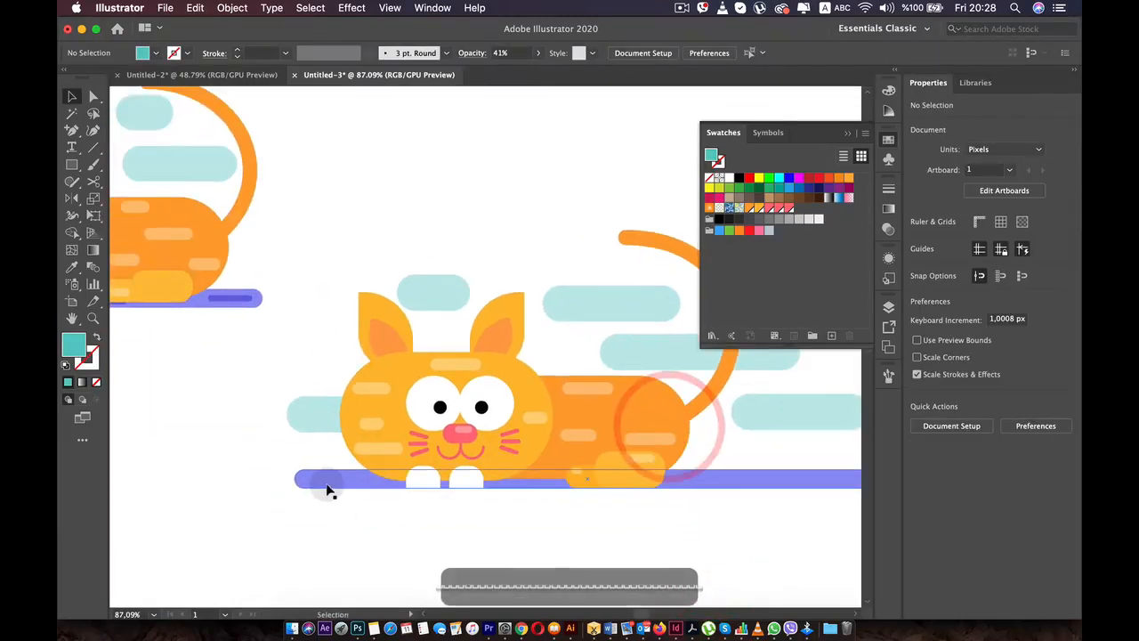
{"action": "left_click", "coordinate": [73, 166]}
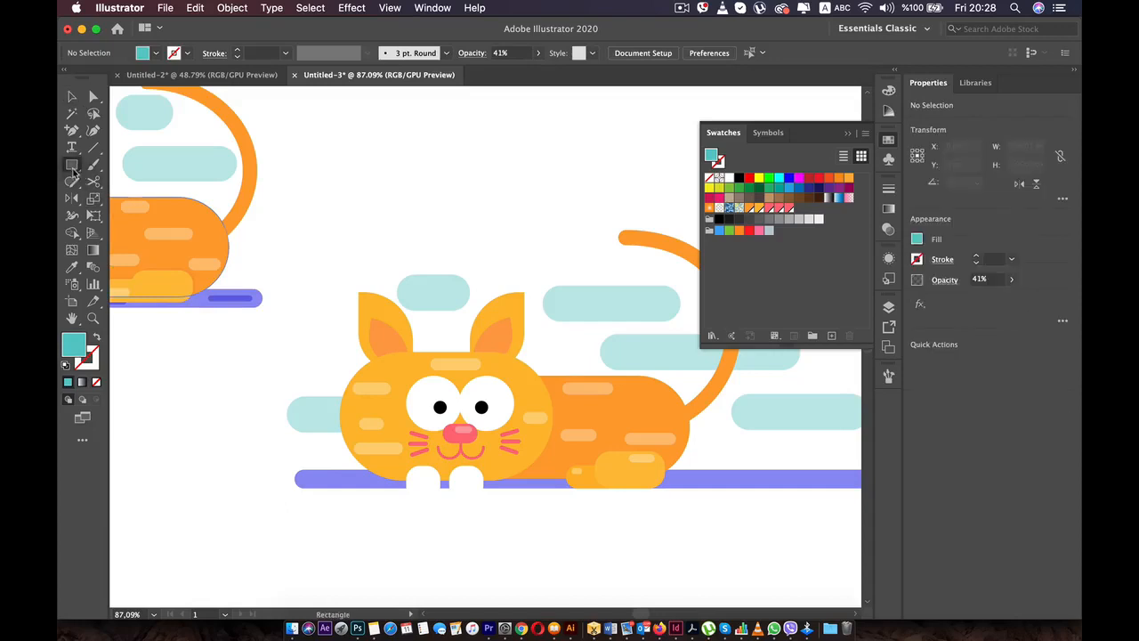
{"action": "scroll", "coordinate": [344, 531], "scroll_direction": "up", "scroll_amount": 5}
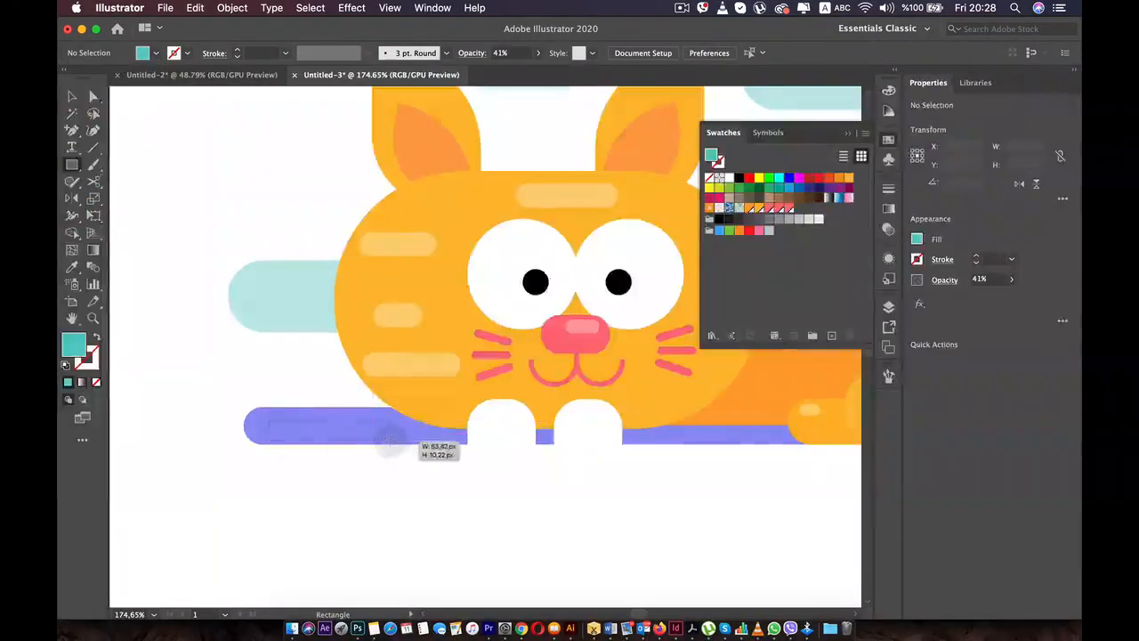
{"action": "left_click_drag", "start_coordinate": [398, 434], "coordinate": [394, 432]}
{"action": "scroll", "coordinate": [292, 361], "scroll_direction": "down", "scroll_amount": 5}
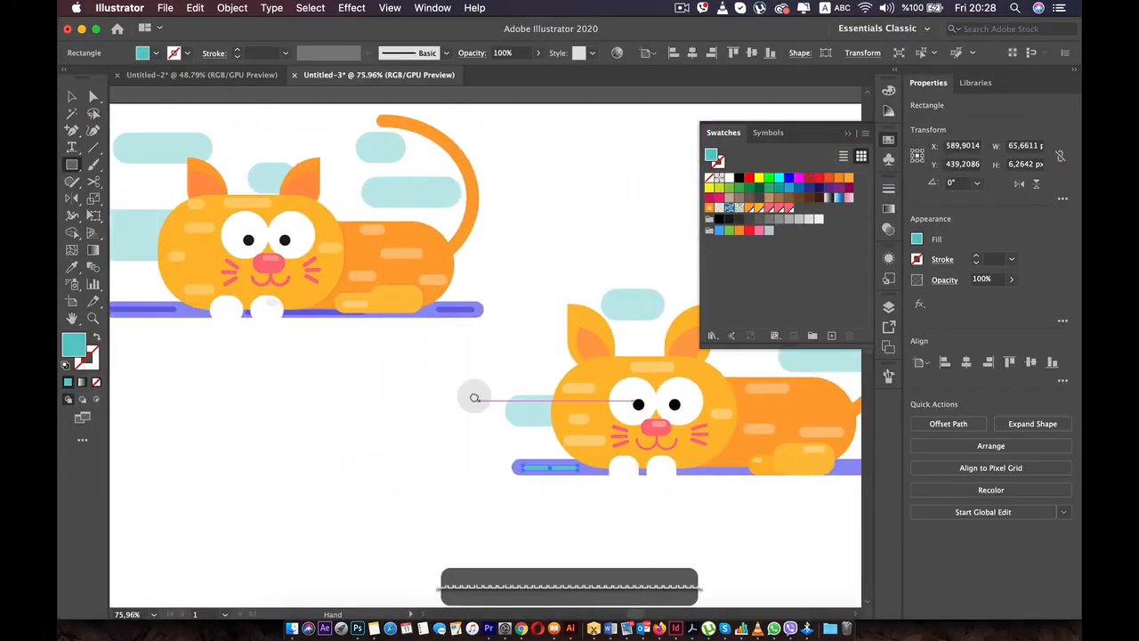
{"action": "key", "text": "i"}
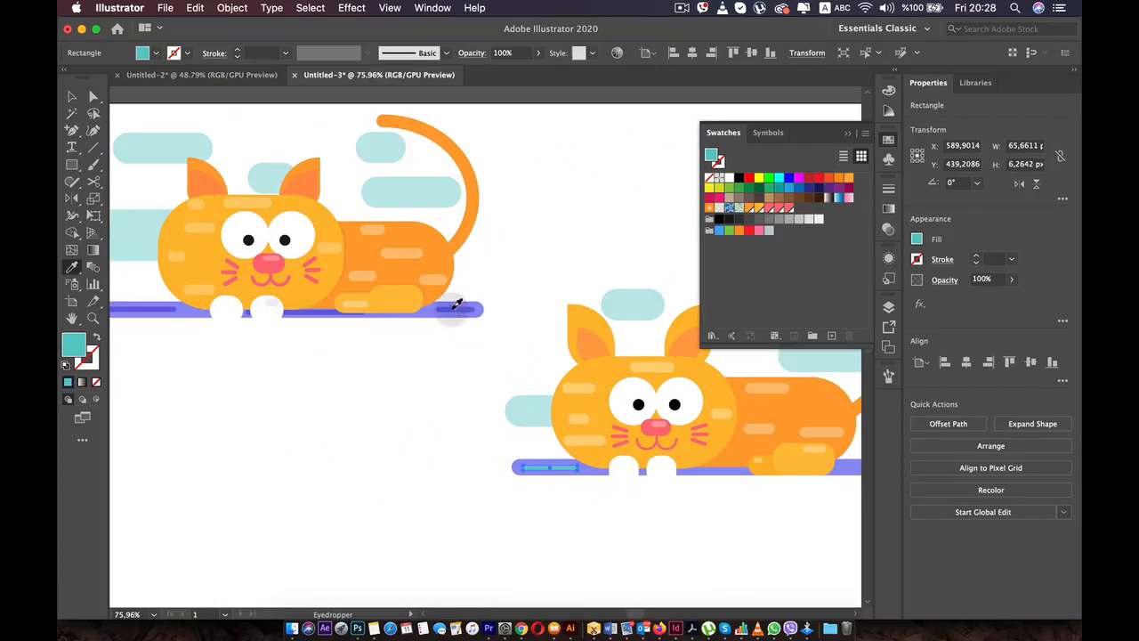
{"action": "left_click", "coordinate": [454, 307]}
Fully round the dark purple stripe's ends and shorten it to about 34 px wide.
{"action": "scroll", "coordinate": [561, 491], "scroll_direction": "up", "scroll_amount": 8}
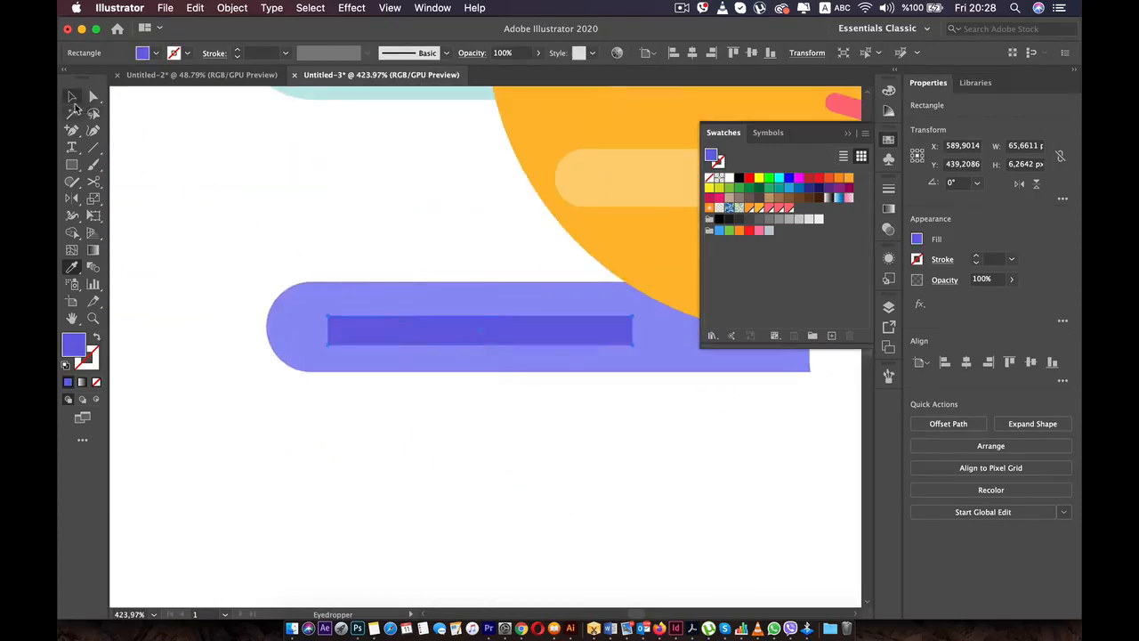
{"action": "left_click", "coordinate": [73, 98]}
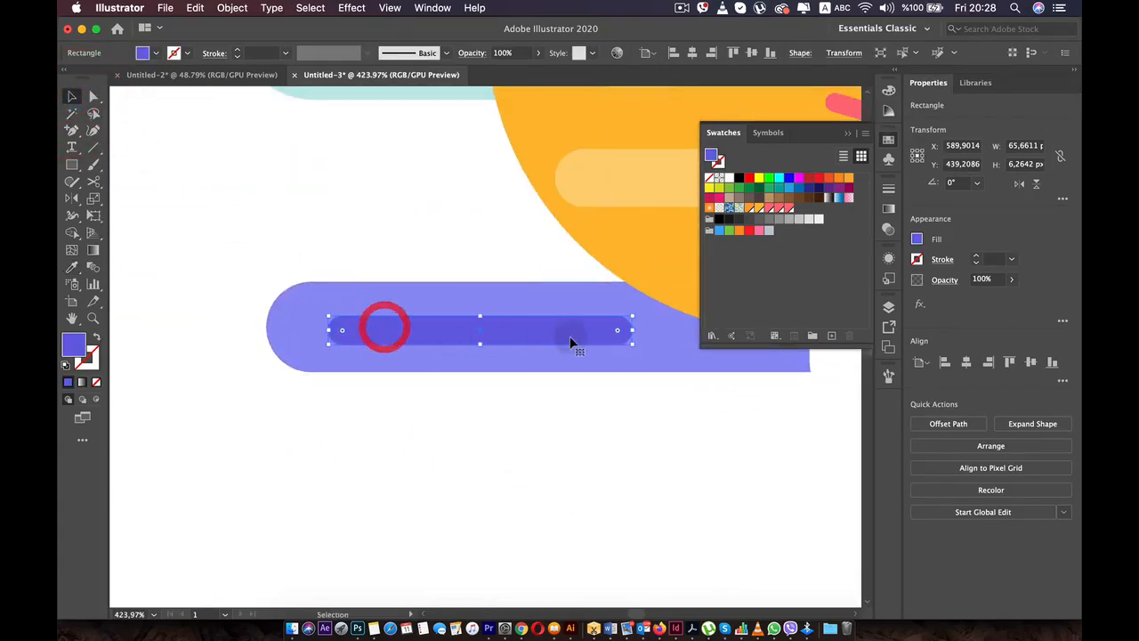
{"action": "left_click_drag", "start_coordinate": [491, 333], "coordinate": [463, 332]}
Duplicate the dark purple stripe onto the platform just right of the front paws and lengthen the copy to about 77 px.
{"action": "scroll", "coordinate": [321, 342], "scroll_direction": "down", "scroll_amount": 5}
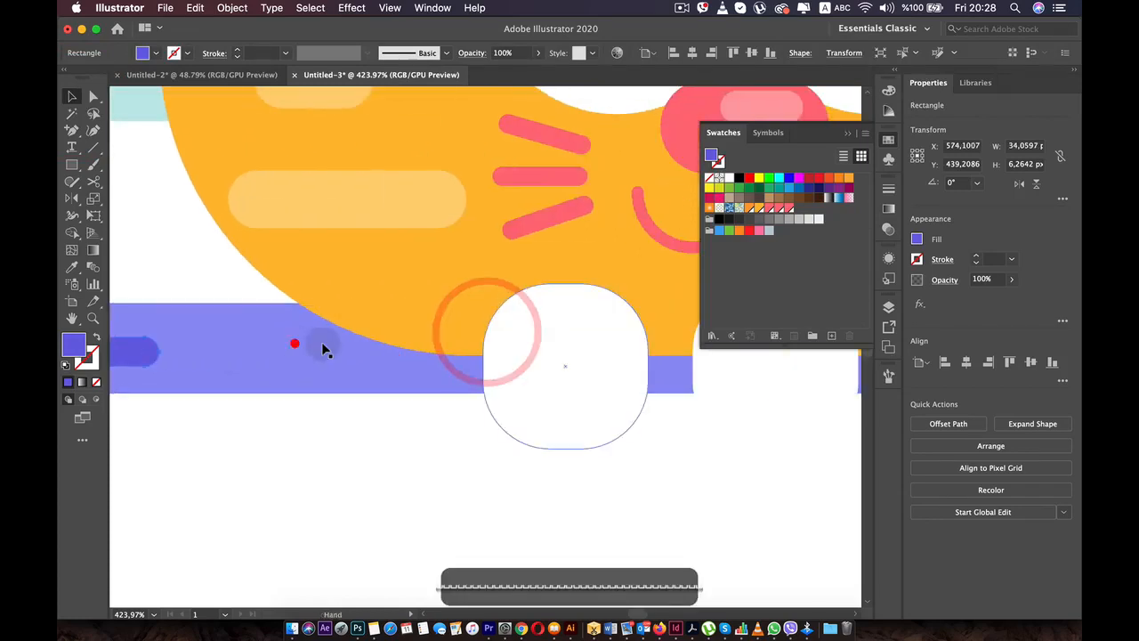
{"action": "scroll", "coordinate": [264, 355], "scroll_direction": "down", "scroll_amount": 2}
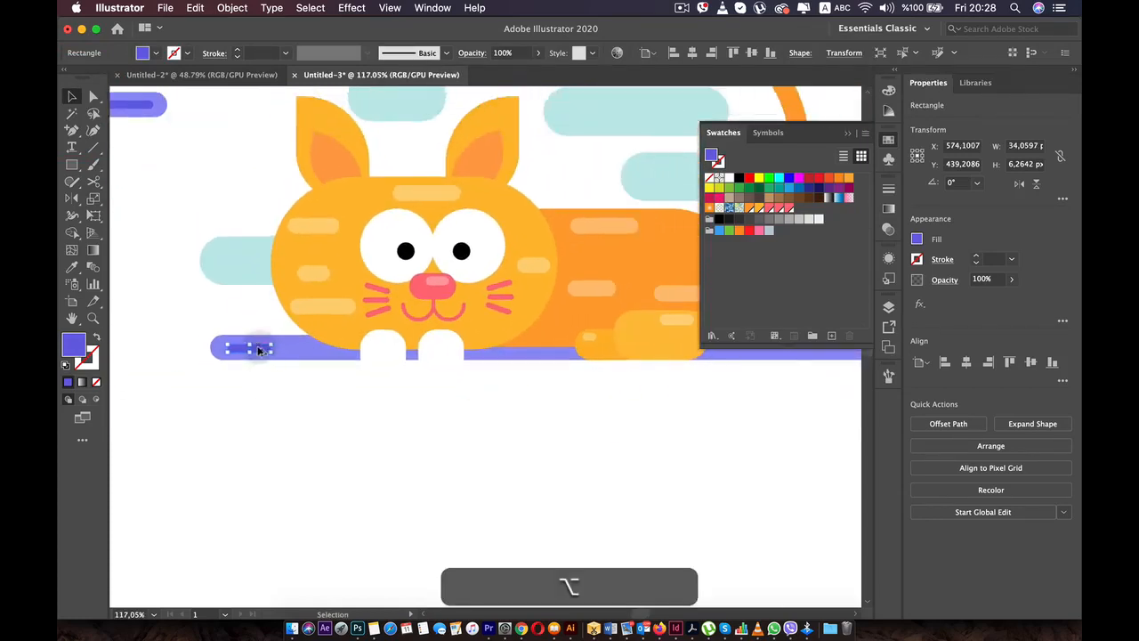
{"action": "left_click_drag", "start_coordinate": [258, 349], "coordinate": [525, 360]}
{"action": "key", "text": "z"}
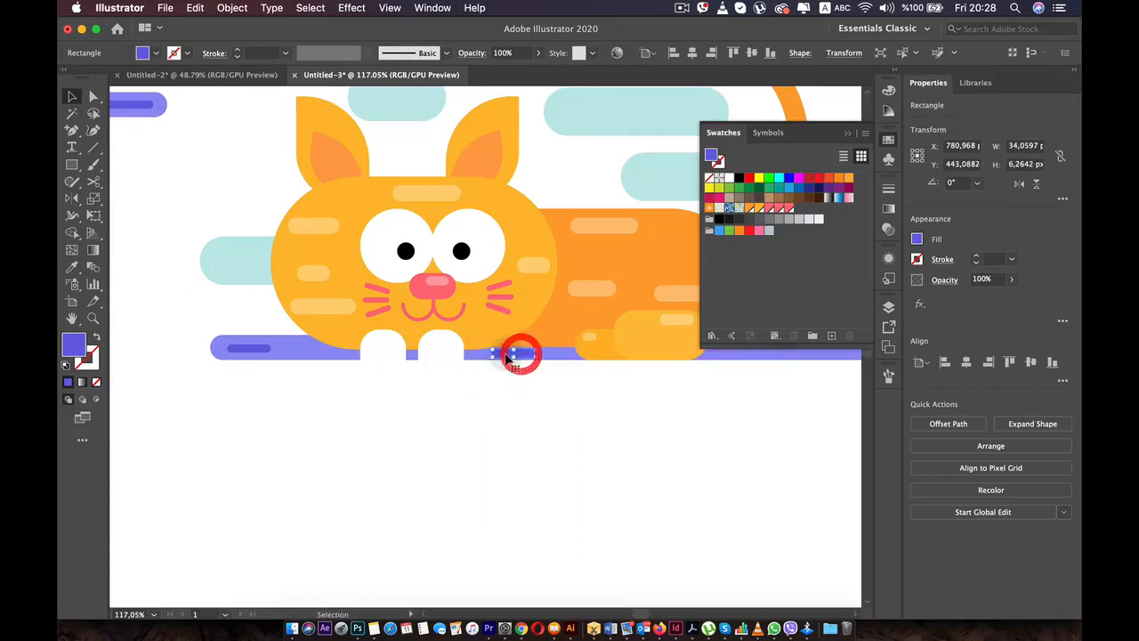
{"action": "scroll", "coordinate": [488, 354], "scroll_direction": "up", "scroll_amount": 3}
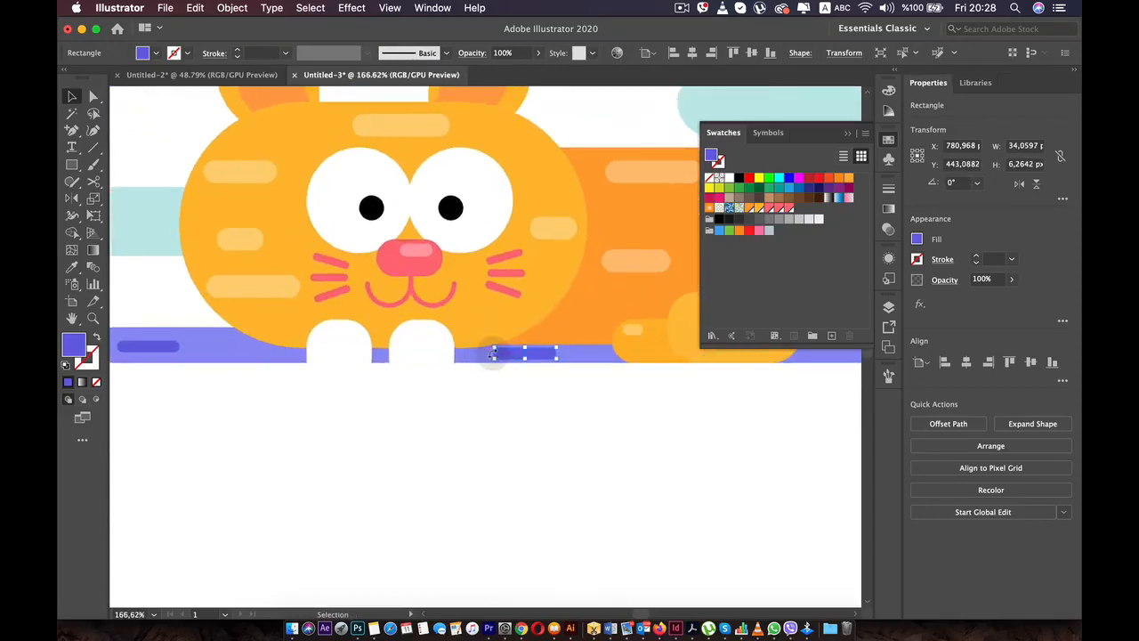
{"action": "scroll", "coordinate": [493, 354], "scroll_direction": "up", "scroll_amount": 3}
{"action": "left_click_drag", "start_coordinate": [496, 354], "coordinate": [359, 352]}
{"action": "scroll", "coordinate": [504, 371], "scroll_direction": "down", "scroll_amount": 3}
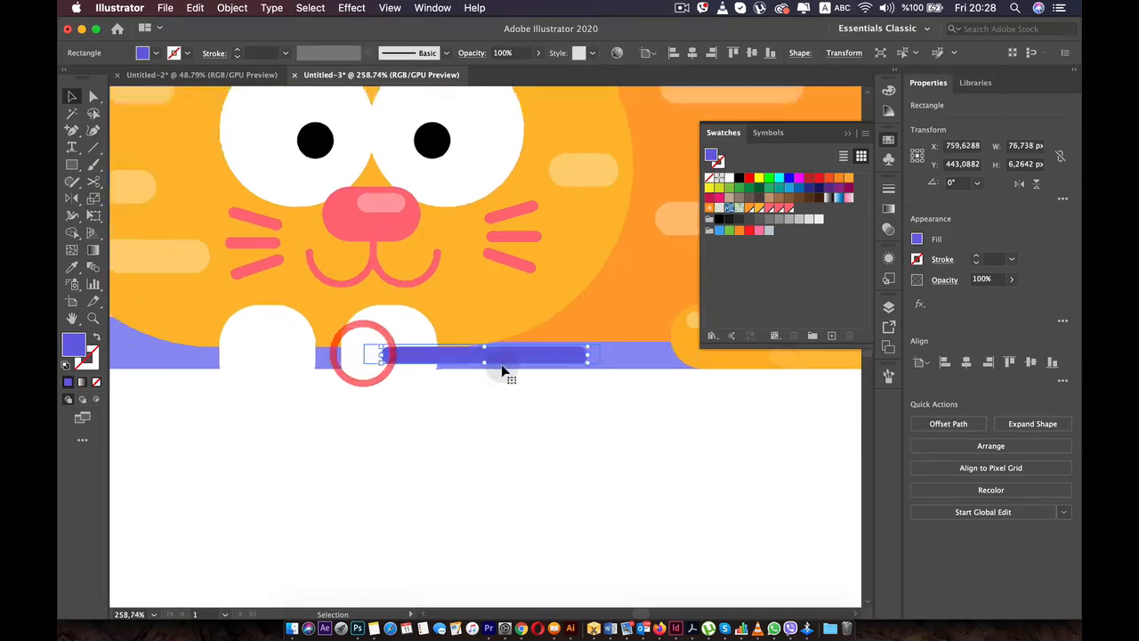
Send the 77 px purple stripe backward until it sits behind the front paw.
{"action": "right_click", "coordinate": [501, 360]}
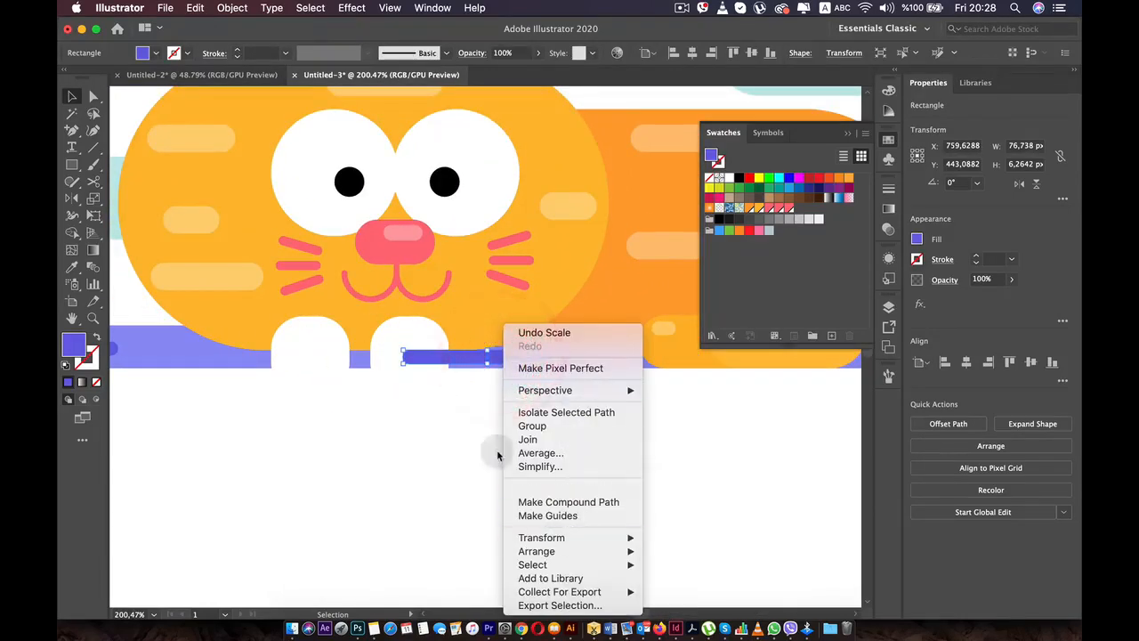
{"action": "left_click", "coordinate": [461, 360]}
{"action": "key", "text": "a"}
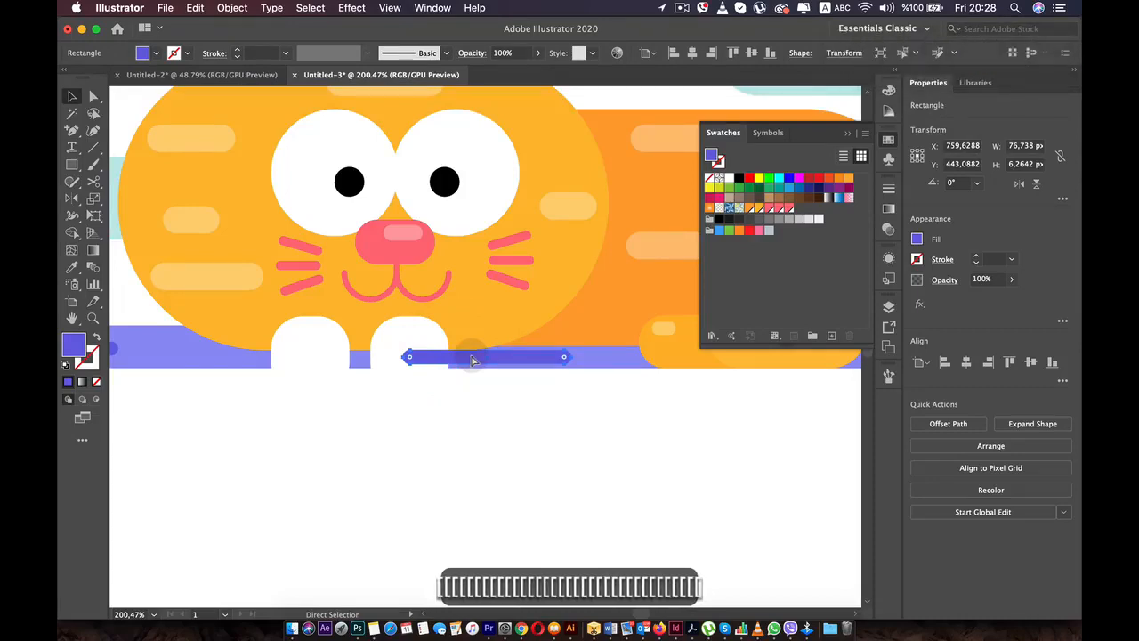
{"action": "key", "text": "super+["}
Place a copy of the stripe at the platform's right end and lengthen it toward the cat's hind leg.
{"action": "left_click_drag", "start_coordinate": [475, 362], "coordinate": [289, 389]}
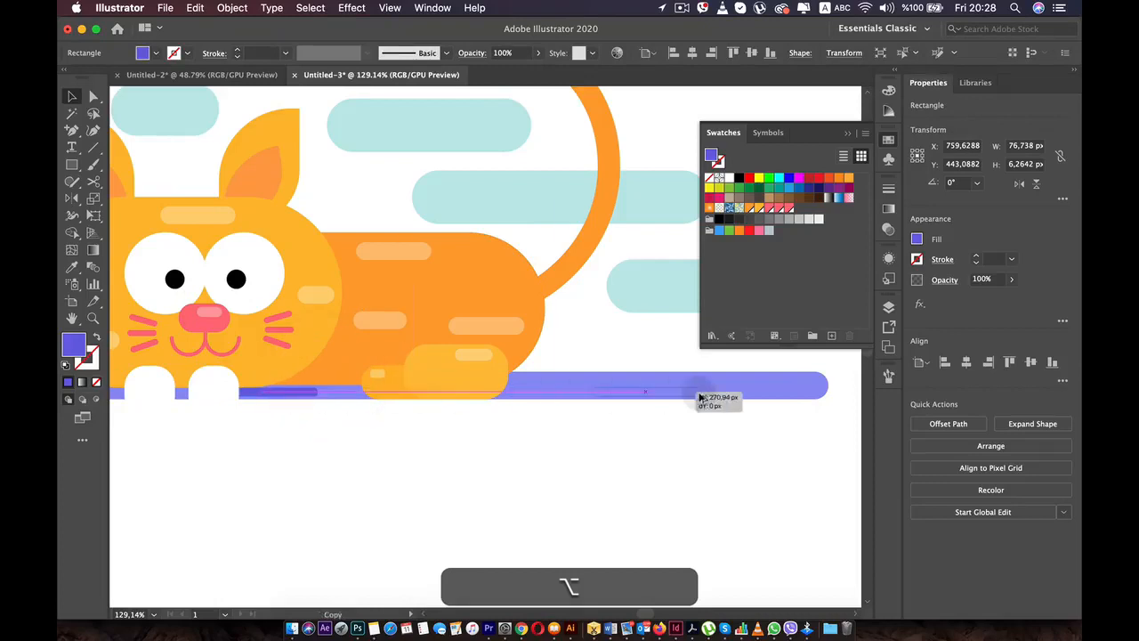
{"action": "left_click_drag", "start_coordinate": [701, 398], "coordinate": [773, 386]}
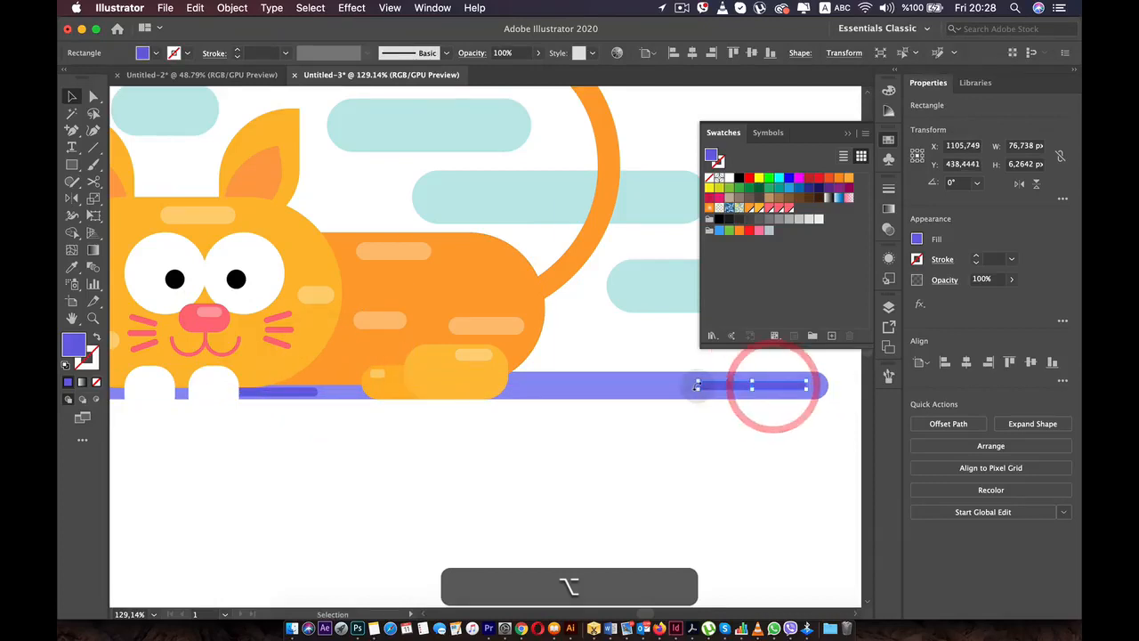
{"action": "scroll", "coordinate": [698, 385], "scroll_direction": "up", "scroll_amount": 3}
{"action": "left_click_drag", "start_coordinate": [698, 385], "coordinate": [381, 391]}
{"action": "left_click", "coordinate": [464, 500]}
{"action": "scroll", "coordinate": [462, 500], "scroll_direction": "down", "scroll_amount": 5}
{"action": "left_click_drag", "start_coordinate": [297, 379], "coordinate": [419, 327]}
{"action": "left_click", "coordinate": [451, 494]}
{"action": "scroll", "coordinate": [453, 496], "scroll_direction": "down", "scroll_amount": 2}
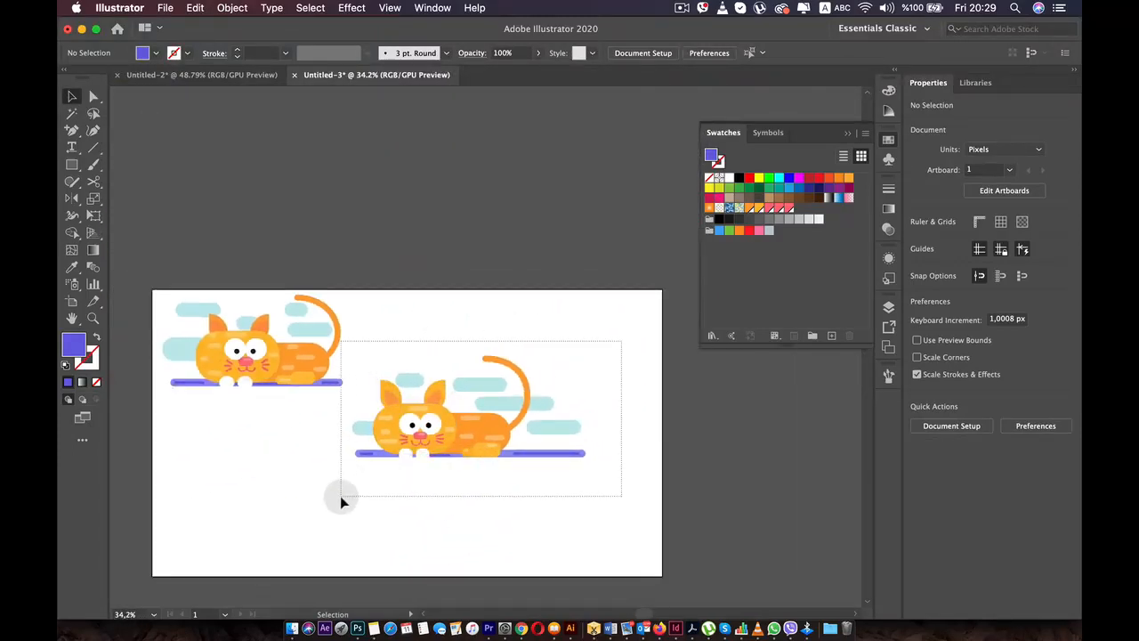
{"action": "left_click_drag", "start_coordinate": [341, 498], "coordinate": [363, 387]}
{"action": "left_click_drag", "start_coordinate": [458, 430], "coordinate": [470, 465]}
{"action": "key", "text": "super+z"}
{"action": "key", "text": "super+z"}
{"action": "key", "text": "super+z"}
{"action": "key", "text": "super+z"}
{"action": "key", "text": "super+z"}
{"action": "key", "text": "super+z"}
{"action": "key", "text": "super+z"}
{"action": "key", "text": "super+z"}
{"action": "key", "text": "super+z"}
{"action": "key", "text": "super+z"}
{"action": "key", "text": "super+z"}
{"action": "key", "text": "super+z"}
{"action": "key", "text": "super+z"}
{"action": "key", "text": "super+z"}
{"action": "key", "text": "super+z"}
{"action": "key", "text": "super+z"}
{"action": "key", "text": "super+z"}
{"action": "key", "text": "super+z"}
Select the whole drawn cat with its clouds and platform and move it lower on the artboard.
{"action": "left_click", "coordinate": [509, 518]}
{"action": "left_click_drag", "start_coordinate": [633, 534], "coordinate": [353, 359]}
{"action": "left_click_drag", "start_coordinate": [412, 412], "coordinate": [442, 348]}
{"action": "scroll", "coordinate": [463, 430], "scroll_direction": "up", "scroll_amount": 5}
{"action": "key", "text": "space"}
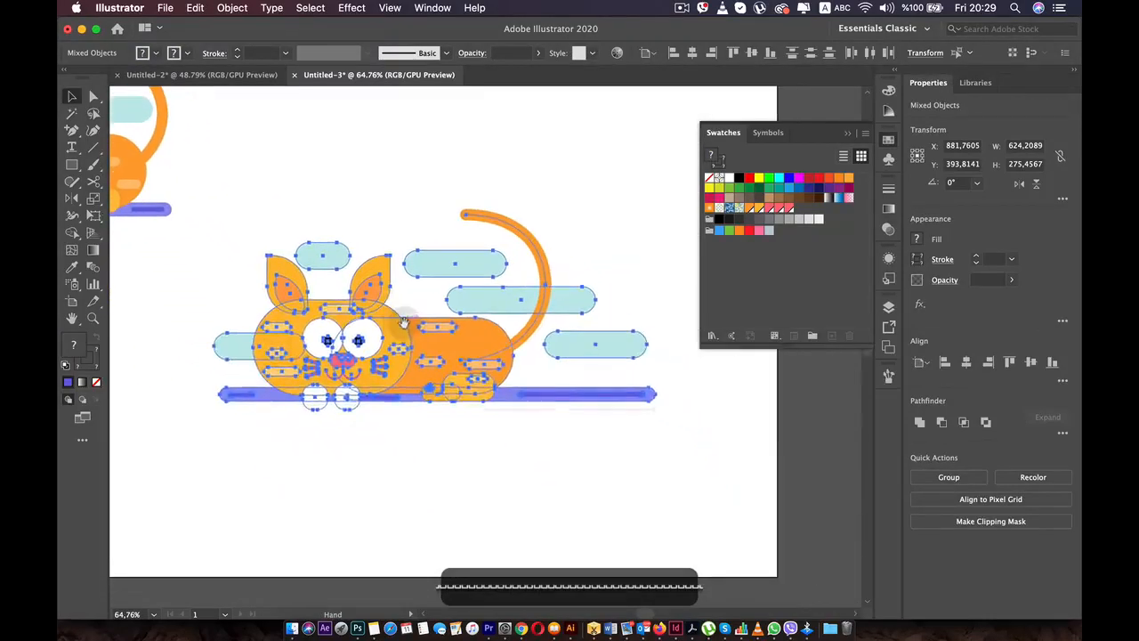
{"action": "scroll", "coordinate": [407, 326], "scroll_direction": "up", "scroll_amount": 3}
{"action": "left_click_drag", "start_coordinate": [424, 412], "coordinate": [446, 434]}
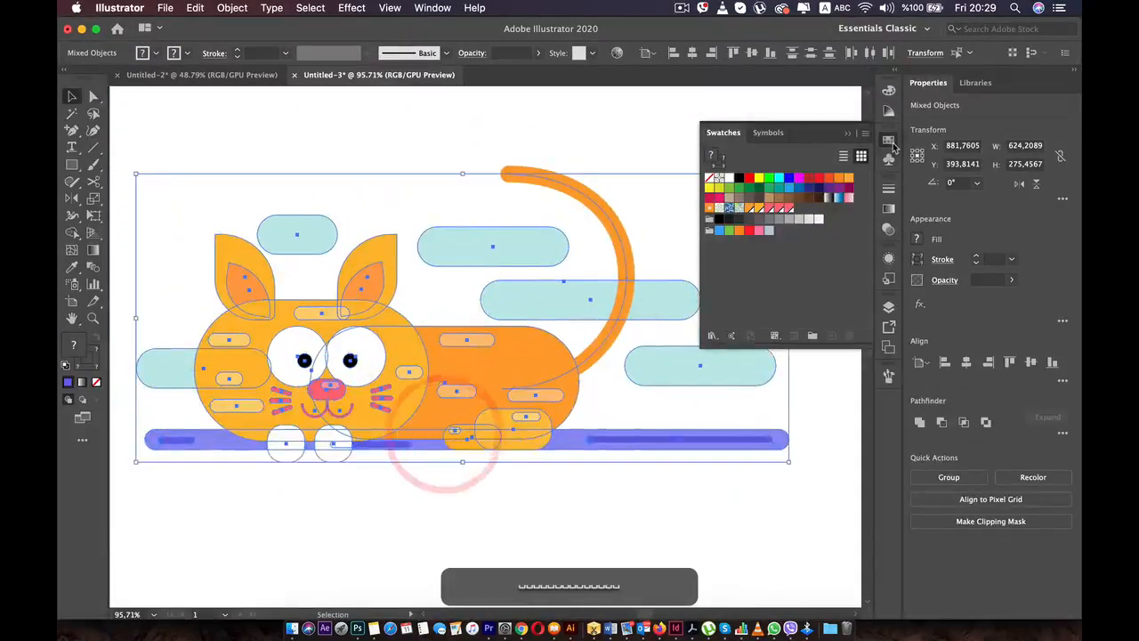
Close the Swatches panel and make the teal cloud beside the cat's head slightly taller by raising its upper edge.
{"action": "left_click", "coordinate": [888, 140]}
{"action": "scroll", "coordinate": [717, 432], "scroll_direction": "down", "scroll_amount": 2}
{"action": "left_click", "coordinate": [575, 548]}
{"action": "left_click", "coordinate": [270, 374]}
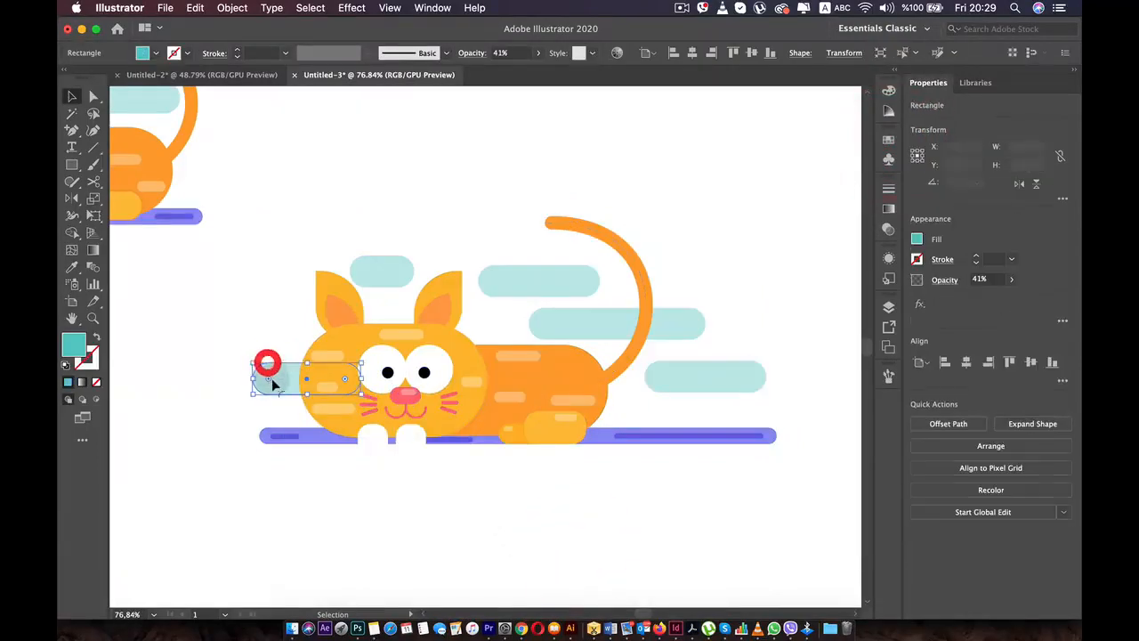
{"action": "left_click_drag", "start_coordinate": [307, 359], "coordinate": [306, 356]}
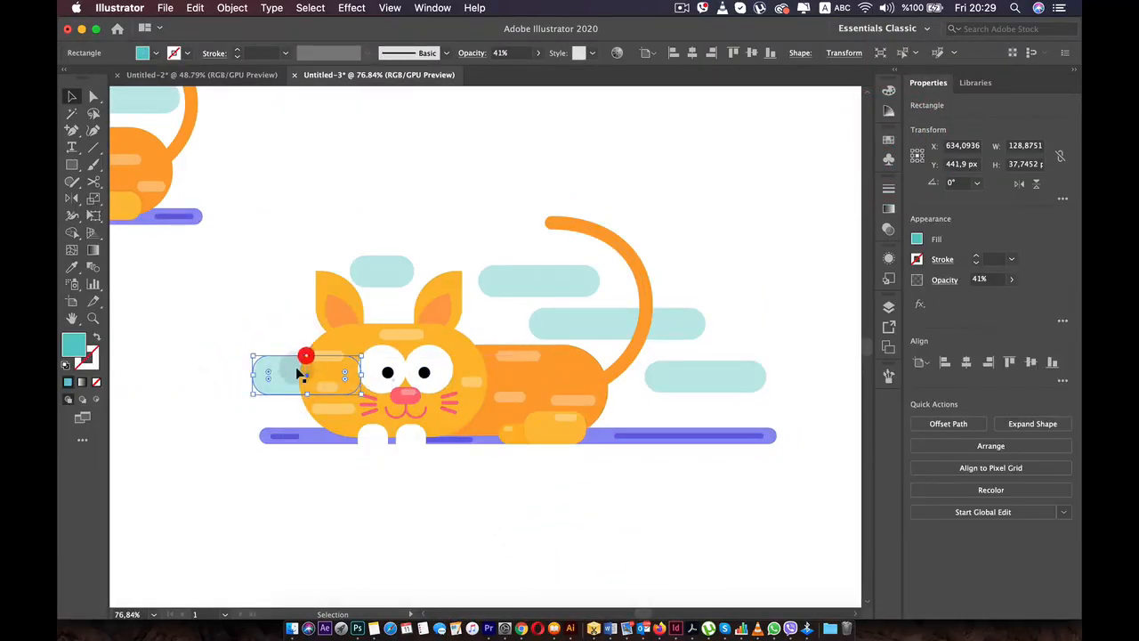
{"action": "left_click", "coordinate": [230, 374]}
Place a copy of the teal cloud above the original, partly behind the left ear.
{"action": "left_click", "coordinate": [428, 505]}
{"action": "left_click_drag", "start_coordinate": [282, 376], "coordinate": [301, 318]}
{"action": "left_click", "coordinate": [427, 486]}
{"action": "scroll", "coordinate": [427, 481], "scroll_direction": "down", "scroll_amount": 2}
{"action": "scroll", "coordinate": [419, 460], "scroll_direction": "up", "scroll_amount": 2}
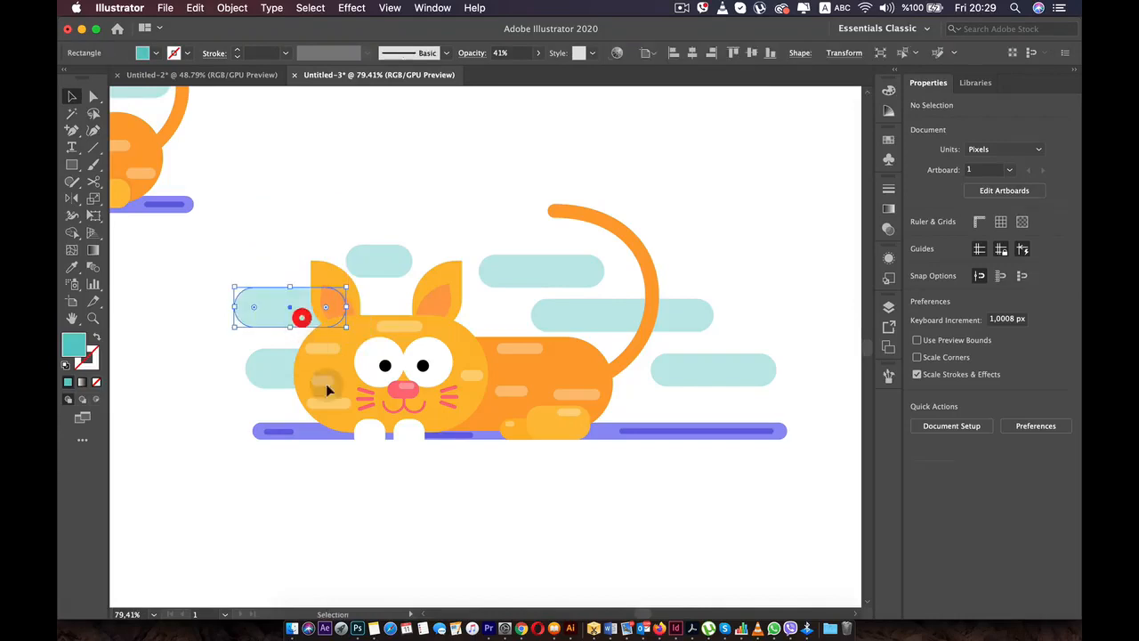
{"action": "left_click", "coordinate": [422, 509]}
{"action": "scroll", "coordinate": [369, 547], "scroll_direction": "down", "scroll_amount": 3}
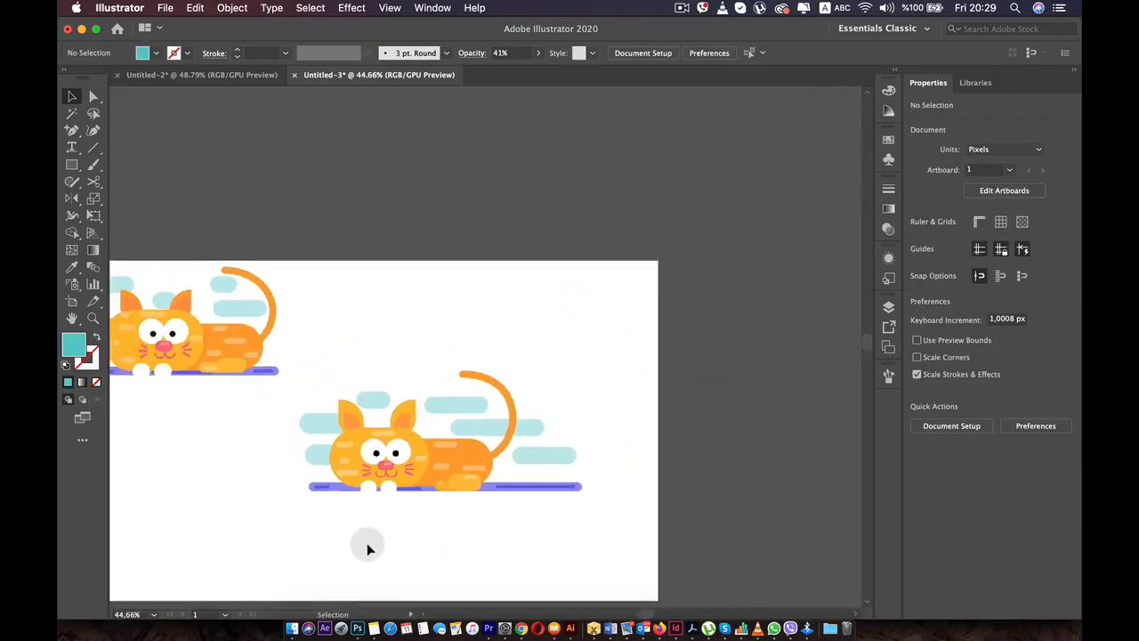
{"action": "scroll", "coordinate": [369, 549], "scroll_direction": "up", "scroll_amount": 3}
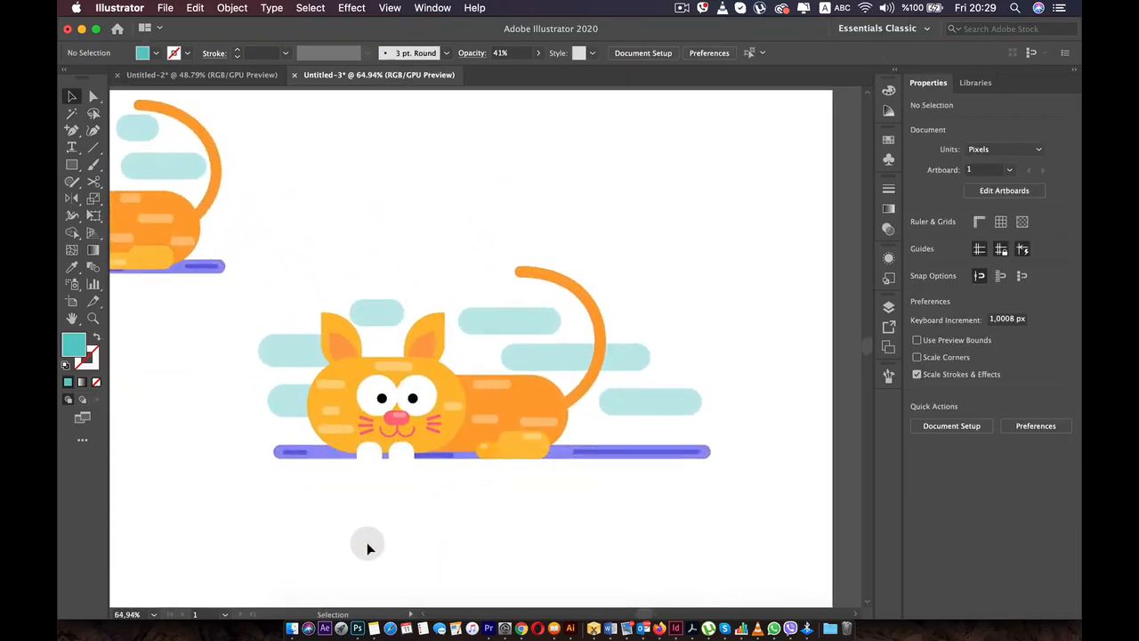
{"action": "scroll", "coordinate": [368, 548], "scroll_direction": "up", "scroll_amount": 2}
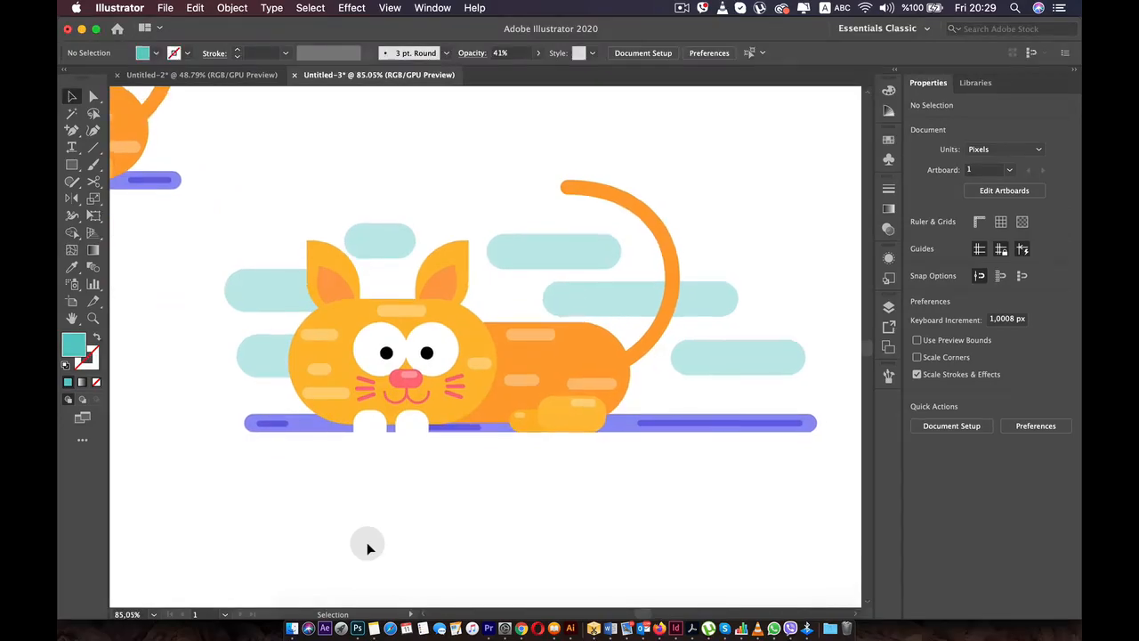
{"action": "key", "text": "space"}
{"action": "left_click_drag", "start_coordinate": [491, 501], "coordinate": [452, 491]}
{"action": "left_click", "coordinate": [381, 186]}
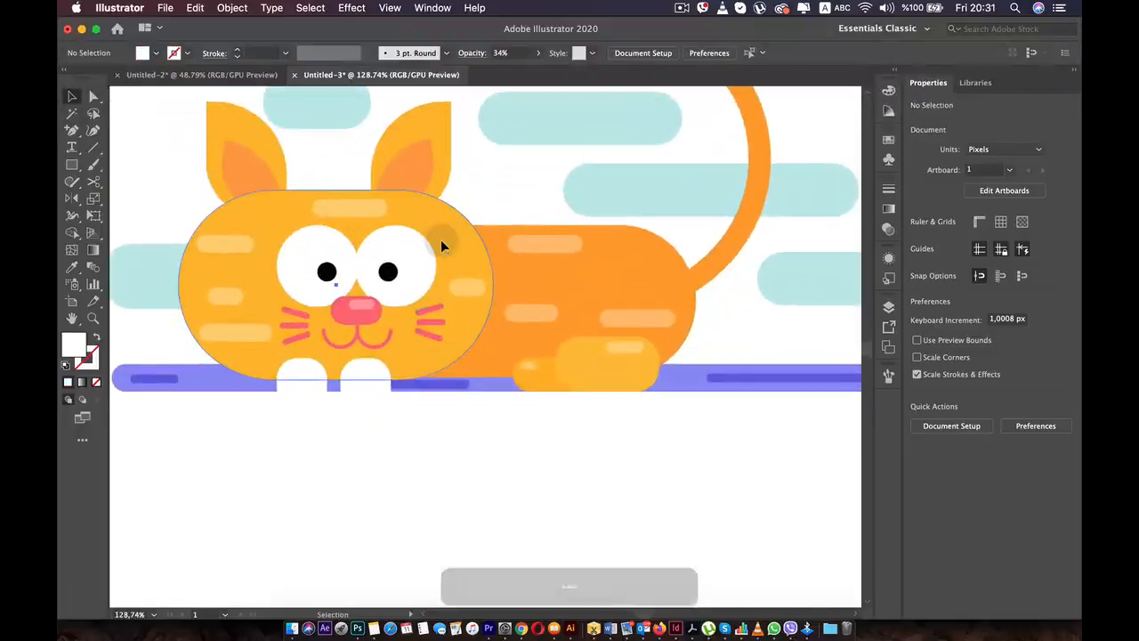
Duplicate the cat's head shape in place and shift the copy 3 px to the right.
{"action": "left_click", "coordinate": [440, 237]}
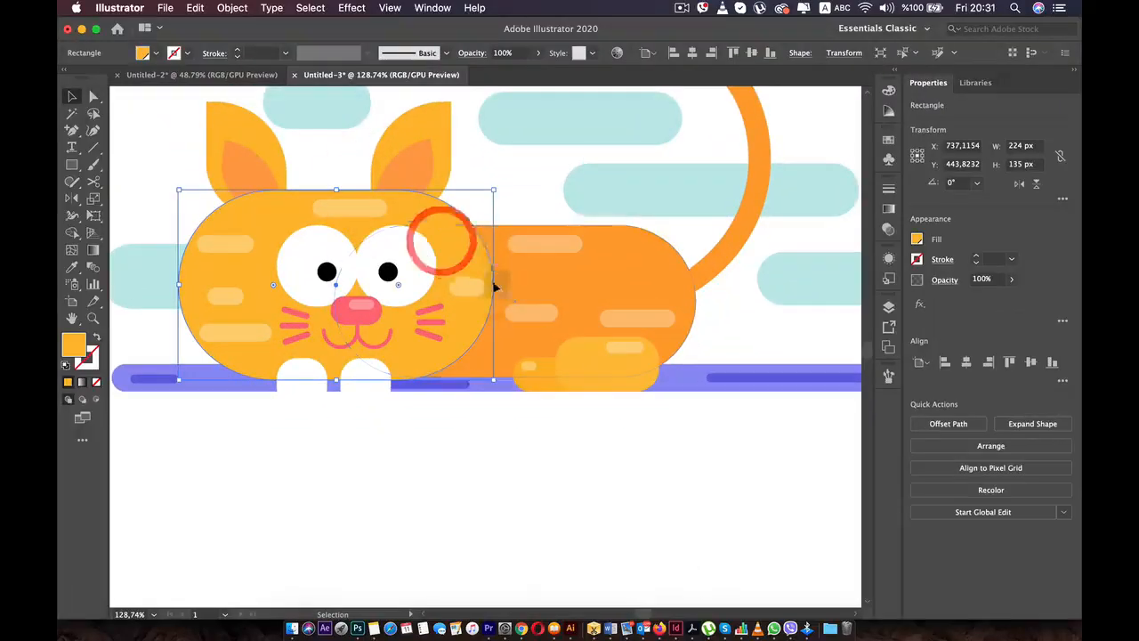
{"action": "key", "text": "alt"}
{"action": "left_click", "coordinate": [452, 254]}
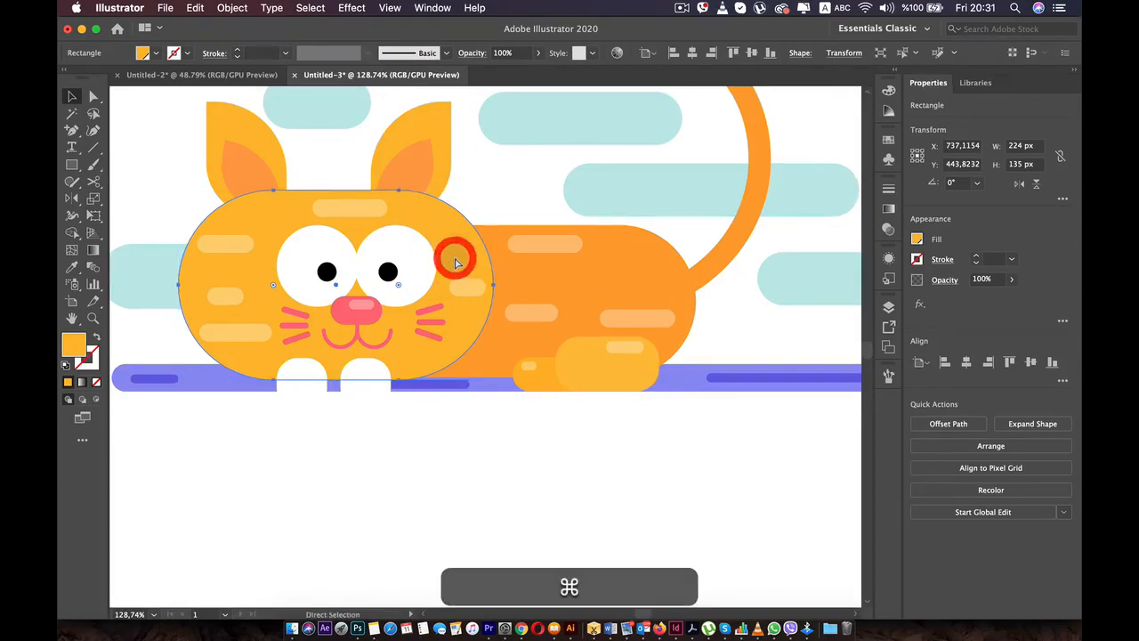
{"action": "key", "text": "super"}
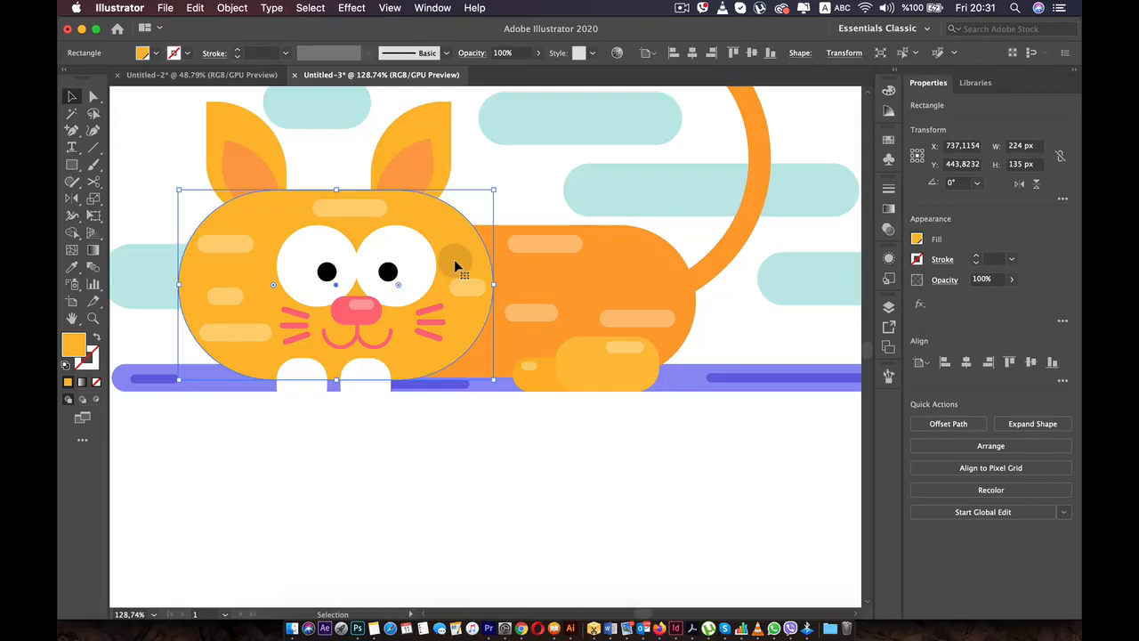
{"action": "key", "text": "Right"}
{"action": "key", "text": "Right"}
{"action": "key", "text": "Right"}
{"action": "key", "text": "Right"}
{"action": "key", "text": "Right"}
{"action": "key", "text": "Right"}
{"action": "key", "text": "Right"}
{"action": "key", "text": "Right"}
{"action": "key", "text": "Right"}
{"action": "key", "text": "Right"}
{"action": "key", "text": "Right"}
{"action": "key", "text": "Right"}
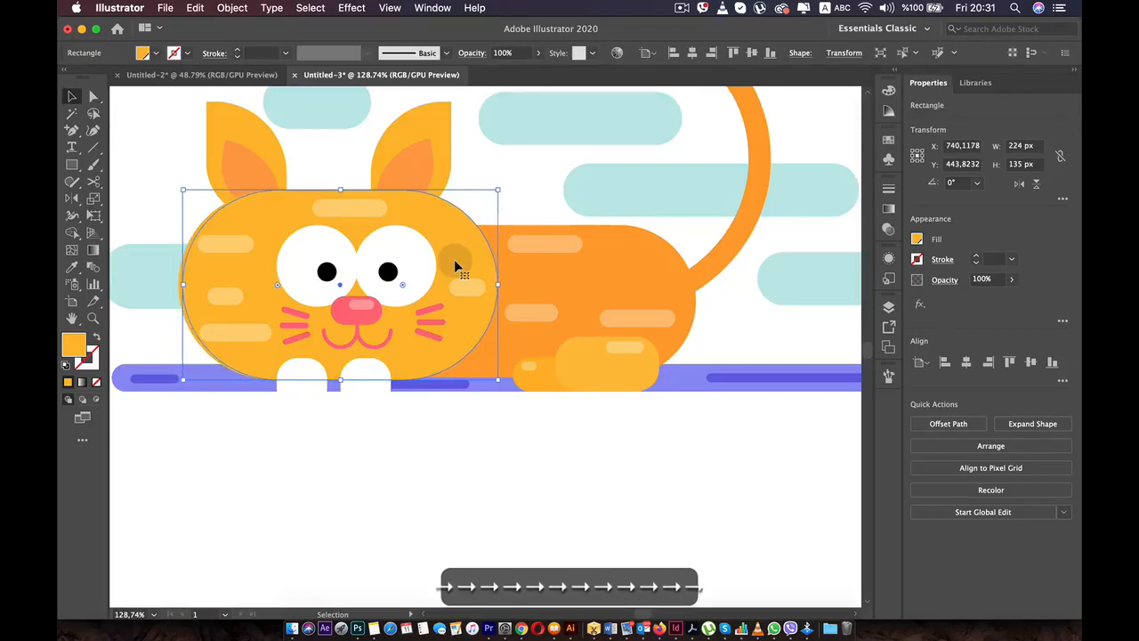
Switch the copied head's fill to RGB and lower its green value to 132 for a deeper orange (FF8432).
{"action": "left_click", "coordinate": [918, 240]}
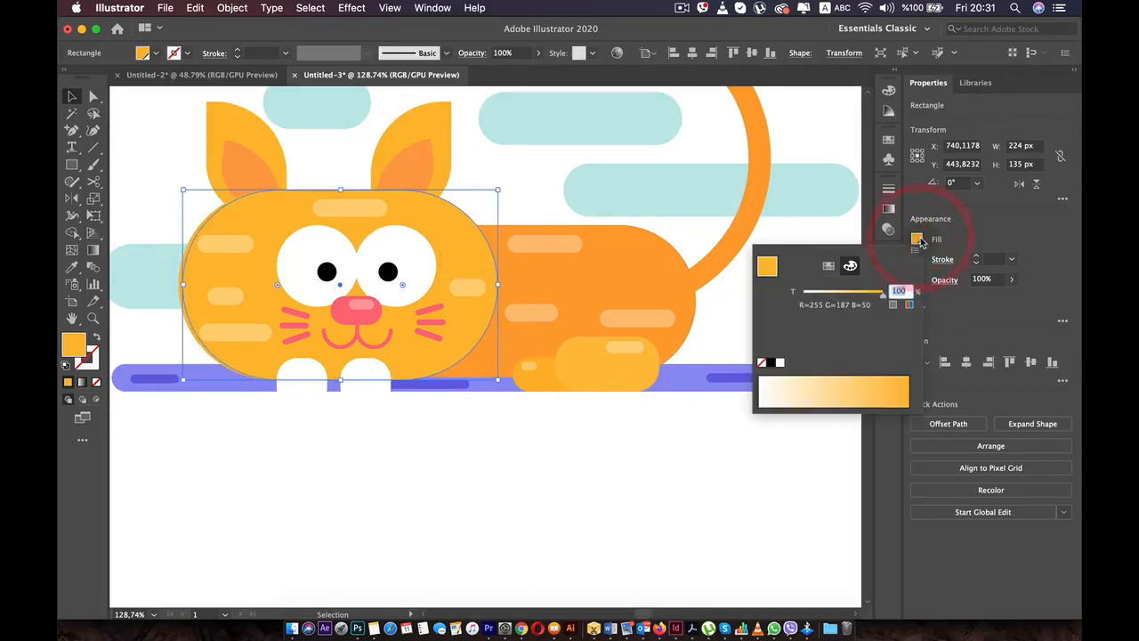
{"action": "left_click", "coordinate": [907, 306]}
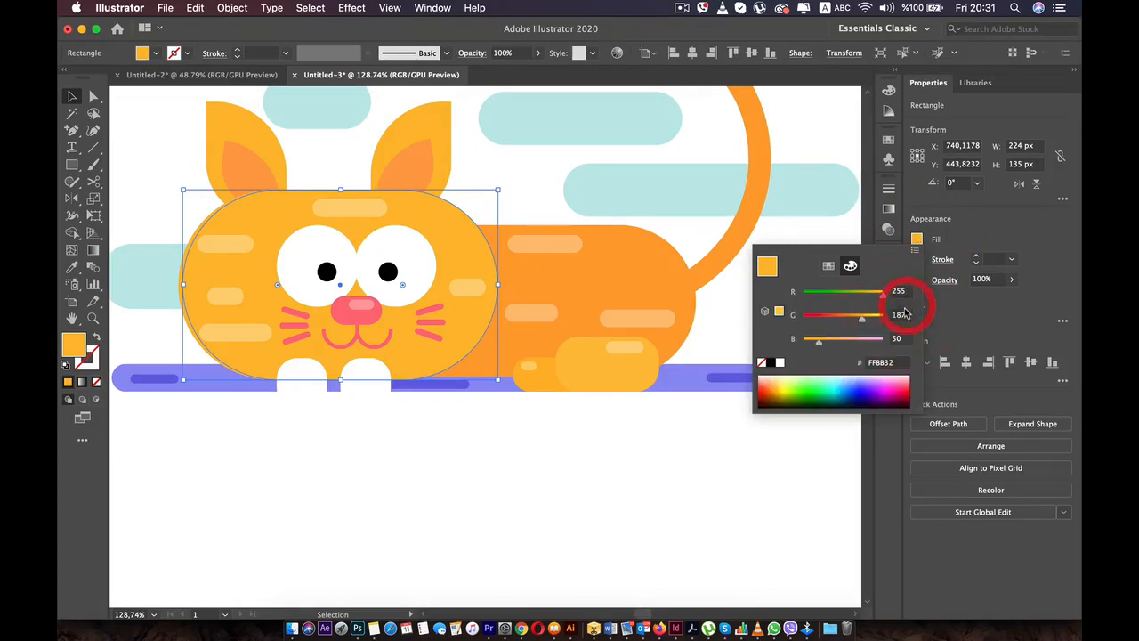
{"action": "left_click", "coordinate": [848, 320]}
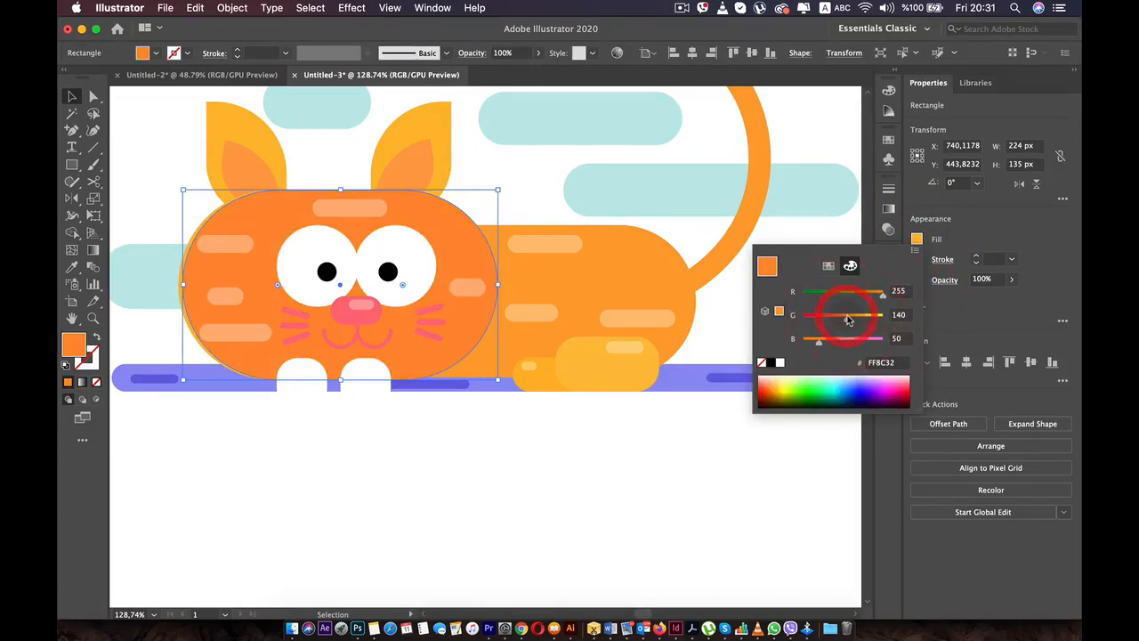
{"action": "left_click", "coordinate": [841, 321]}
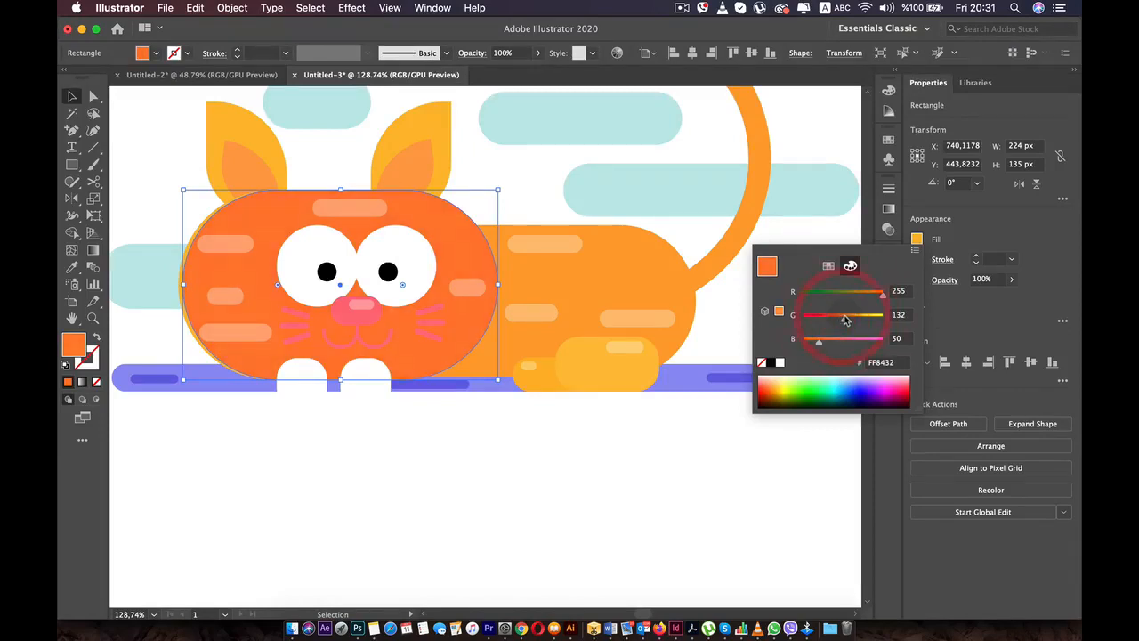
Send the deeper orange head copy backward behind the original head and facial features.
{"action": "left_click", "coordinate": [452, 251]}
{"action": "key", "text": "super+bracketleft"}
{"action": "key", "text": "super+bracketleft"}
{"action": "key", "text": "super+bracketleft"}
{"action": "key", "text": "super+bracketleft"}
{"action": "key", "text": "super+bracketleft"}
{"action": "key", "text": "super+bracketleft"}
{"action": "key", "text": "super+bracketleft"}
{"action": "key", "text": "super+bracketleft"}
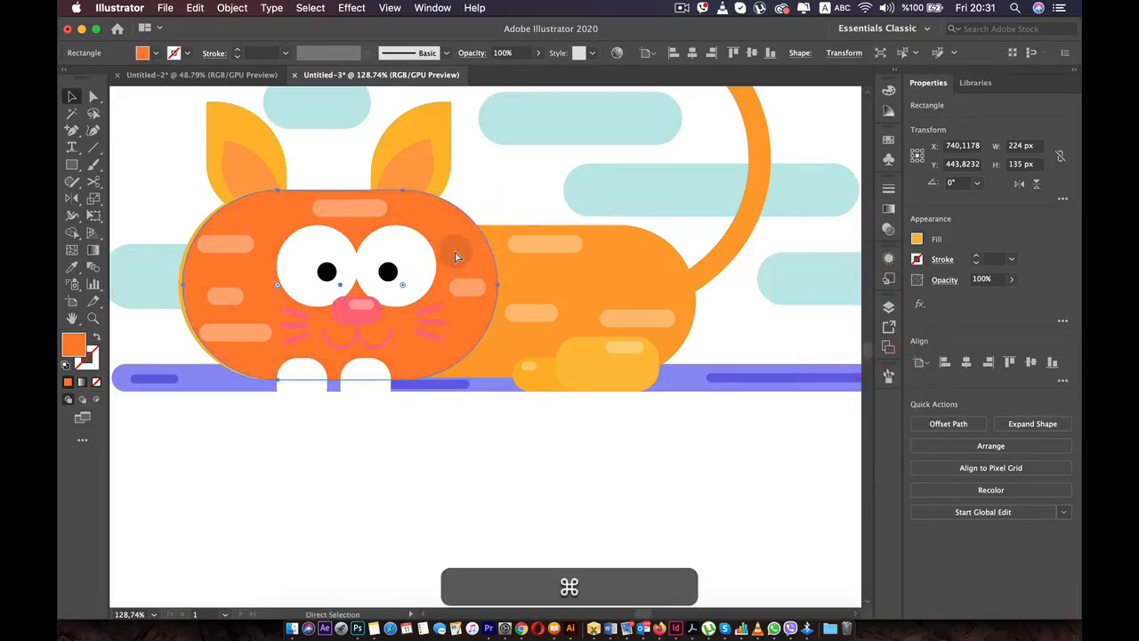
Nudge the orange copy 2 px further right so it forms a shadow edge beside the head.
{"action": "key", "text": "Right"}
{"action": "key", "text": "Right"}
{"action": "key", "text": "Right"}
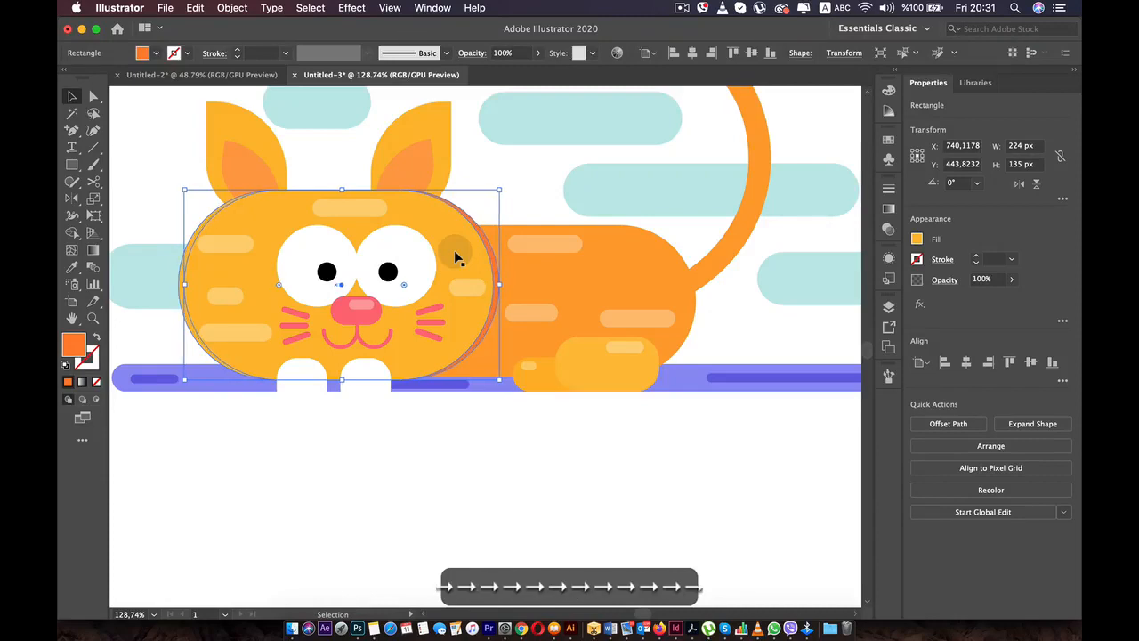
{"action": "key", "text": "Down"}
{"action": "key", "text": "Up"}
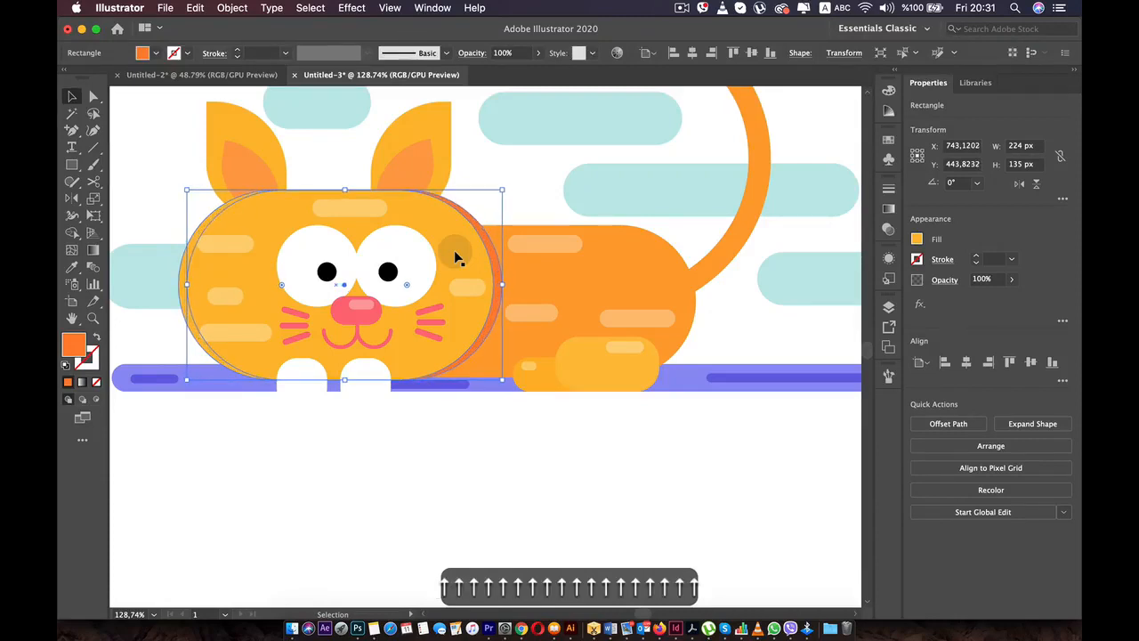
{"action": "key", "text": "Left"}
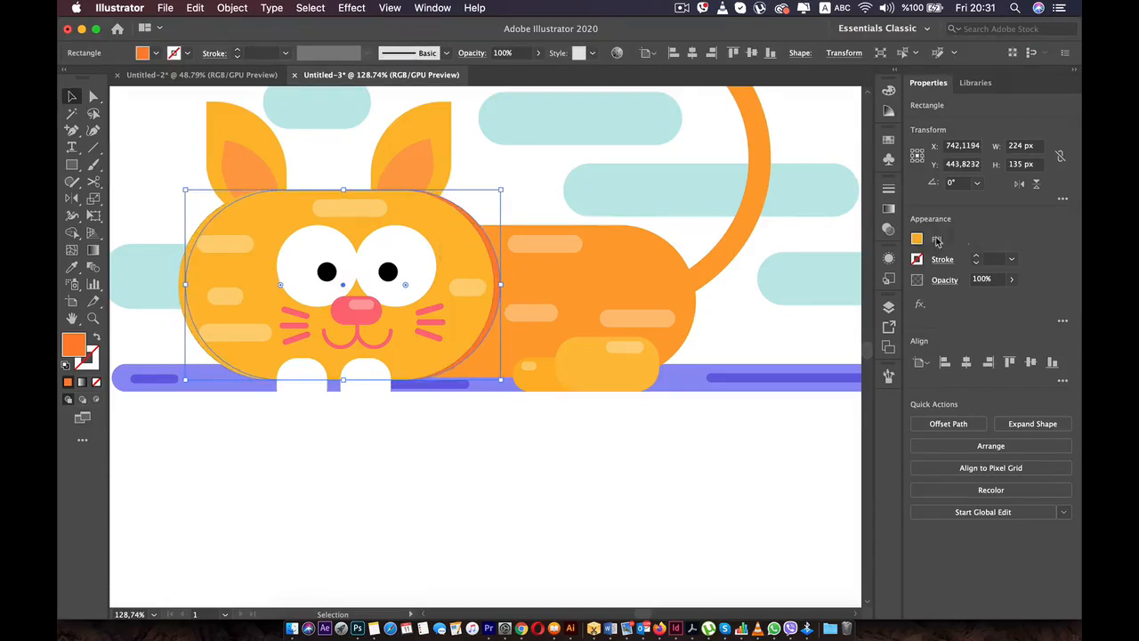
Darken the head shadow's fill by lowering its red value to 209 (D18432).
{"action": "left_click", "coordinate": [916, 238]}
{"action": "left_click", "coordinate": [919, 240]}
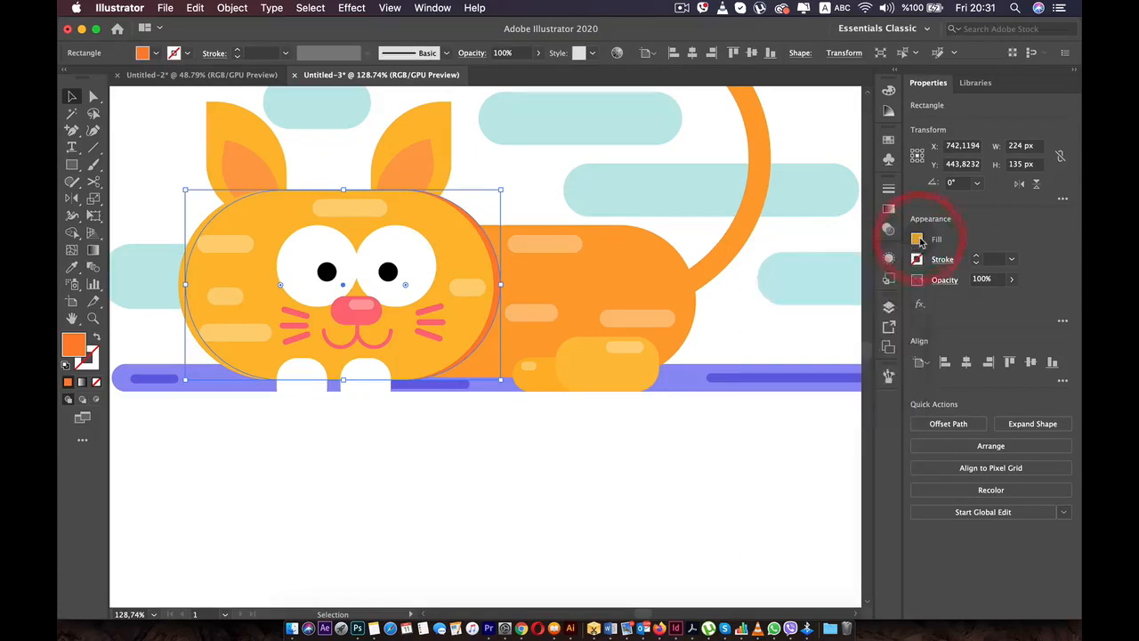
{"action": "left_click", "coordinate": [476, 229]}
{"action": "left_click", "coordinate": [498, 270]}
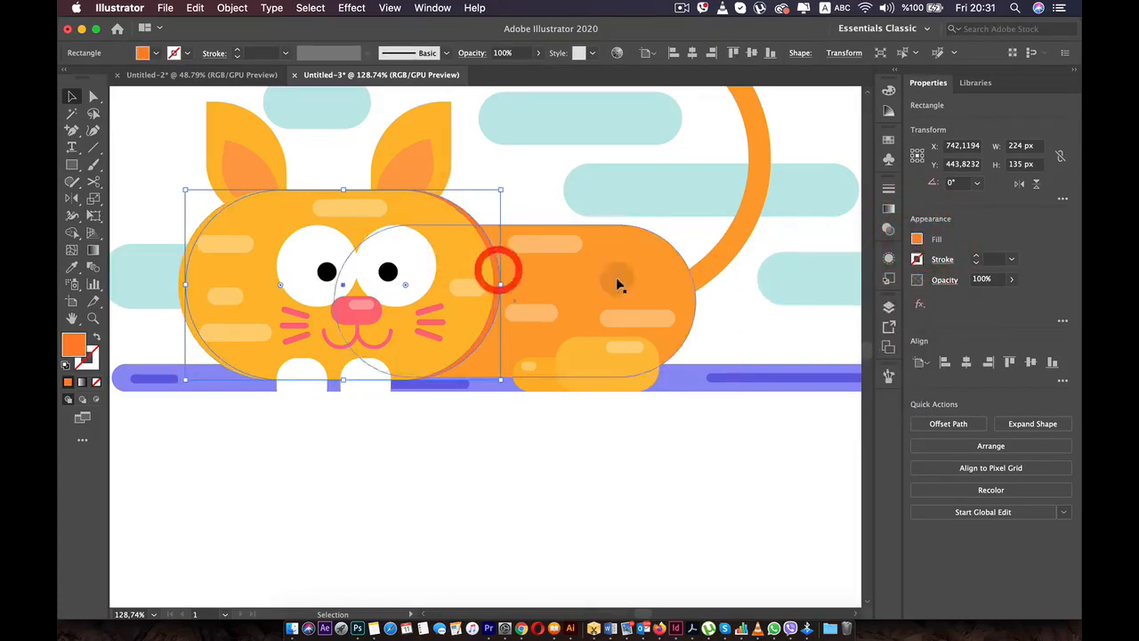
{"action": "left_click", "coordinate": [918, 242]}
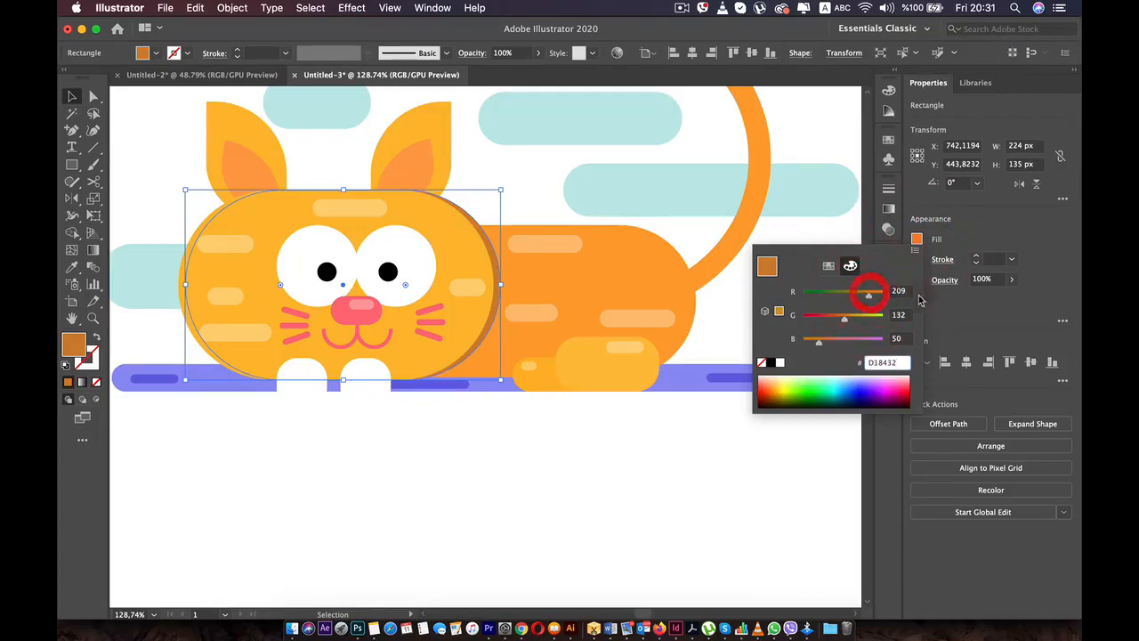
{"action": "left_click", "coordinate": [963, 300]}
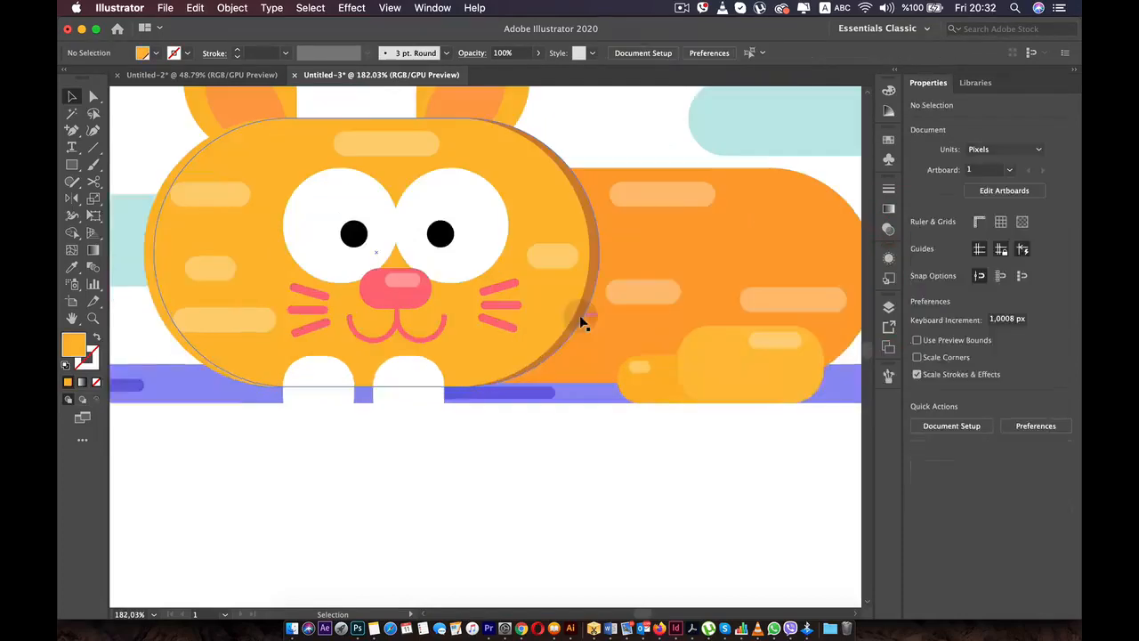
Nudge the head shadow to about X 741, Y 446 px so it edges the head's lower right side.
{"action": "left_click", "coordinate": [578, 315]}
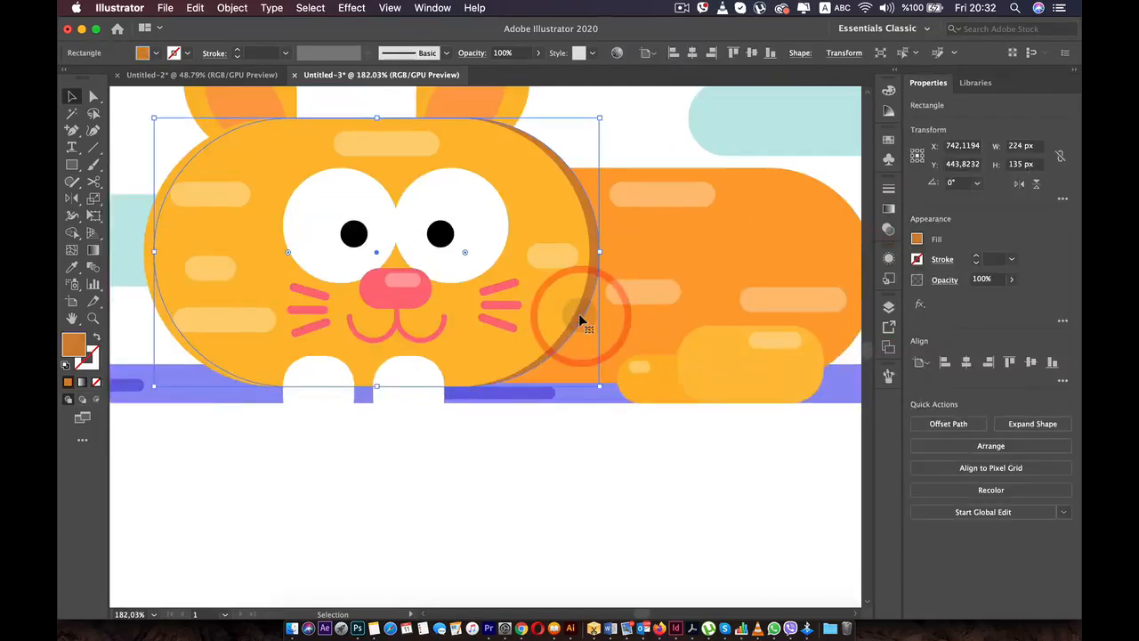
{"action": "key", "text": "Left"}
{"action": "key", "text": "Left"}
{"action": "key", "text": "Left"}
{"action": "key", "text": "Down"}
{"action": "key", "text": "Down"}
{"action": "key", "text": "Down"}
{"action": "key", "text": "Down"}
{"action": "key", "text": "Down"}
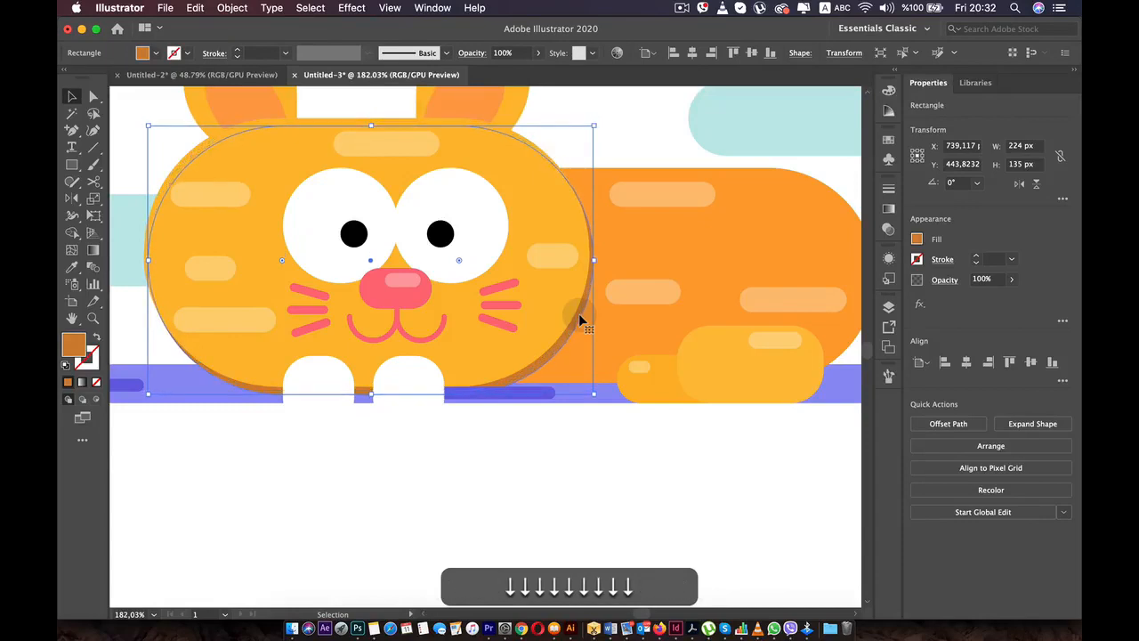
{"action": "key", "text": "Right"}
{"action": "key", "text": "Right"}
{"action": "key", "text": "Right"}
{"action": "key", "text": "Up"}
{"action": "key", "text": "Up"}
{"action": "key", "text": "Up"}
{"action": "key", "text": "Up"}
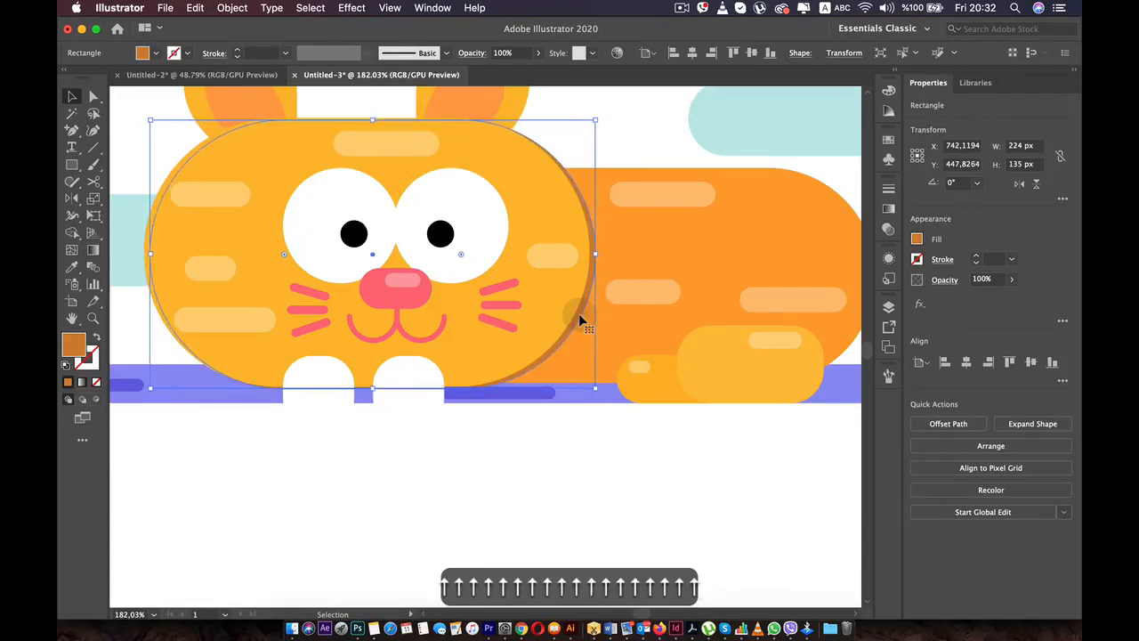
{"action": "key", "text": "Left"}
{"action": "key", "text": "Down"}
{"action": "key", "text": "Down"}
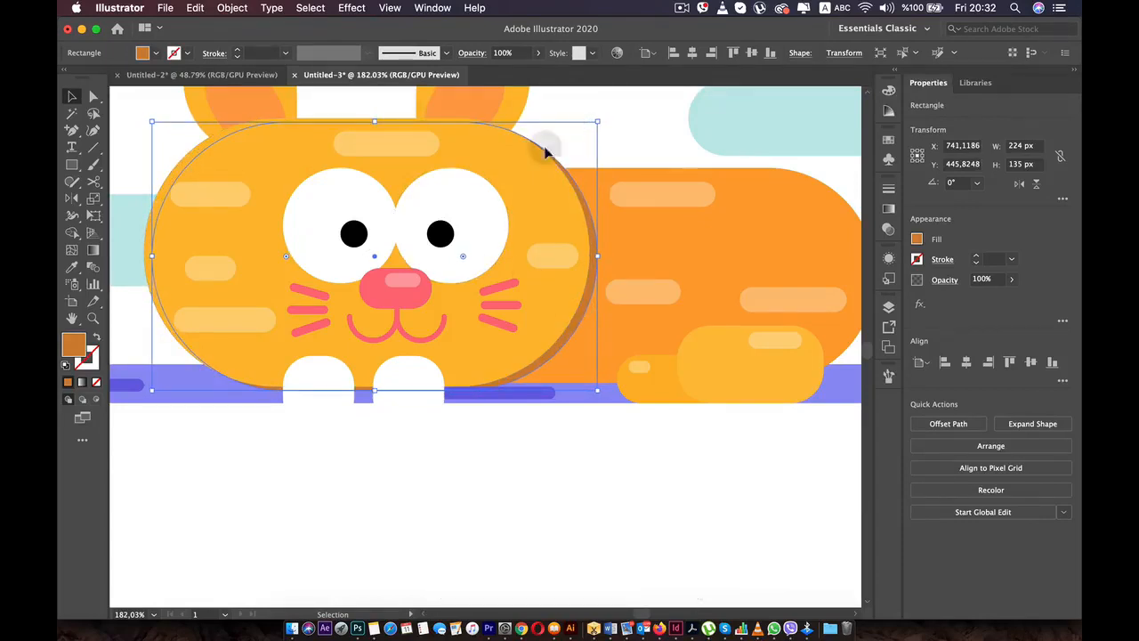
Shorten the head shadow from its upper edge to about 130 px high and nudge it 2 px up.
{"action": "left_click_drag", "start_coordinate": [462, 258], "coordinate": [483, 223]}
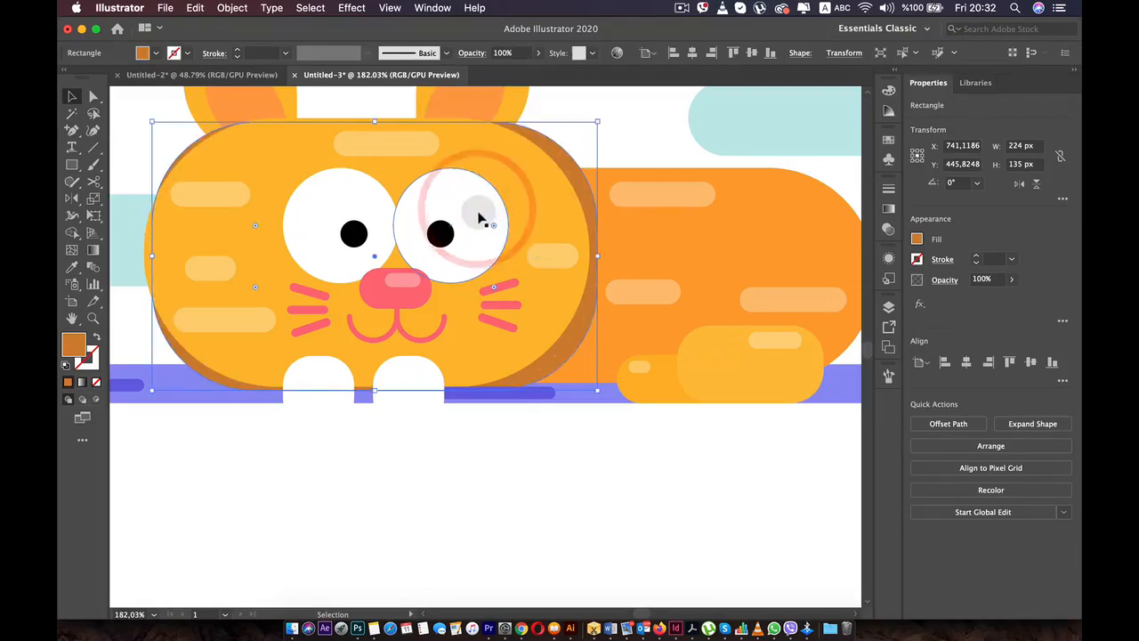
{"action": "left_click_drag", "start_coordinate": [378, 118], "coordinate": [376, 131]}
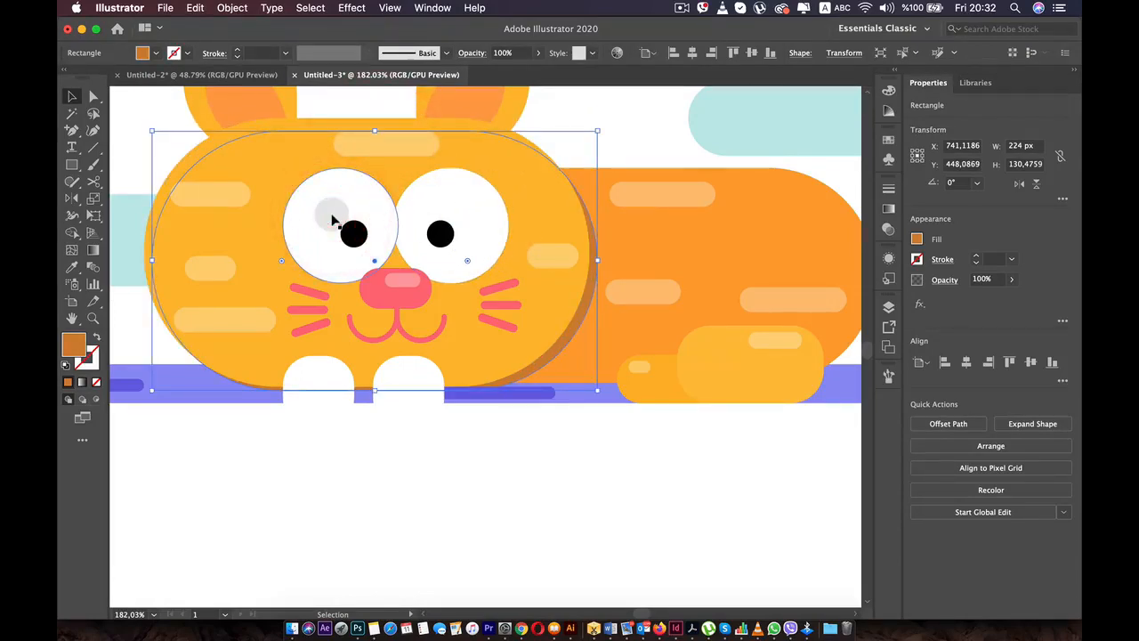
{"action": "key", "text": "Up"}
{"action": "key", "text": "Up"}
{"action": "key", "text": "Down"}
{"action": "key", "text": "Up"}
{"action": "key", "text": "Right"}
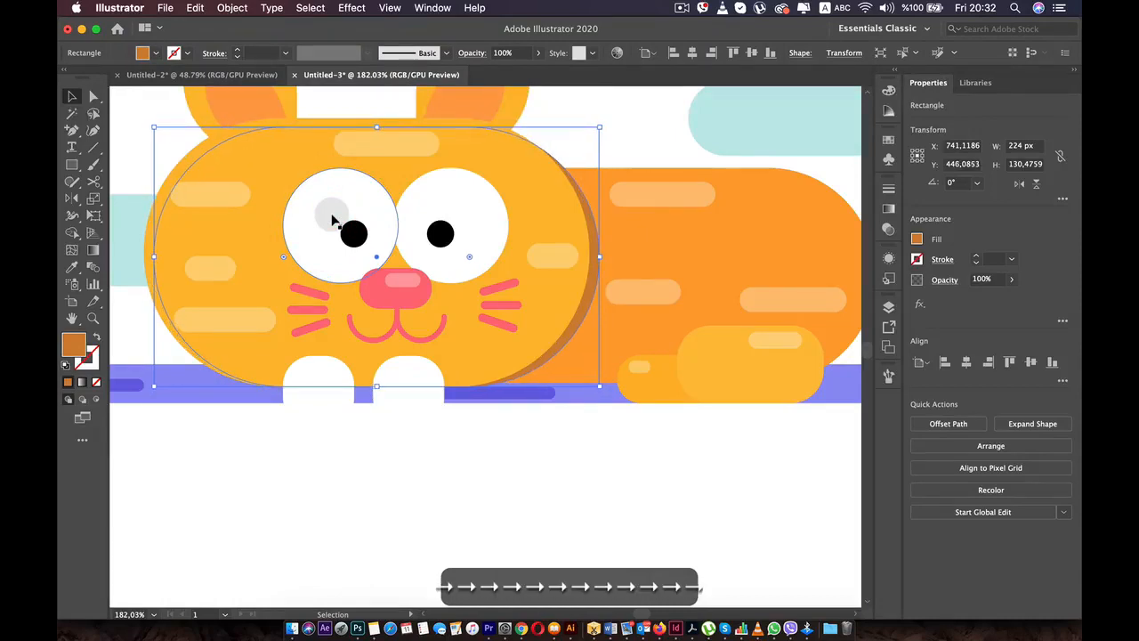
{"action": "key", "text": "Left"}
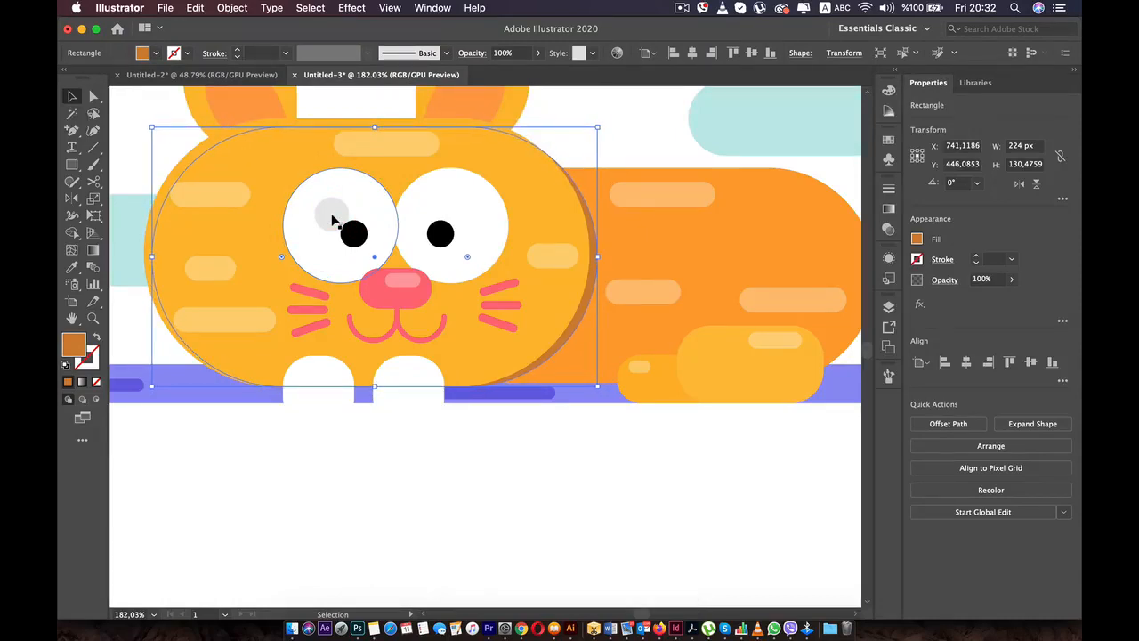
{"action": "left_click", "coordinate": [520, 558]}
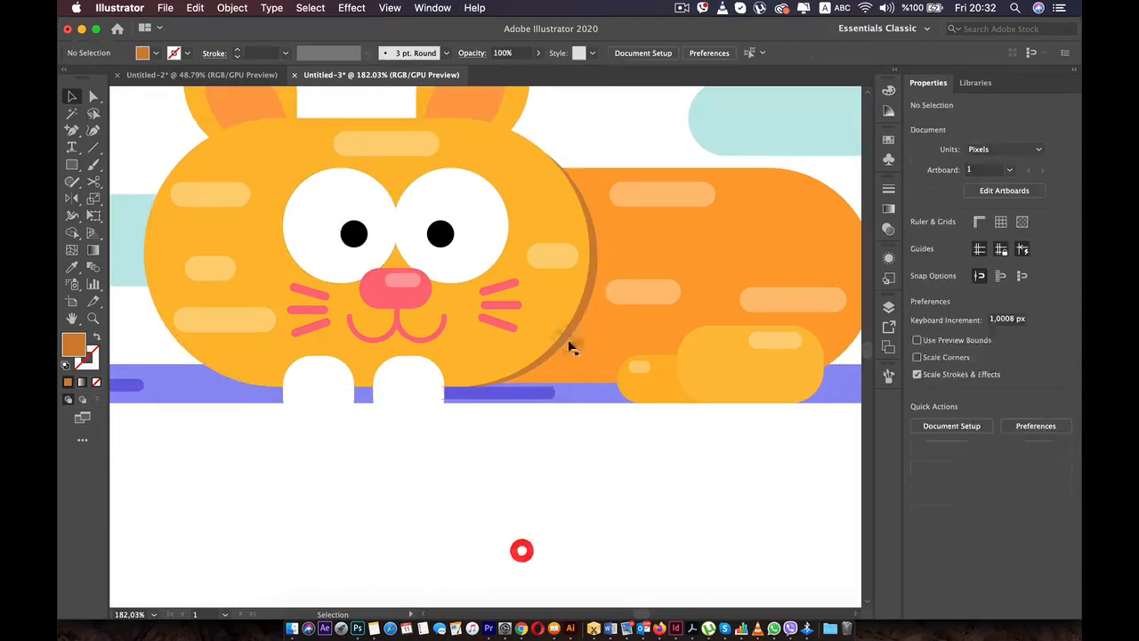
Use the Shape Builder to remove the thin sliver of head shadow sticking out above the cat's back.
{"action": "left_click", "coordinate": [511, 235]}
{"action": "key", "text": "space"}
{"action": "left_click_drag", "start_coordinate": [544, 188], "coordinate": [475, 302]}
{"action": "scroll", "coordinate": [490, 291], "scroll_direction": "up", "scroll_amount": 5}
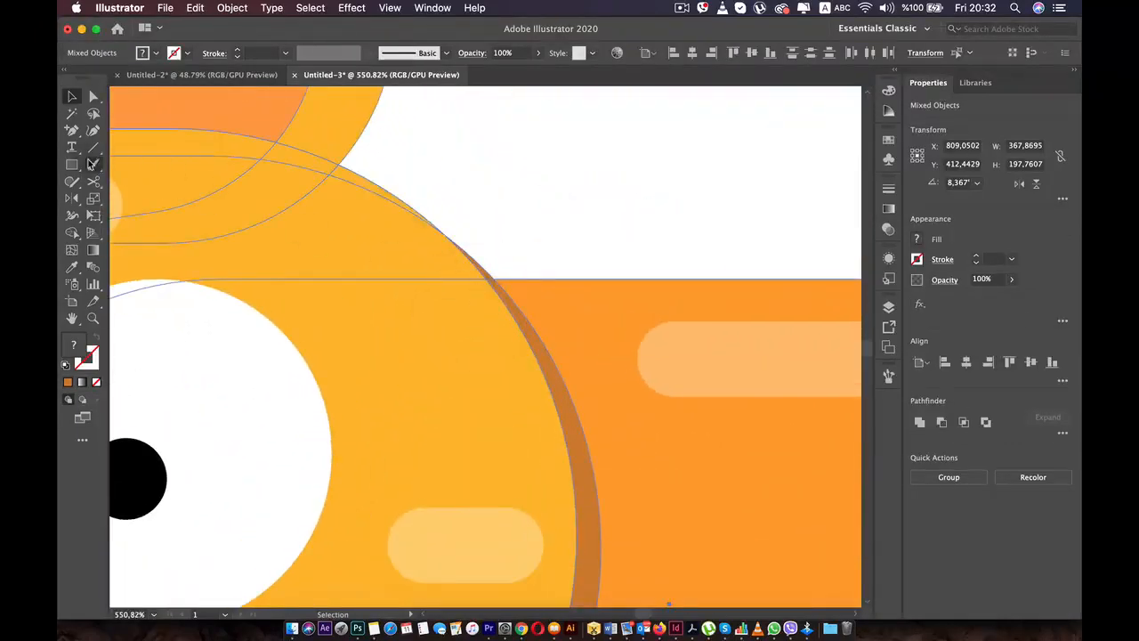
{"action": "left_click", "coordinate": [72, 233]}
{"action": "key", "text": "alt"}
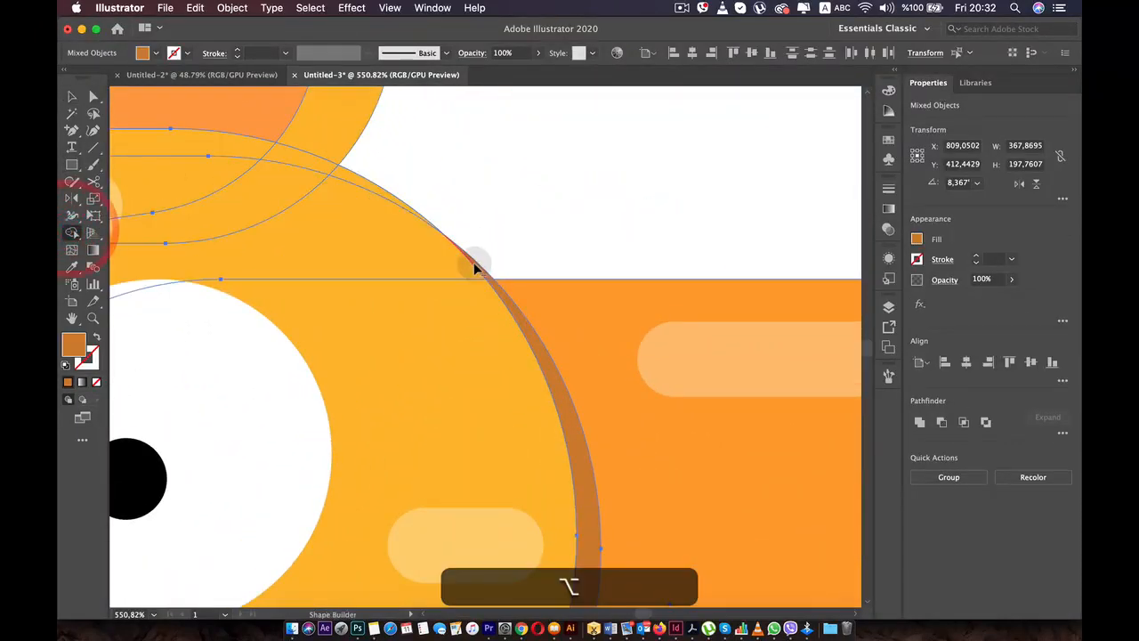
{"action": "left_click", "coordinate": [480, 270], "text": "alt"}
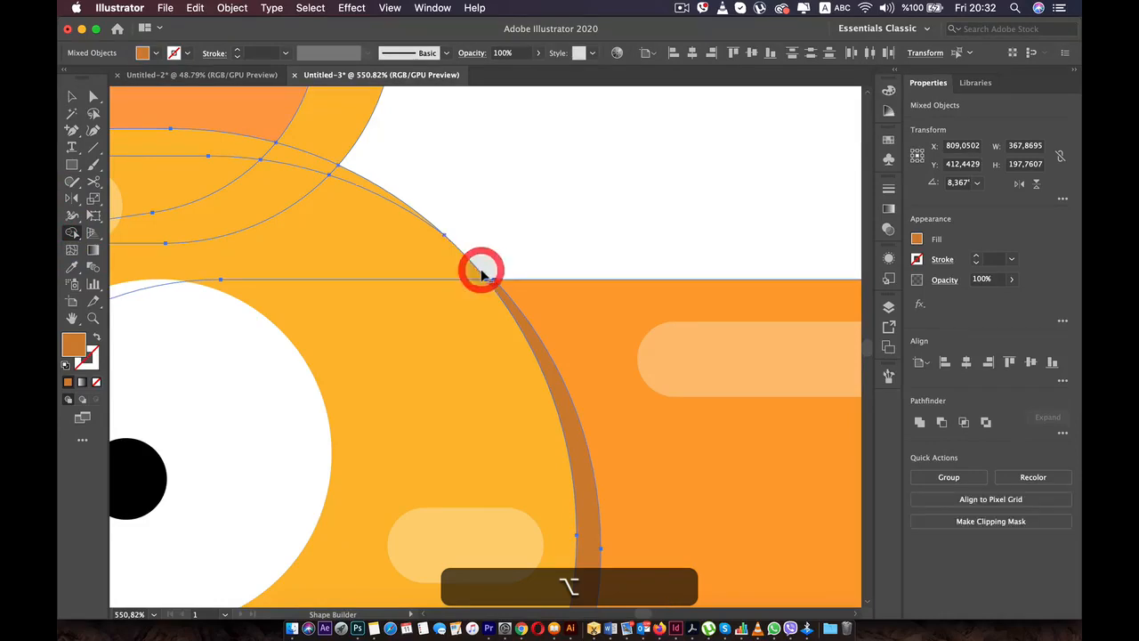
{"action": "scroll", "coordinate": [579, 196], "scroll_direction": "down", "scroll_amount": 5}
{"action": "left_click_drag", "start_coordinate": [518, 292], "coordinate": [493, 197]}
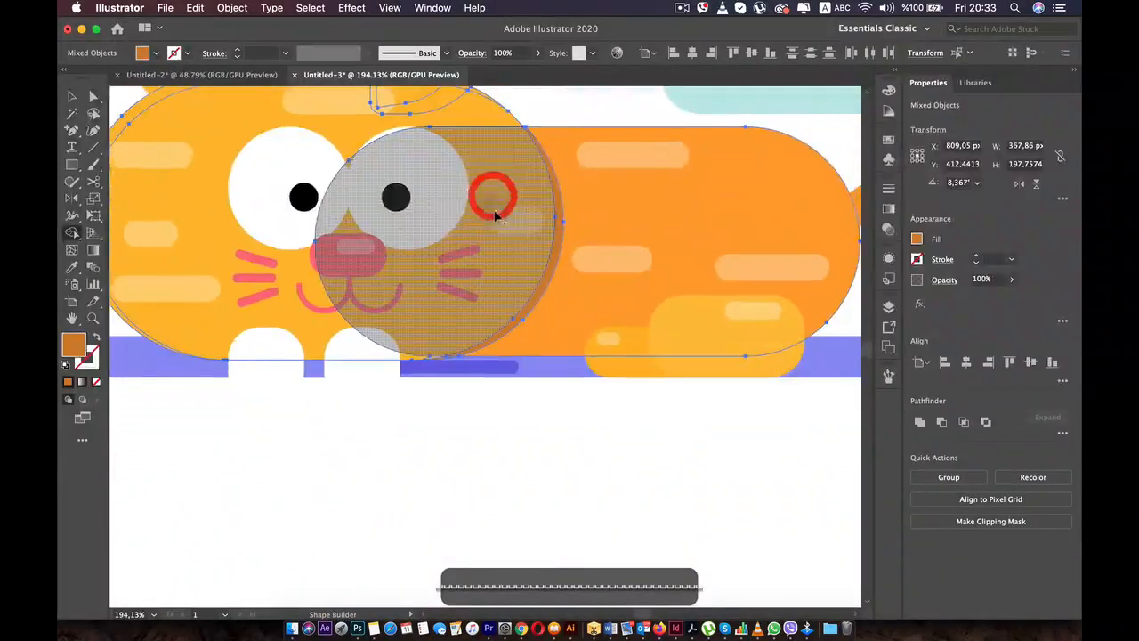
{"action": "key", "text": "v"}
{"action": "left_click", "coordinate": [607, 424]}
{"action": "scroll", "coordinate": [617, 435], "scroll_direction": "down", "scroll_amount": 4}
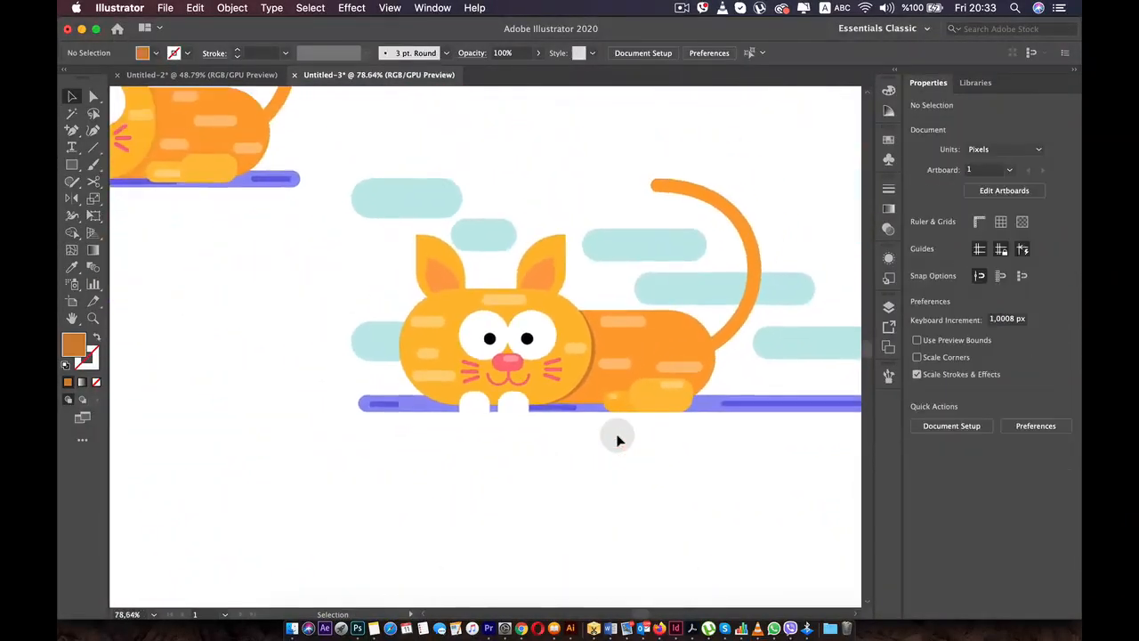
Lower the head shadow's opacity to 24%.
{"action": "scroll", "coordinate": [617, 435], "scroll_direction": "up", "scroll_amount": 4}
{"action": "left_click", "coordinate": [549, 231]}
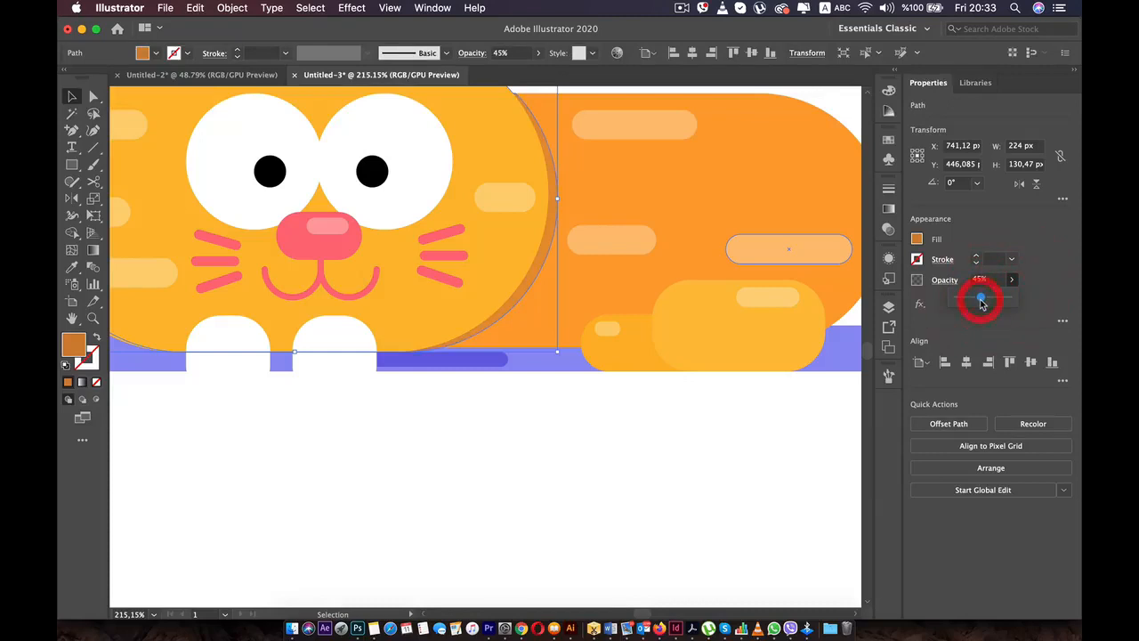
{"action": "left_click", "coordinate": [653, 415]}
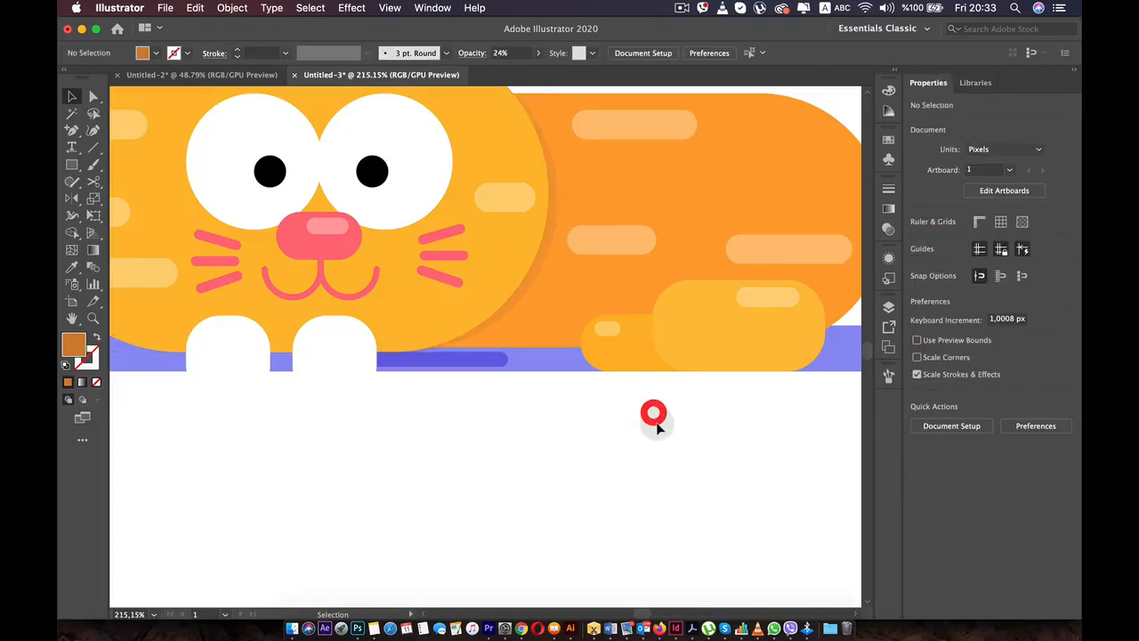
Undo the last opacity change on the head shadow.
{"action": "scroll", "coordinate": [656, 431], "scroll_direction": "down", "scroll_amount": 2}
{"action": "key", "text": "space"}
{"action": "left_click_drag", "start_coordinate": [637, 336], "coordinate": [548, 309]}
{"action": "scroll", "coordinate": [615, 330], "scroll_direction": "up", "scroll_amount": 3}
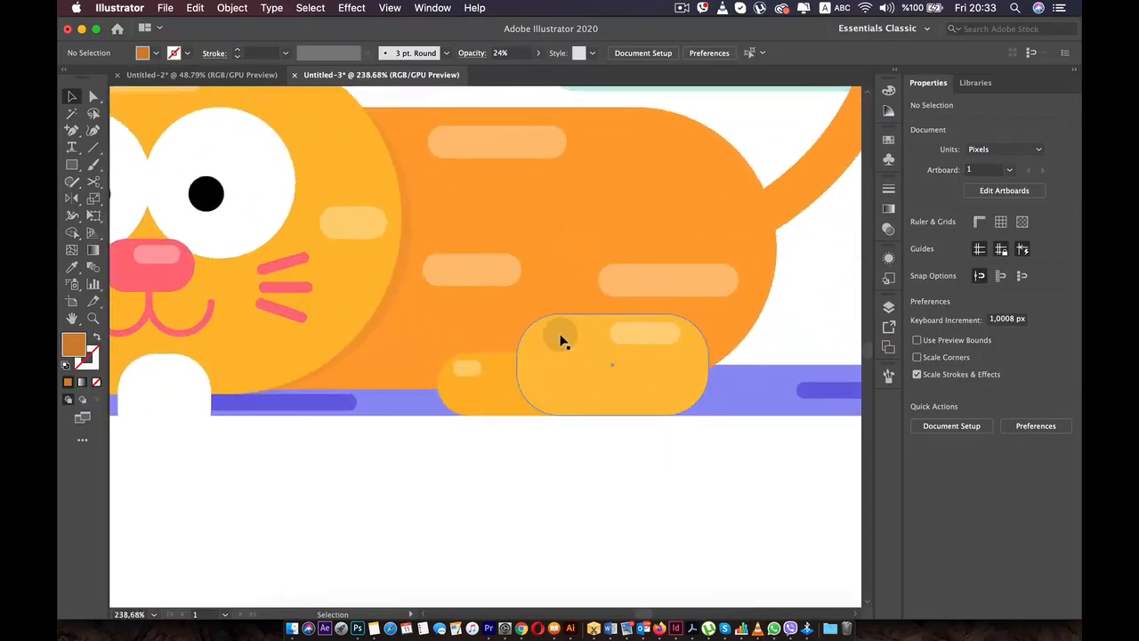
{"action": "left_click", "coordinate": [574, 336]}
{"action": "left_click", "coordinate": [481, 369], "text": "shift"}
{"action": "left_click", "coordinate": [587, 525]}
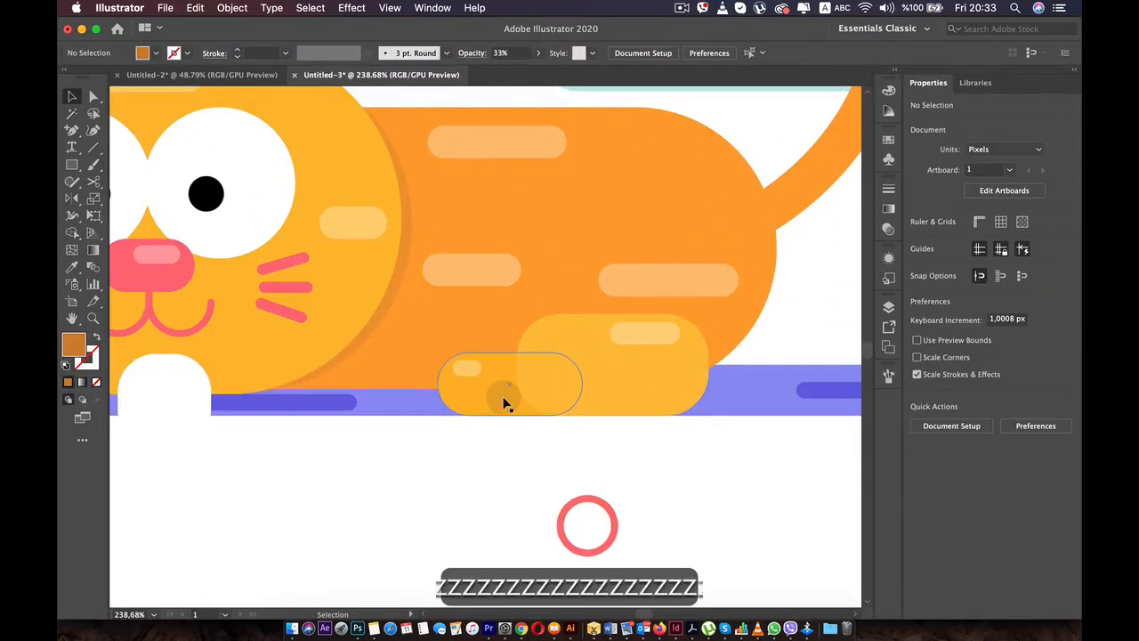
Group the two overlapping hind paw shapes together with their two light highlights.
{"action": "left_click", "coordinate": [504, 396]}
{"action": "left_click", "coordinate": [577, 336], "text": "shift"}
{"action": "left_click", "coordinate": [634, 334], "text": "shift"}
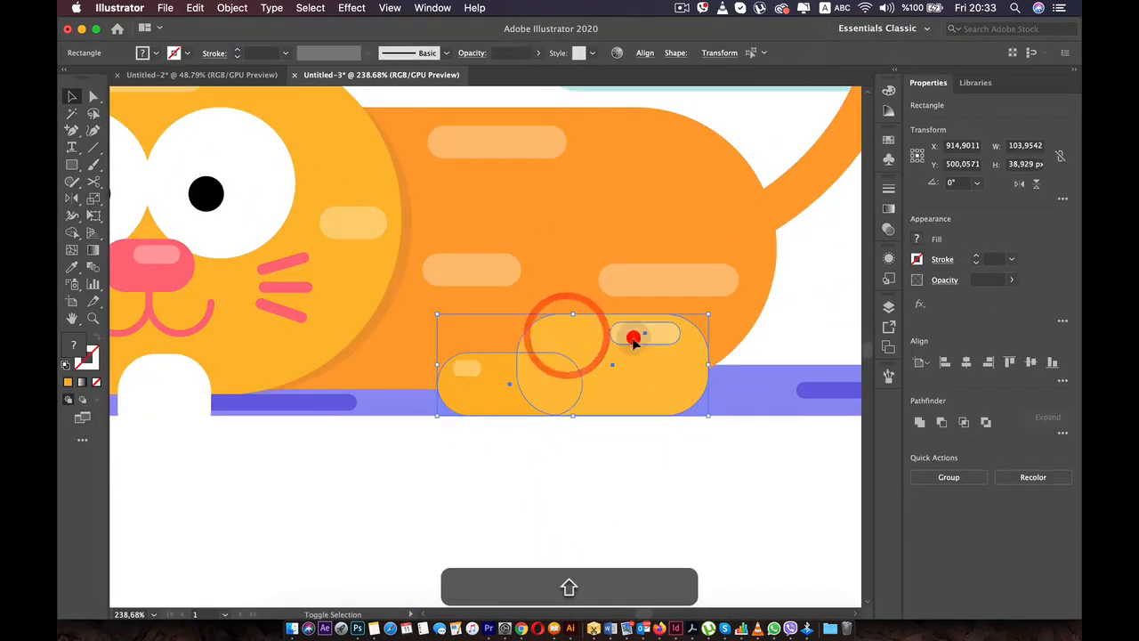
{"action": "left_click", "coordinate": [466, 372], "text": "shift"}
{"action": "right_click", "coordinate": [540, 368]}
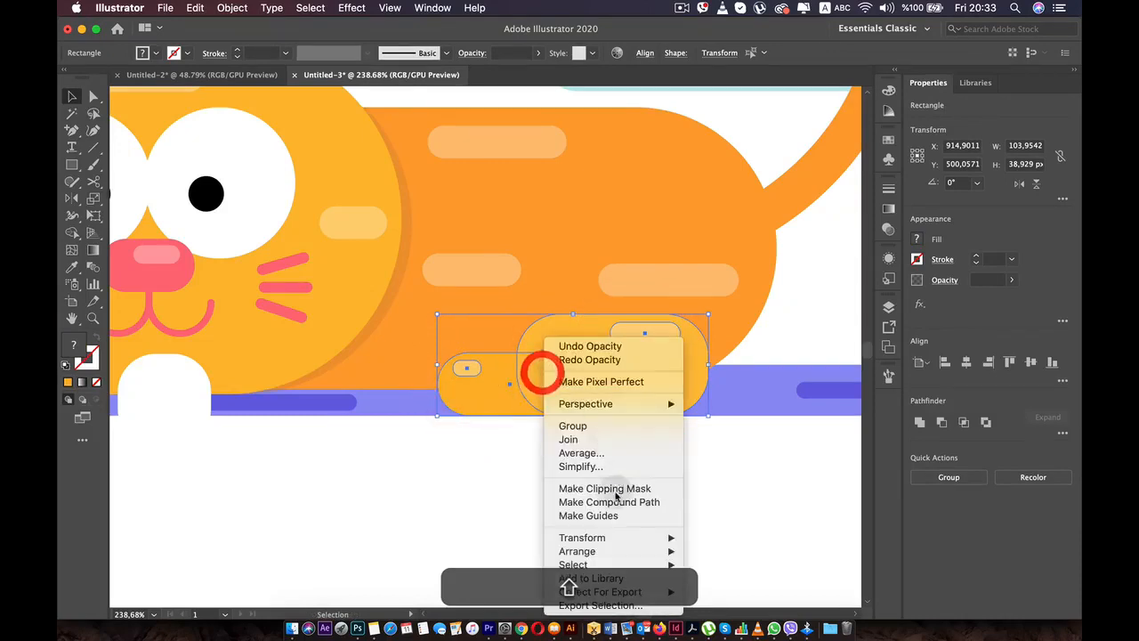
{"action": "left_click", "coordinate": [577, 426]}
{"action": "left_click", "coordinate": [564, 474]}
Make a copy of the hind paw group slightly up and left, behind the original, with the head shadow's fill and opacity.
{"action": "left_click", "coordinate": [570, 383]}
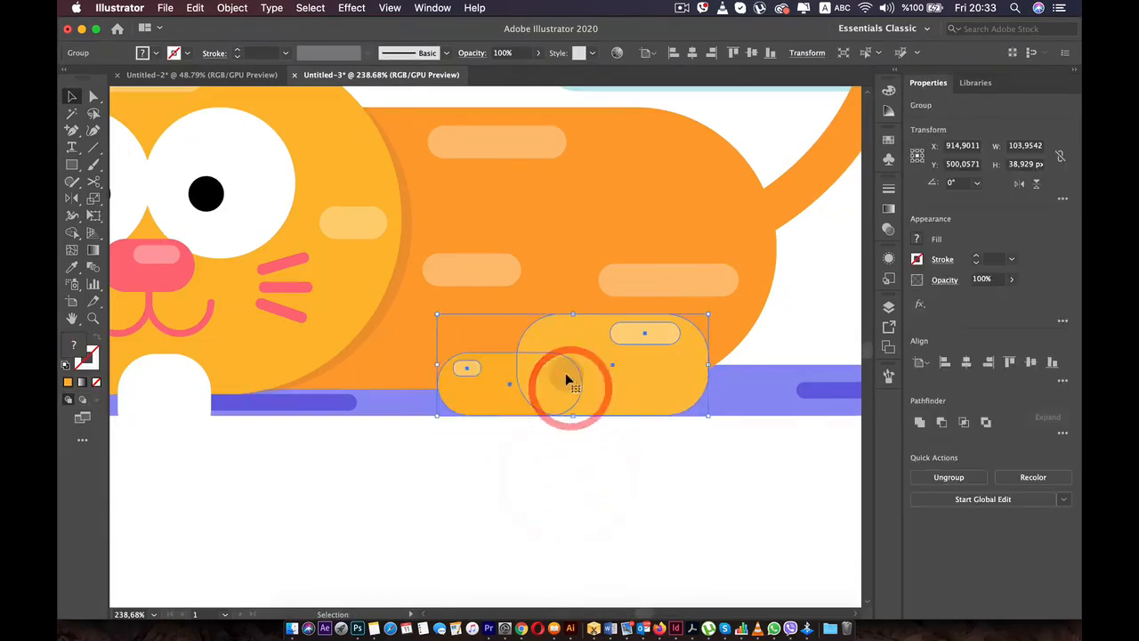
{"action": "left_click_drag", "start_coordinate": [534, 372], "coordinate": [531, 362]}
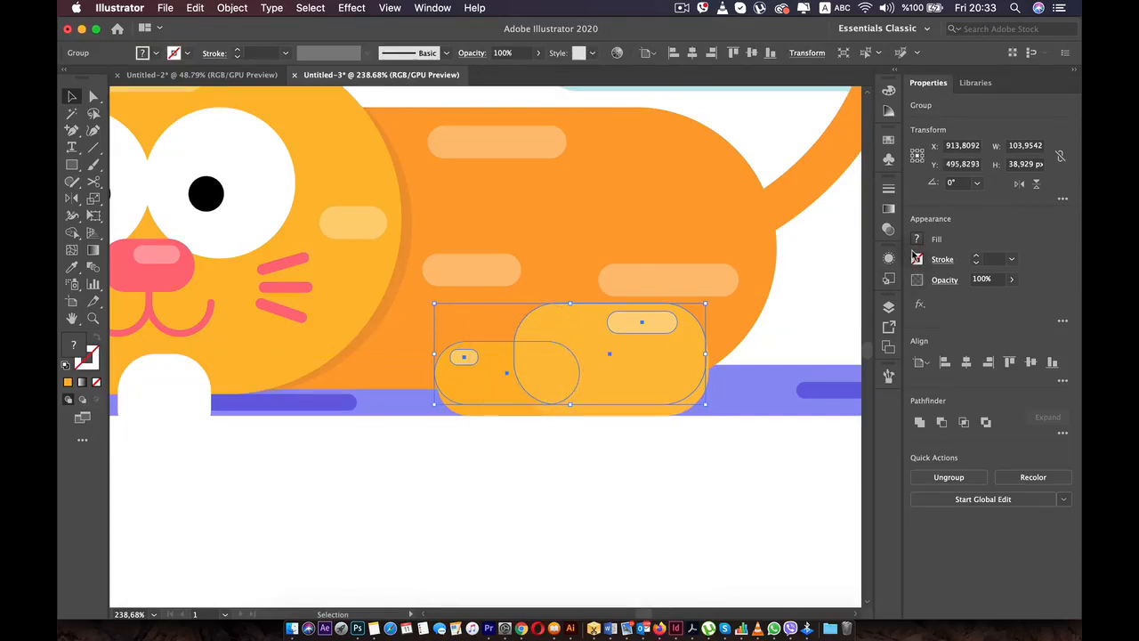
{"action": "key", "text": "i"}
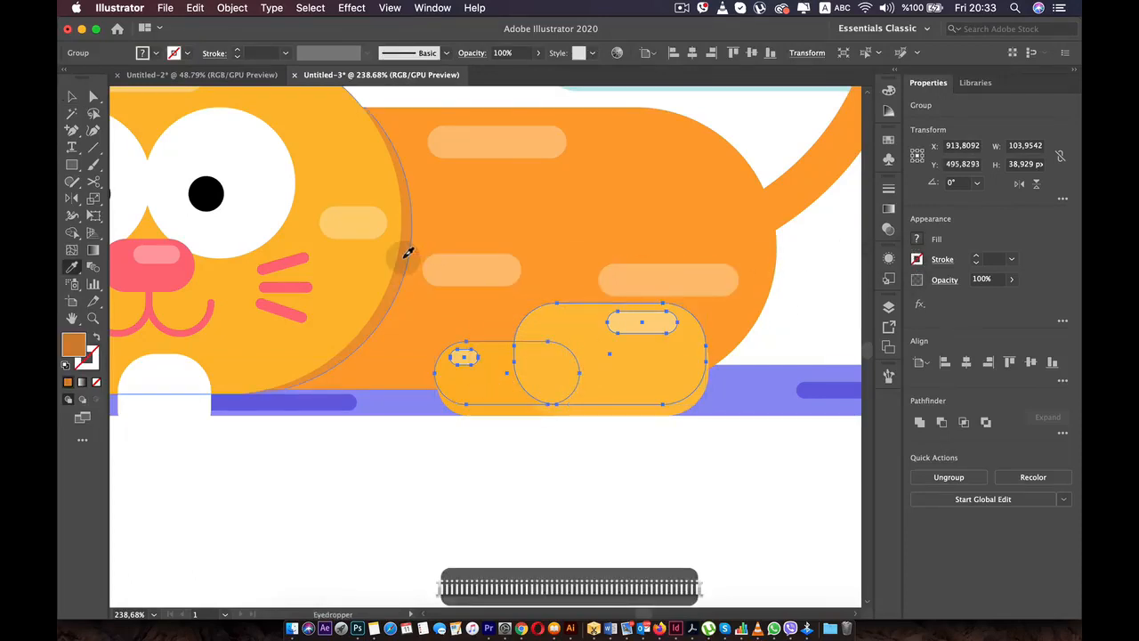
{"action": "left_click", "coordinate": [408, 253]}
{"action": "key", "text": "super+bracketleft"}
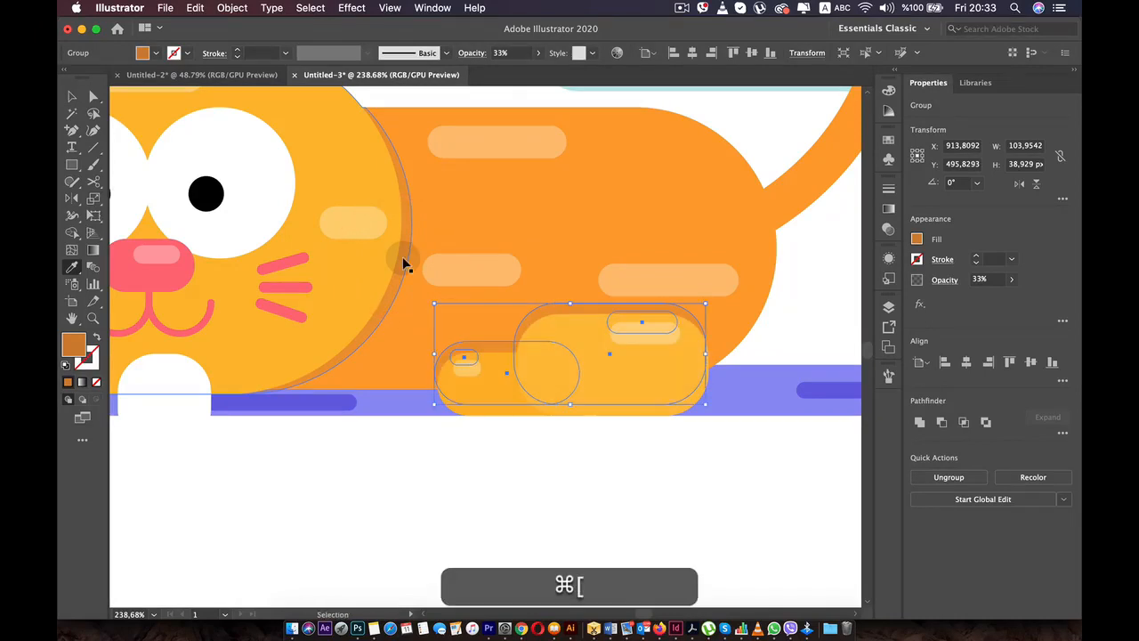
Nudge the hind paw shadow about 3 px down so only a thin edge shows around the paws.
{"action": "key", "text": "Down"}
{"action": "key", "text": "Down"}
{"action": "key", "text": "Down"}
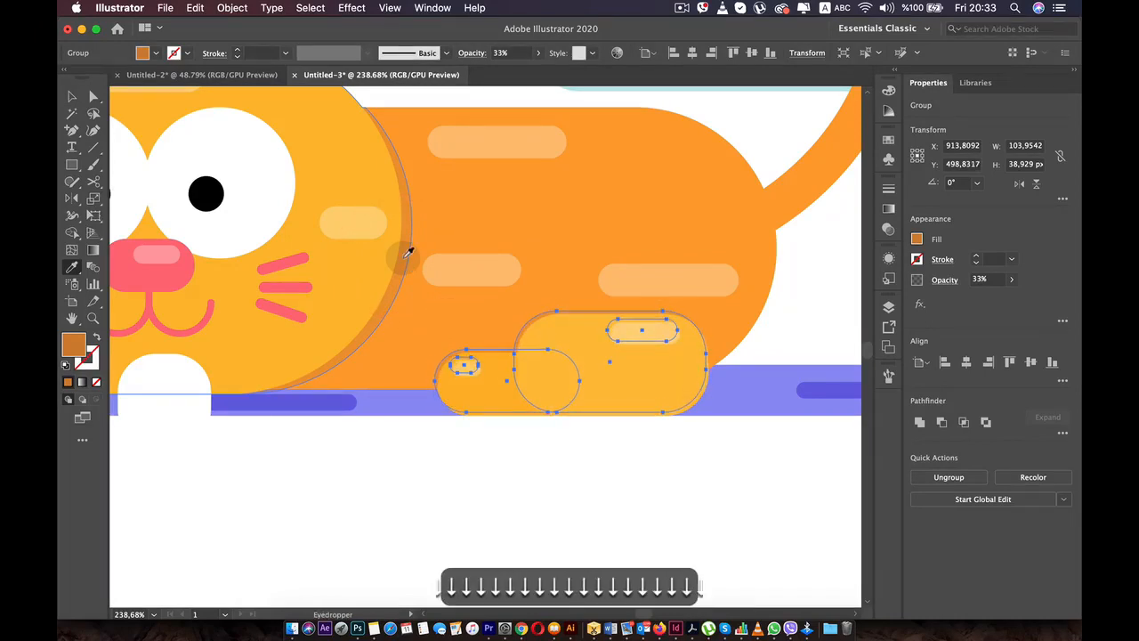
{"action": "key", "text": "Down"}
{"action": "key", "text": "Right"}
{"action": "key", "text": "Right"}
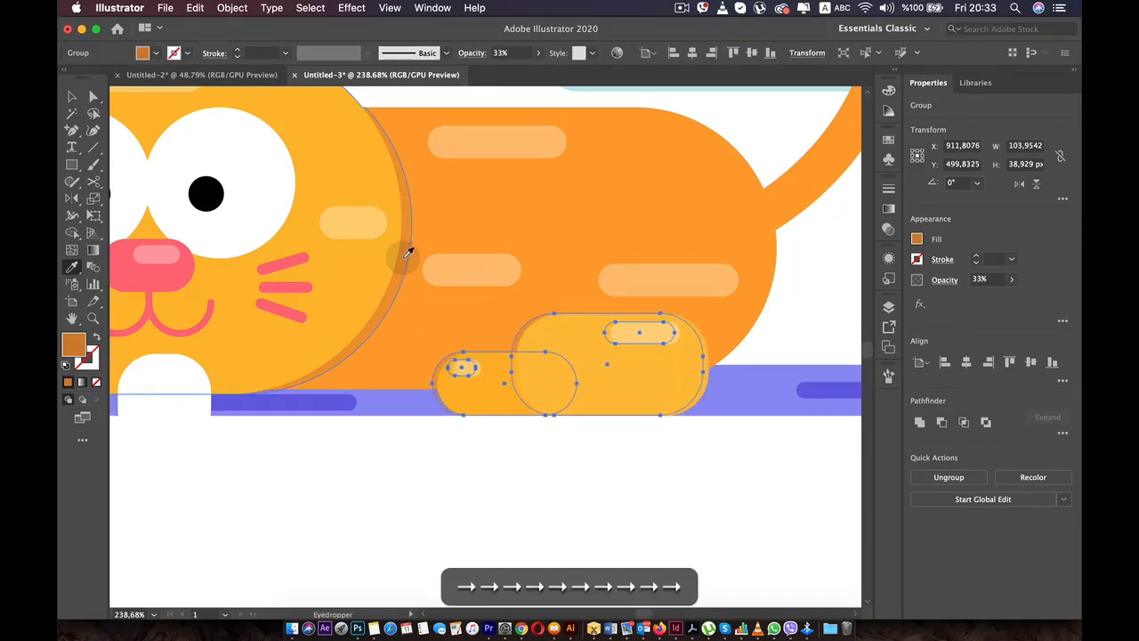
{"action": "key", "text": "Up"}
{"action": "key", "text": "Left"}
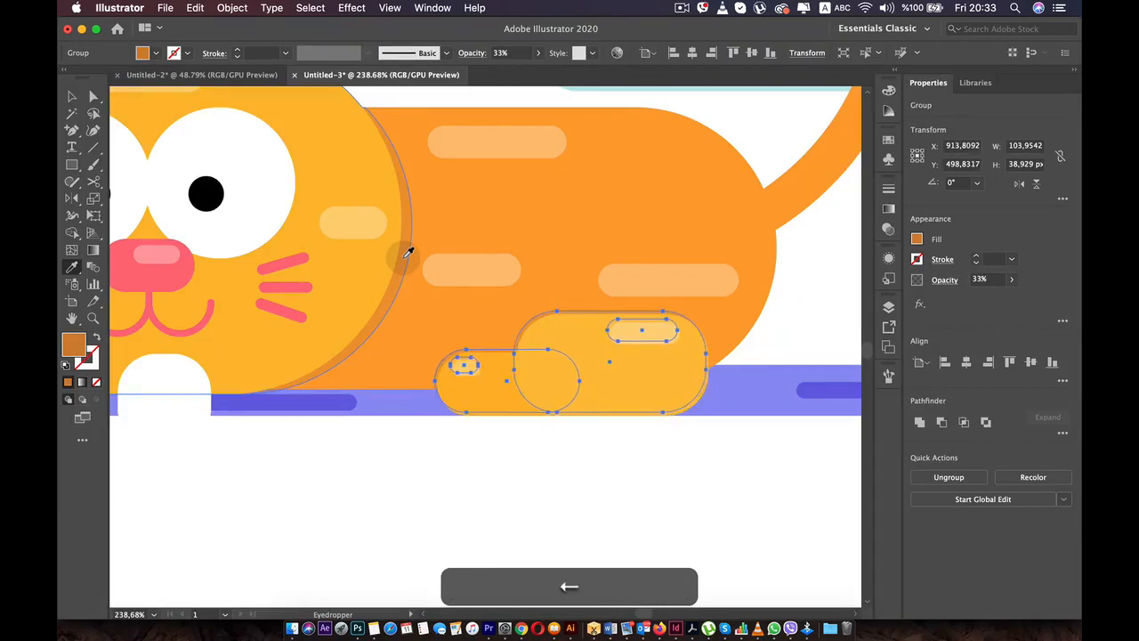
{"action": "key", "text": "super+z"}
{"action": "left_click", "coordinate": [532, 520]}
{"action": "key", "text": "super+0"}
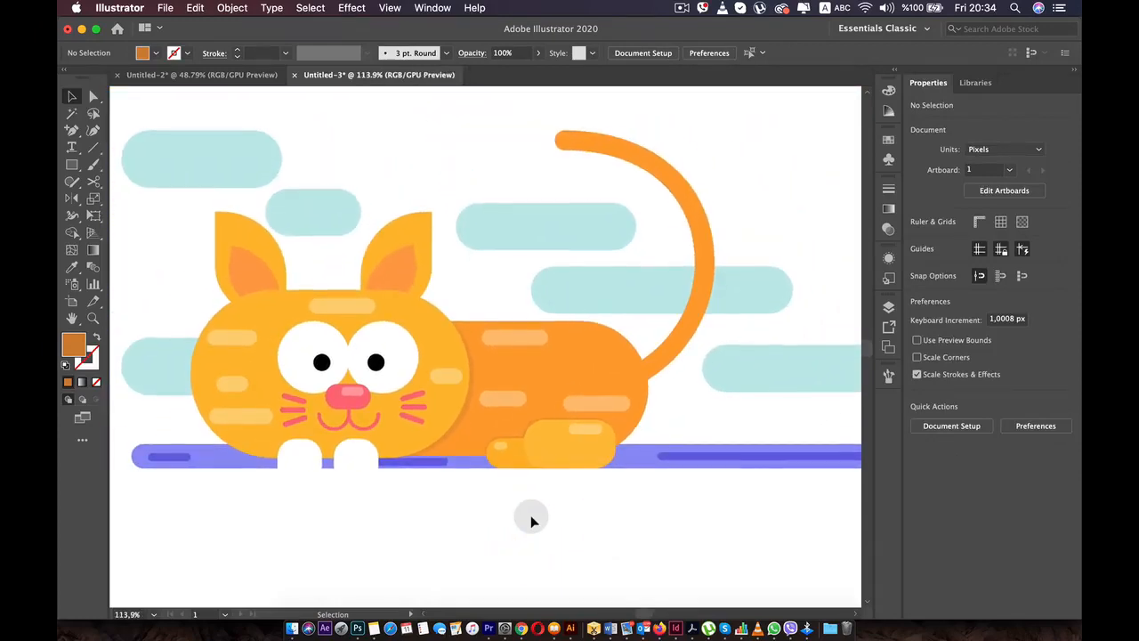
Duplicate the left front paw about 4 px higher and give the copy the head shadow's fill and 33% opacity.
{"action": "scroll", "coordinate": [531, 521], "scroll_direction": "down", "scroll_amount": 5}
{"action": "left_click_drag", "start_coordinate": [532, 521], "coordinate": [568, 444]}
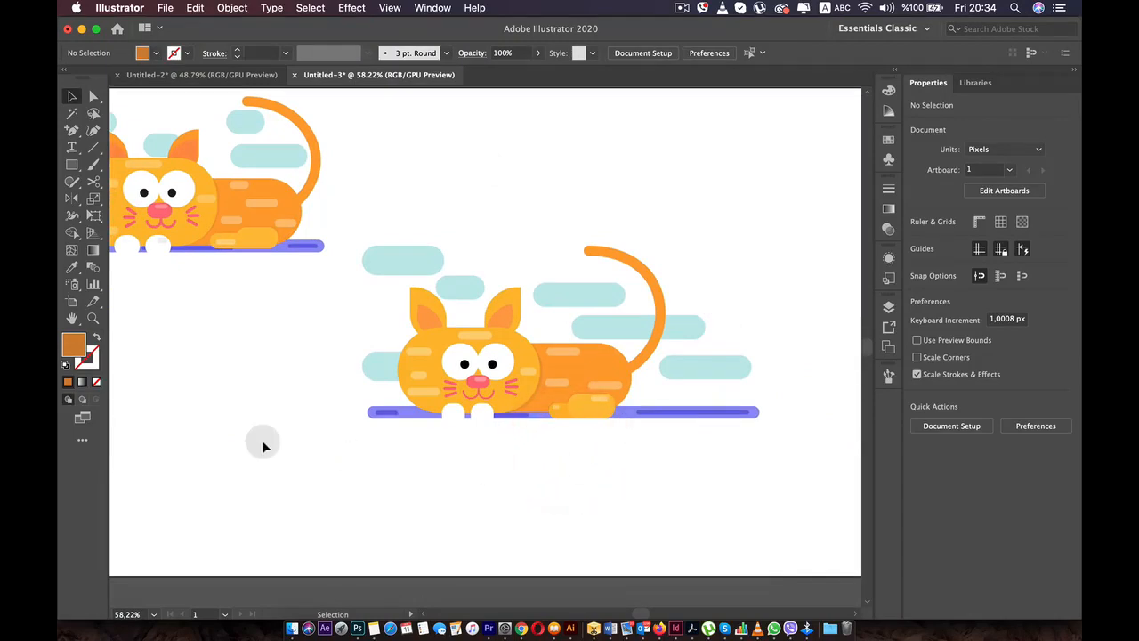
{"action": "scroll", "coordinate": [262, 442], "scroll_direction": "up", "scroll_amount": 10}
{"action": "left_click_drag", "start_coordinate": [588, 343], "coordinate": [60, 442]}
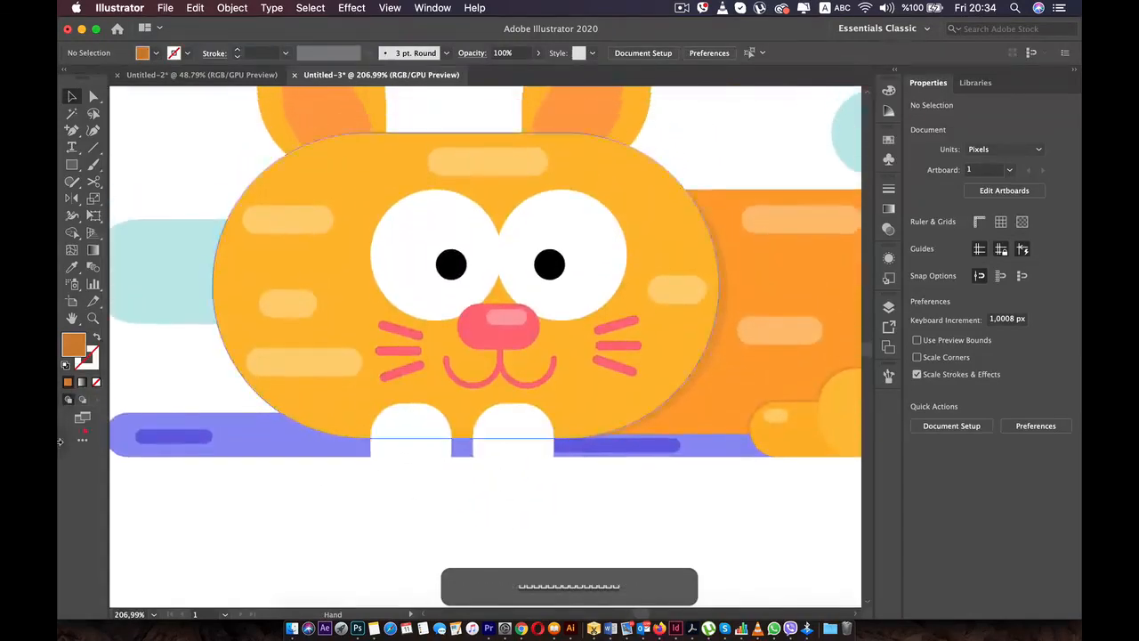
{"action": "left_click", "coordinate": [412, 430], "text": "shift"}
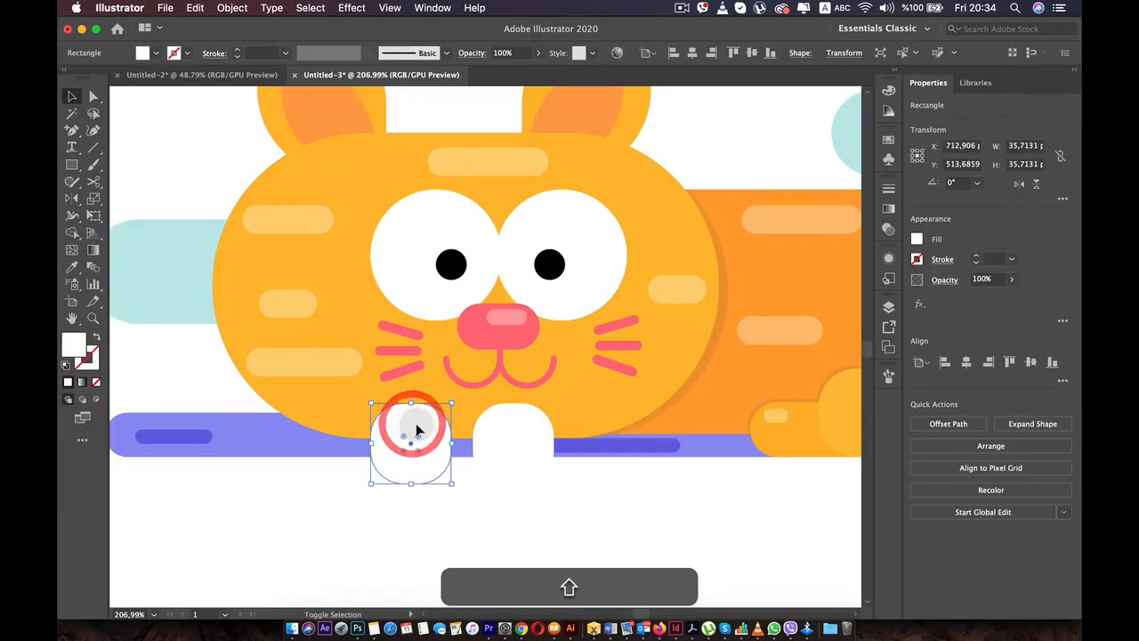
{"action": "left_click_drag", "start_coordinate": [421, 423], "coordinate": [419, 414]}
{"action": "key", "text": "i"}
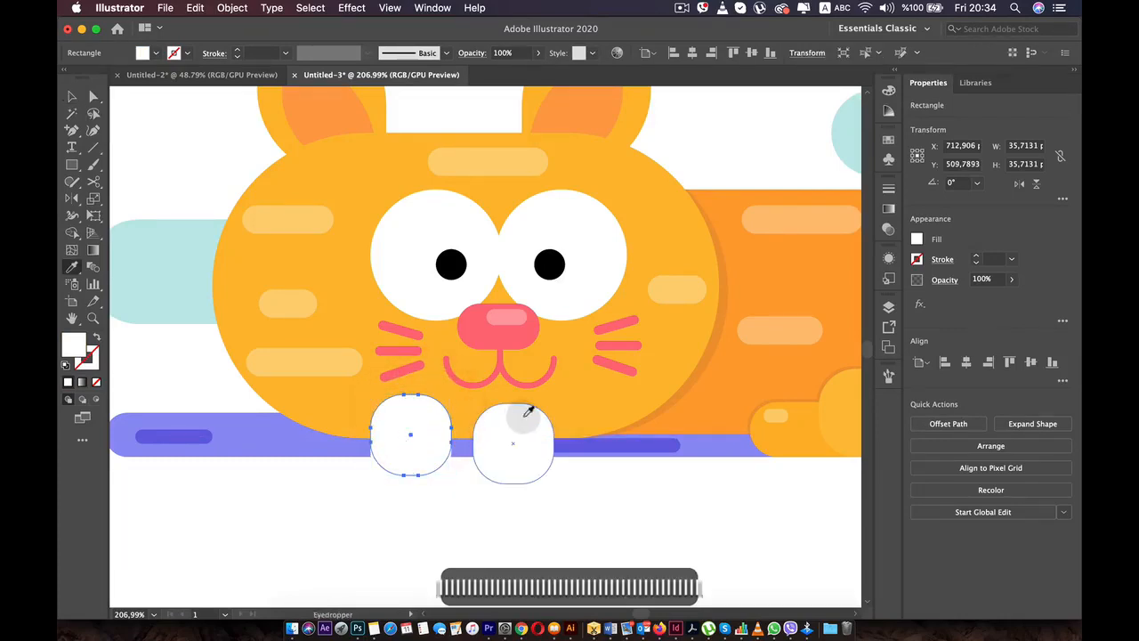
{"action": "left_click", "coordinate": [716, 335]}
{"action": "key", "text": "v"}
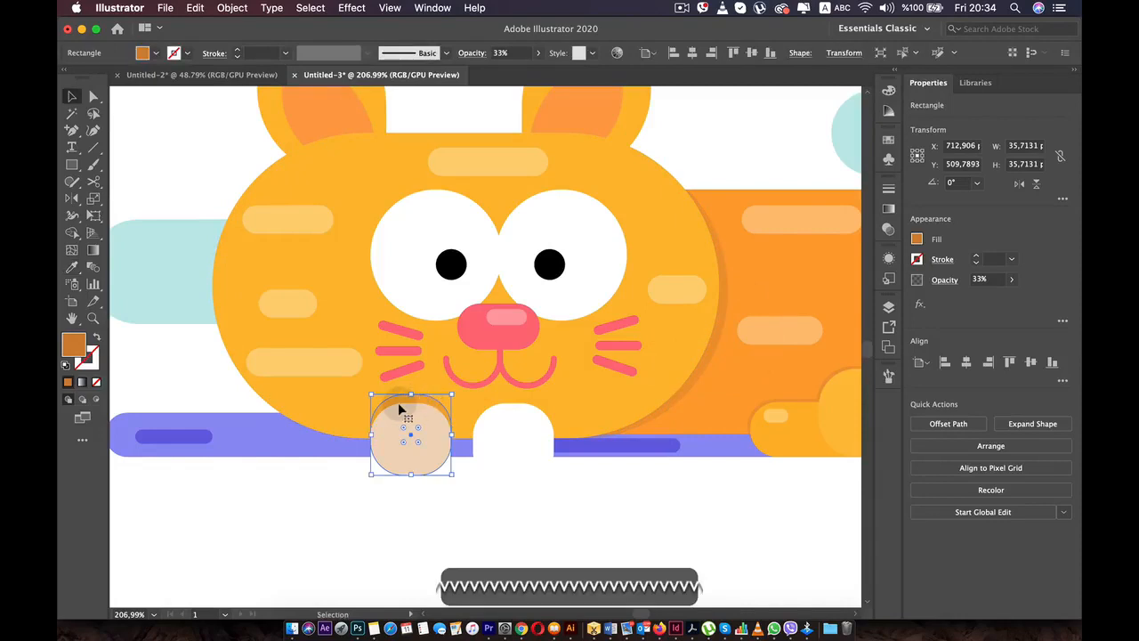
Send the left front paw's shadow copy backward until it sits behind the white paw.
{"action": "key", "text": "alt"}
{"action": "key", "text": "alt+bracketleft"}
{"action": "key", "text": "alt+bracketleft"}
{"action": "key", "text": "alt+bracketleft"}
{"action": "key", "text": "alt+bracketleft"}
{"action": "key", "text": "alt+bracketleft"}
{"action": "key", "text": "alt+bracketleft"}
{"action": "key", "text": "alt+bracketleft"}
{"action": "key", "text": "alt+bracketleft"}
{"action": "key", "text": "alt+bracketleft"}
{"action": "key", "text": "alt+bracketleft"}
{"action": "key", "text": "alt+bracketleft"}
{"action": "key", "text": "alt+bracketleft"}
{"action": "key", "text": "alt+bracketleft"}
{"action": "key", "text": "alt+bracketleft"}
{"action": "key", "text": "alt+bracketleft"}
{"action": "key", "text": "alt+bracketleft"}
{"action": "key", "text": "alt+bracketleft"}
{"action": "key", "text": "alt+bracketleft"}
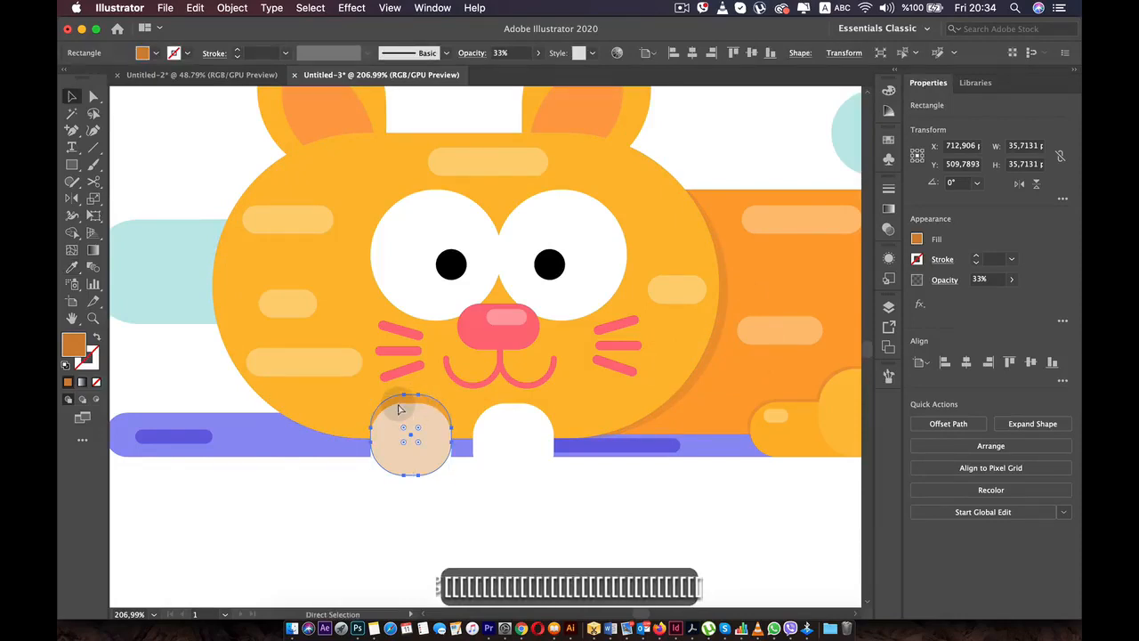
{"action": "key", "text": "super+bracketleft"}
{"action": "key", "text": "super+bracketleft"}
{"action": "key", "text": "super+bracketleft"}
{"action": "key", "text": "super+bracketleft"}
{"action": "key", "text": "super+bracketleft"}
{"action": "key", "text": "super+bracketleft"}
{"action": "key", "text": "super+bracketleft"}
{"action": "key", "text": "super+bracketleft"}
{"action": "key", "text": "super+bracketleft"}
{"action": "key", "text": "super+bracketleft"}
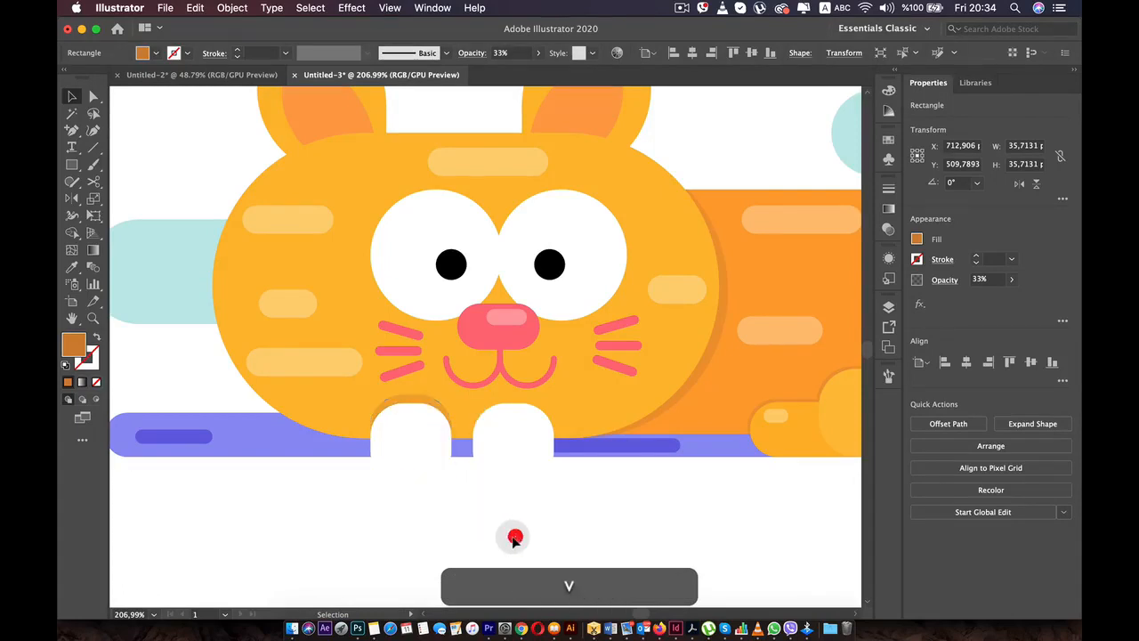
Move the left front paw's shadow about 2 px down and place a copy of it behind the right front paw.
{"action": "left_click", "coordinate": [427, 397]}
{"action": "key", "text": "Down"}
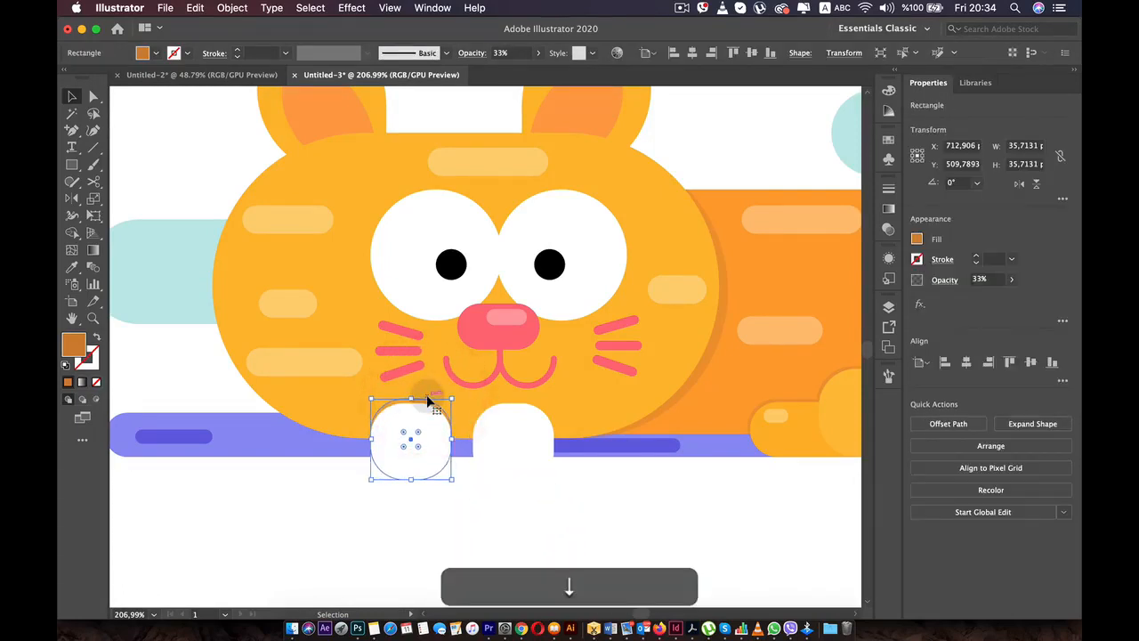
{"action": "key", "text": "super"}
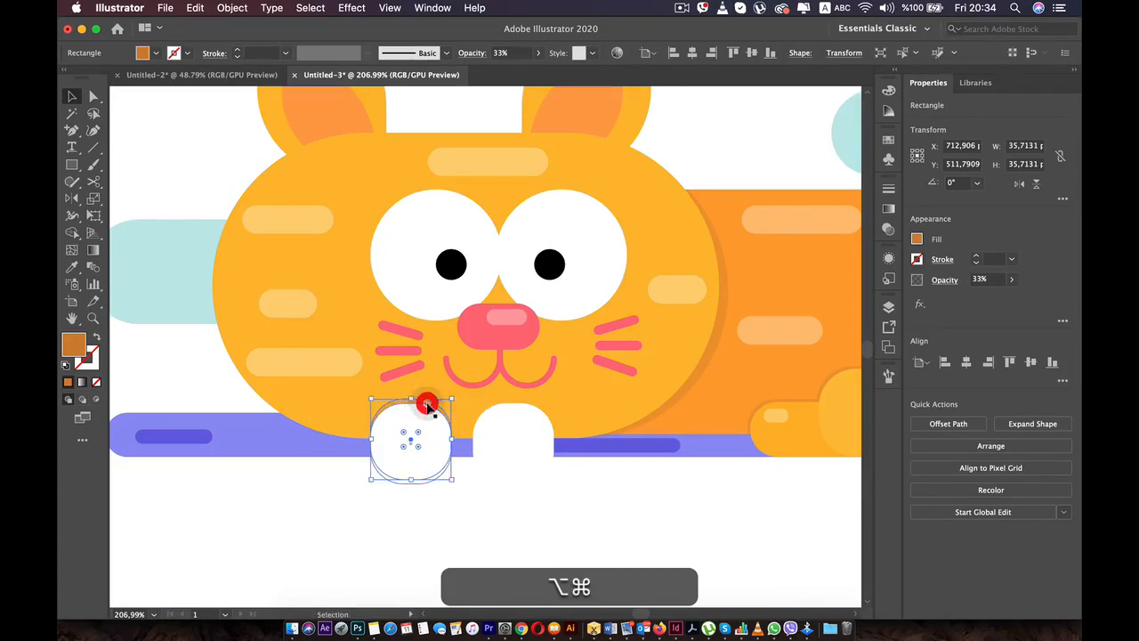
{"action": "left_click_drag", "start_coordinate": [427, 406], "coordinate": [516, 408]}
{"action": "left_click", "coordinate": [595, 557]}
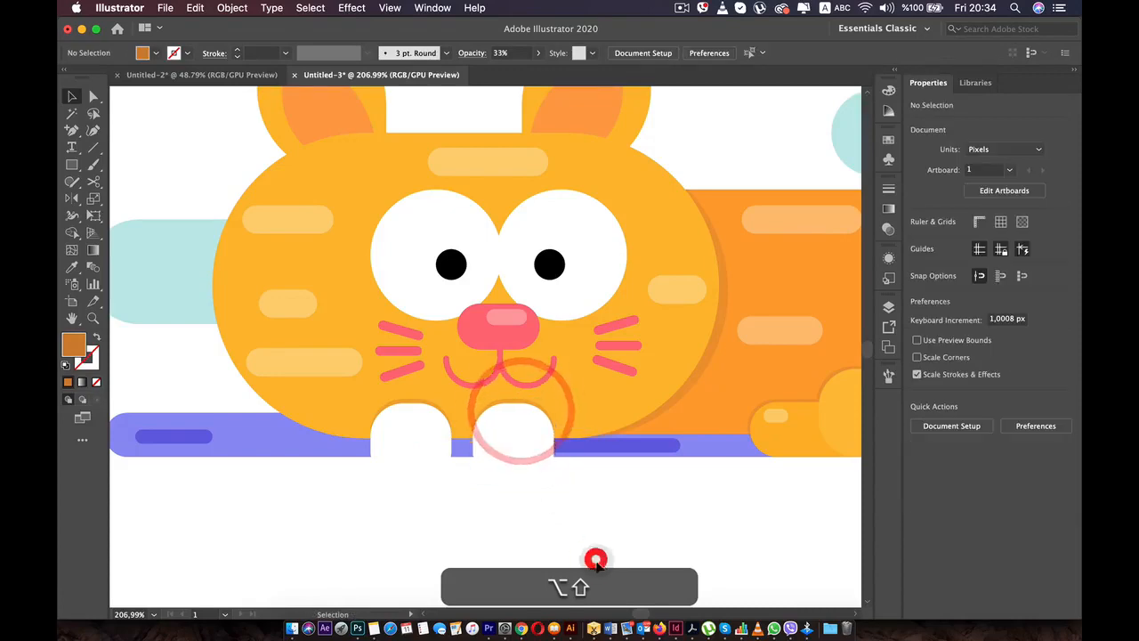
Examine the whole cat drawing with its front paw, hind paw and head shadows.
{"action": "scroll", "coordinate": [595, 566], "scroll_direction": "down", "scroll_amount": 5}
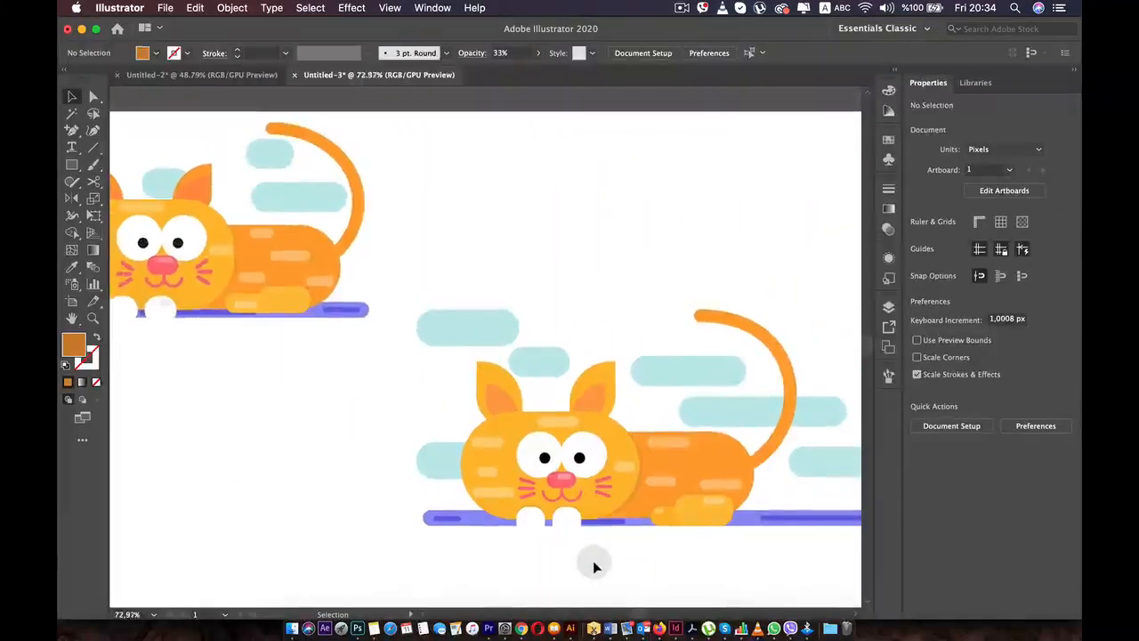
{"action": "left_click_drag", "start_coordinate": [592, 561], "coordinate": [431, 433]}
{"action": "scroll", "coordinate": [431, 433], "scroll_direction": "up", "scroll_amount": 2}
{"action": "left_click_drag", "start_coordinate": [426, 392], "coordinate": [445, 397]}
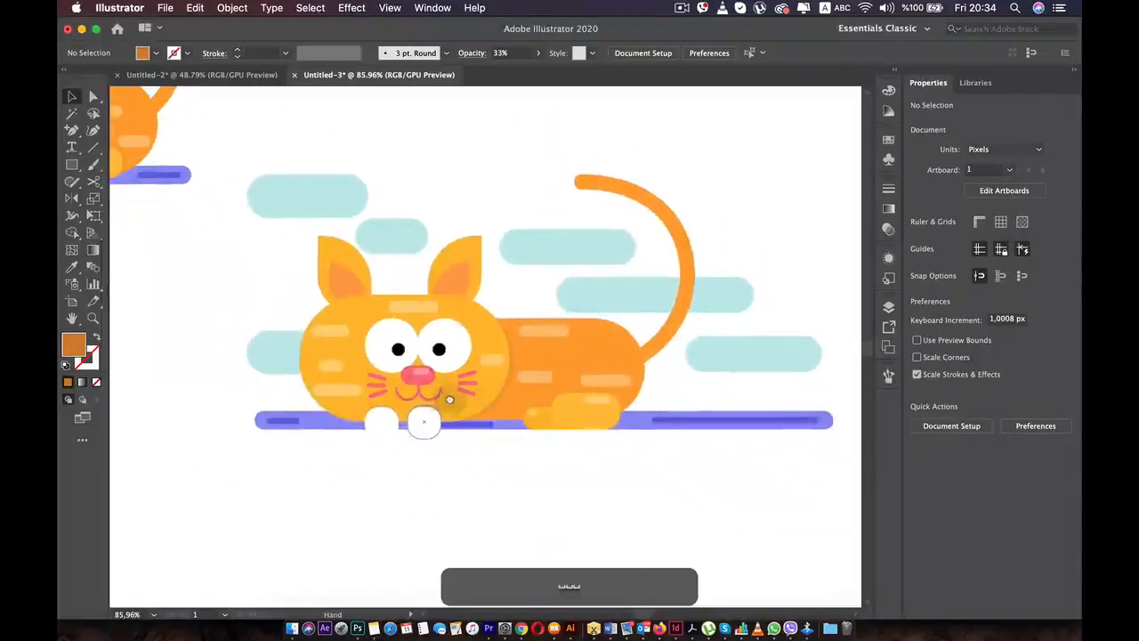
{"action": "left_click", "coordinate": [521, 522]}
{"action": "scroll", "coordinate": [521, 521], "scroll_direction": "up", "scroll_amount": 2}
{"action": "left_click_drag", "start_coordinate": [495, 512], "coordinate": [498, 558]}
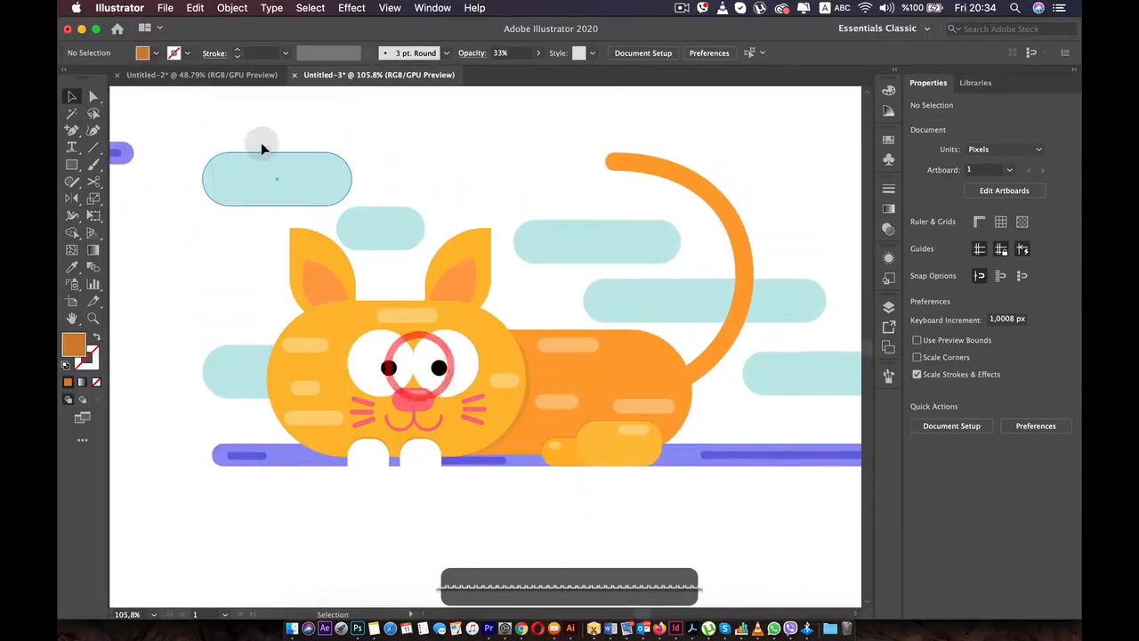
Try painting brown-orange strokes on the right ear with the 3 pt. Round brush, setting opacity to 20%, and undo them.
{"action": "scroll", "coordinate": [481, 300], "scroll_direction": "up", "scroll_amount": 2}
{"action": "left_click", "coordinate": [480, 300]}
{"action": "left_click_drag", "start_coordinate": [482, 285], "coordinate": [566, 403]}
{"action": "scroll", "coordinate": [425, 277], "scroll_direction": "up", "scroll_amount": 2}
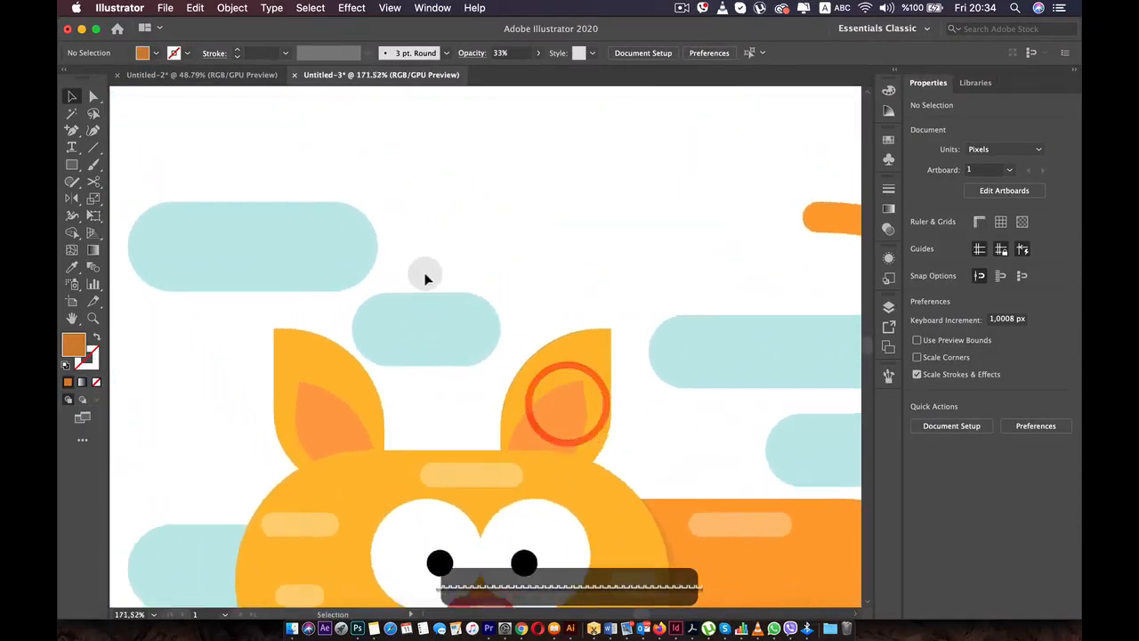
{"action": "left_click_drag", "start_coordinate": [593, 359], "coordinate": [483, 282]}
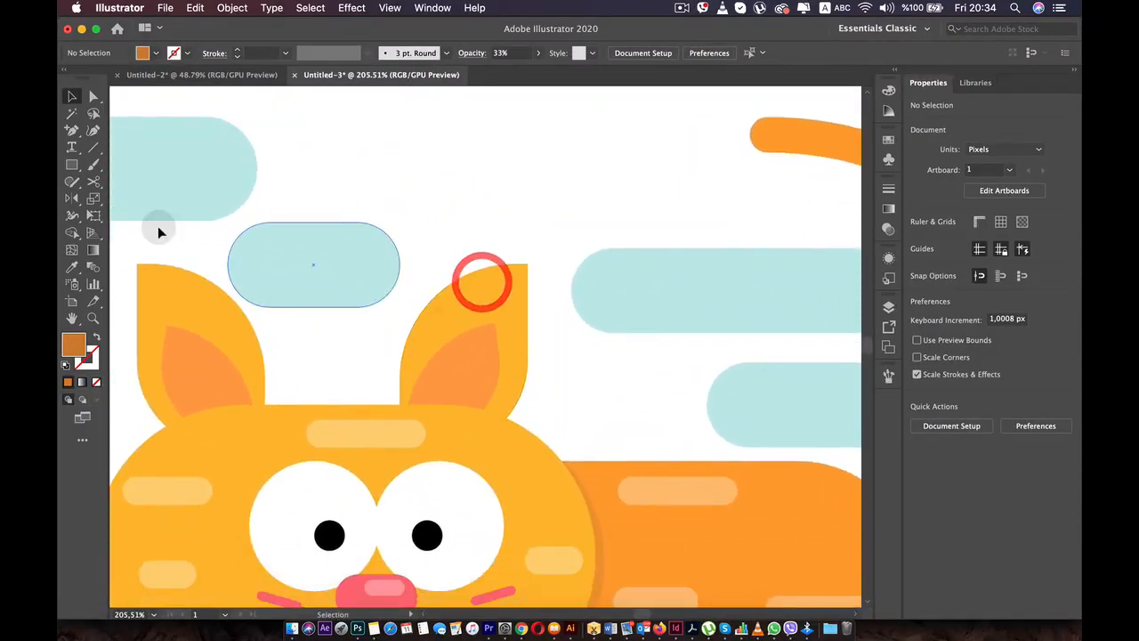
{"action": "left_click", "coordinate": [97, 163]}
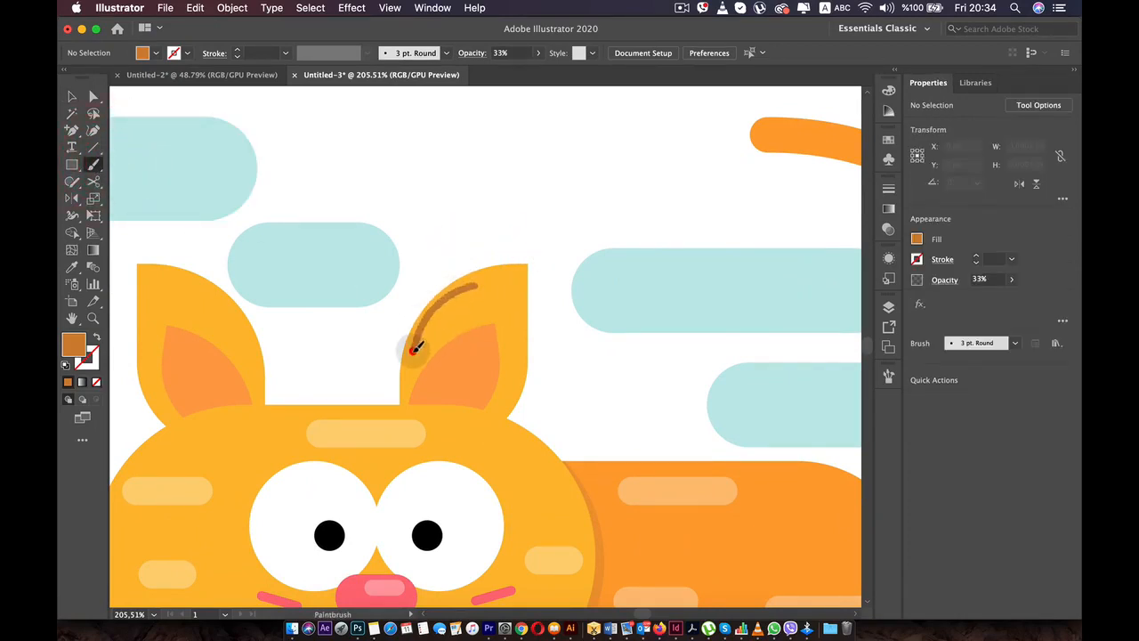
{"action": "left_click_drag", "start_coordinate": [413, 350], "coordinate": [412, 353]}
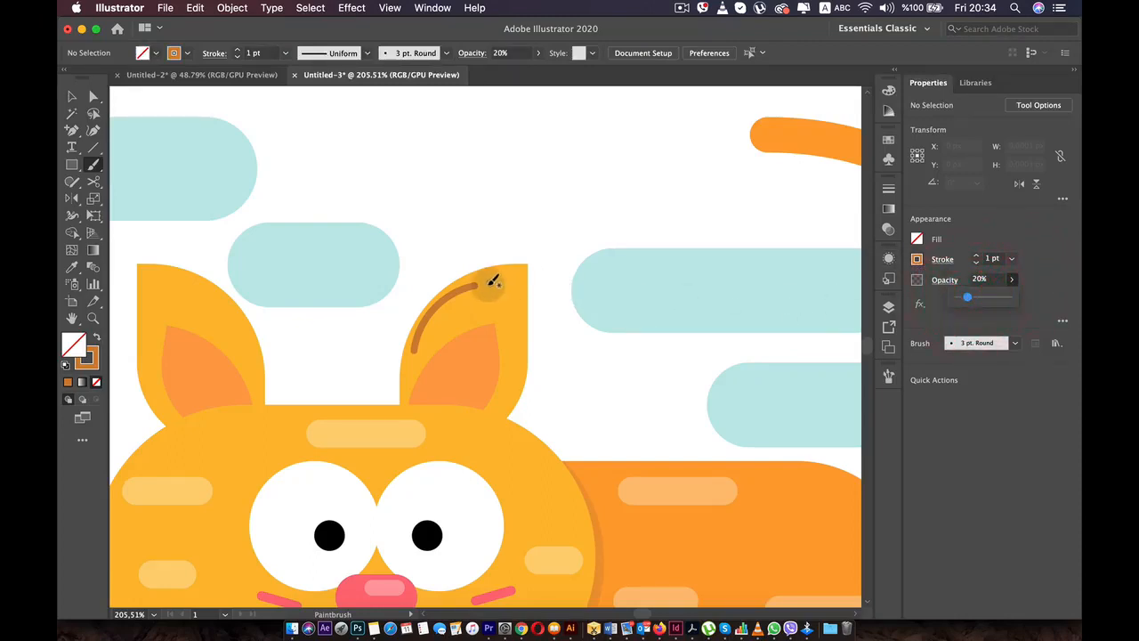
{"action": "key", "text": "v"}
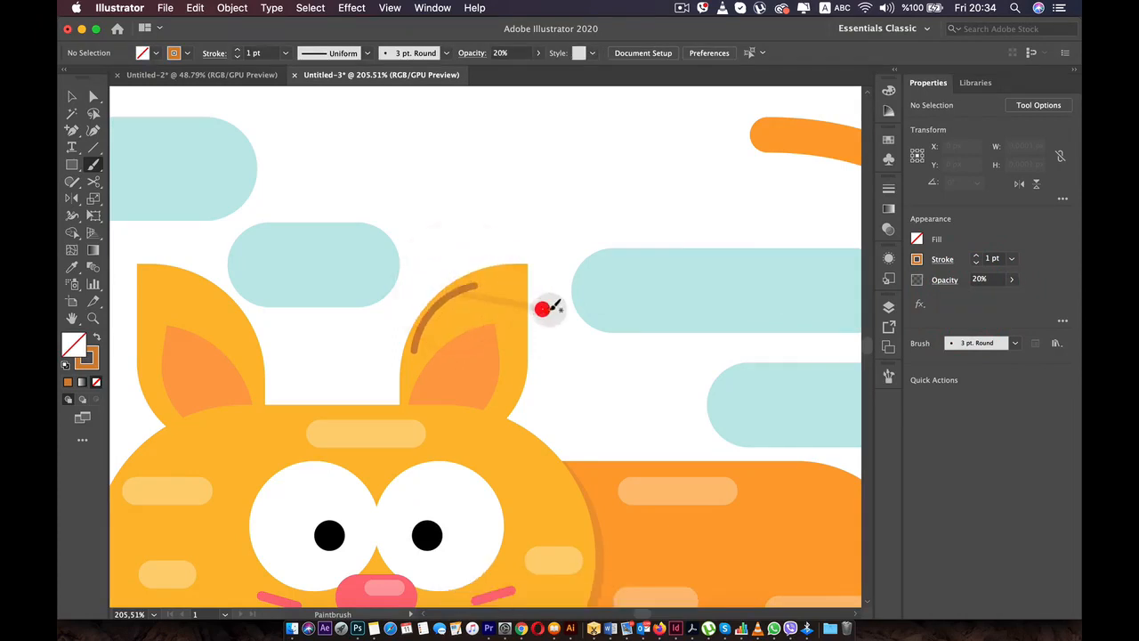
{"action": "left_click", "coordinate": [513, 315]}
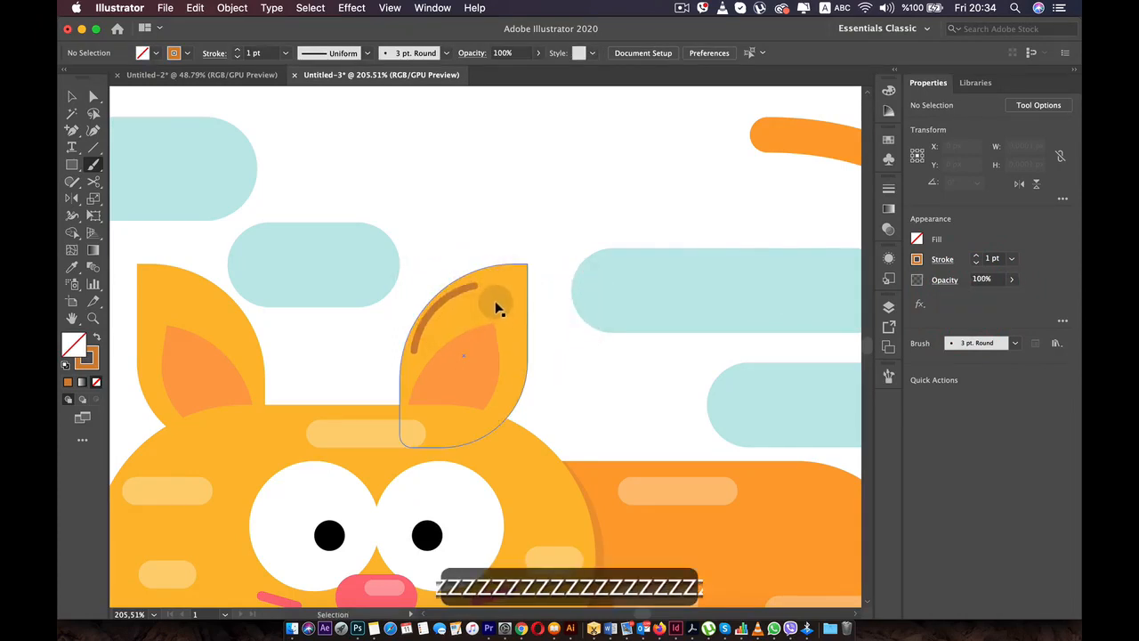
{"action": "key", "text": "super+z"}
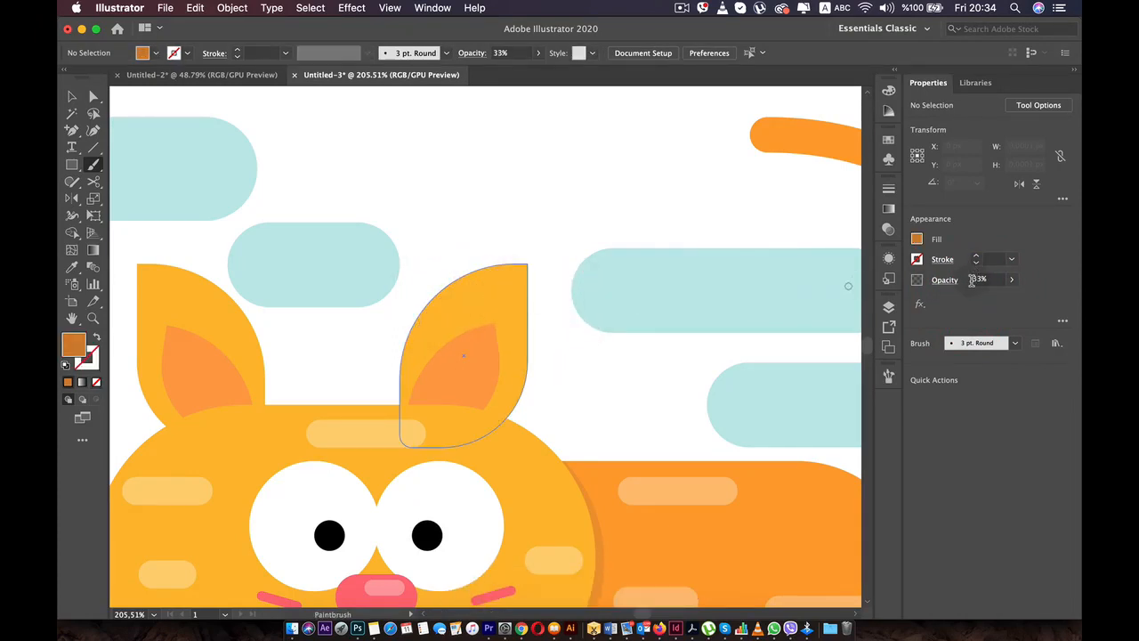
{"action": "scroll", "coordinate": [491, 292], "scroll_direction": "down", "scroll_amount": 5}
{"action": "scroll", "coordinate": [500, 305], "scroll_direction": "up", "scroll_amount": 3}
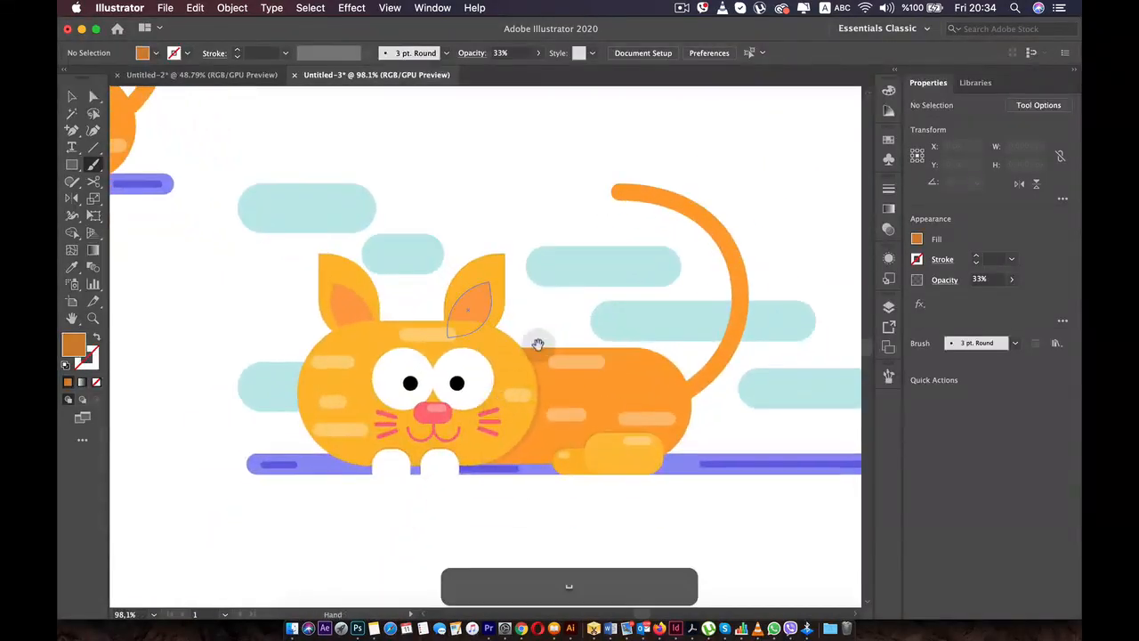